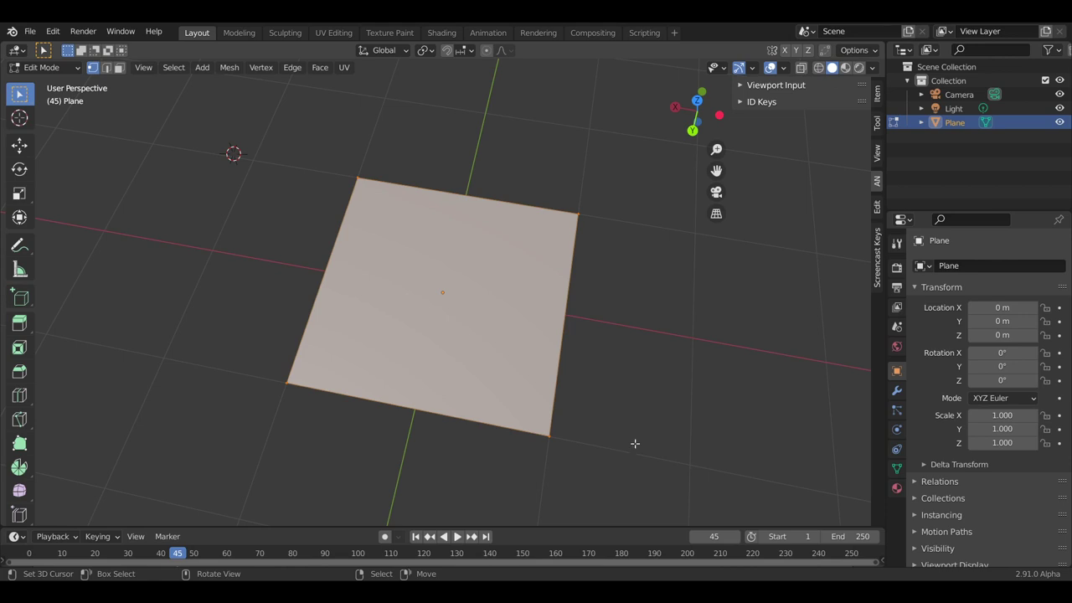
- Orbit to a near top-down view of the plane and switch it into Edit Mode
middle_click_drag(631, 469, 469, 347)
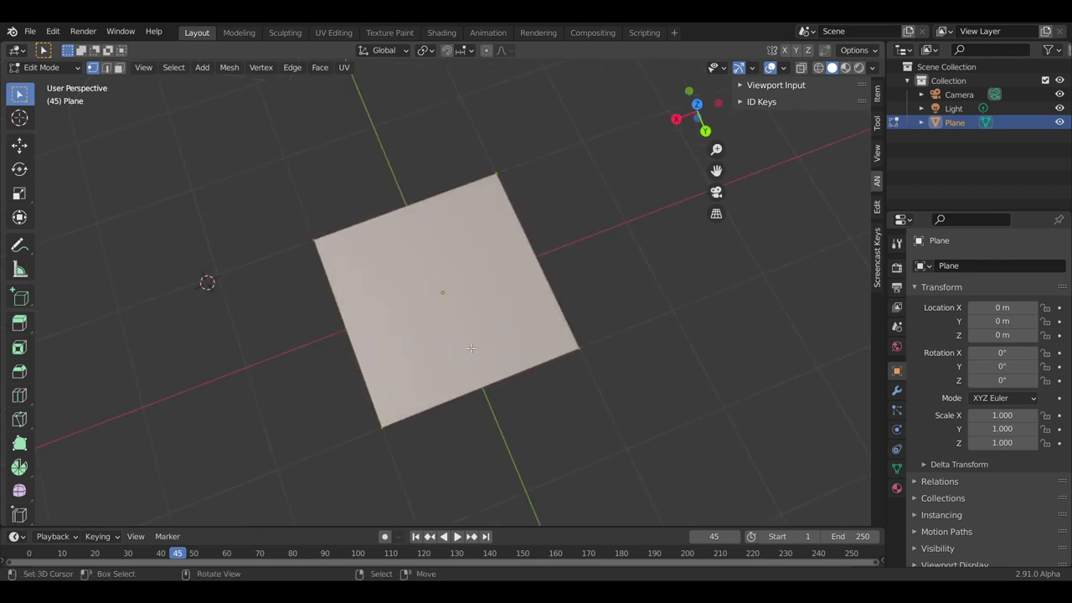
key("shift+a")
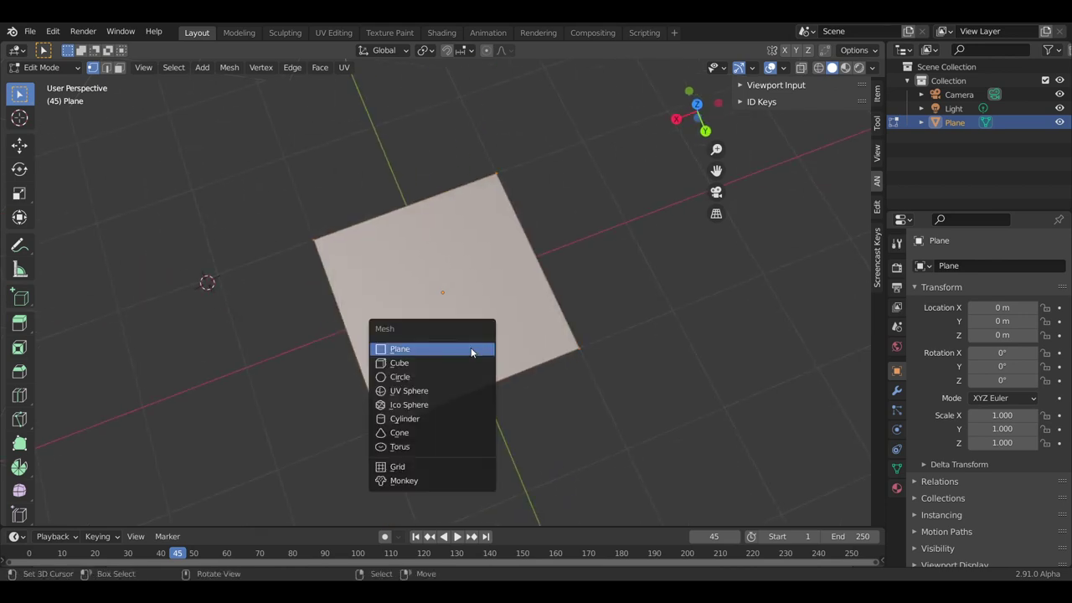
left_click(46, 67)
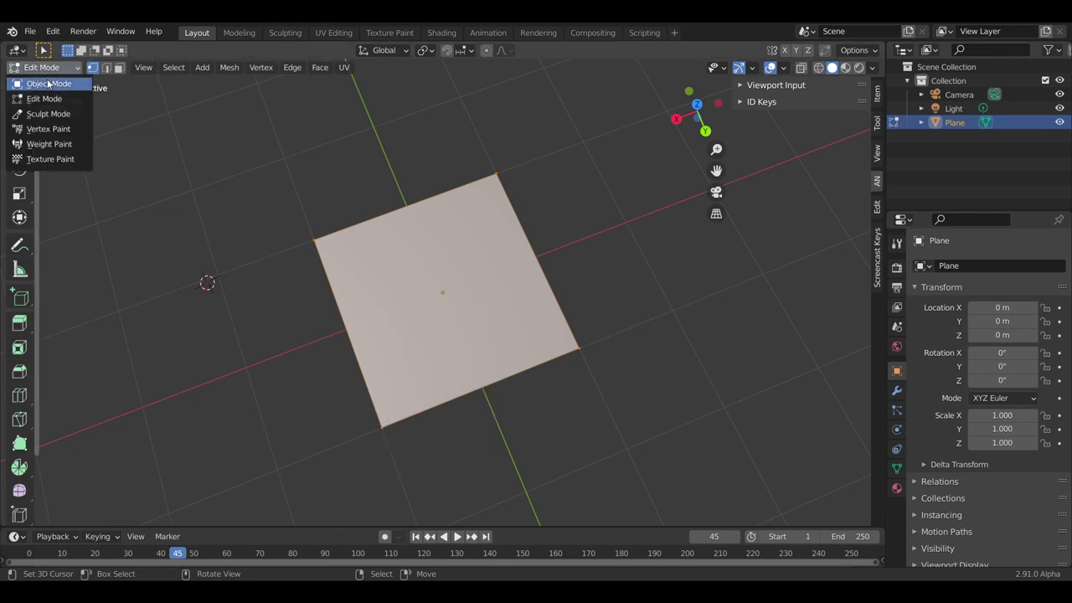
left_click(49, 84)
mouse_move(408, 280)
middle_mouse_down()
mouse_move(510, 306)
mouse_move(494, 308)
middle_mouse_up()
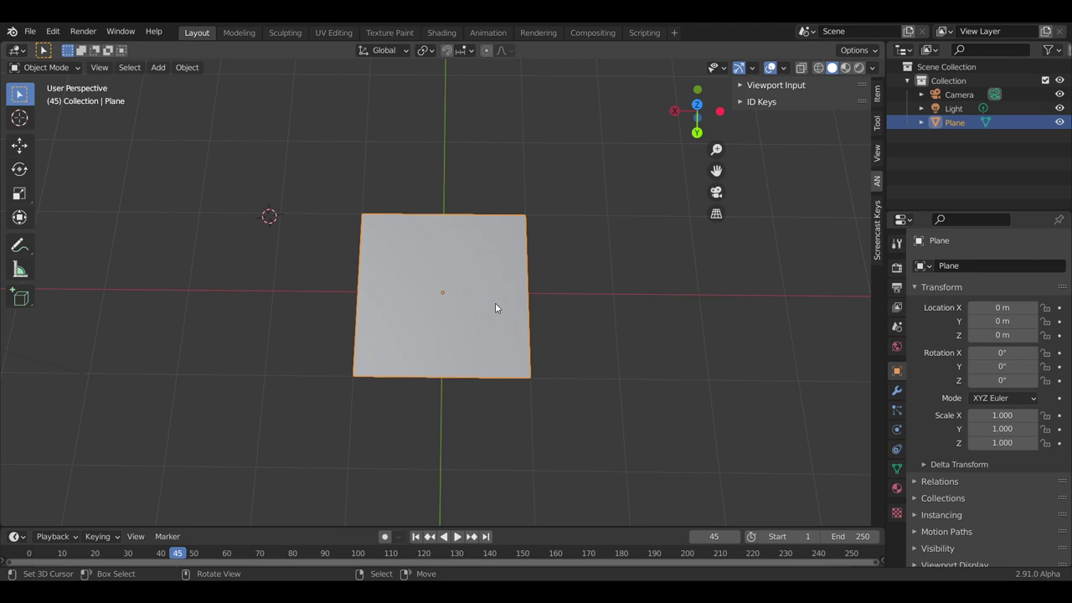
left_click(55, 70)
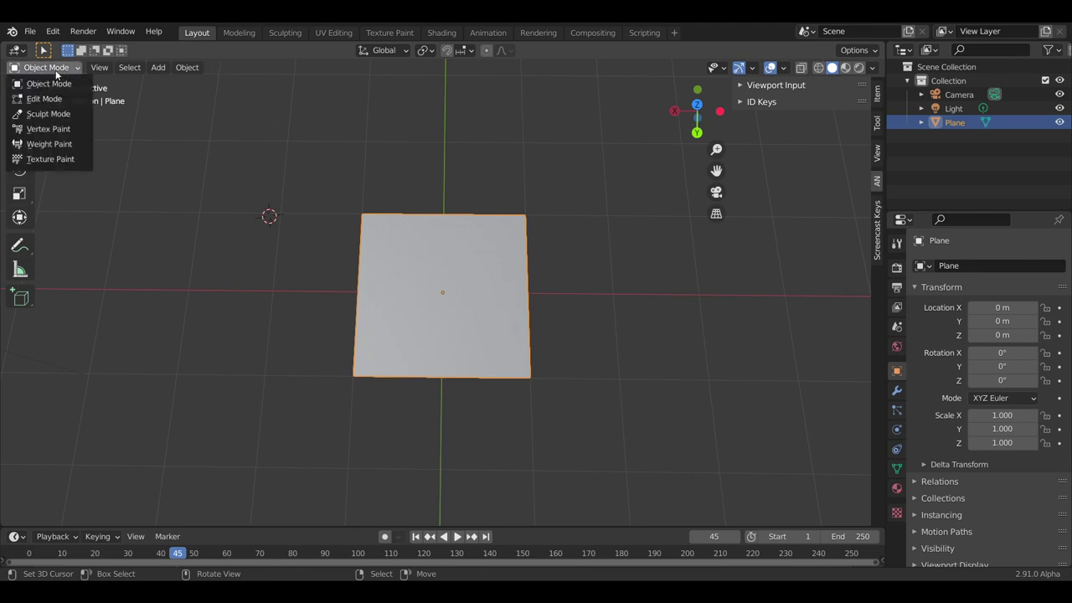
left_click(55, 70)
left_click(55, 70)
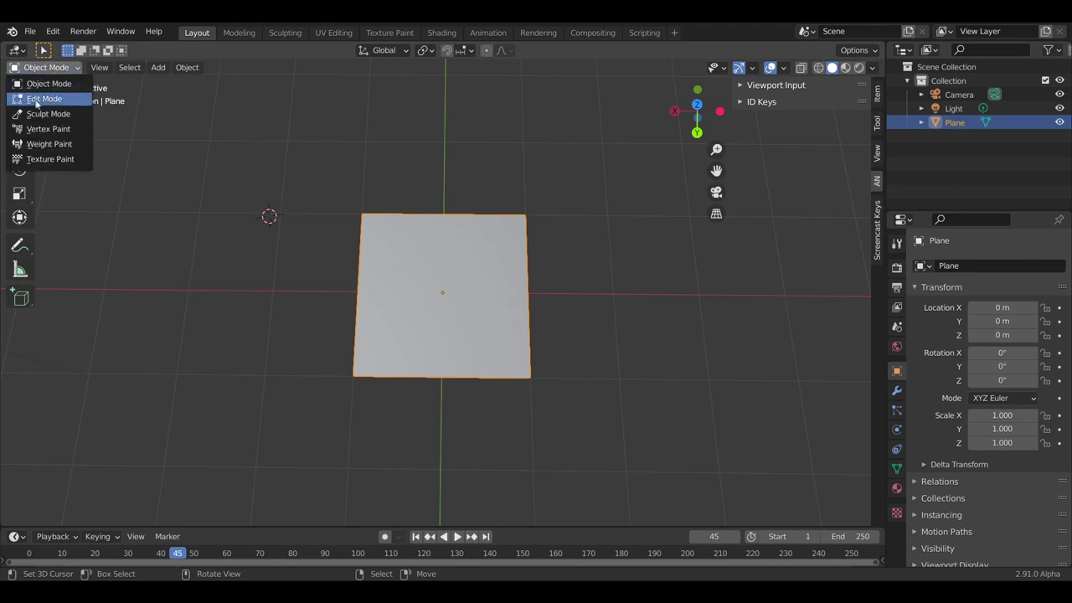
left_click(37, 101)
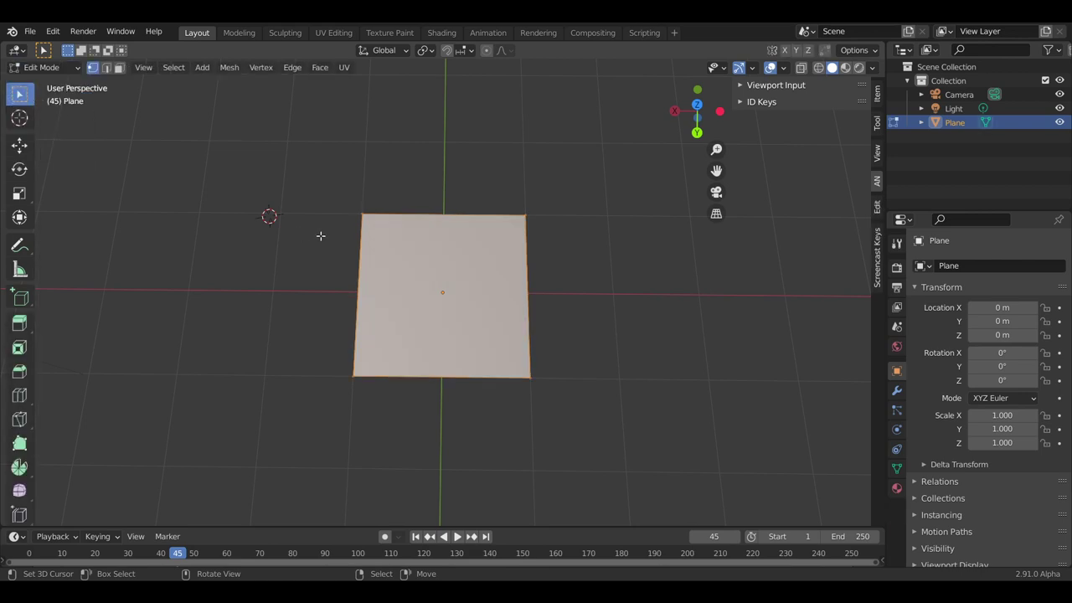
- Subdivide the plane twice into a 4x4 grid of faces
scroll(553, 240, "up", 2)
right_click(552, 241)
mouse_move(509, 221)
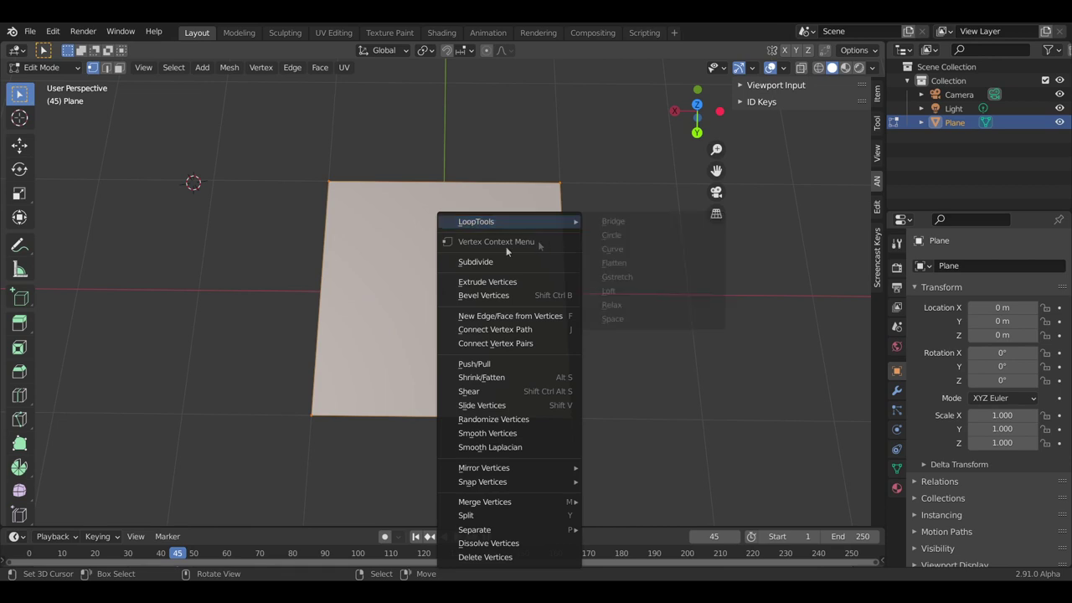
left_click(466, 264)
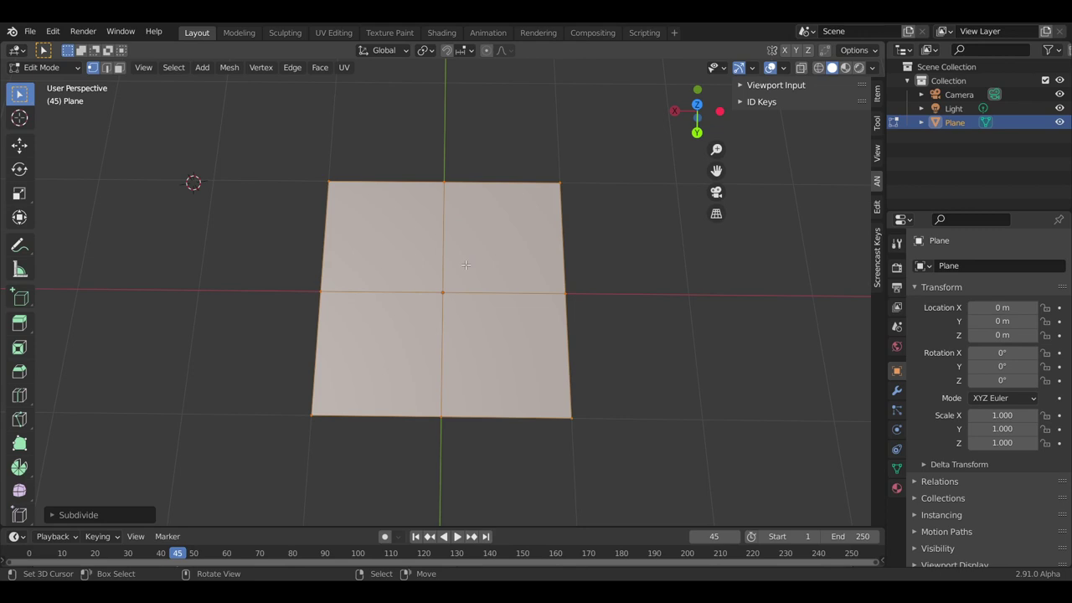
right_click(477, 269)
left_click(477, 269)
- Inset the grid's faces to leave a narrow border ring around the outer edge
scroll(617, 365, "down", 1)
mouse_move(617, 359)
middle_mouse_down()
mouse_move(561, 363)
mouse_move(548, 297)
middle_mouse_up()
scroll(564, 362, "up", 2)
scroll(565, 361, "up", 1)
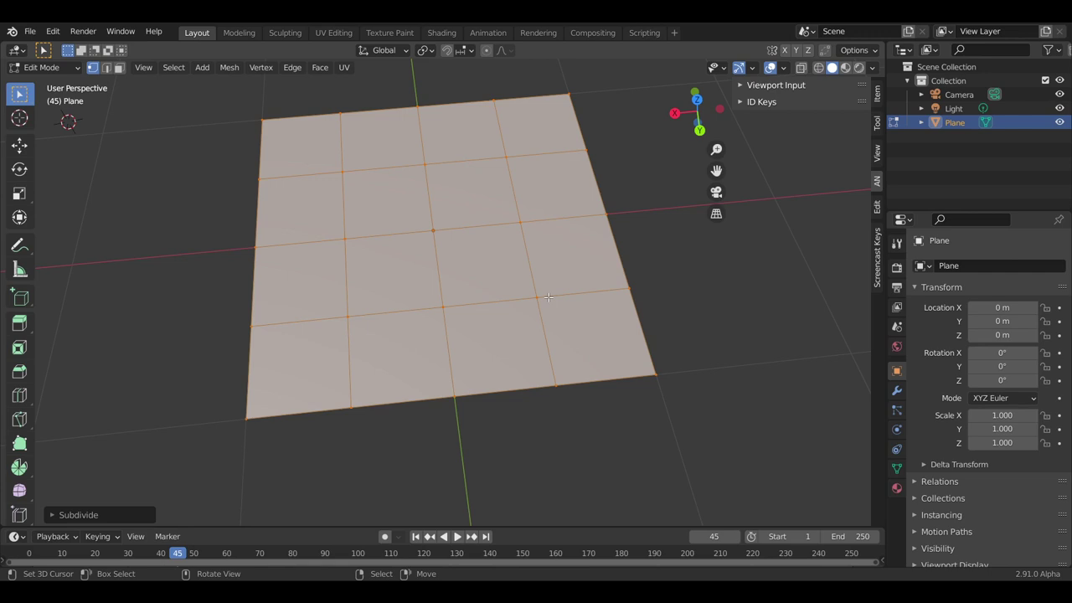
key("i")
left_click(530, 289)
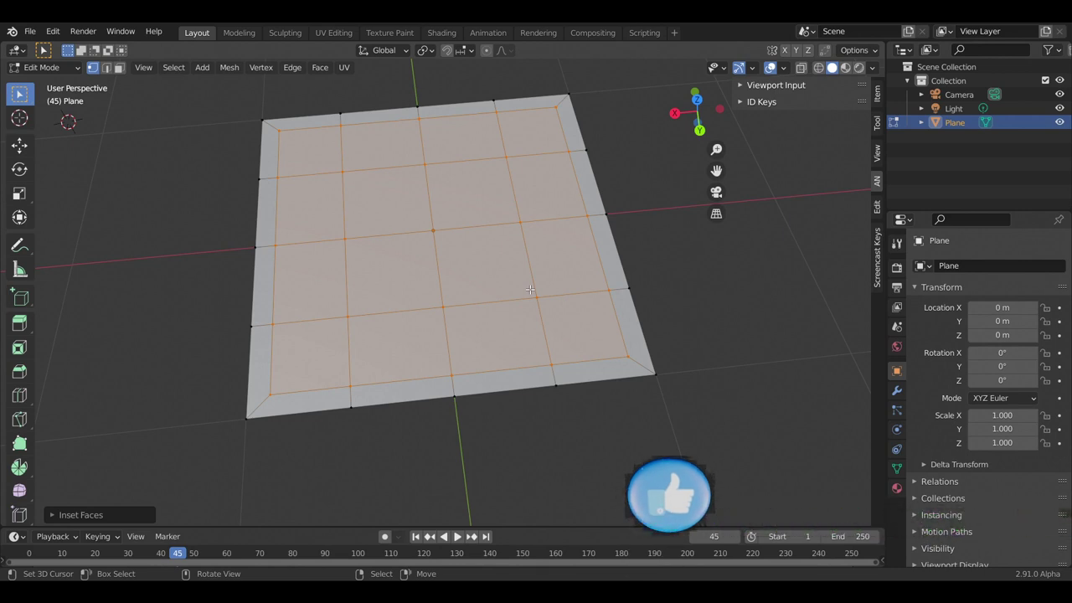
- Extrude the gridded plane's faces upward along their normal into a thick slab
middle_click_drag(530, 289, 524, 393)
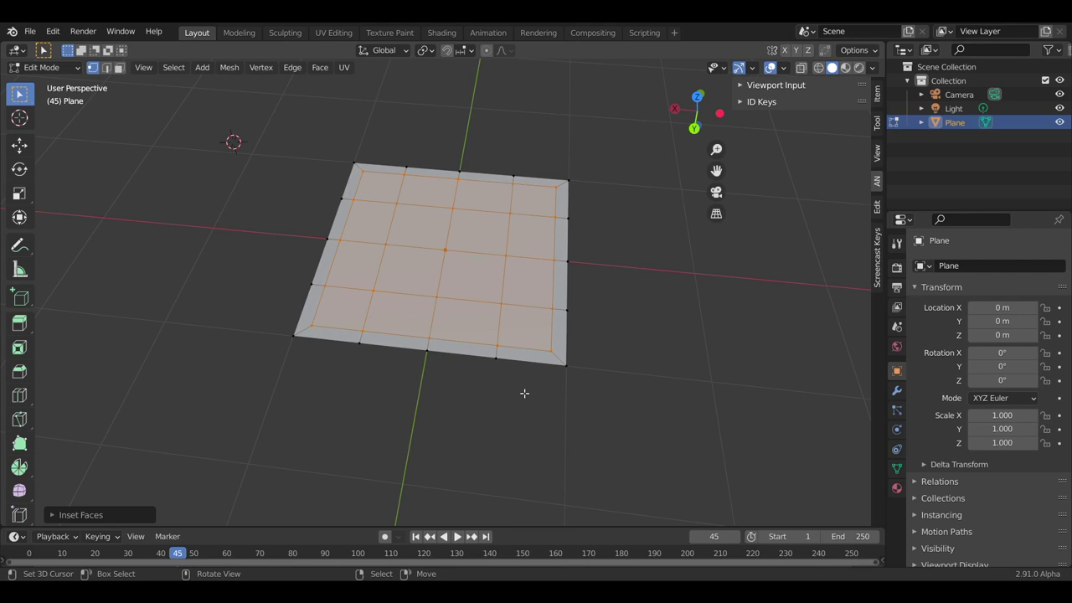
key("e")
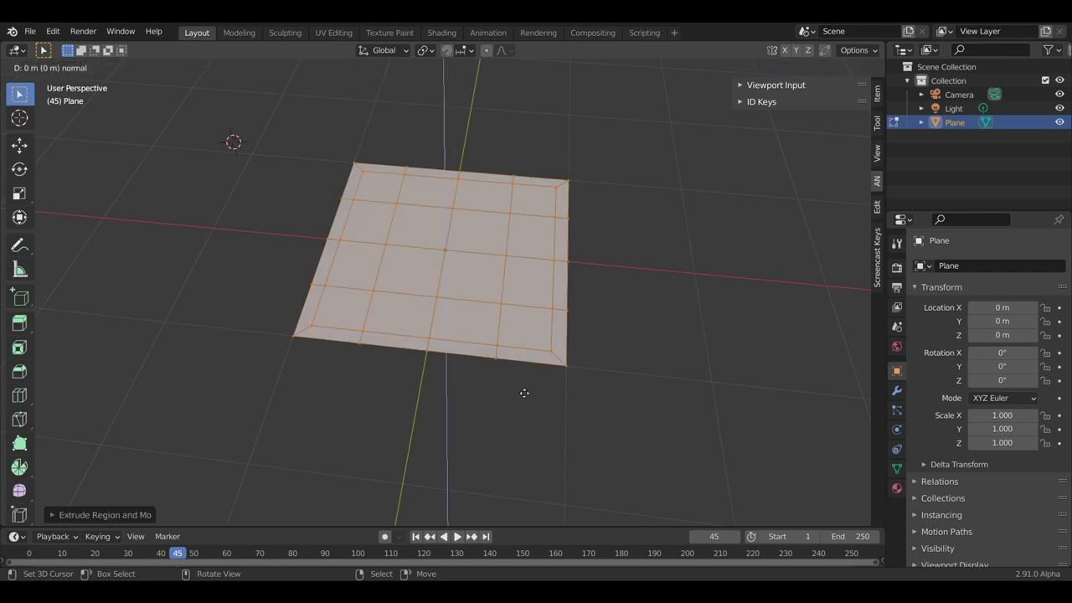
left_click(509, 353)
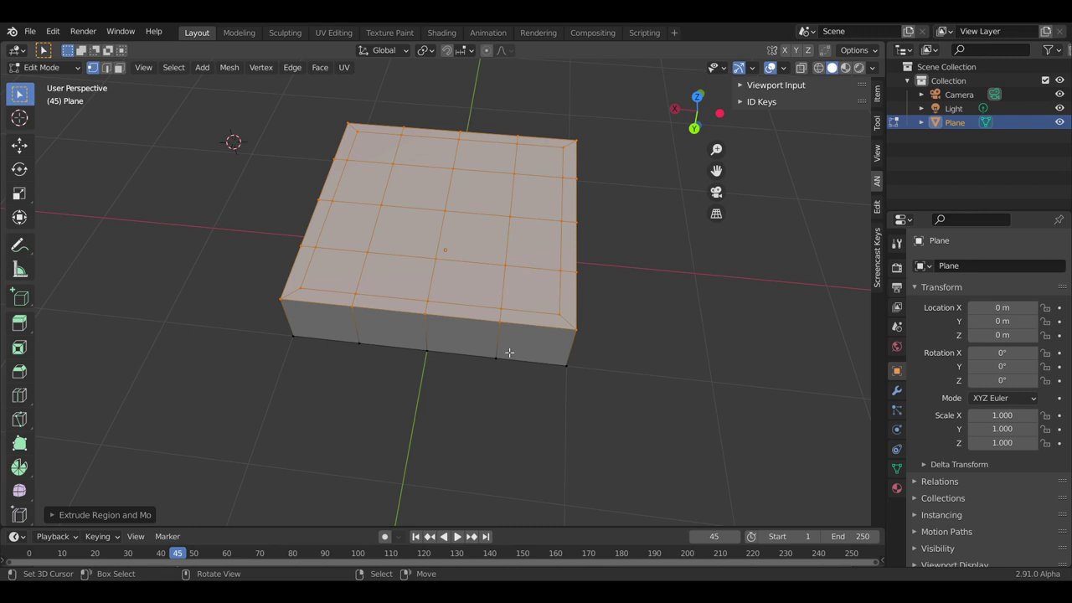
- Orbit around the box and show the object's modifier settings
middle_click_drag(509, 352, 335, 269)
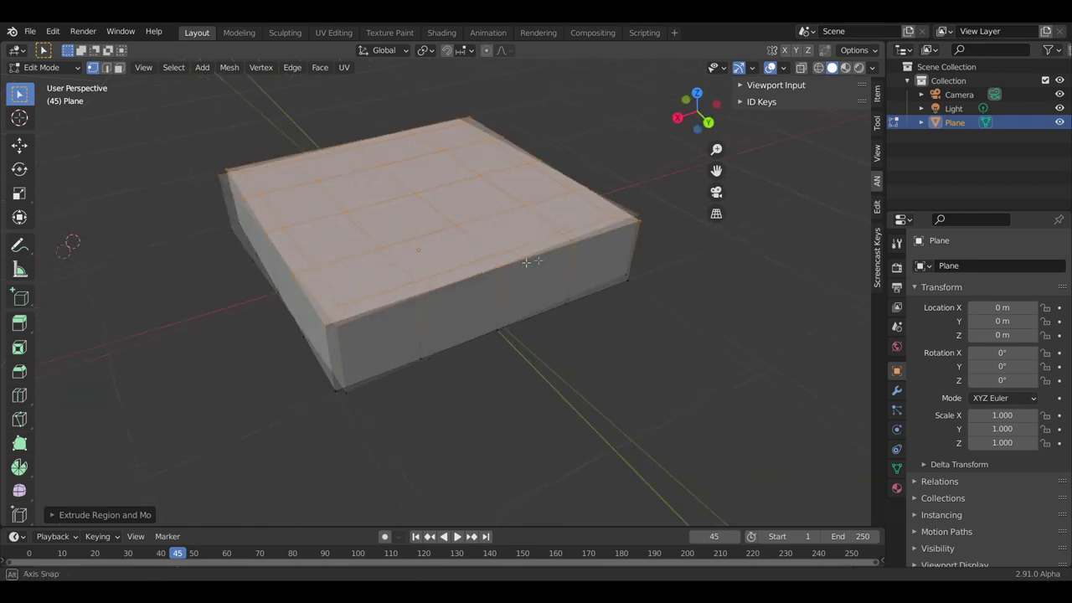
mouse_move(598, 325)
middle_mouse_down()
mouse_move(571, 374)
mouse_move(573, 358)
middle_mouse_up()
left_click(896, 390)
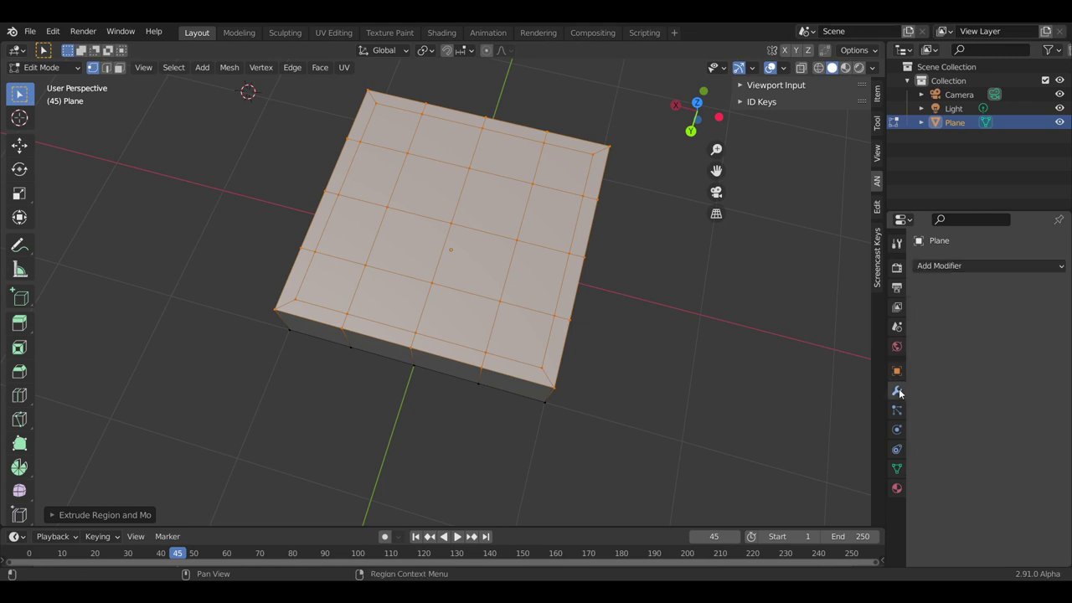
- Add a Subdivision Surface modifier with viewport level 2
left_click(941, 267)
left_click(820, 494)
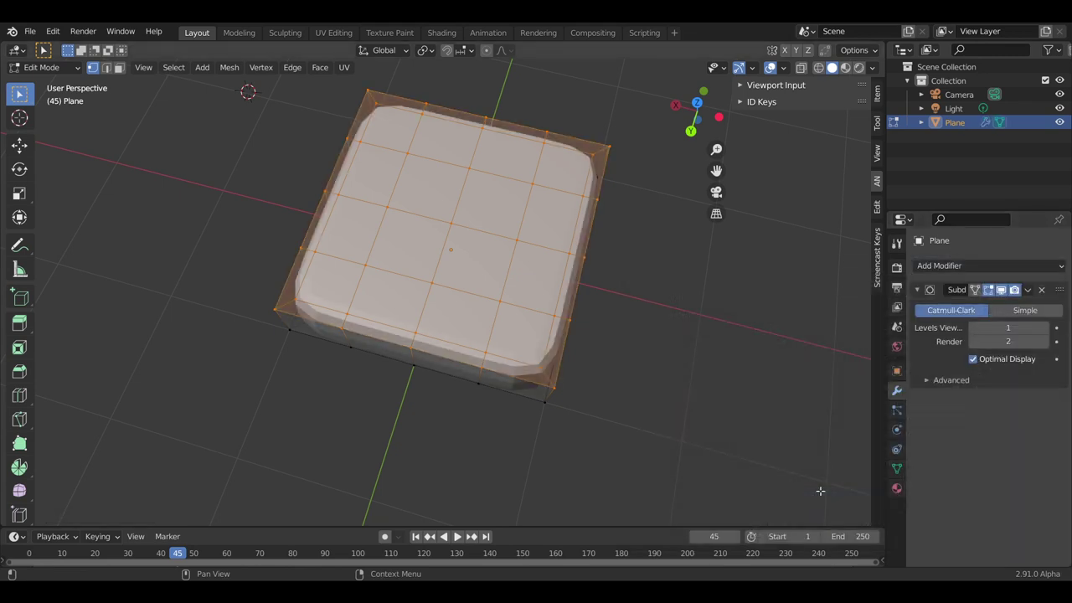
left_click(1043, 328)
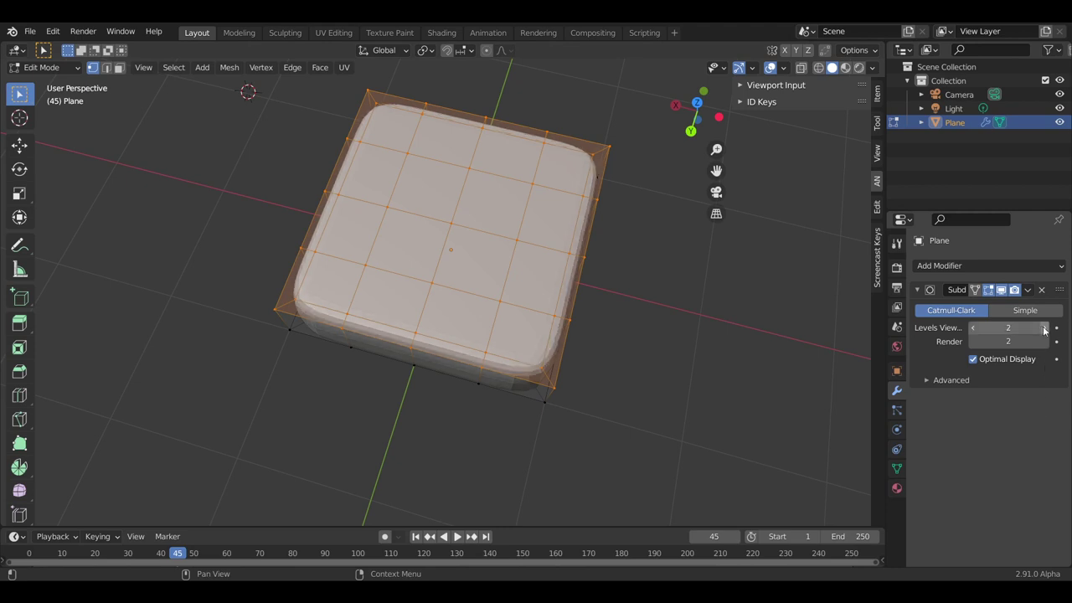
- Shade the box smooth in Object Mode, then return to Edit Mode
middle_click_drag(452, 358, 309, 323)
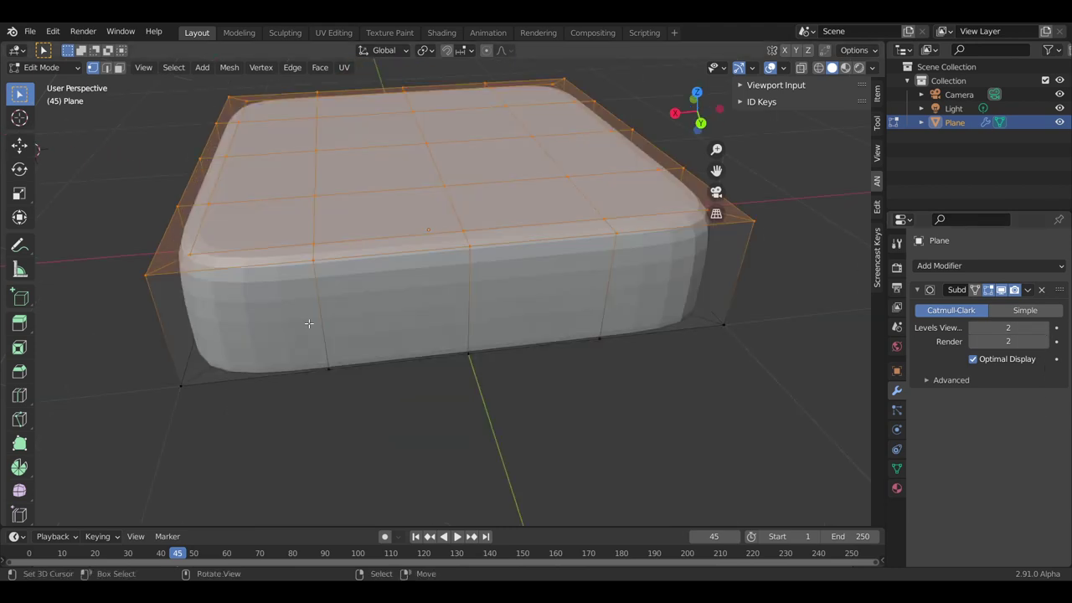
left_click(75, 72)
left_click(62, 85)
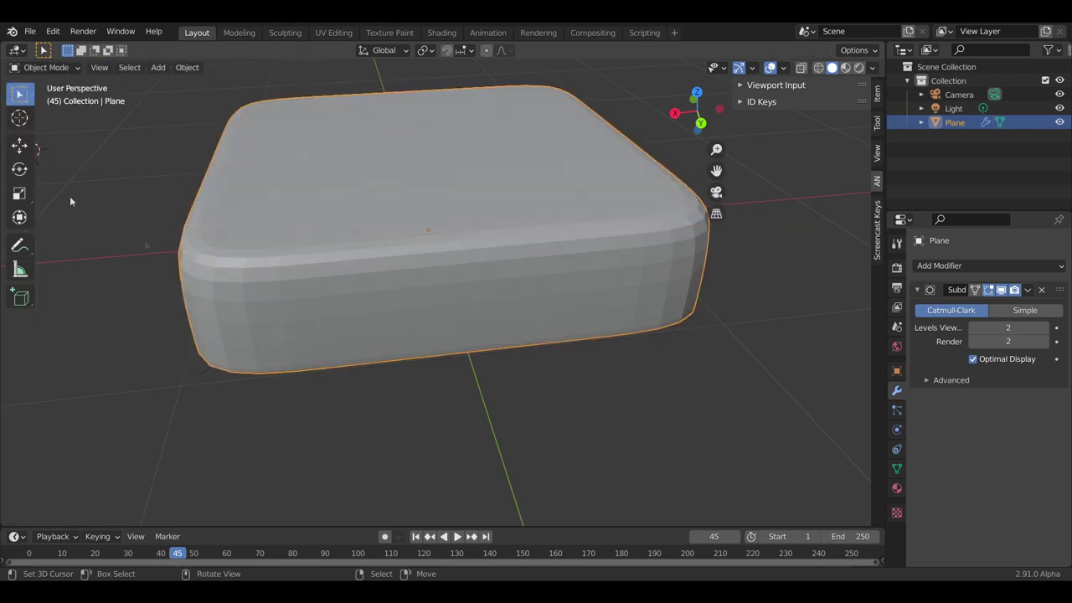
right_click(502, 289)
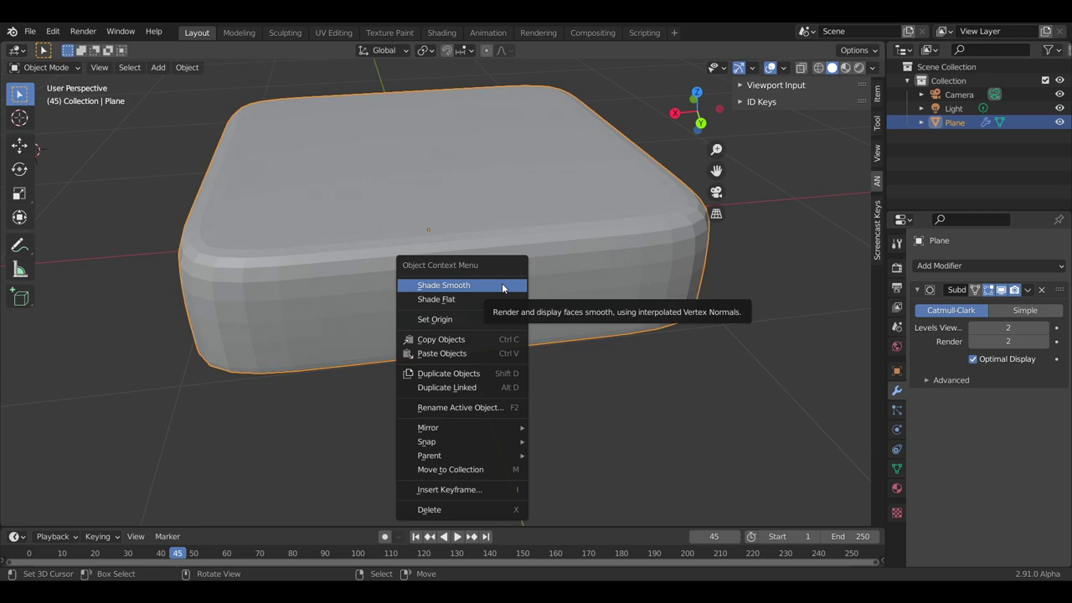
left_click(440, 290)
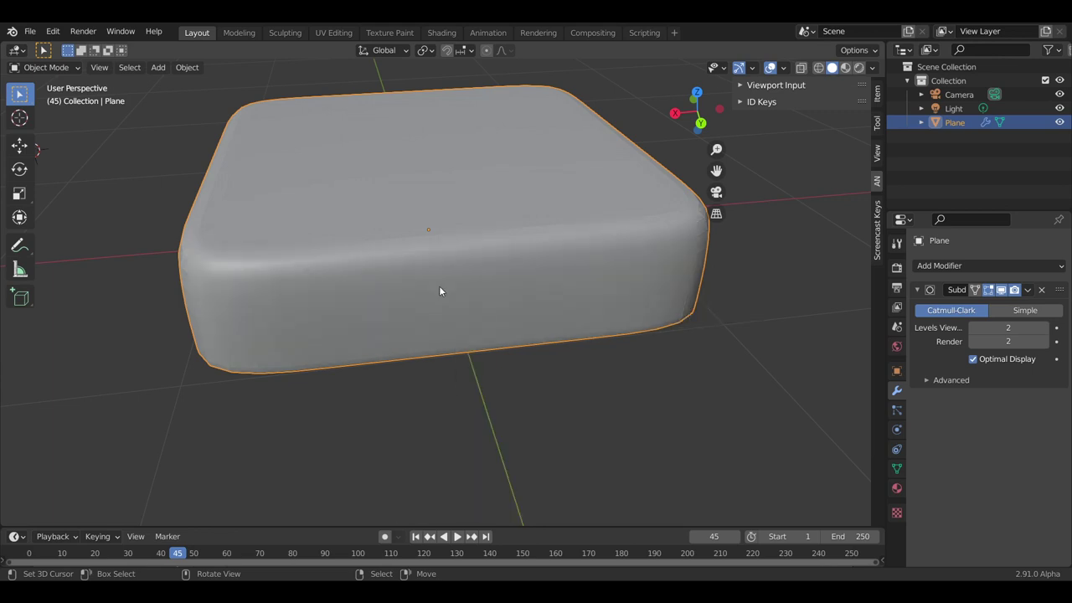
key("Tab")
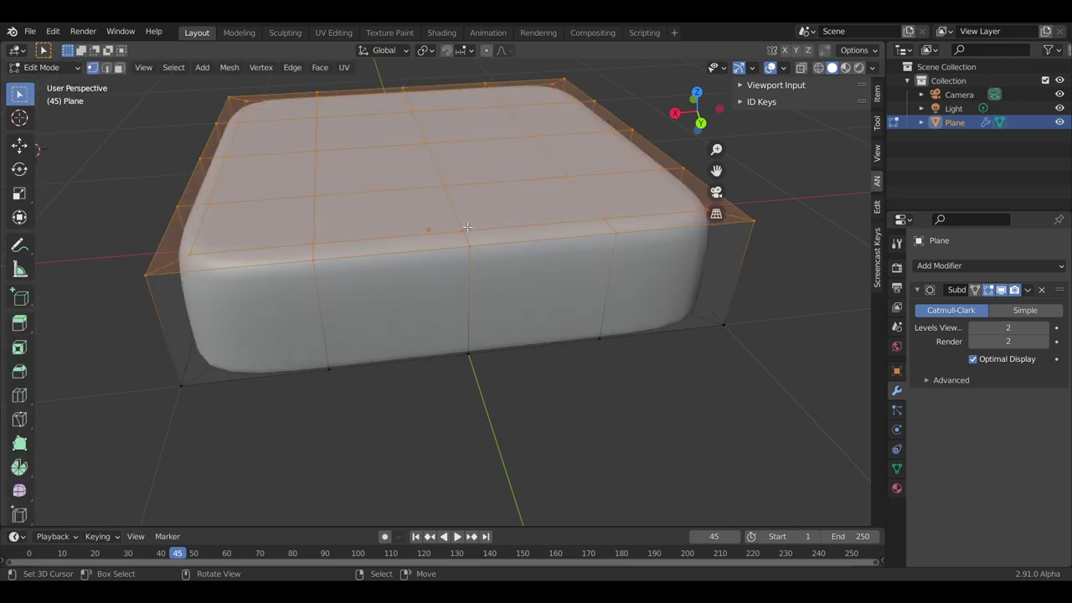
- Loop-cut around the middle of the slab's sides and bevel that loop into a wider band
mouse_move(467, 227)
middle_mouse_down()
mouse_move(365, 216)
mouse_move(272, 323)
middle_mouse_up()
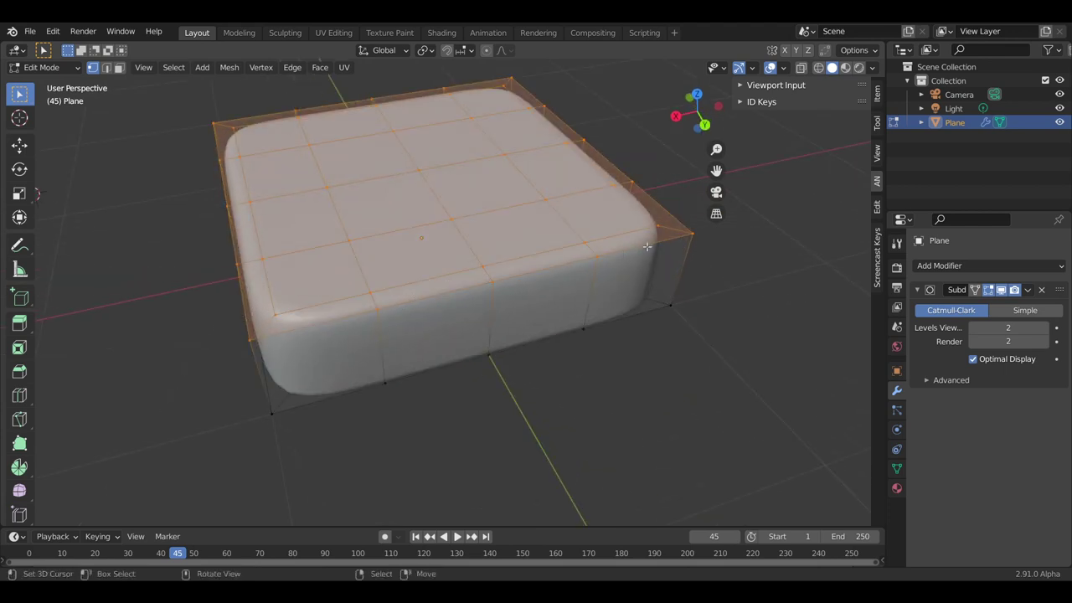
mouse_move(541, 297)
middle_mouse_down()
mouse_move(540, 249)
mouse_move(407, 312)
middle_mouse_up()
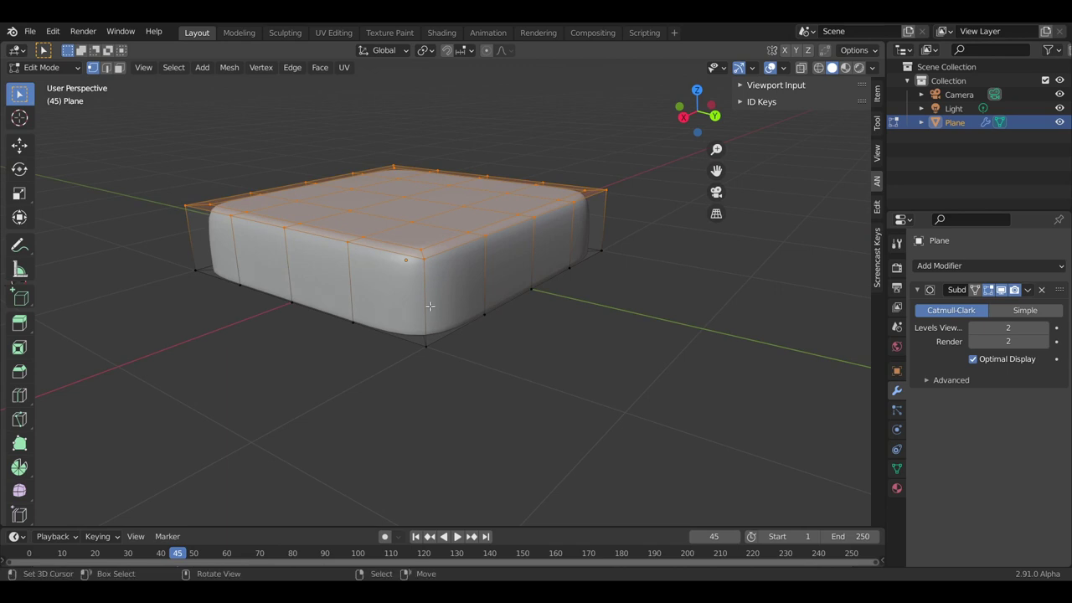
key("ctrl+r")
left_click(430, 306)
left_click(429, 305)
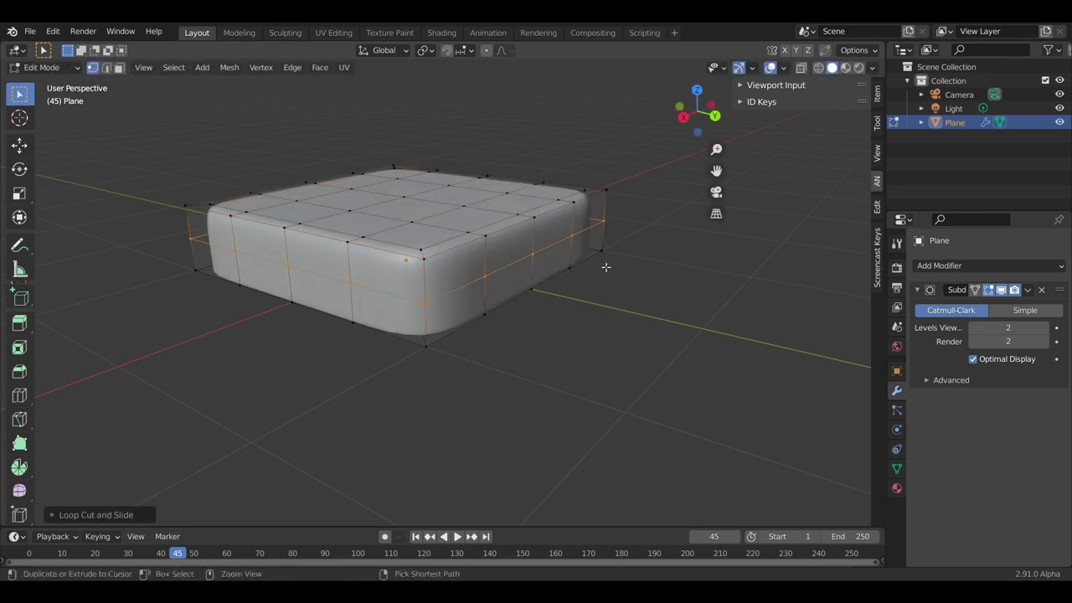
key("ctrl+b")
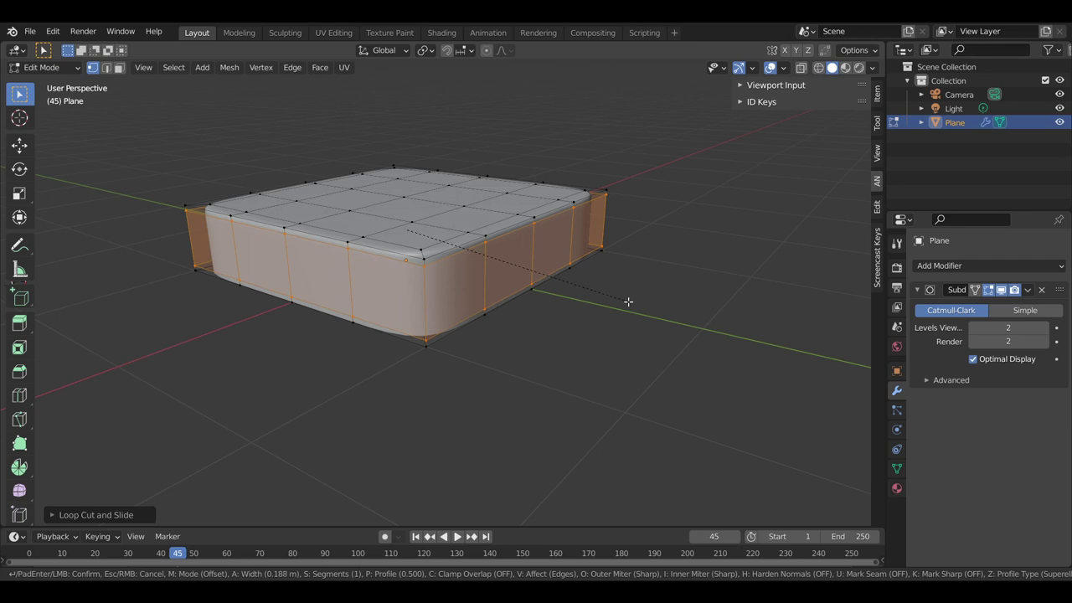
left_click(628, 301)
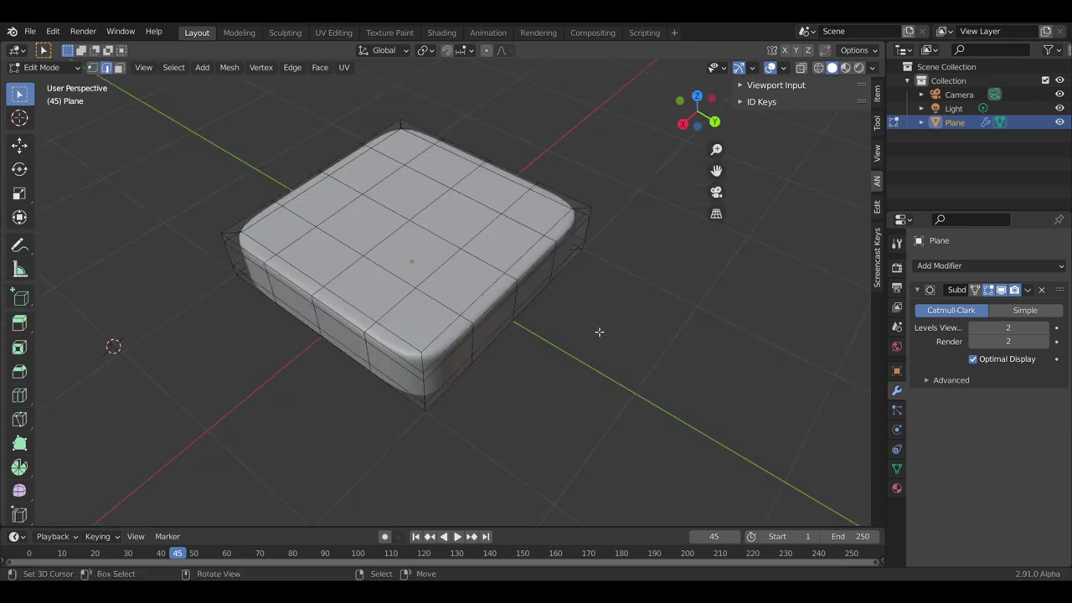
- In face select mode, select four top faces and inset them
key("3")
left_click(364, 222)
left_click(410, 191, "shift")
left_click(456, 215, "shift")
left_click(415, 255, "shift")
middle_click_drag(434, 289, 551, 343)
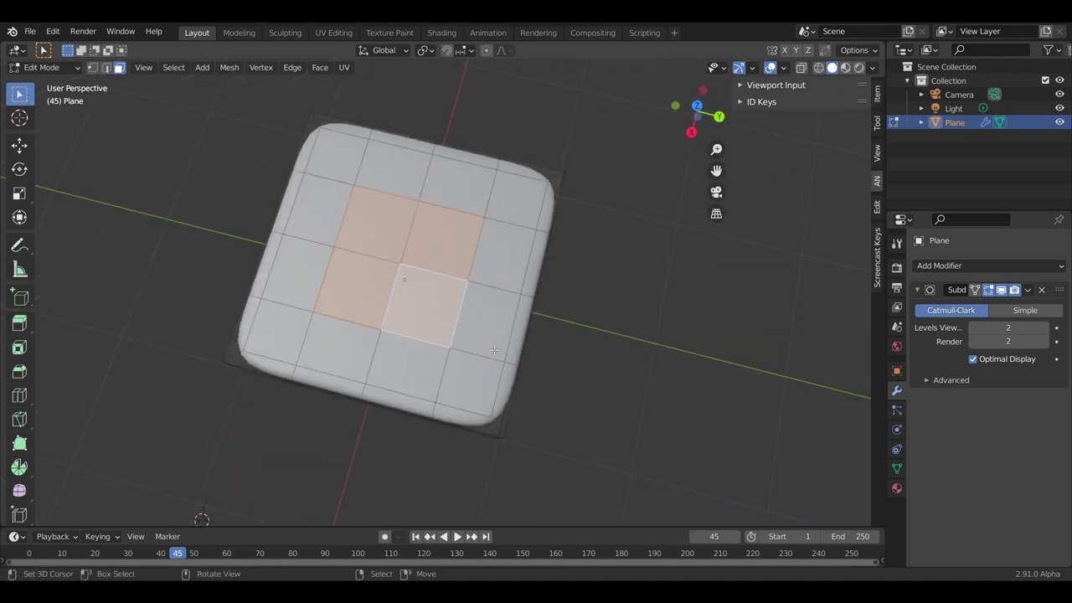
key("i")
left_click(545, 335)
- Extrude the four faces upward along Z, then undo the extrusion
middle_click_drag(545, 335, 474, 280)
key("e")
key("z")
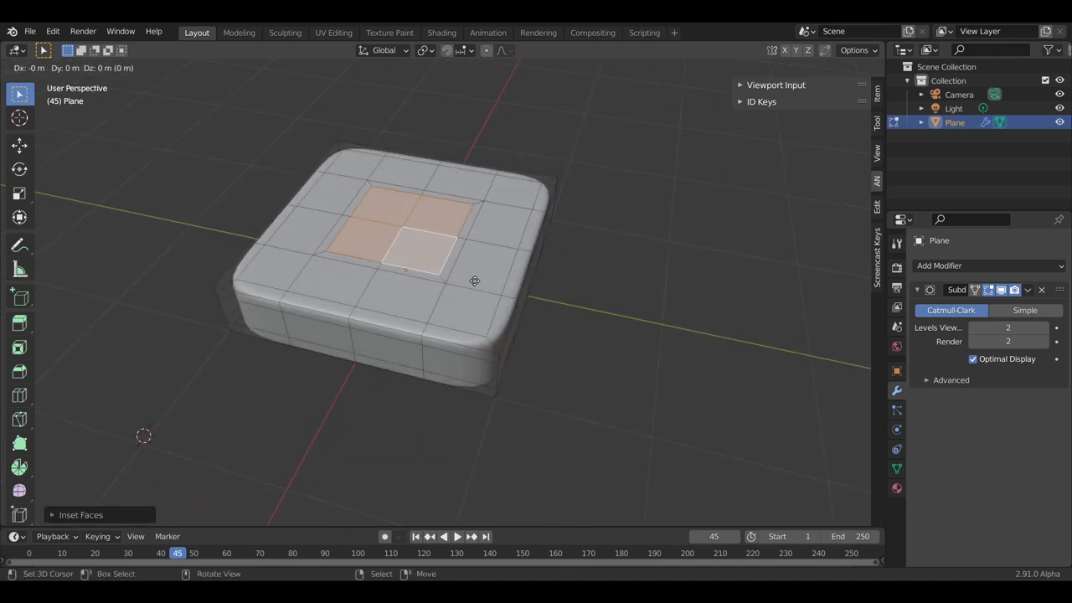
left_click(454, 238)
scroll(452, 240, "up", 2)
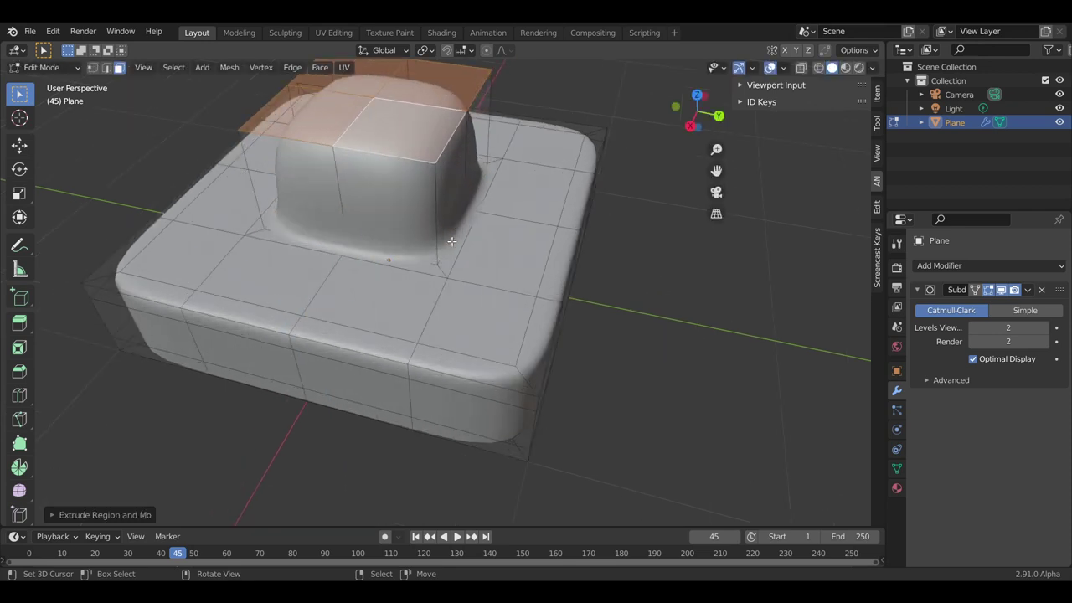
middle_click_drag(447, 242, 385, 257)
mouse_move(375, 101)
middle_mouse_down()
mouse_move(399, 167)
mouse_move(369, 253)
middle_mouse_up()
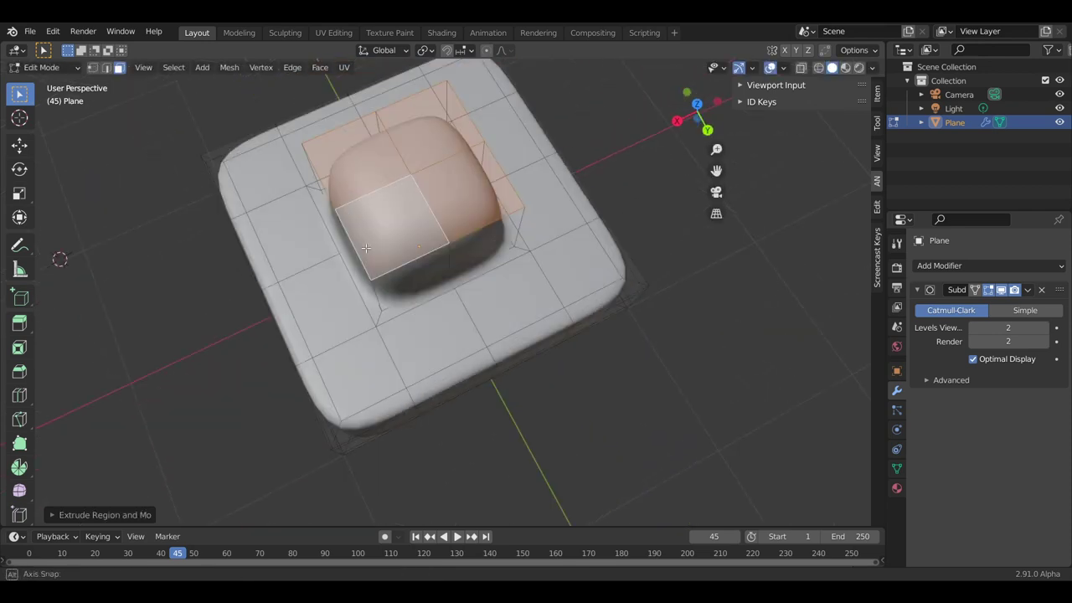
key("alt+z")
key("ctrl+z")
key("alt+z")
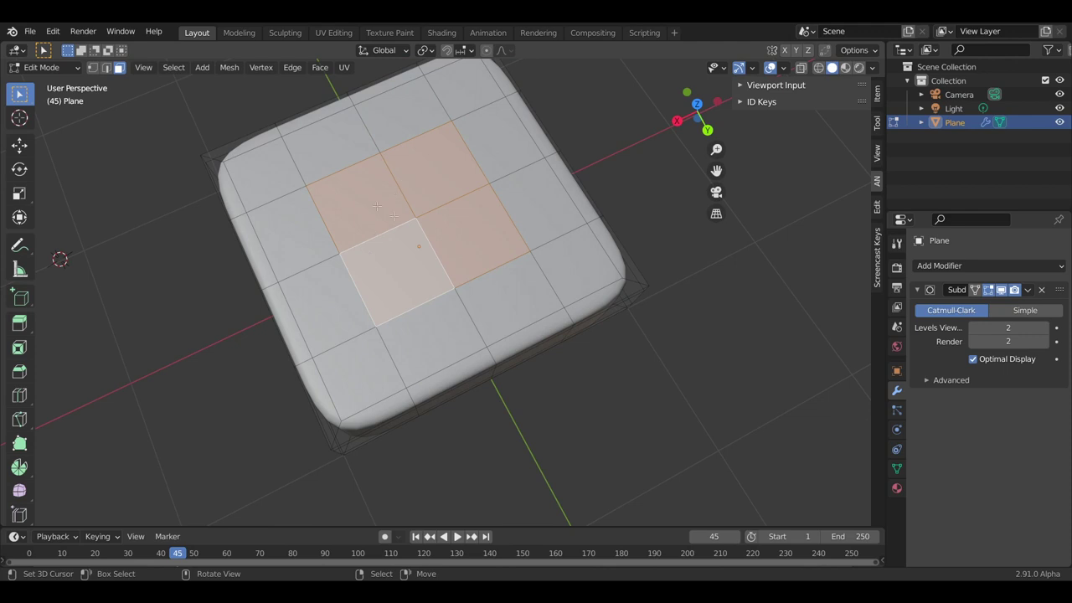
- Raise the selected faces along Z, then undo the move
middle_click_drag(419, 277, 447, 229)
key("g")
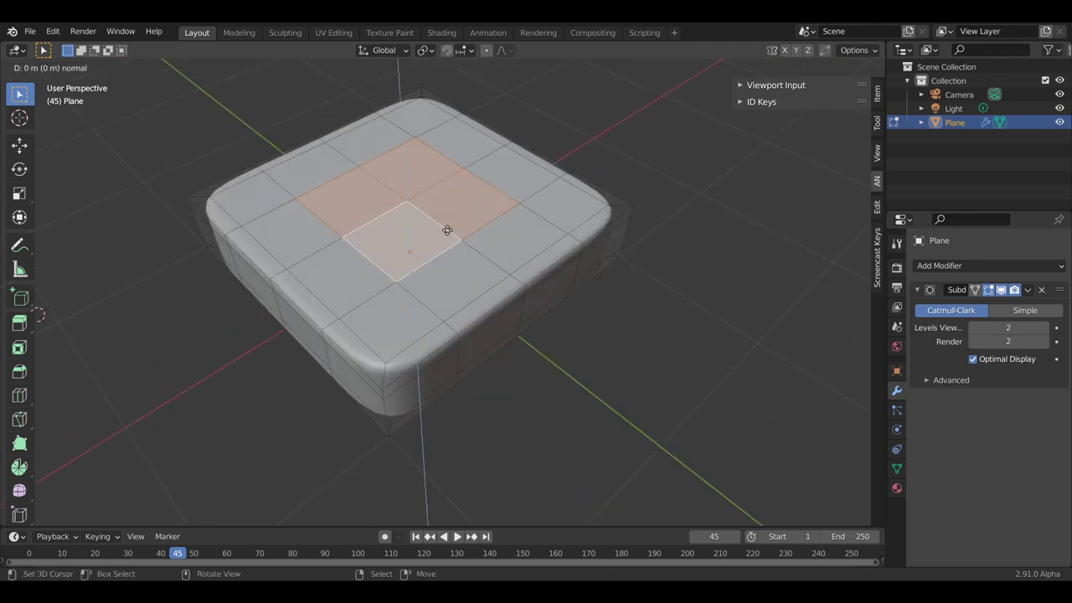
key("z")
left_click(450, 148)
scroll(447, 254, "down", 4)
middle_click_drag(448, 254, 402, 265)
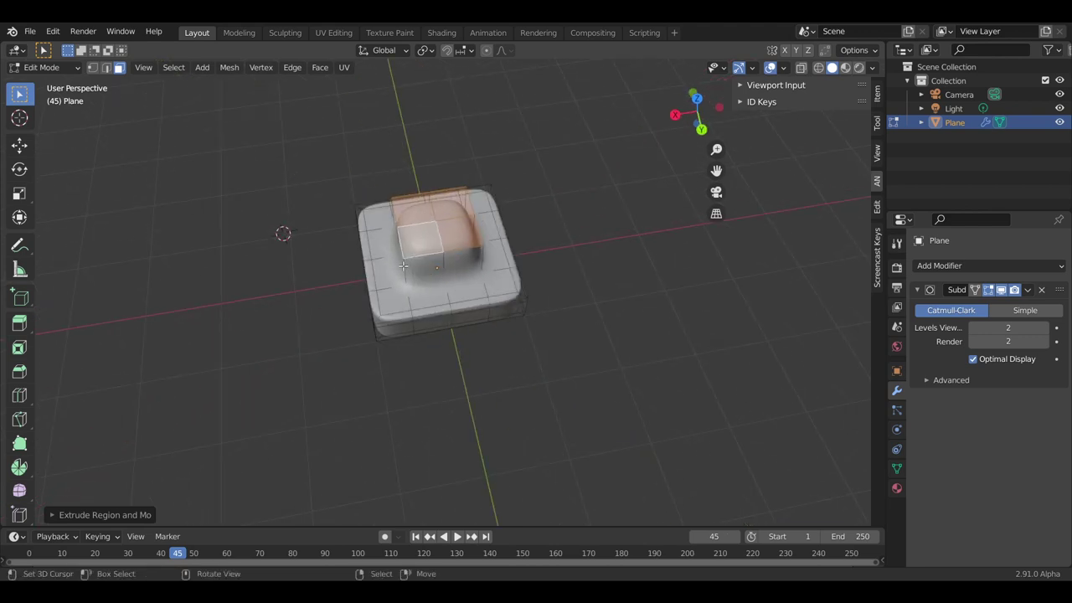
key("ctrl+z")
- Select the whole mesh and duplicate it
key("KP_8")
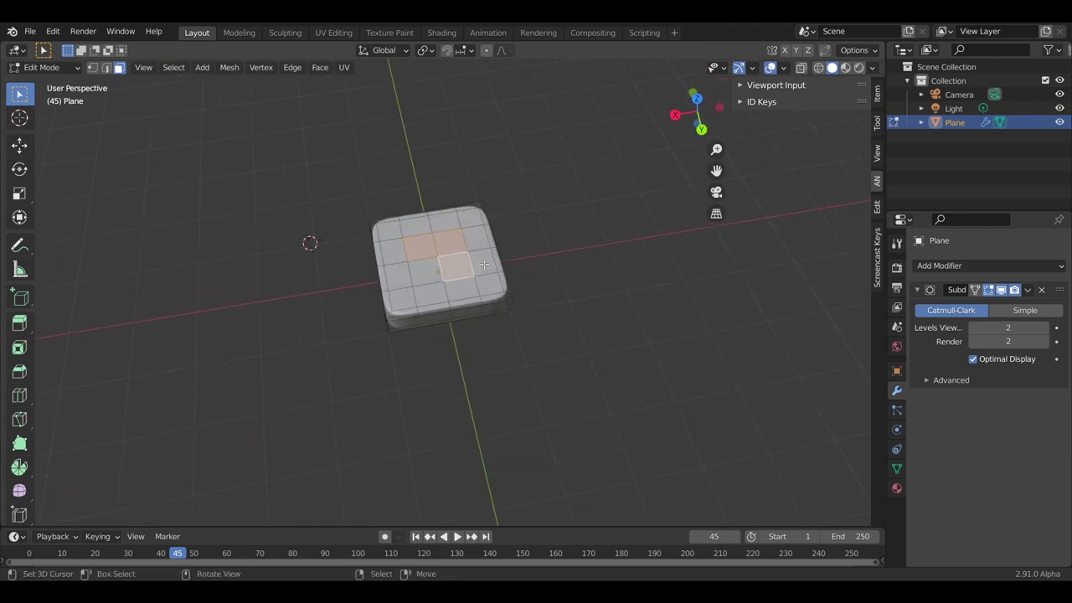
key("a")
key("shift+d")
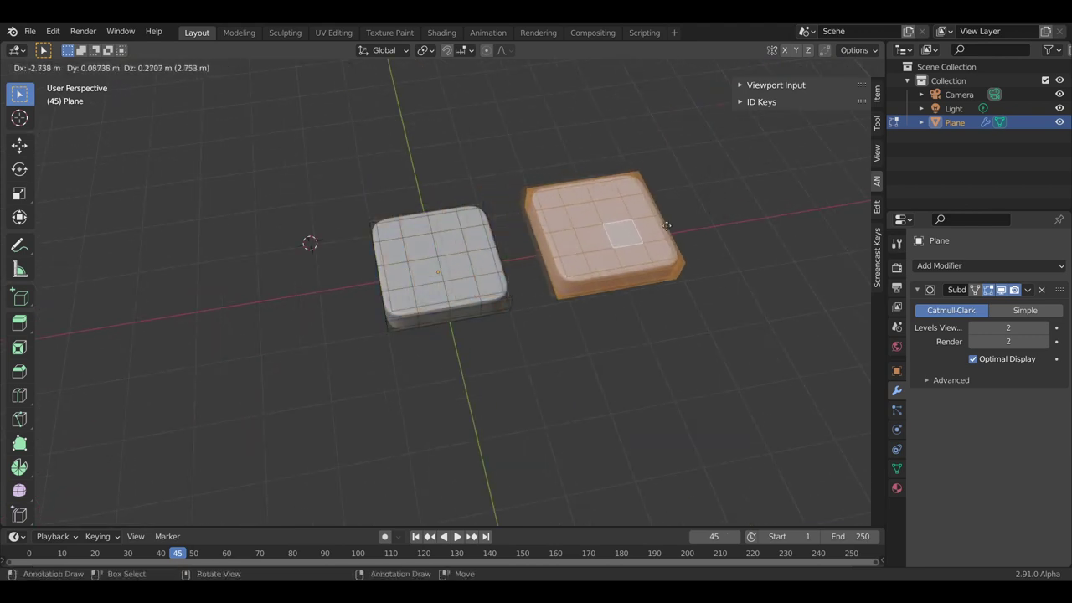
- Place the copy to the right, then inset four top faces on the left box
left_click(676, 258)
scroll(571, 270, "up", 3)
left_click(463, 209)
left_click(402, 211, "shift")
left_click(395, 253, "shift")
left_click(467, 247, "shift")
key("i")
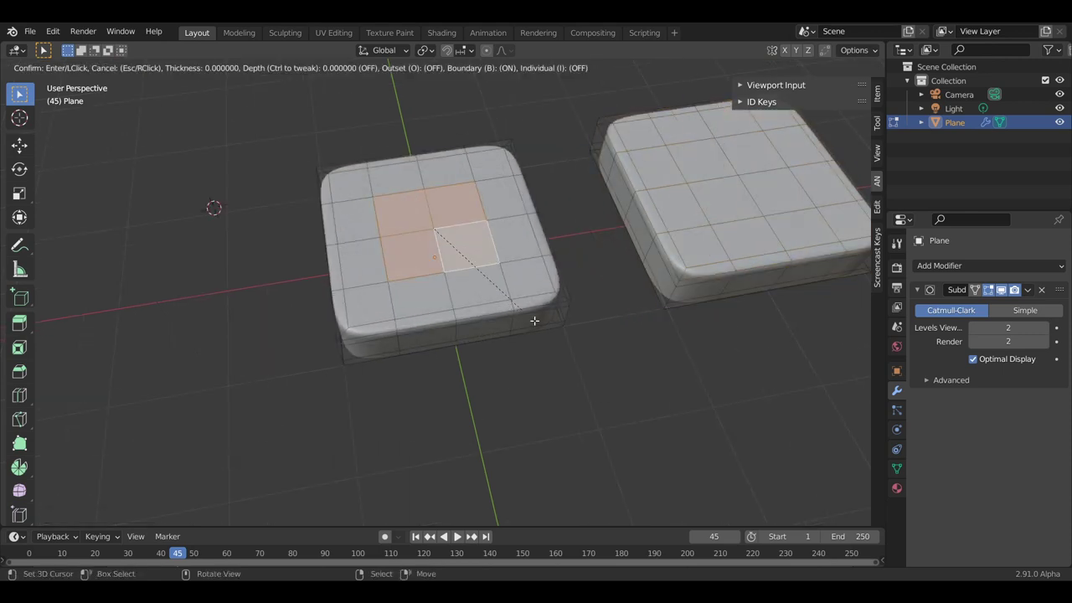
left_click(526, 309)
- Extrude four top faces on each box upward into raised blocks
left_click(694, 159)
left_click(758, 155, "shift")
left_click(781, 188, "shift")
left_click(738, 197, "shift")
left_click(413, 218, "shift")
left_click(448, 220, "shift")
left_click(455, 241, "shift")
left_click(419, 247, "shift")
middle_click_drag(419, 247, 575, 282)
key("e")
left_click(564, 243)
- Hide the Subdivision modifier in the viewport and inset the selected block tops
mouse_move(564, 243)
middle_mouse_down()
mouse_move(574, 272)
mouse_move(408, 242)
middle_mouse_up()
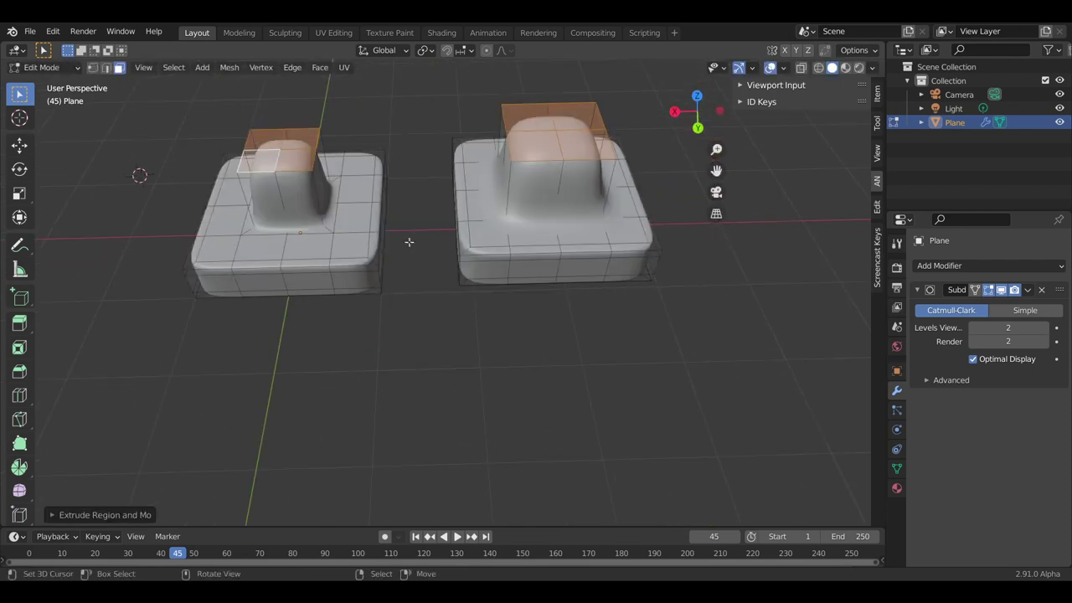
left_click(1000, 289)
middle_click_drag(393, 251, 344, 247)
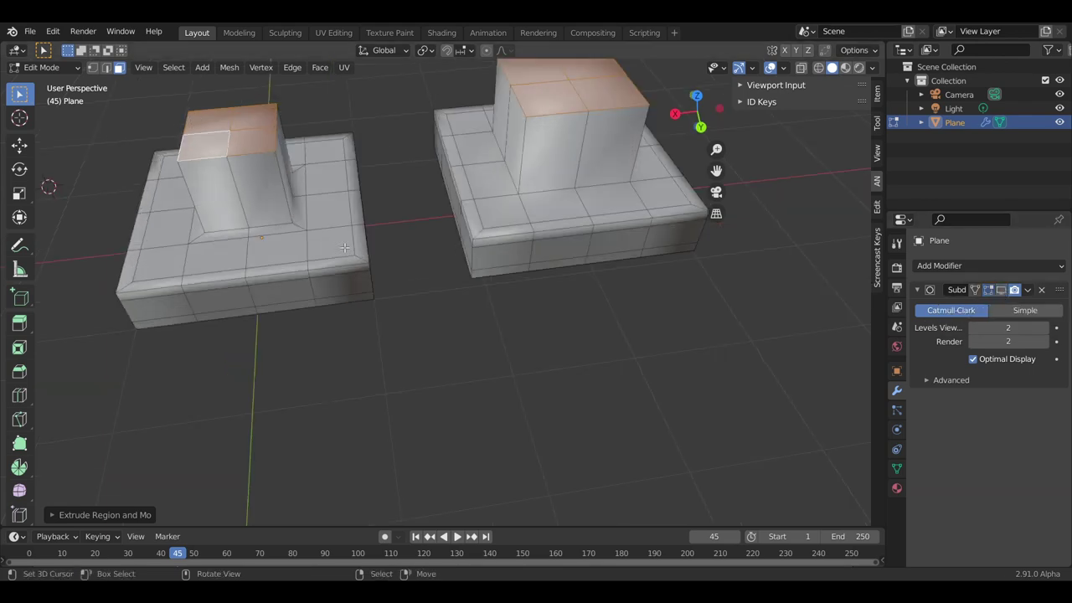
mouse_move(482, 242)
middle_mouse_down()
mouse_move(577, 193)
mouse_move(404, 213)
middle_mouse_up()
key("i")
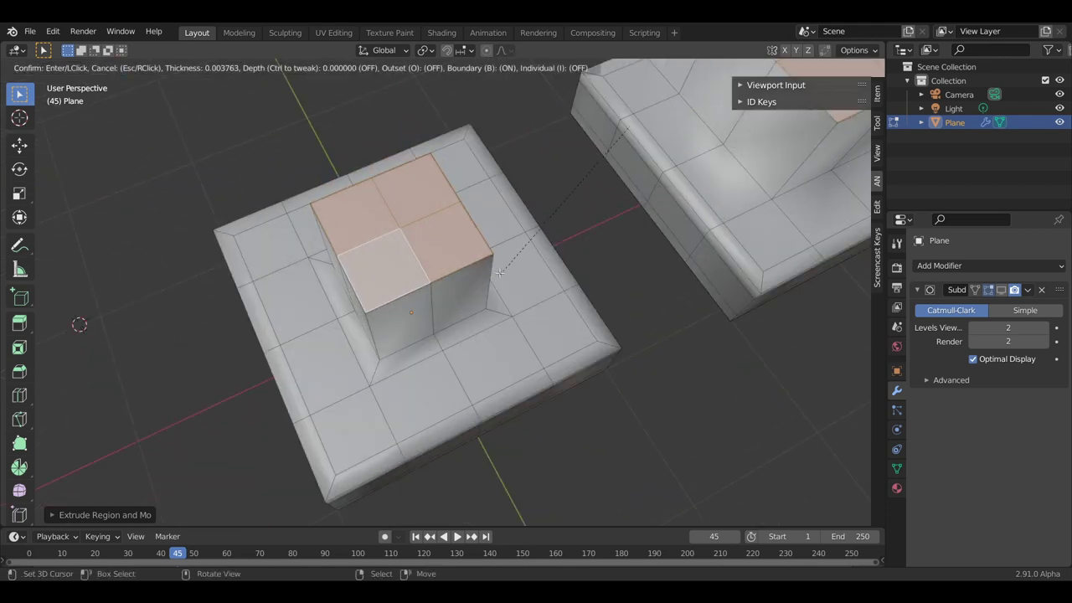
left_click(490, 237)
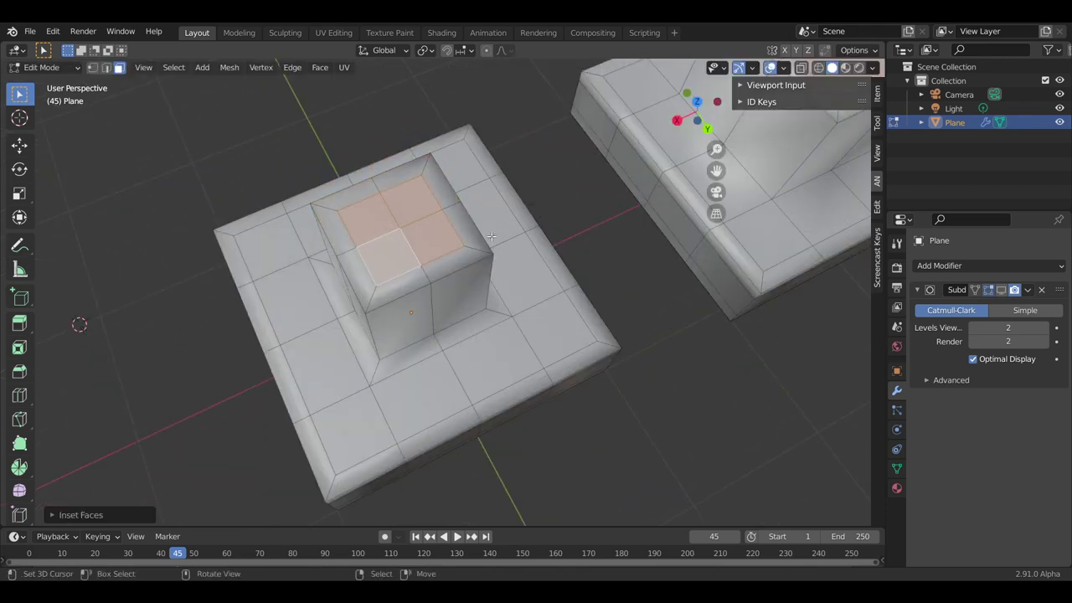
- Inset the left block's four top faces
scroll(494, 246, "down", 2)
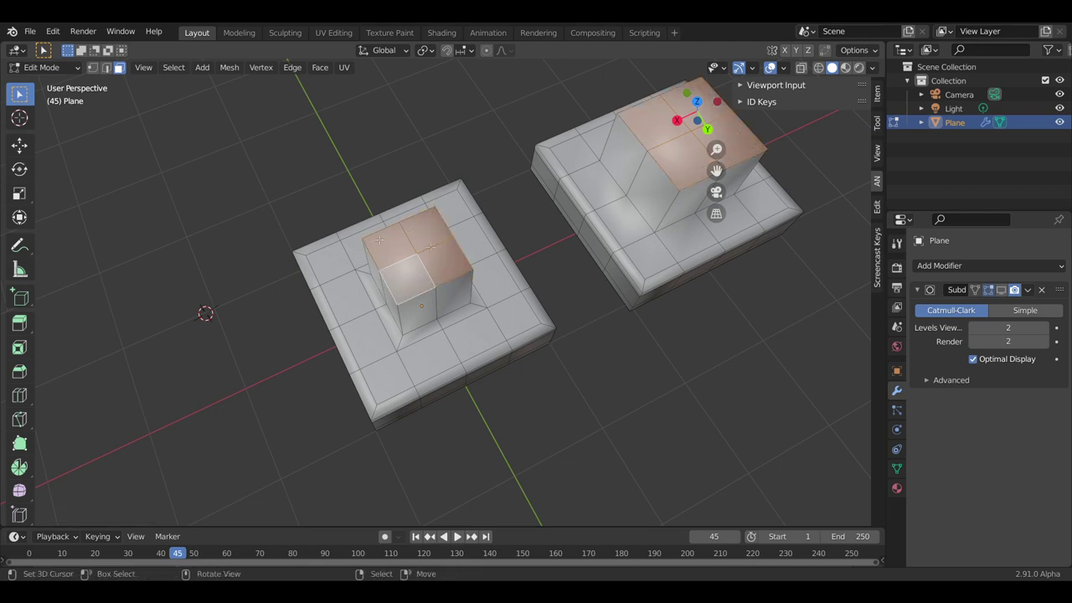
left_click(381, 247)
left_click(430, 237, "shift")
left_click(450, 254, "shift")
left_click(410, 269, "shift")
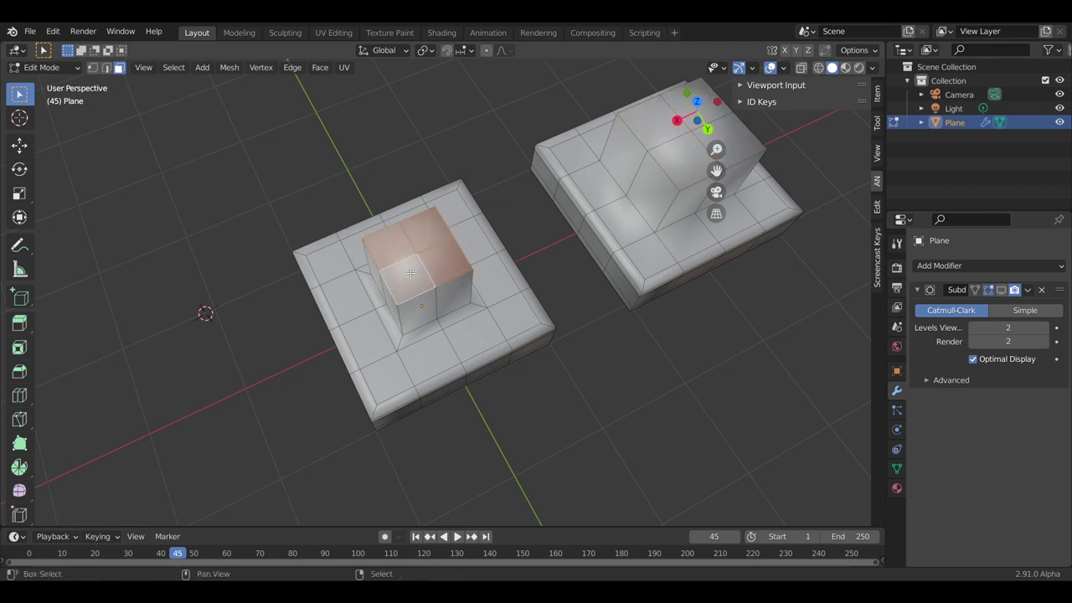
key("i")
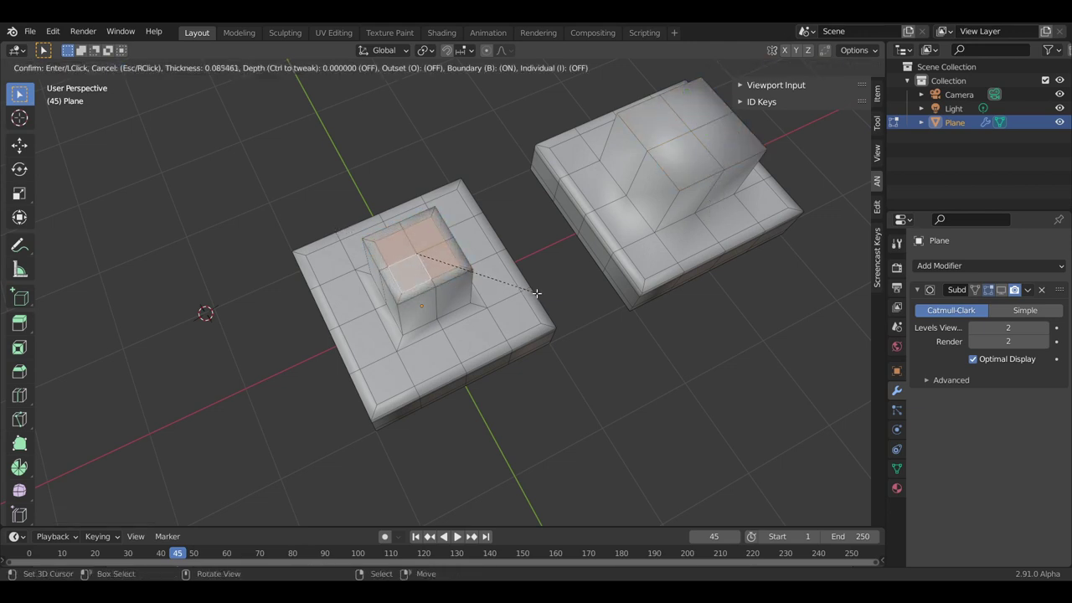
left_click(535, 283)
- Add an edge loop around the right block and start beveling it
middle_click_drag(534, 283, 654, 117)
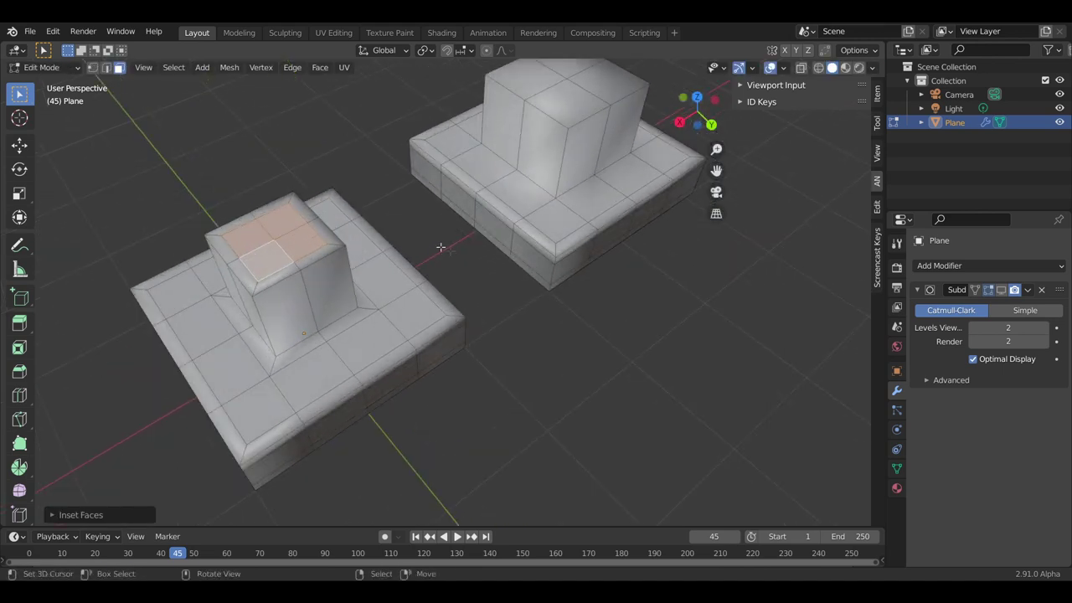
key("ctrl+r")
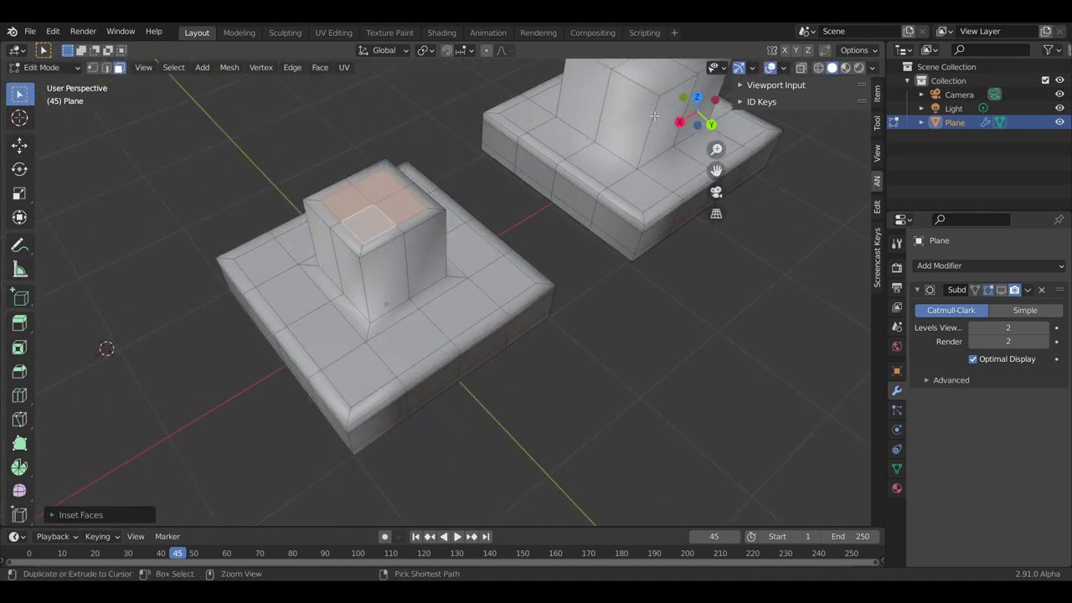
left_click(654, 116)
key("ctrl+b")
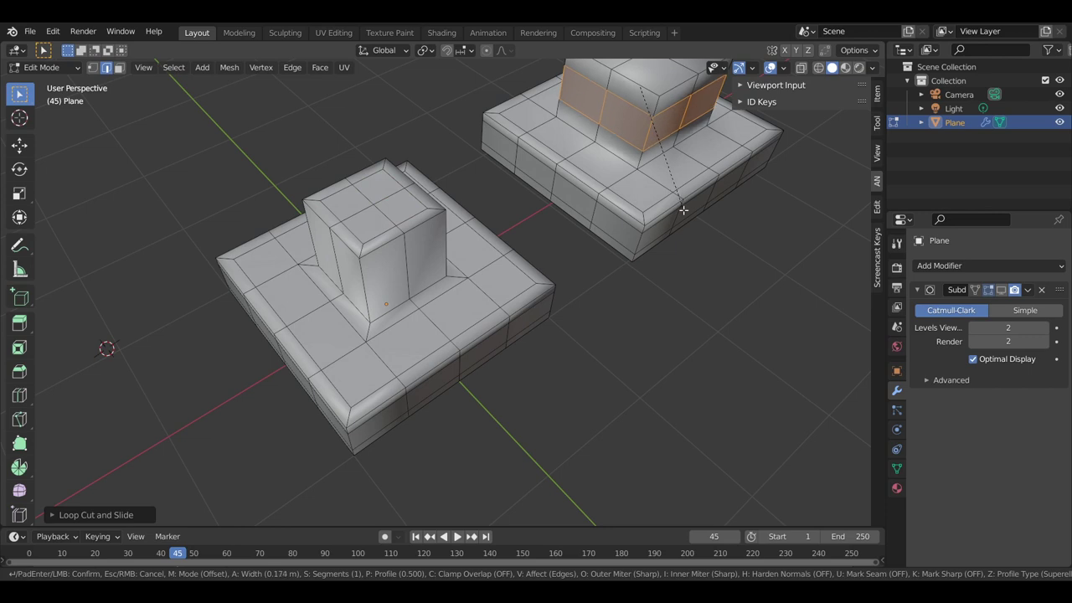
- Finish the right block's loop bevel, then loop-cut and bevel around the left block
left_click(685, 220)
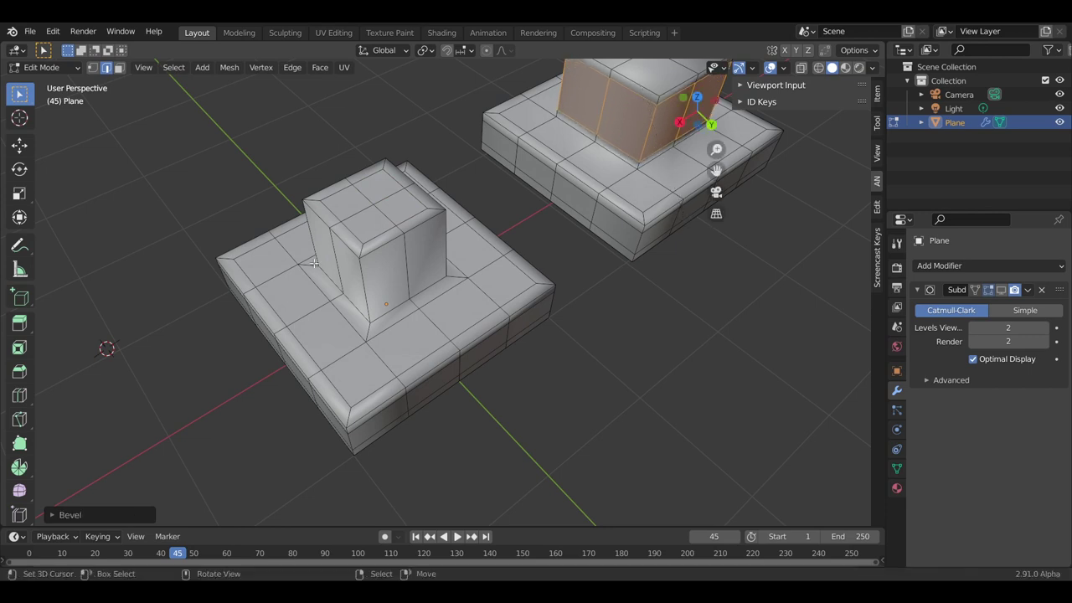
key("ctrl+r")
left_click(352, 283)
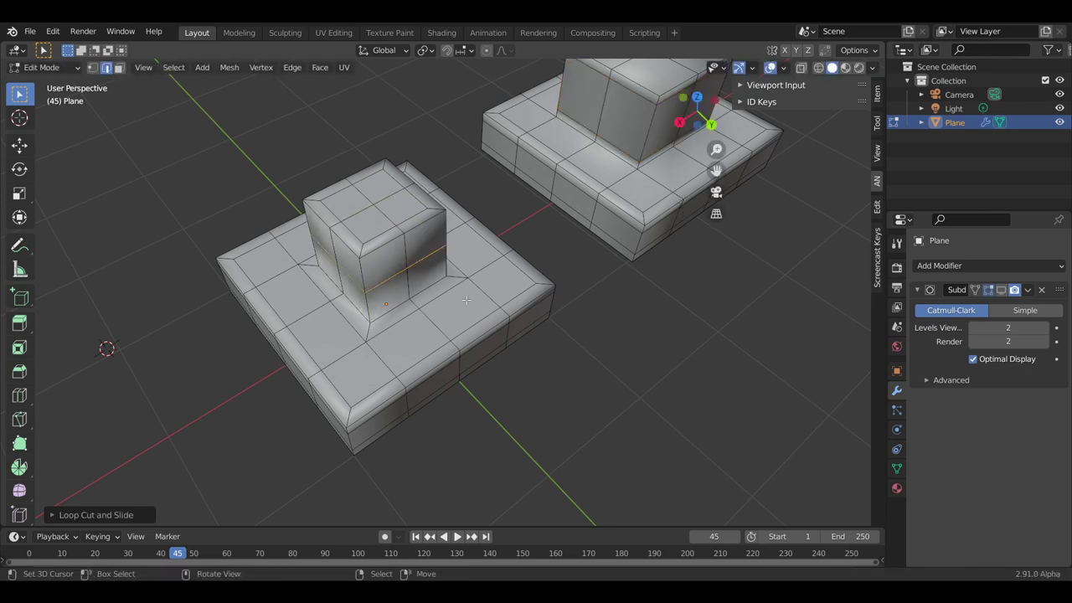
key("ctrl+b")
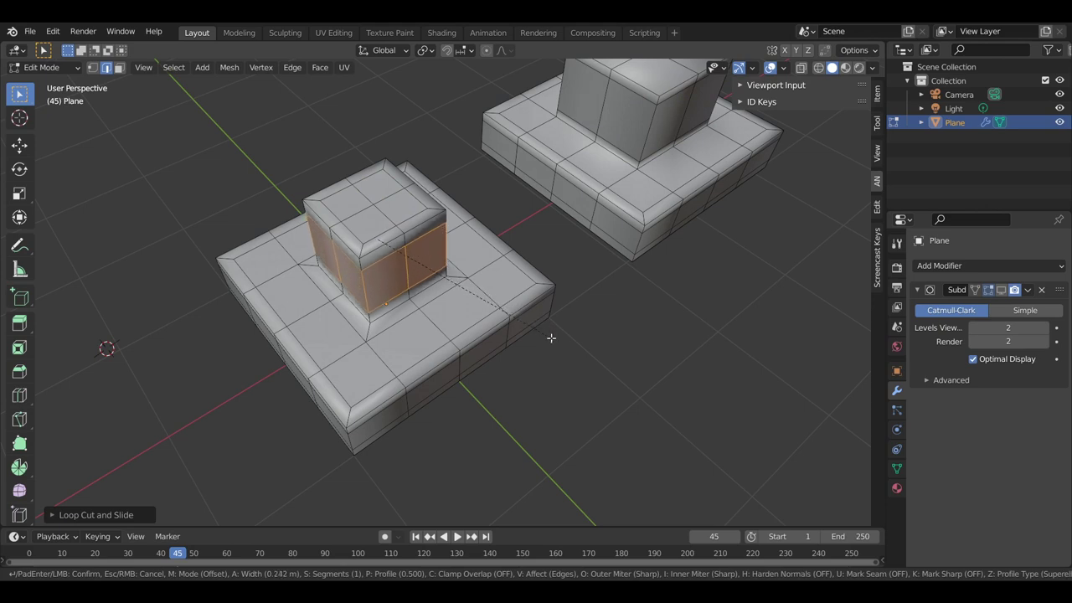
left_click(554, 340)
- Inspect the rounded shapes in Object Mode with subdivision smoothing shown again
scroll(554, 340, "down", 3)
middle_click_drag(553, 340, 424, 268)
key("Tab")
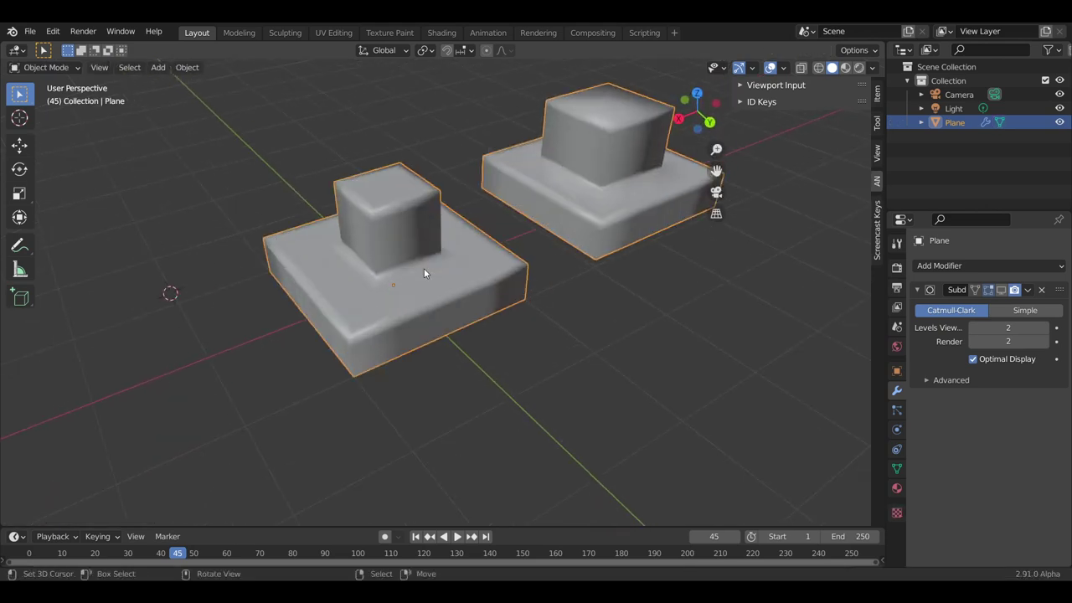
scroll(424, 268, "up", 3)
left_click(1002, 289)
middle_click_drag(630, 289, 576, 264)
scroll(502, 260, "up", 5)
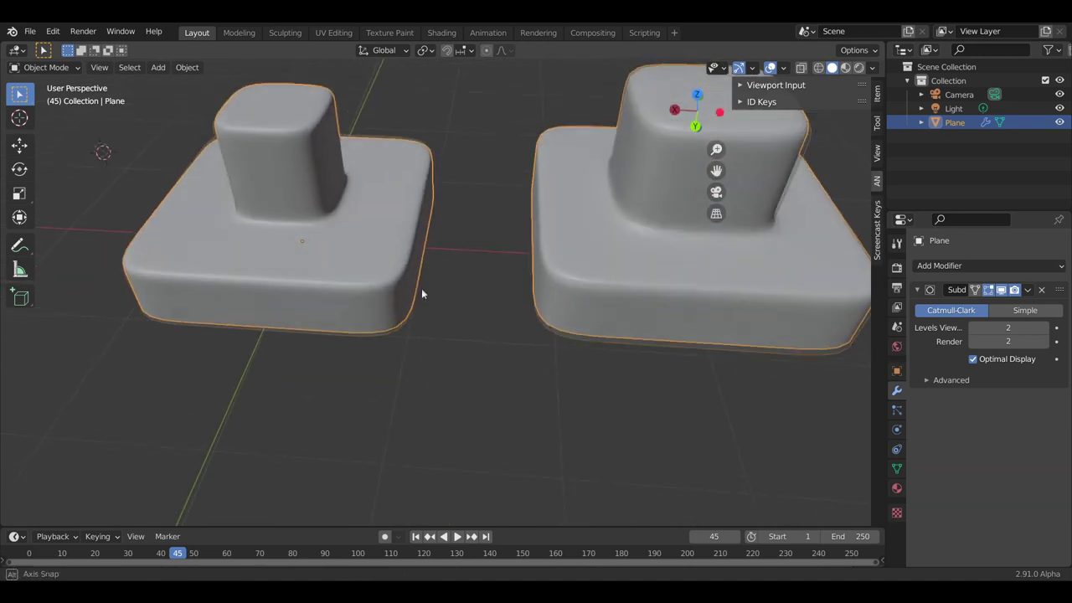
scroll(343, 287, "down", 3)
scroll(422, 231, "up", 4)
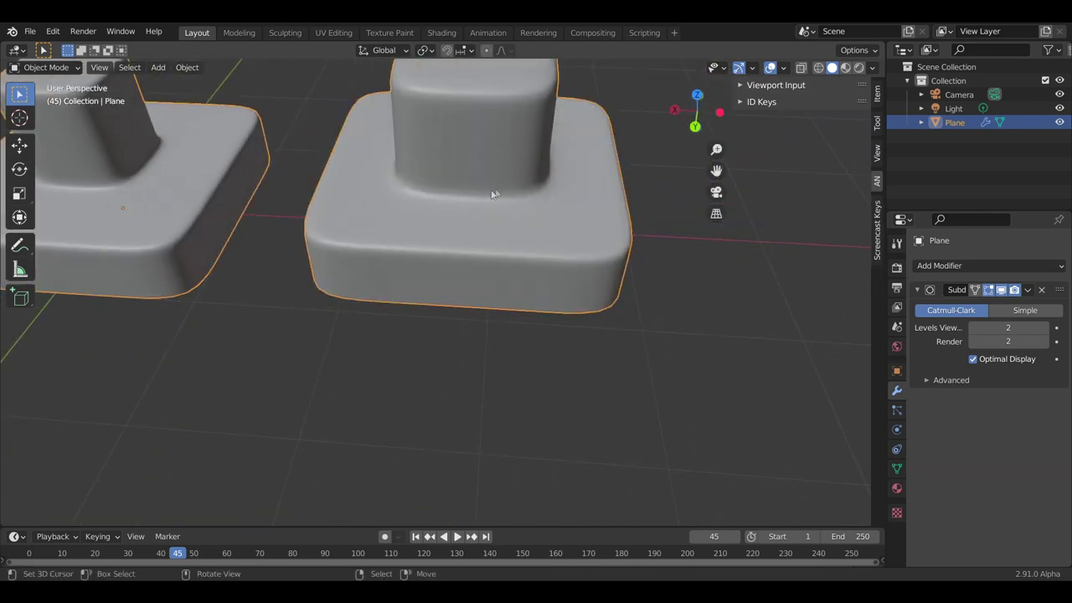
- Return to Edit Mode, hide the subdivision preview and frame the selection
key("Tab")
scroll(483, 201, "up", 2)
scroll(482, 201, "up", 1)
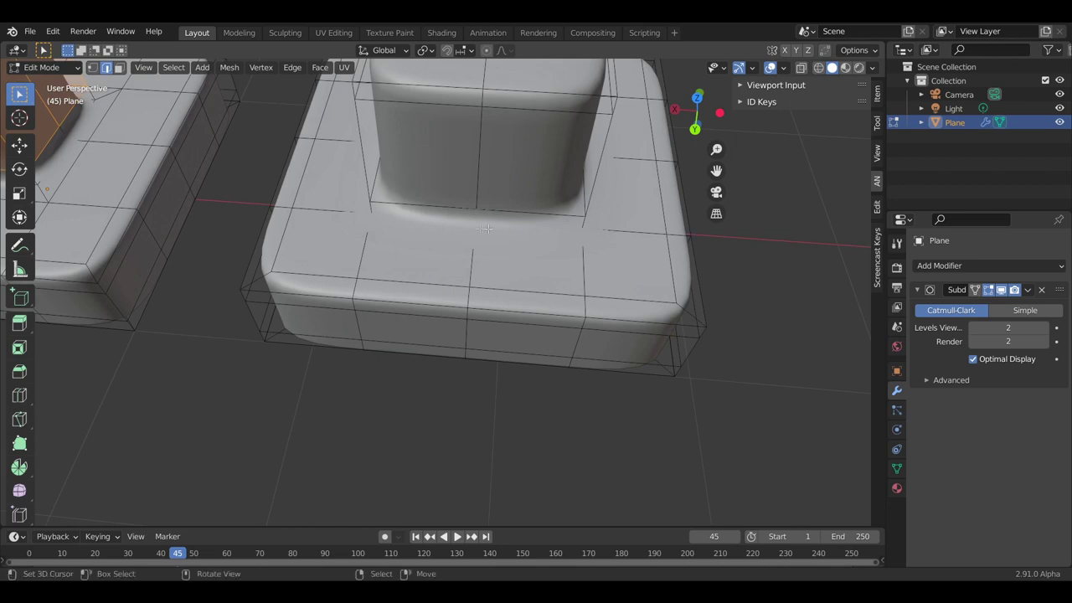
left_click(1014, 290)
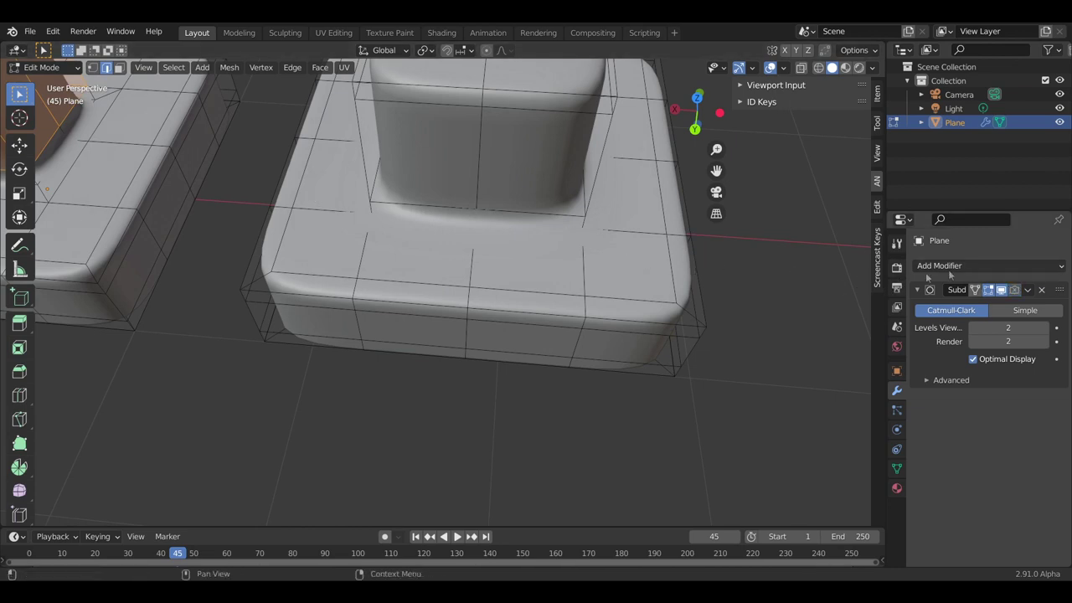
left_click(1001, 290)
middle_click_drag(509, 239, 444, 189)
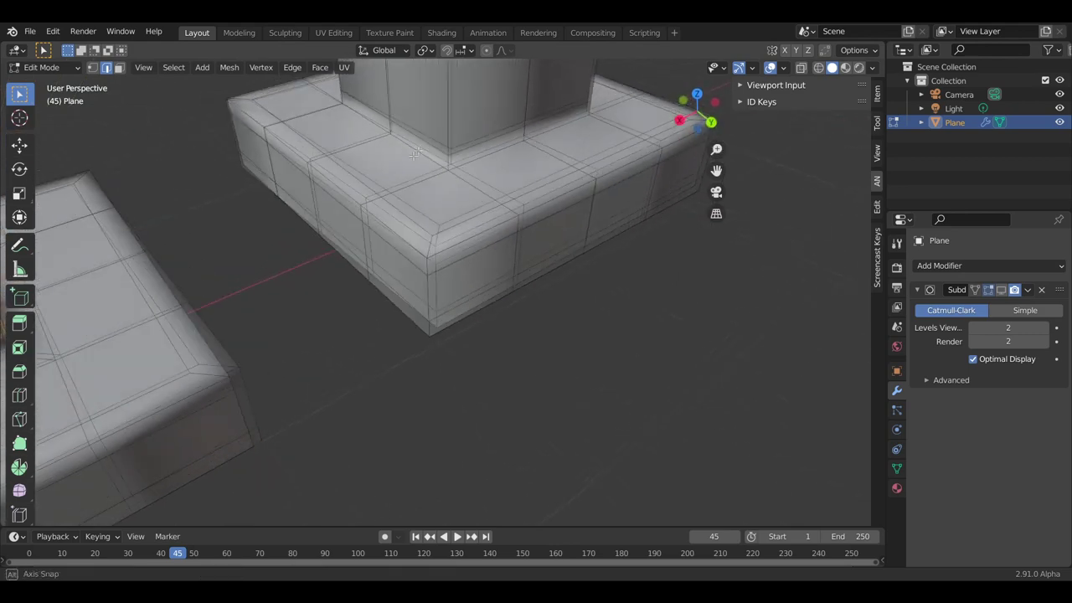
key("KP_Decimal")
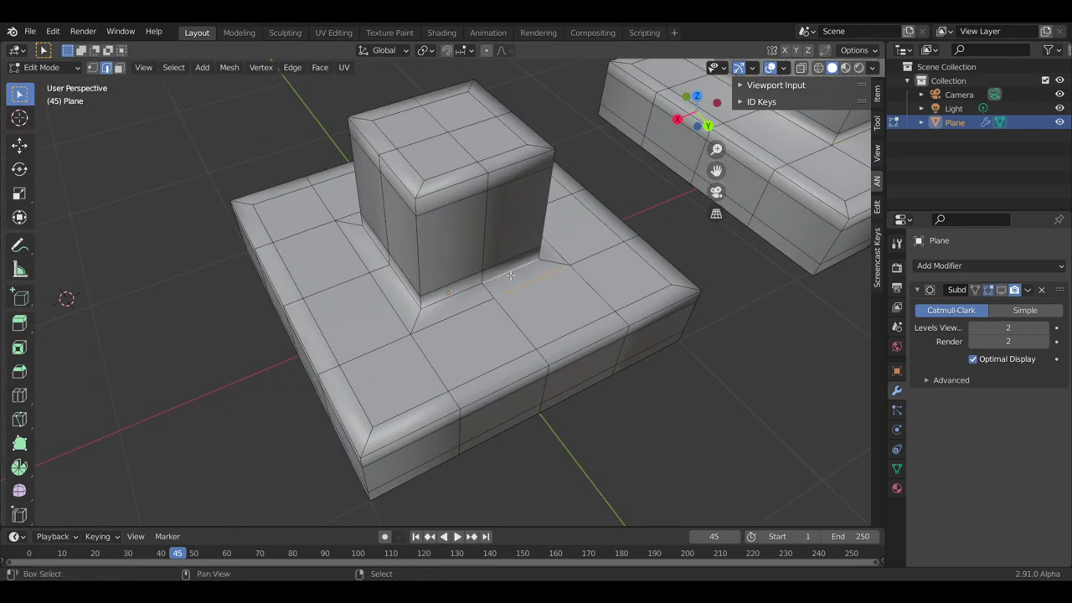
- Return to Object Mode and apply Shade Smooth to both rounded boxes
scroll(513, 295, "down", 3)
key("Tab")
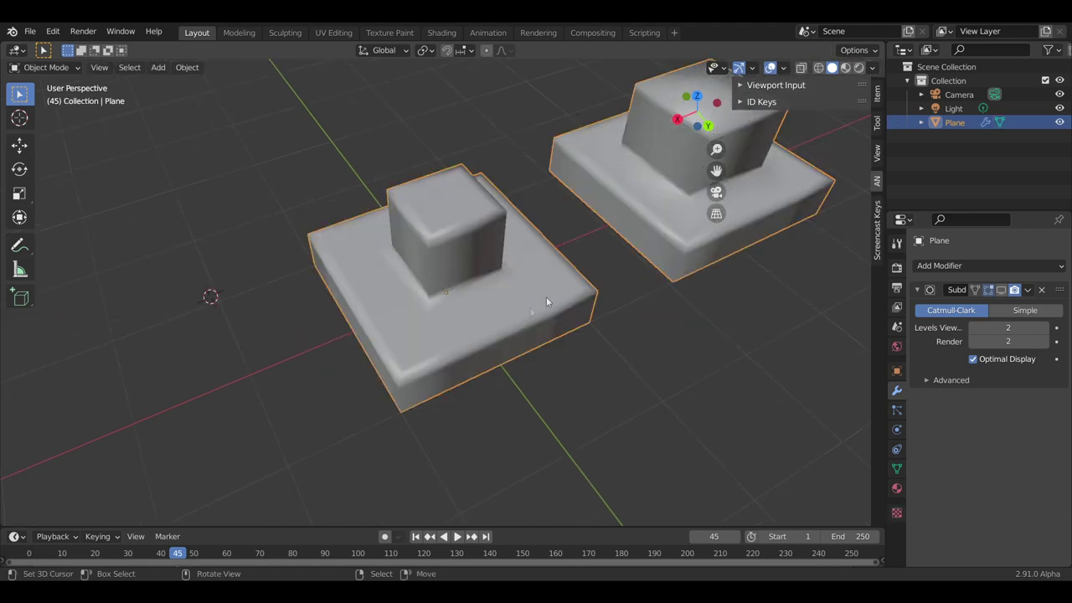
right_click(518, 285)
left_click(518, 285)
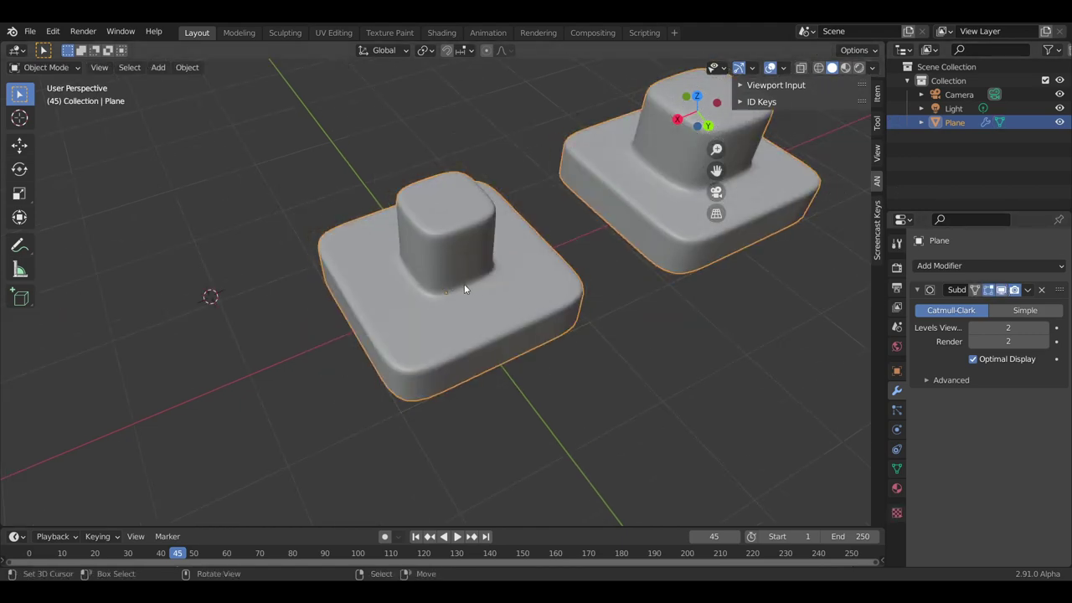
scroll(466, 289, "up", 2)
scroll(460, 293, "up", 1)
scroll(404, 301, "up", 2)
scroll(388, 314, "up", 1)
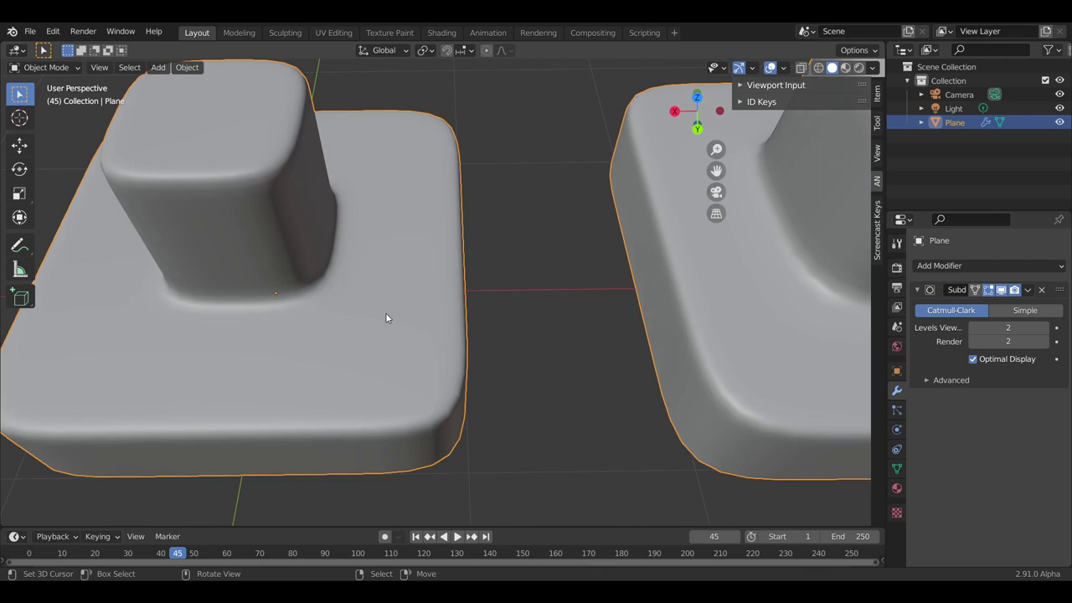
- Enter Edit Mode on the objects and centre the left object in view
scroll(314, 249, "down", 4)
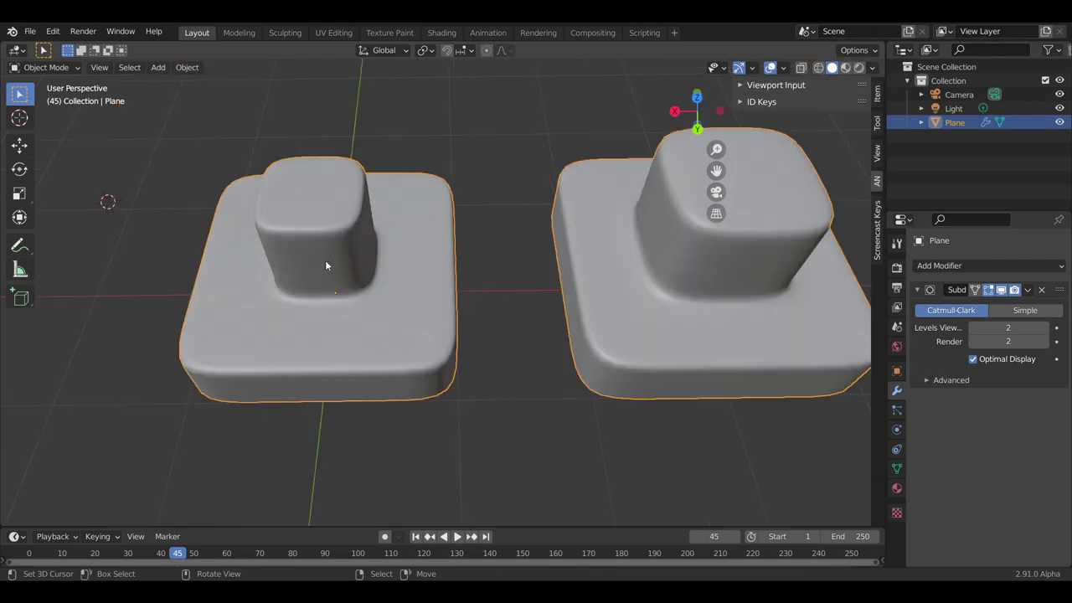
key("Tab")
middle_click_drag(325, 260, 419, 262, "shift")
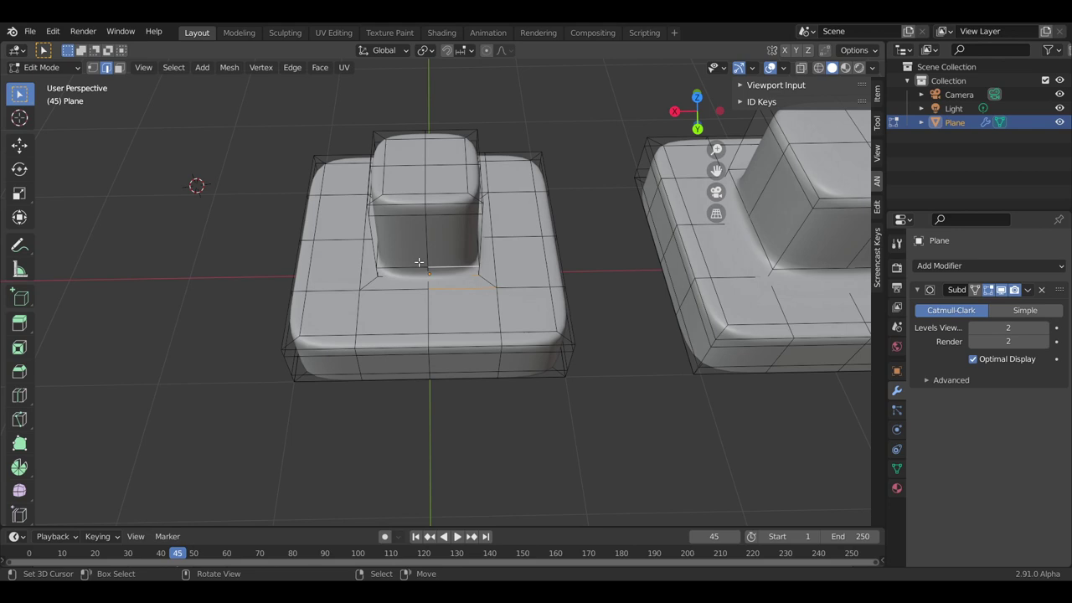
scroll(419, 262, "up", 3)
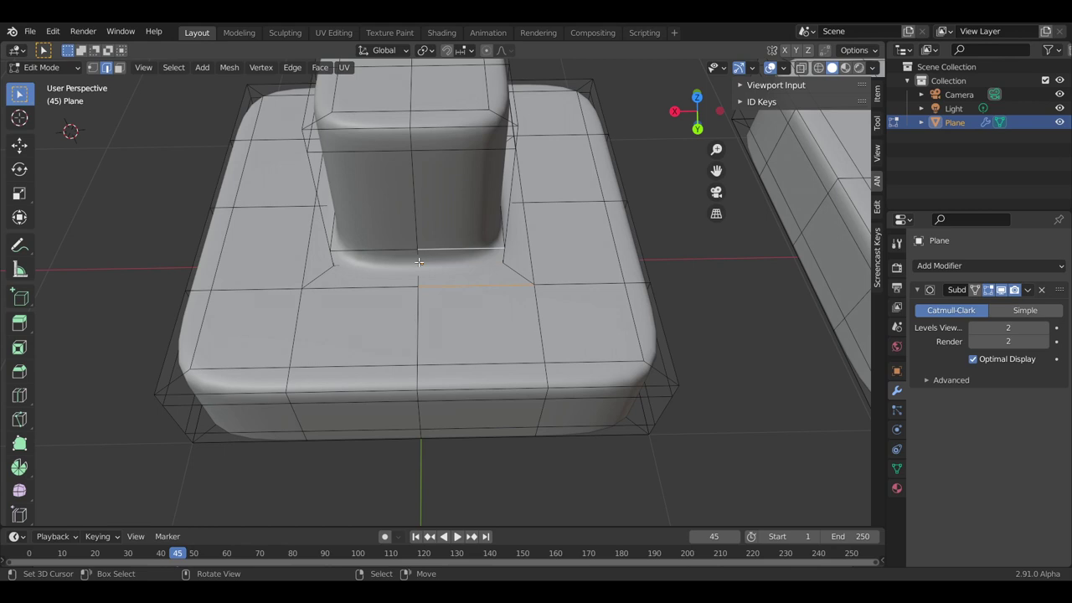
scroll(419, 262, "down", 3)
scroll(503, 226, "down", 2)
- In face select mode, select the face loop around the right object's raised block, then inspect both objects
key("3")
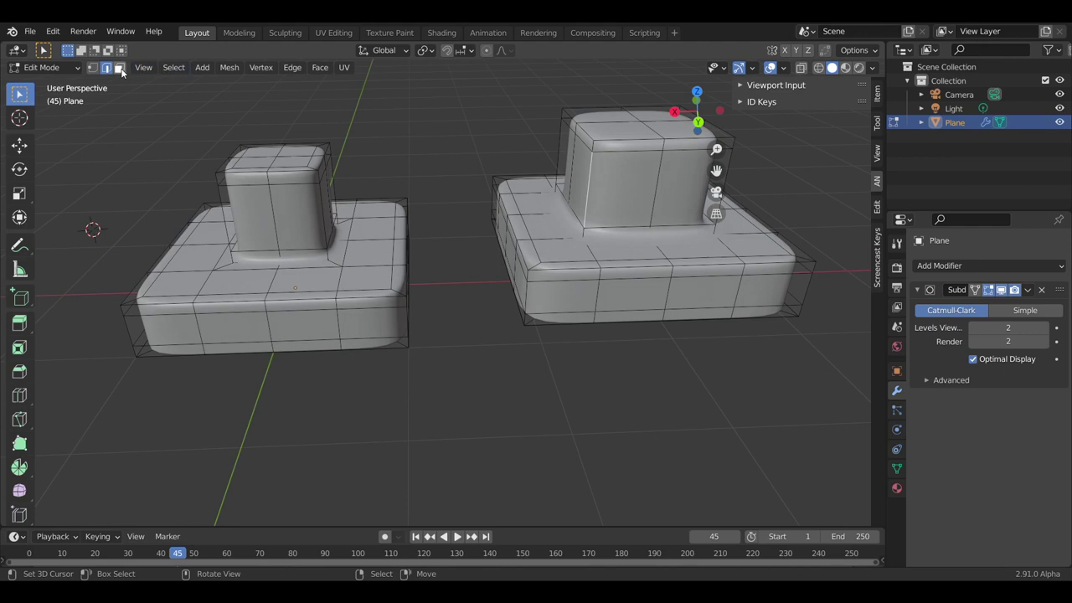
left_click(606, 191, "alt")
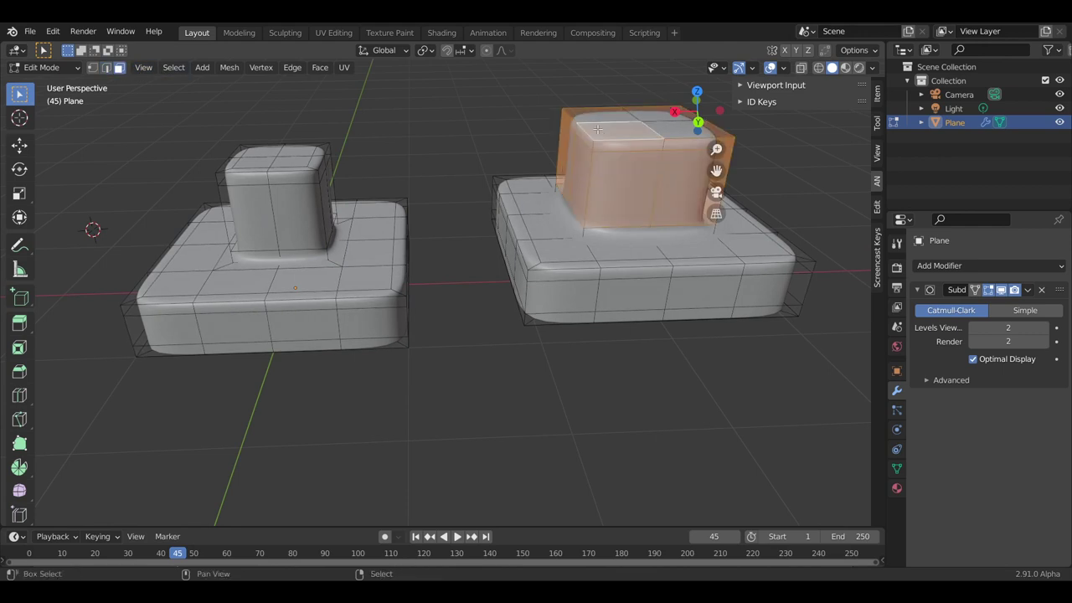
middle_click_drag(628, 217, 616, 149)
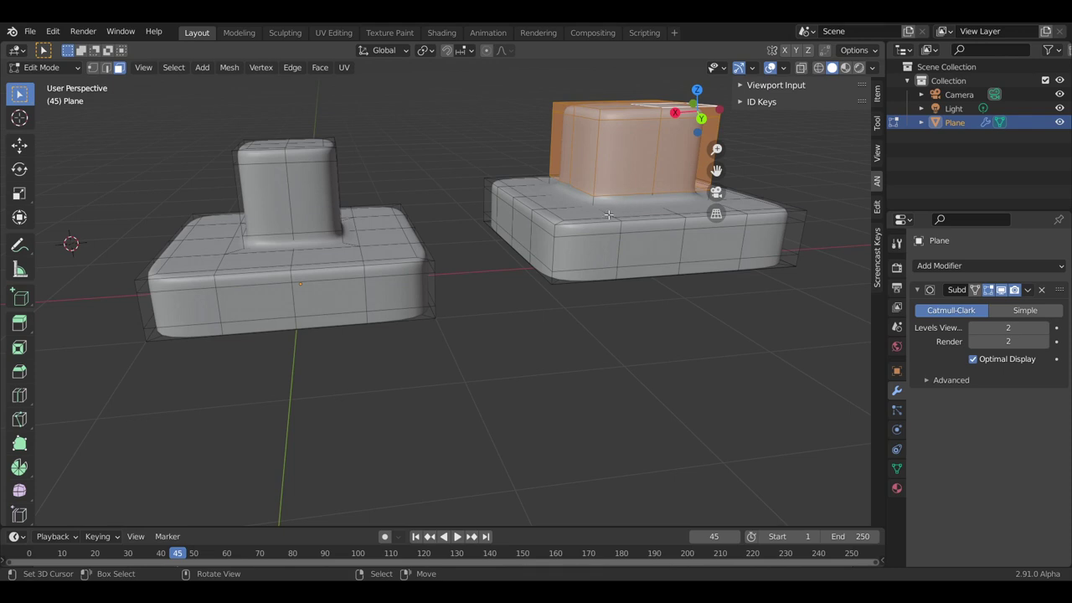
middle_click_drag(463, 273, 447, 260)
scroll(448, 260, "up", 2)
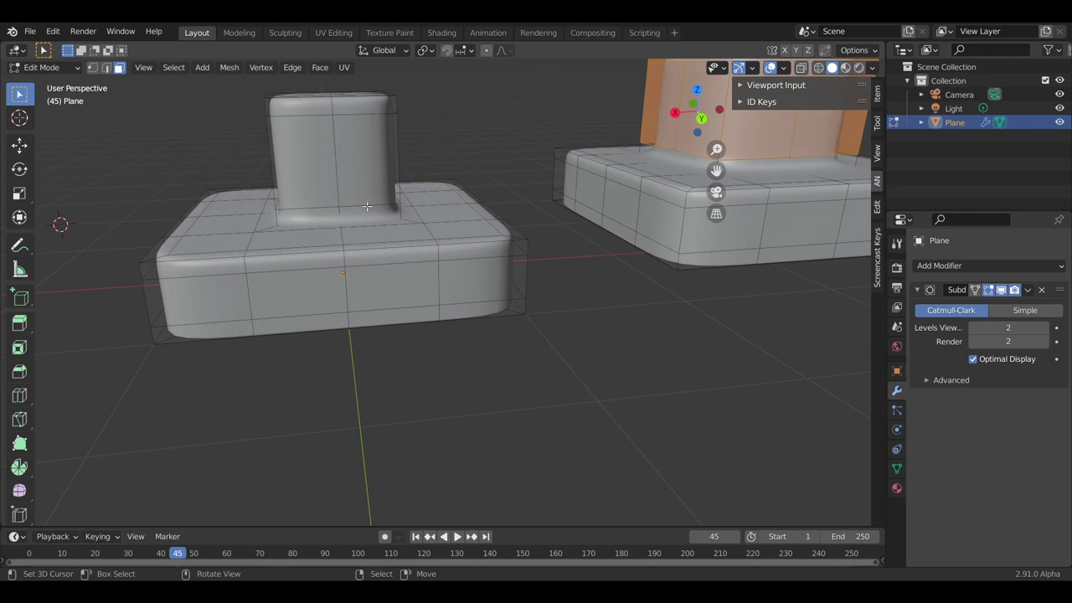
scroll(529, 261, "down", 2)
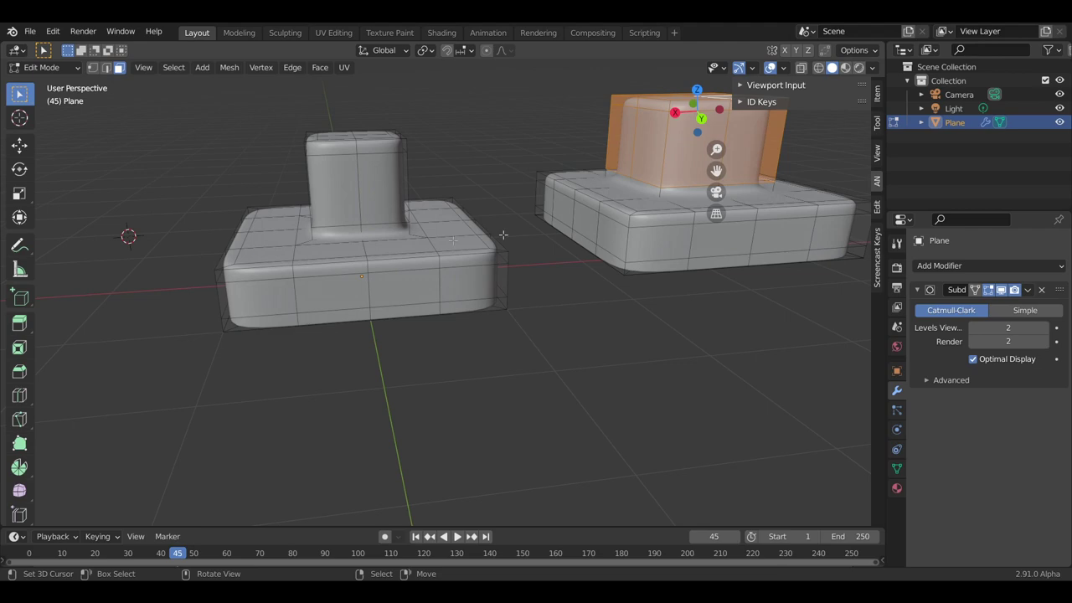
mouse_move(356, 241)
middle_mouse_down()
mouse_move(328, 264)
mouse_move(312, 324)
mouse_move(365, 216)
mouse_move(710, 244)
mouse_move(463, 214)
mouse_move(570, 176)
middle_mouse_up()
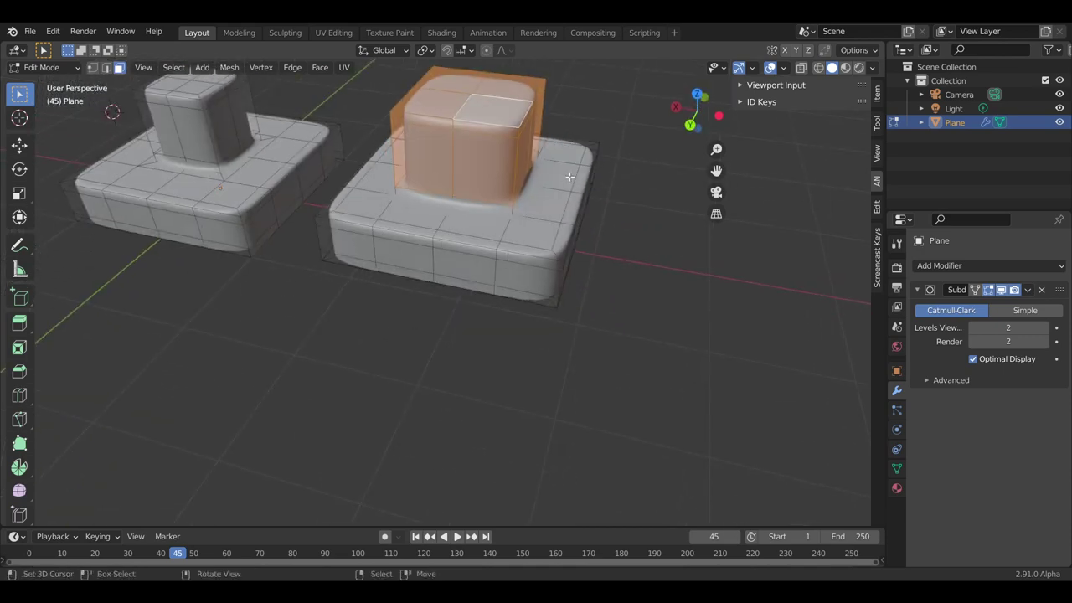
- Extrude the right raised block in place, then push its top faces down about 0.15 m
key("e")
left_click(576, 198)
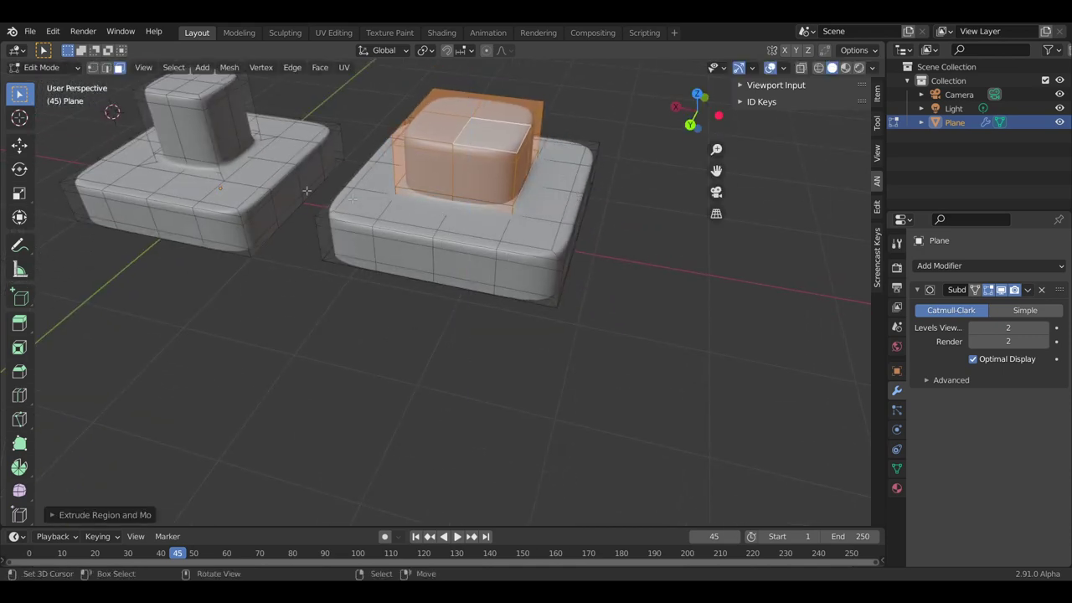
middle_click_drag(306, 191, 540, 213)
left_click(540, 213)
left_click(587, 145)
left_click(604, 146, "shift")
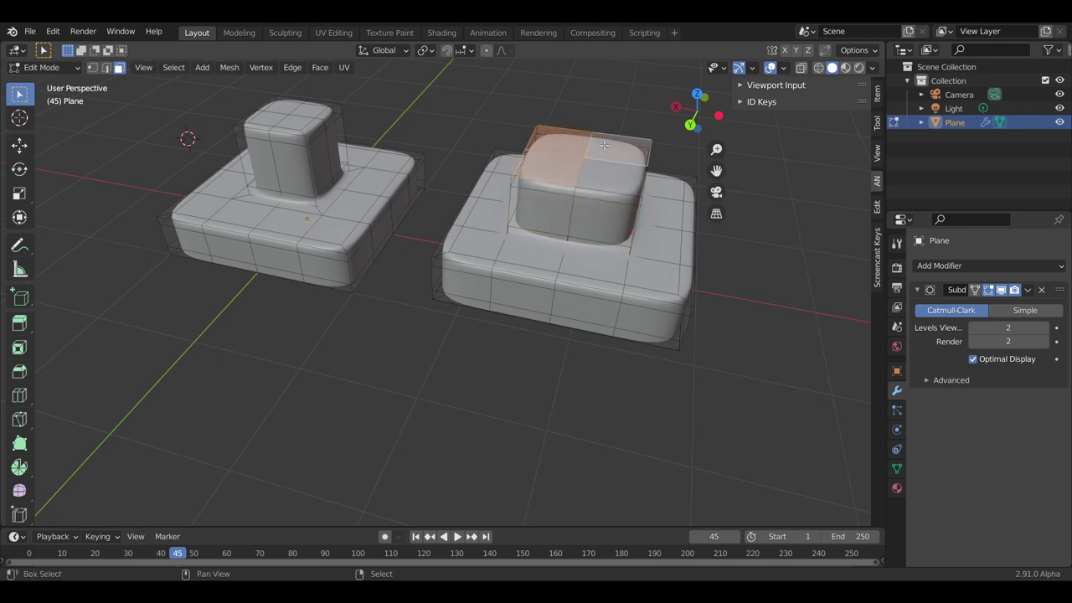
left_click(622, 165, "shift")
key("e")
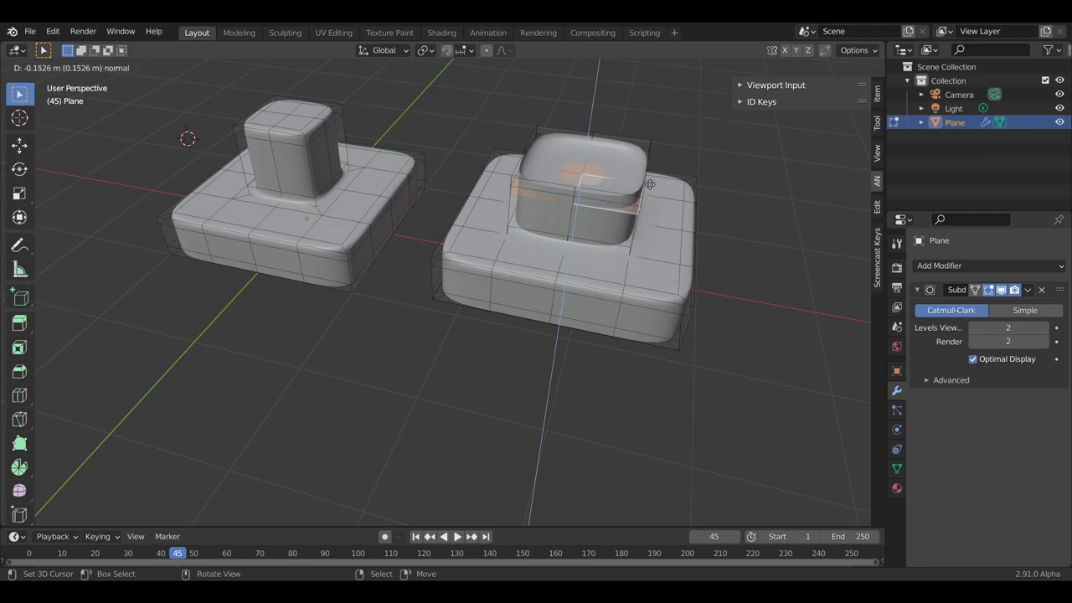
left_click(649, 182)
- Select the four top faces of the left cube's raised block
middle_click_drag(293, 161, 337, 201)
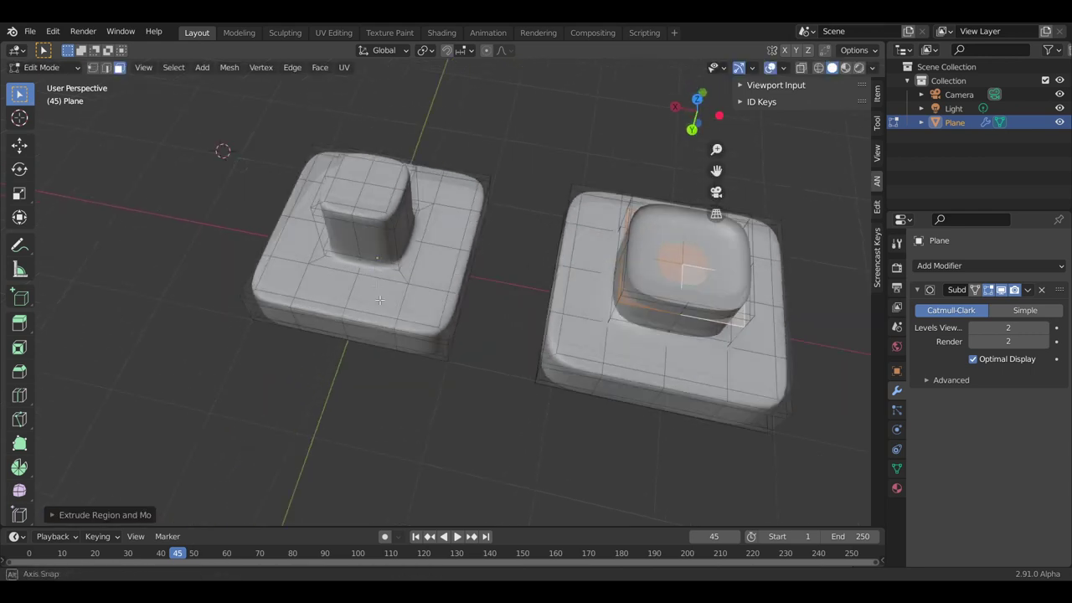
left_click(335, 178)
left_click(366, 180, "shift")
left_click(369, 205, "shift")
left_click(344, 199, "shift")
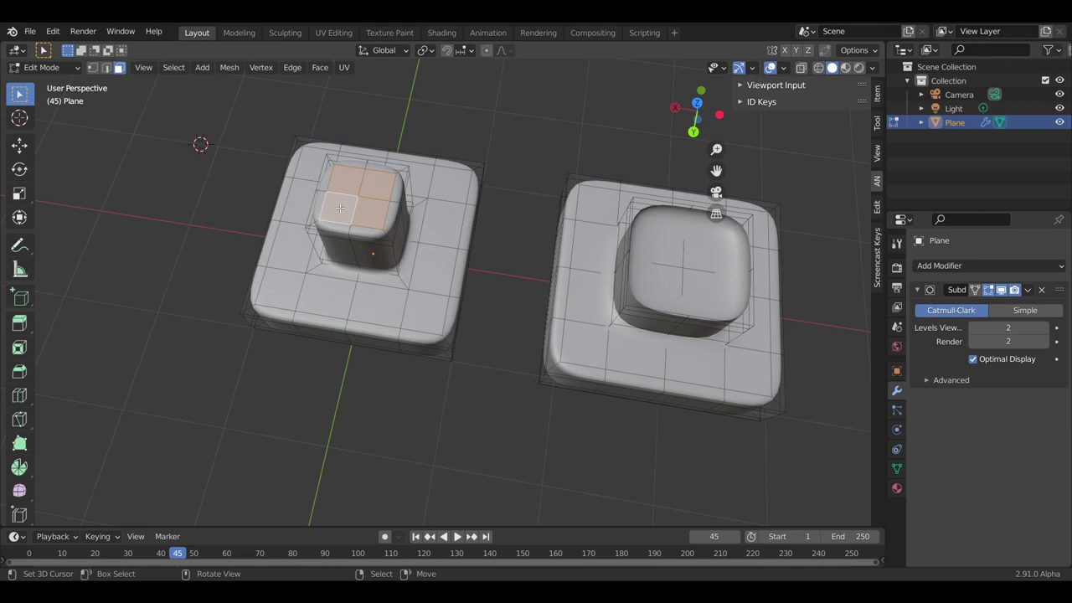
middle_click_drag(488, 264, 465, 243)
- Extrude the left block's four top faces down into it to form a thick-rimmed cup, then re-enter Edit Mode
key("e")
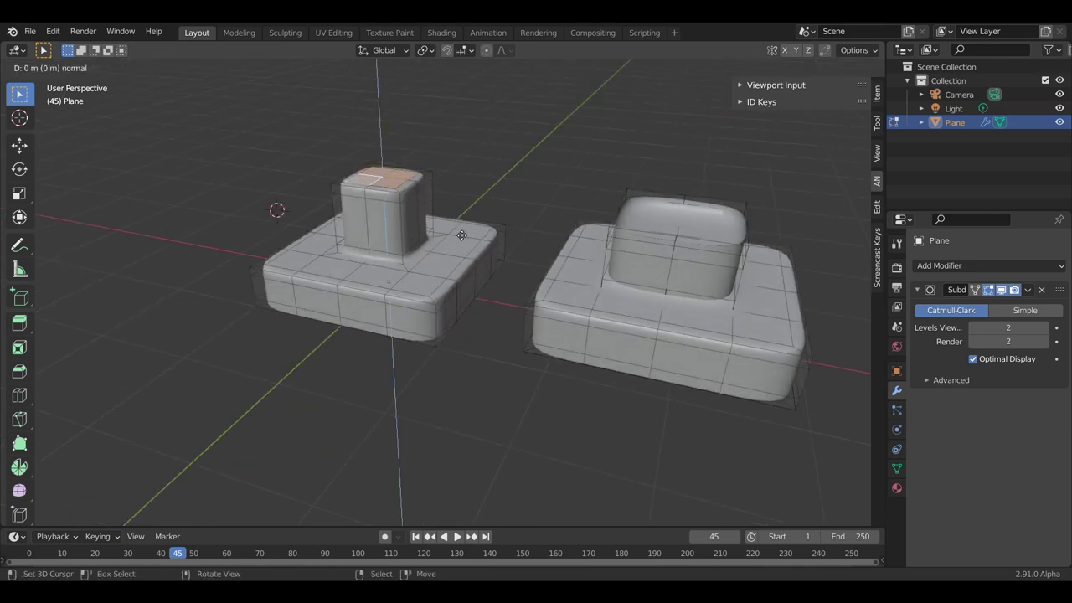
left_click(458, 261)
scroll(377, 251, "up", 3)
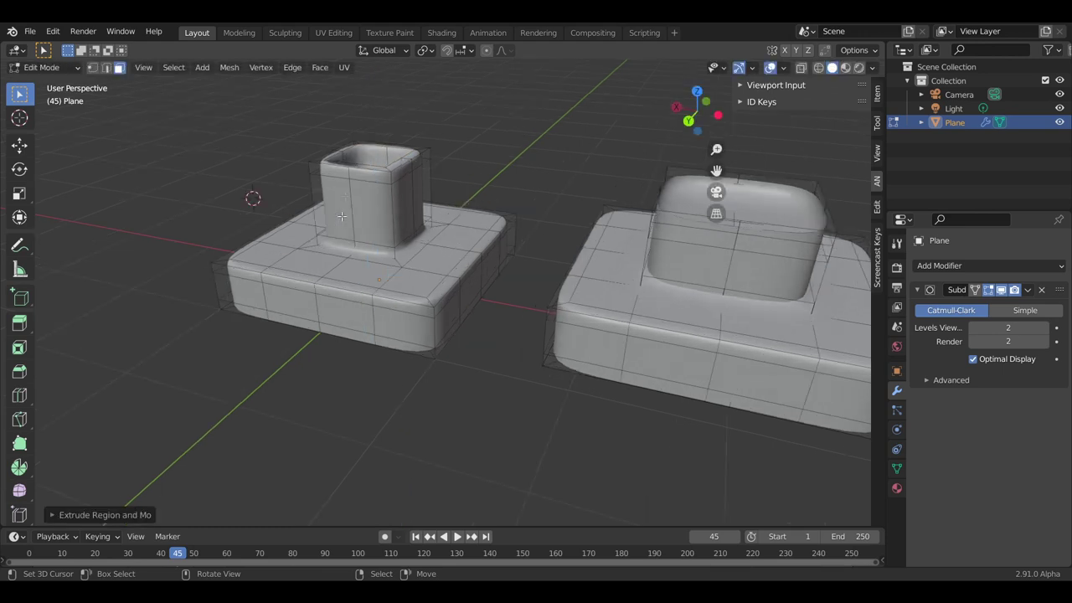
middle_click_drag(410, 290, 517, 283)
scroll(517, 283, "up", 2)
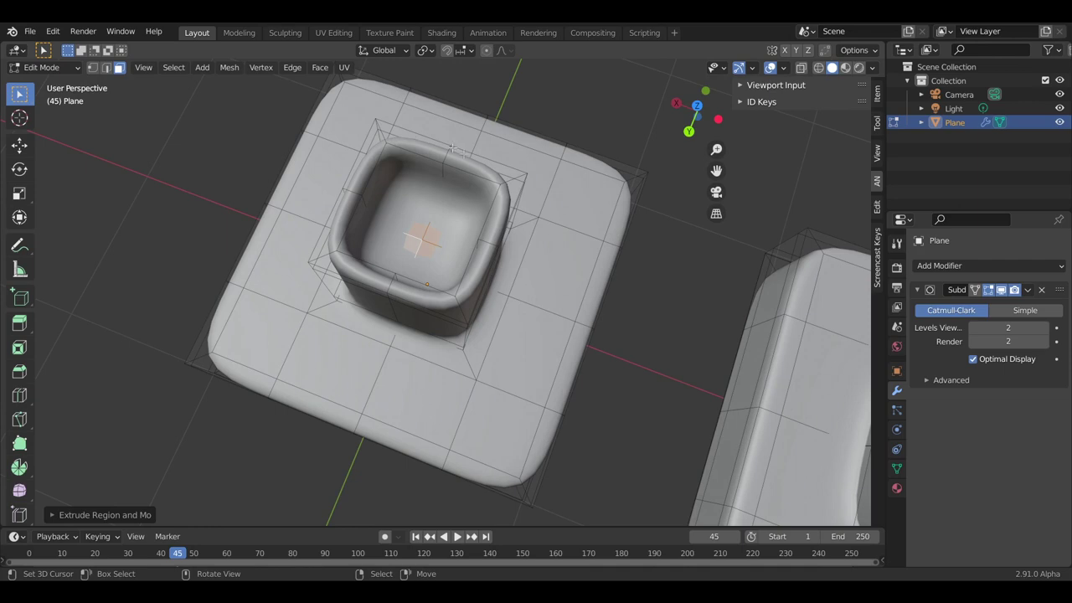
scroll(478, 309, "down", 3)
middle_click_drag(478, 309, 776, 305)
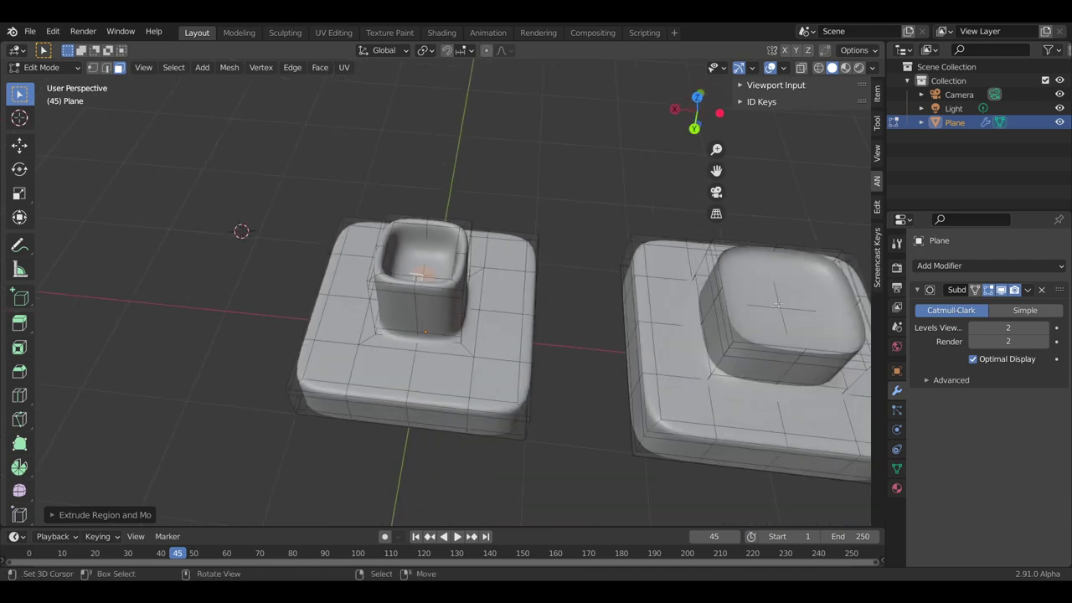
key("Tab")
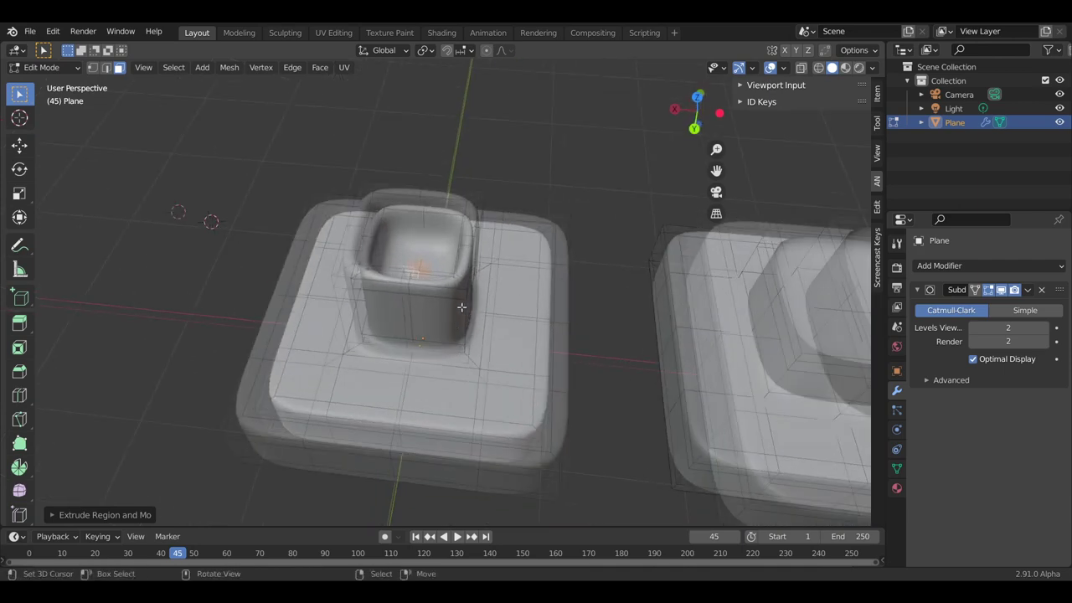
scroll(461, 311, "up", 5)
key("Tab")
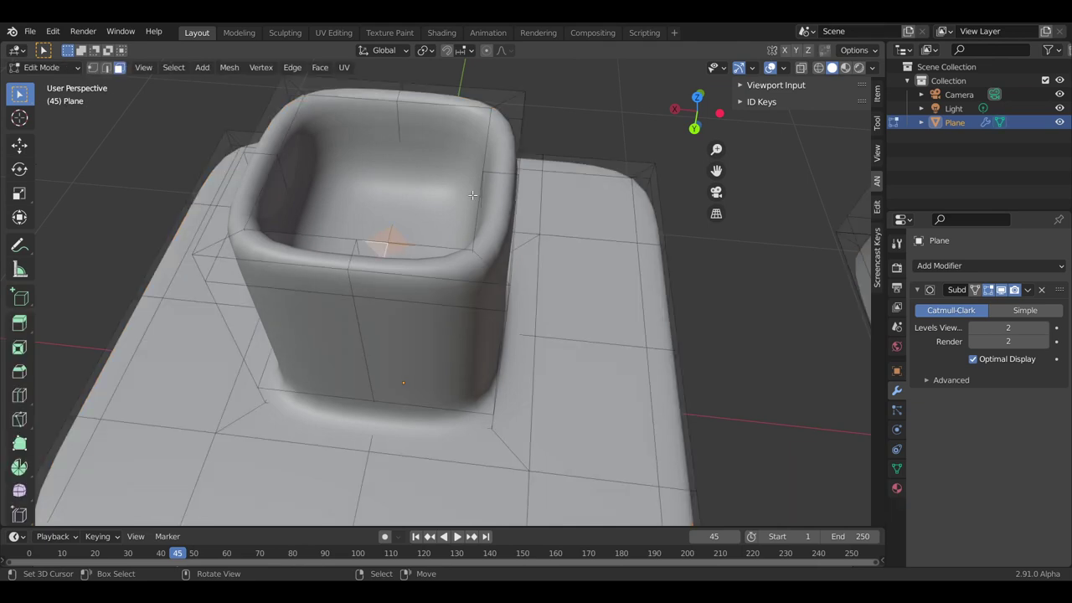
- Loop-cut a new edge loop around the cup rim, then try sliding the base loop and undo it
key("ctrl+r")
left_click(479, 261)
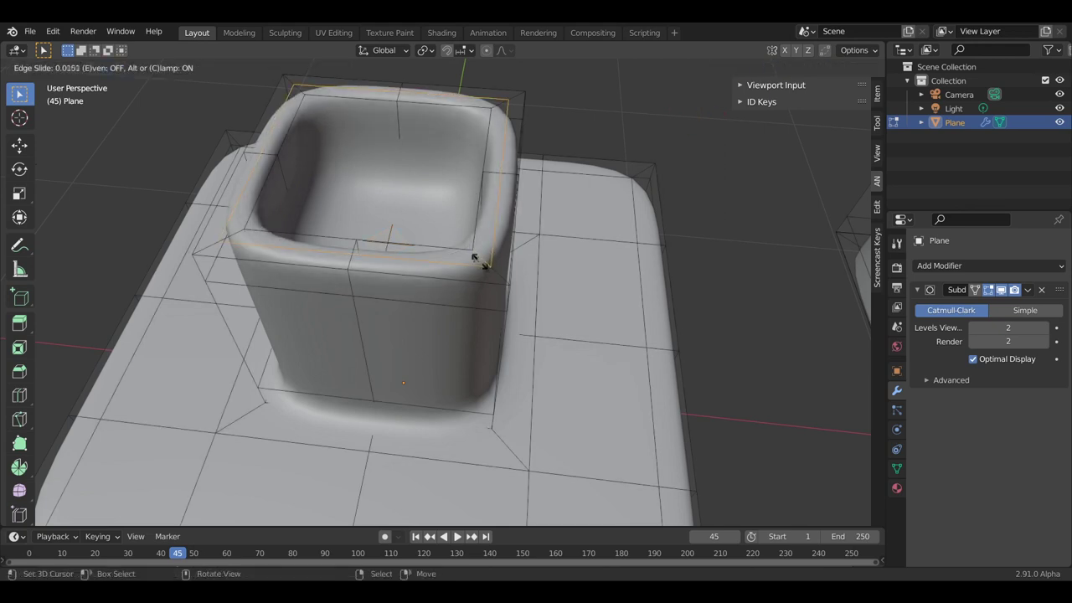
left_click(477, 256)
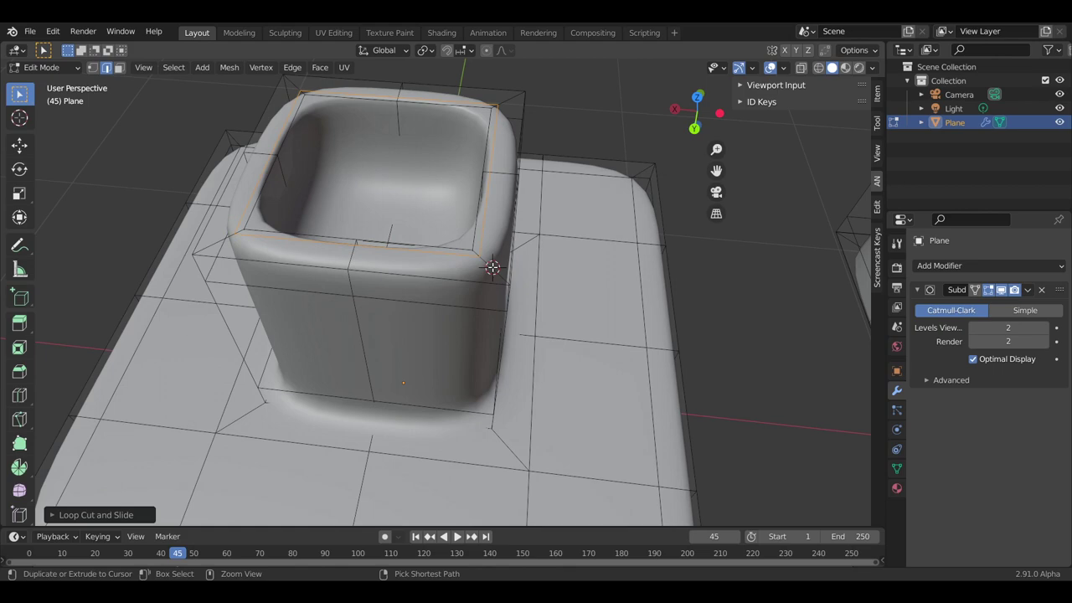
mouse_move(493, 266)
middle_mouse_down()
mouse_move(483, 249)
mouse_move(505, 237)
middle_mouse_up()
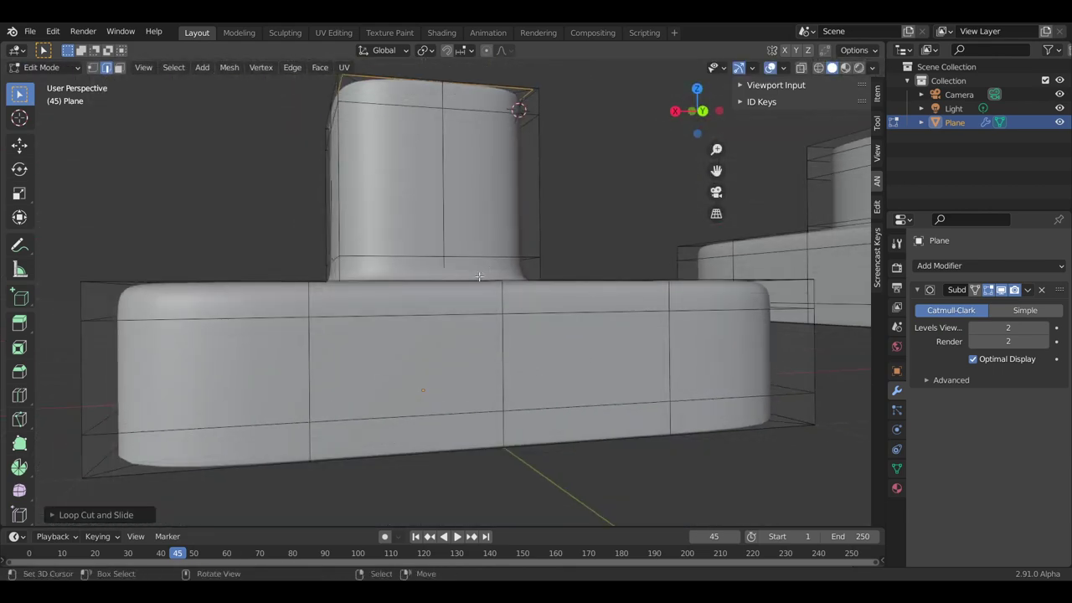
middle_click_drag(479, 276, 522, 293)
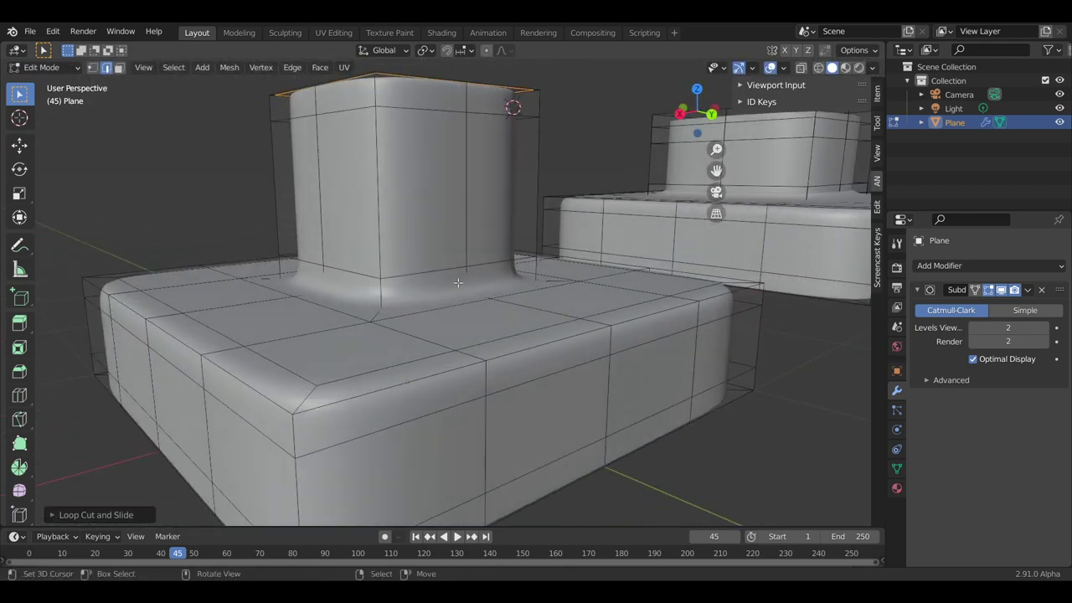
left_click(441, 276, "alt")
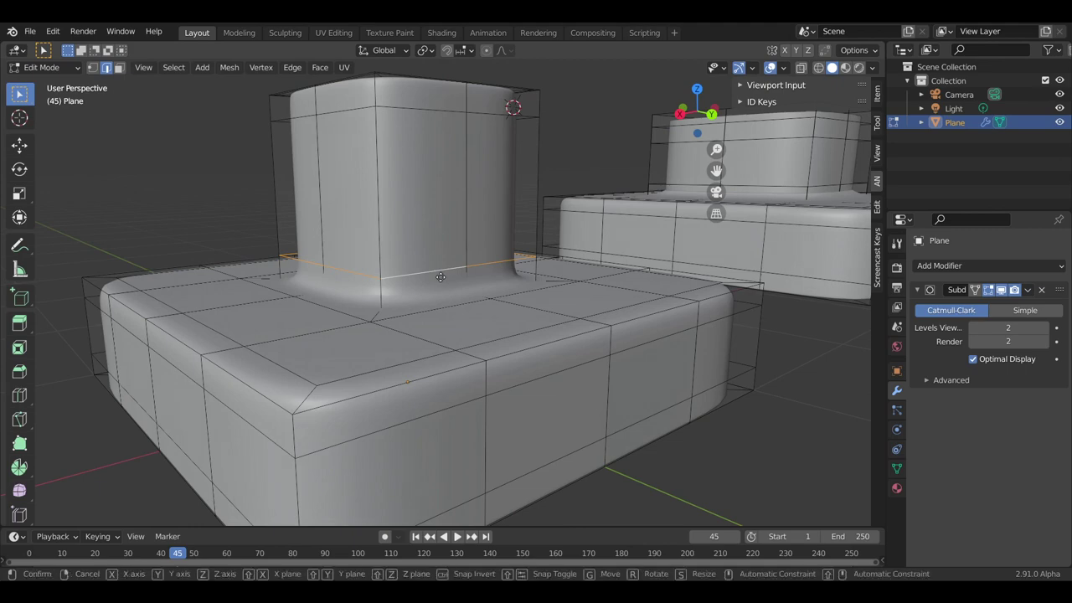
key("g")
key("g")
left_click(437, 327)
middle_click_drag(437, 327, 424, 339)
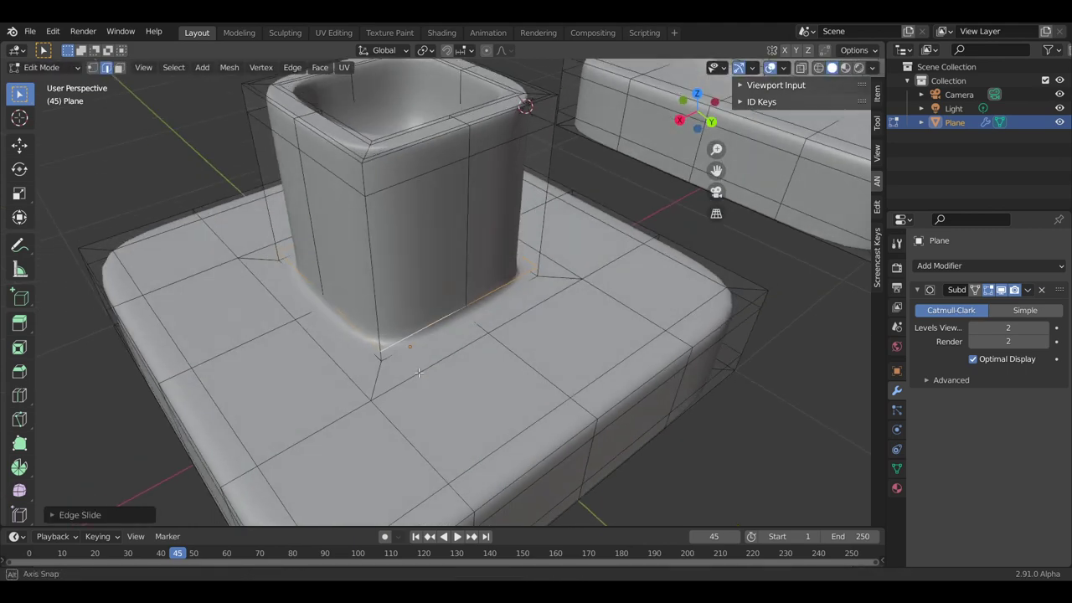
key("ctrl+z")
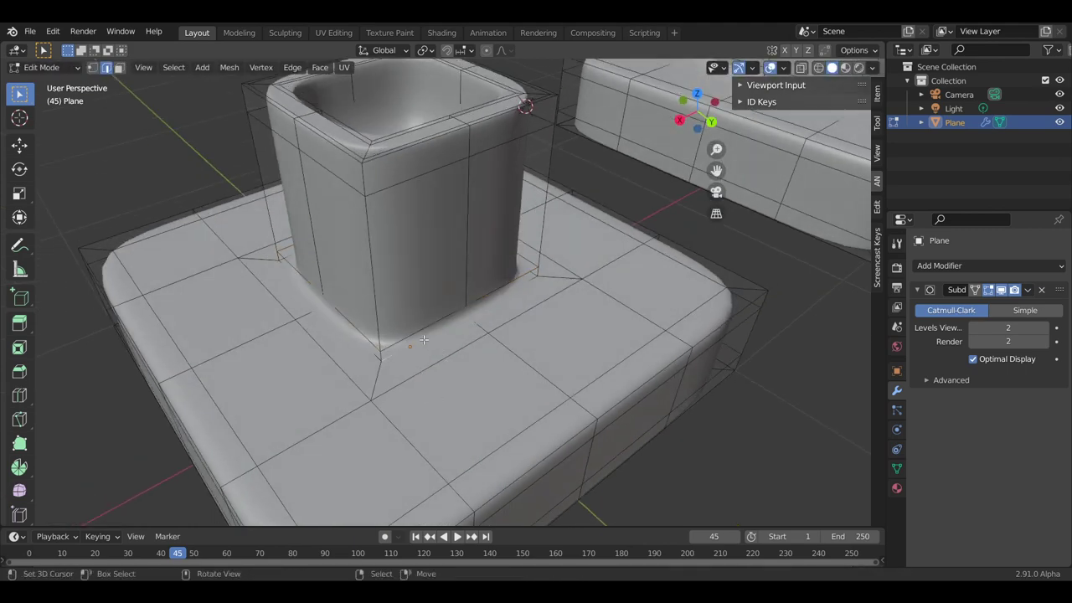
- Turn on the Subdivision modifier's Edit Mode display and check the rounded result from Object Mode
left_click(1001, 289)
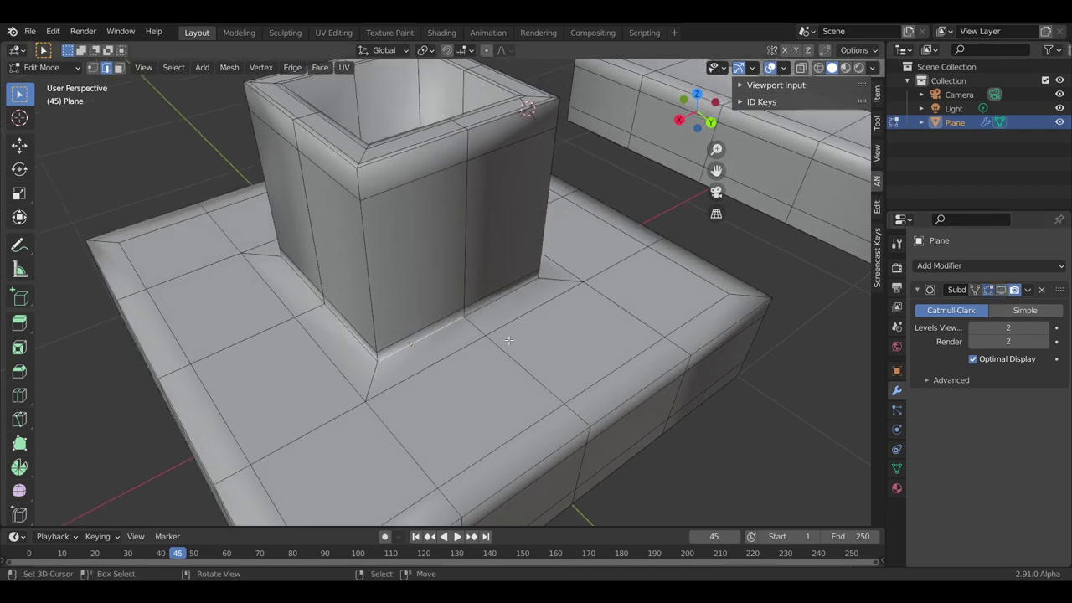
left_click(476, 323, "alt")
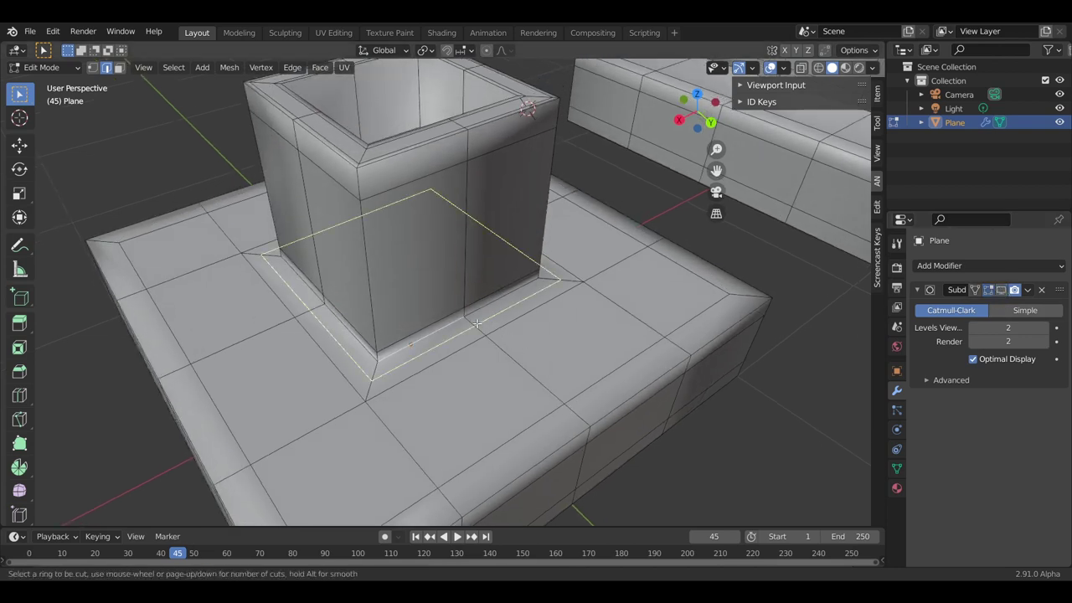
key("g")
key("g")
right_click(471, 321)
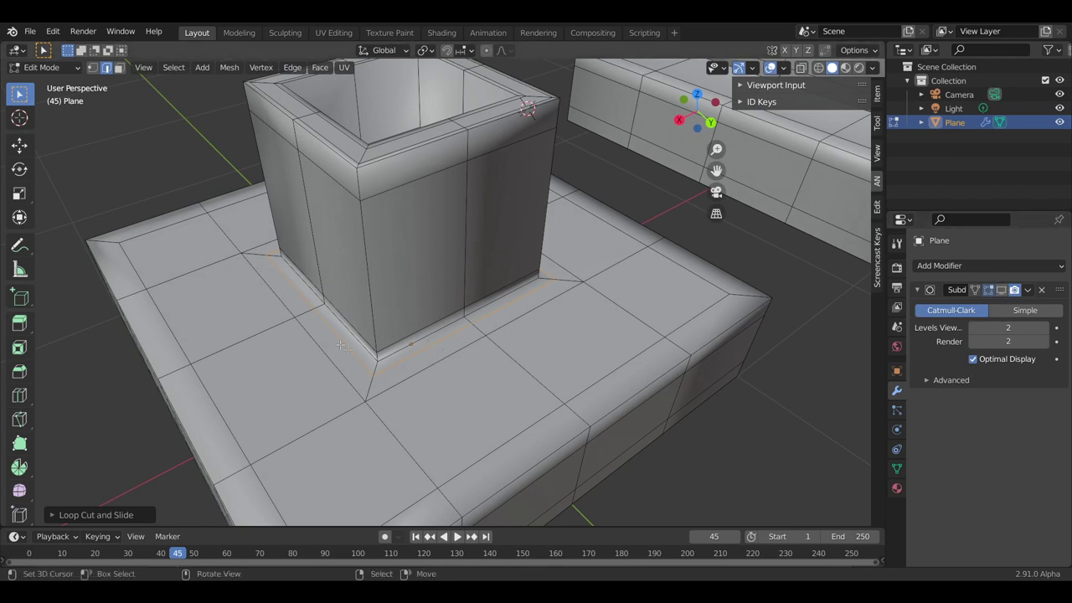
left_click(1001, 289)
scroll(572, 369, "up", 2)
key("Tab")
scroll(572, 368, "down", 3)
mouse_move(462, 374)
middle_mouse_down()
mouse_move(280, 347)
mouse_move(340, 372)
middle_mouse_up()
key("Tab")
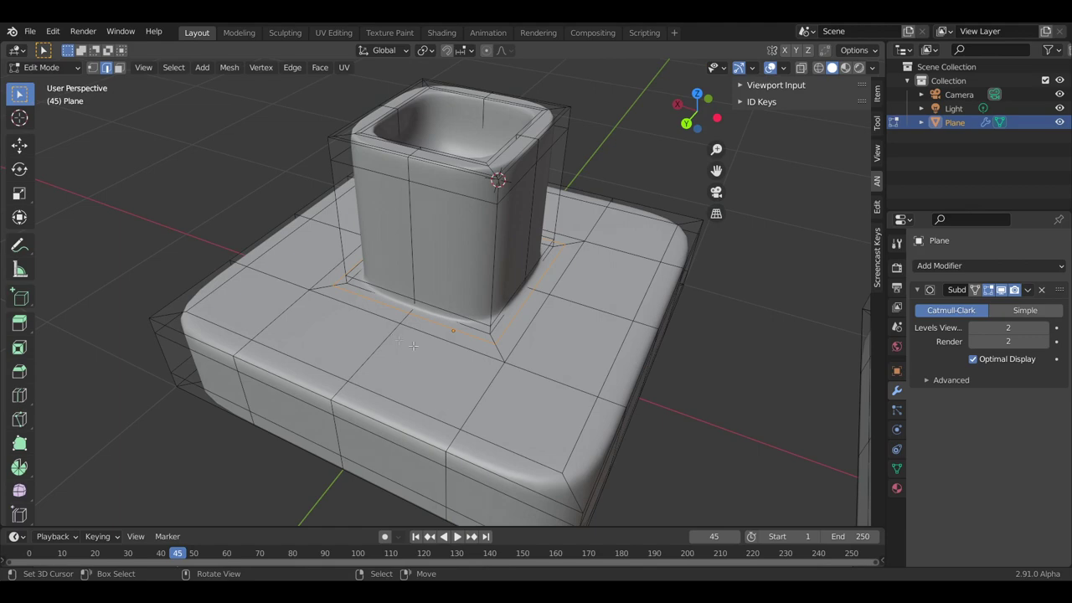
- Select two adjacent faces on the front side of the base
middle_click_drag(397, 339, 482, 316)
left_click(482, 316)
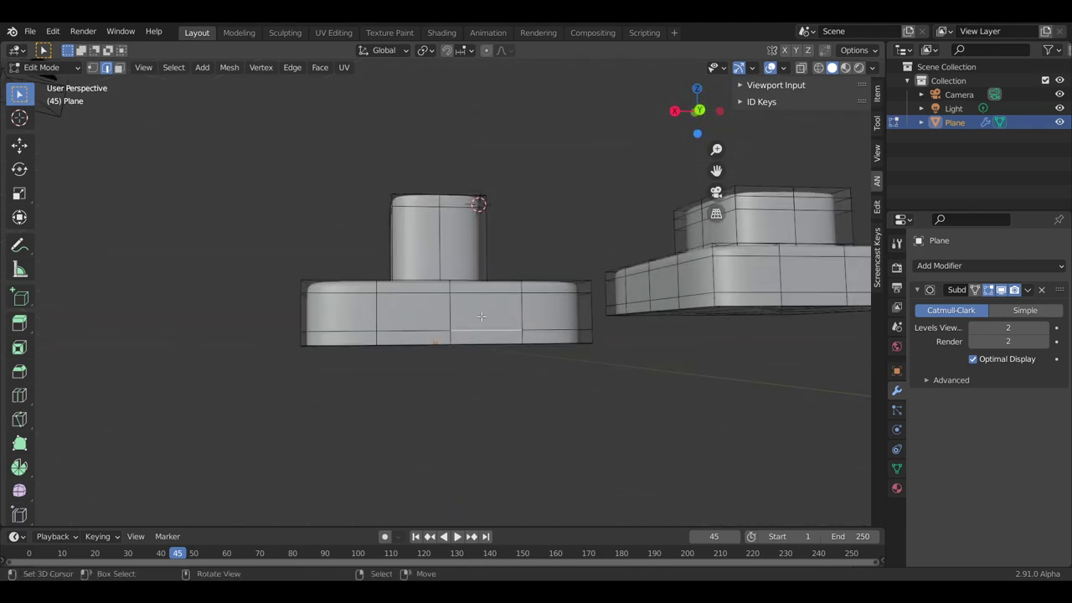
left_click(119, 67)
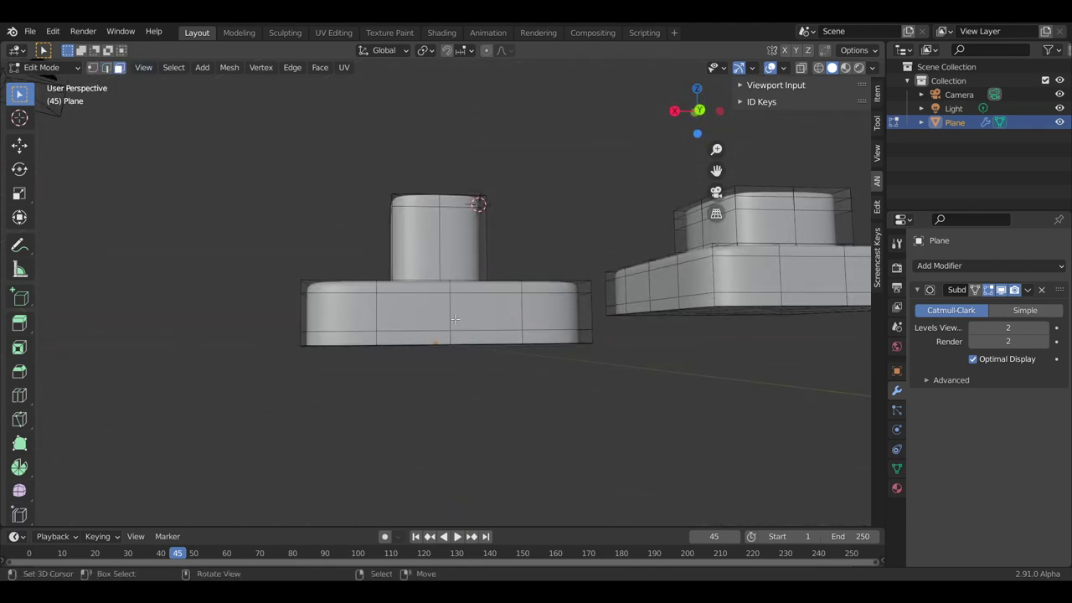
left_click(485, 322)
left_click(428, 308, "shift")
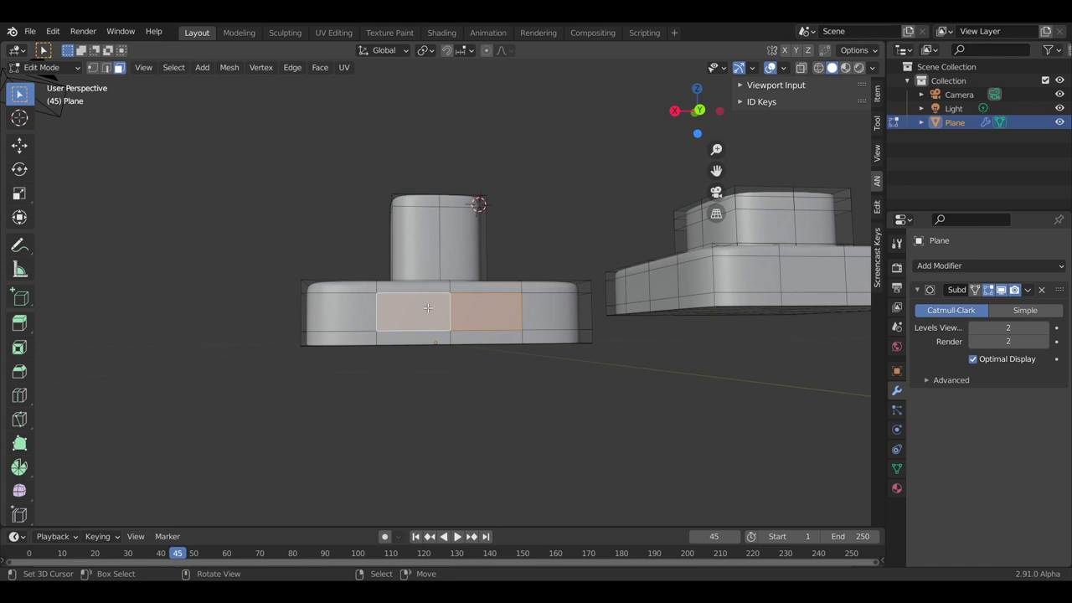
mouse_move(587, 388)
middle_mouse_down()
mouse_move(491, 294)
mouse_move(454, 301)
middle_mouse_up()
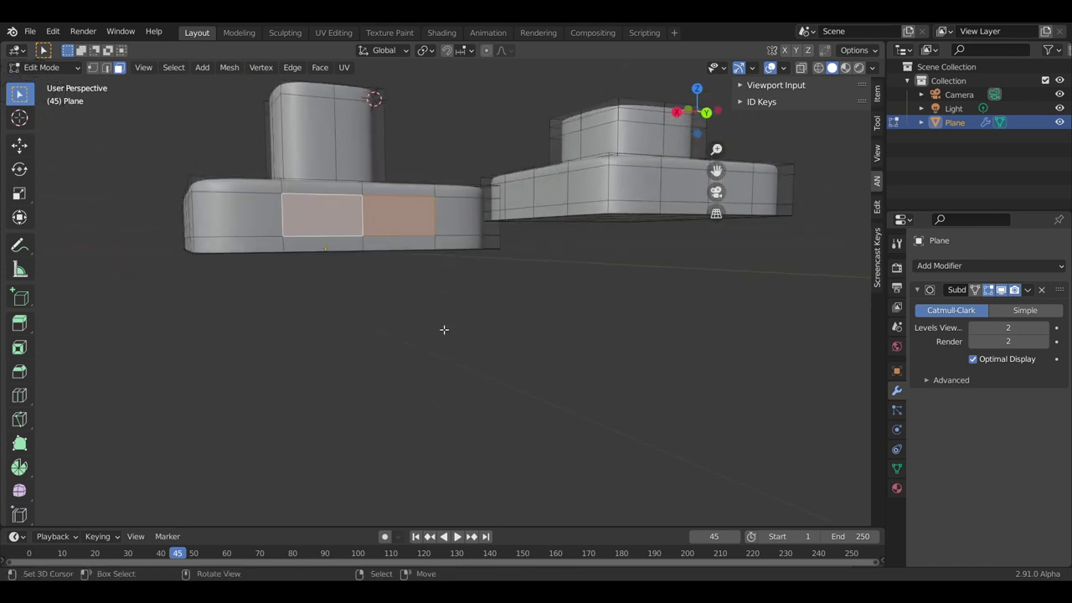
middle_click_drag(443, 324, 480, 342)
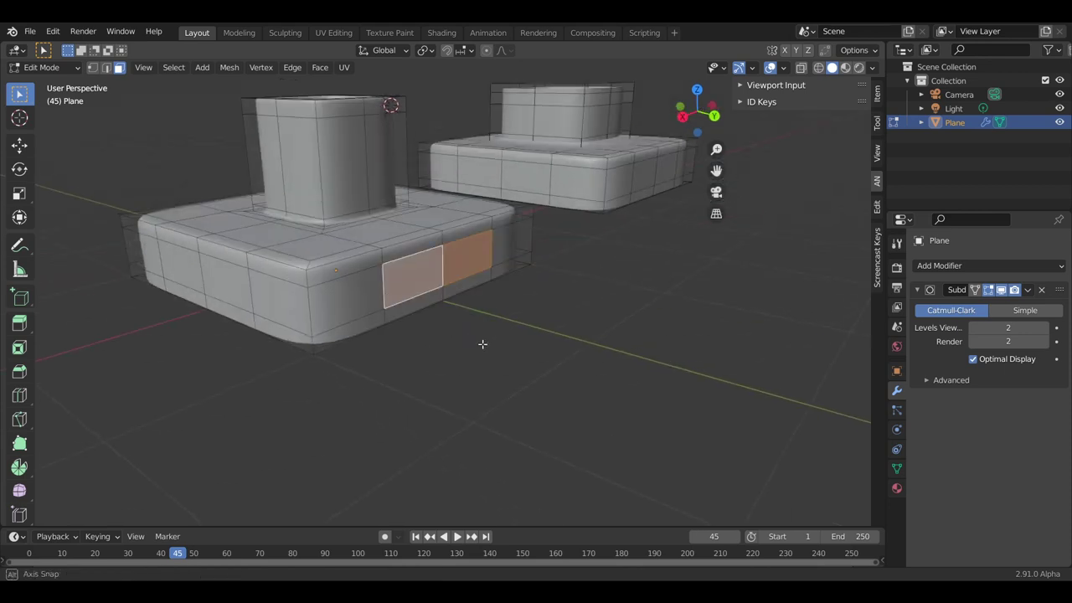
- Inset the two faces and extrude them outward into a rectangular tab
key("e")
left_click(632, 379)
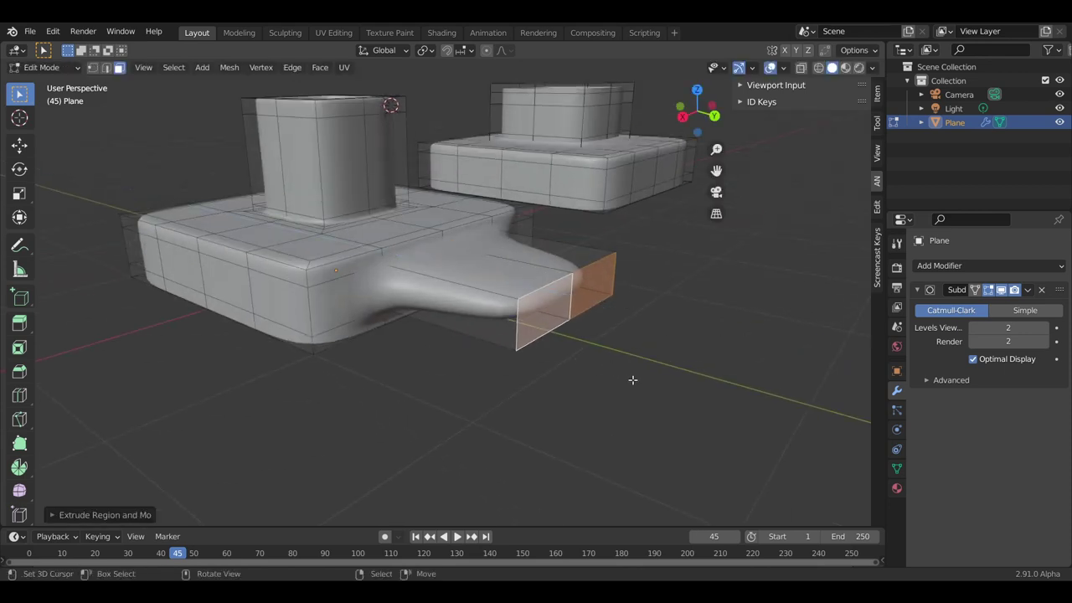
key("ctrl+z")
middle_click_drag(634, 377, 622, 380)
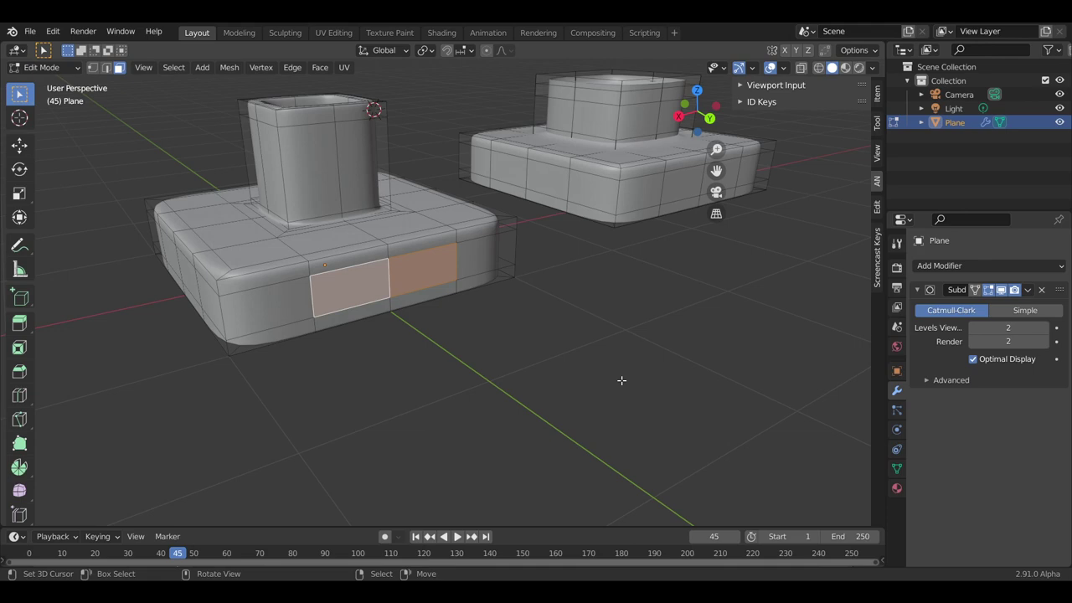
scroll(621, 380, "up", 4)
mouse_move(539, 388)
middle_mouse_down()
mouse_move(469, 365)
mouse_move(496, 359)
middle_mouse_up()
key("i")
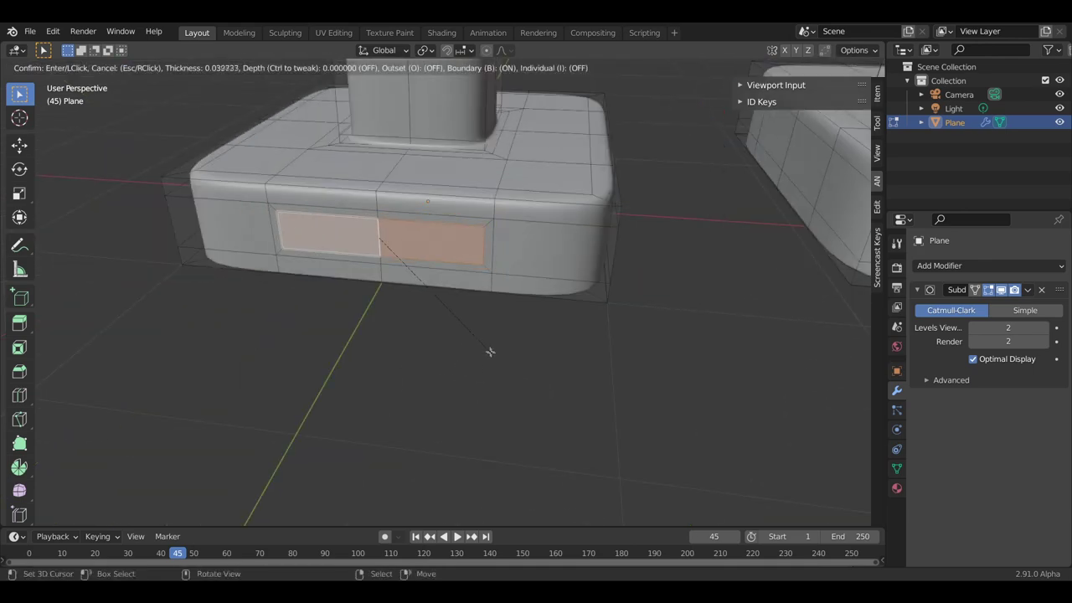
left_click(490, 355)
mouse_move(390, 371)
middle_mouse_down()
mouse_move(523, 391)
mouse_move(586, 330)
middle_mouse_up()
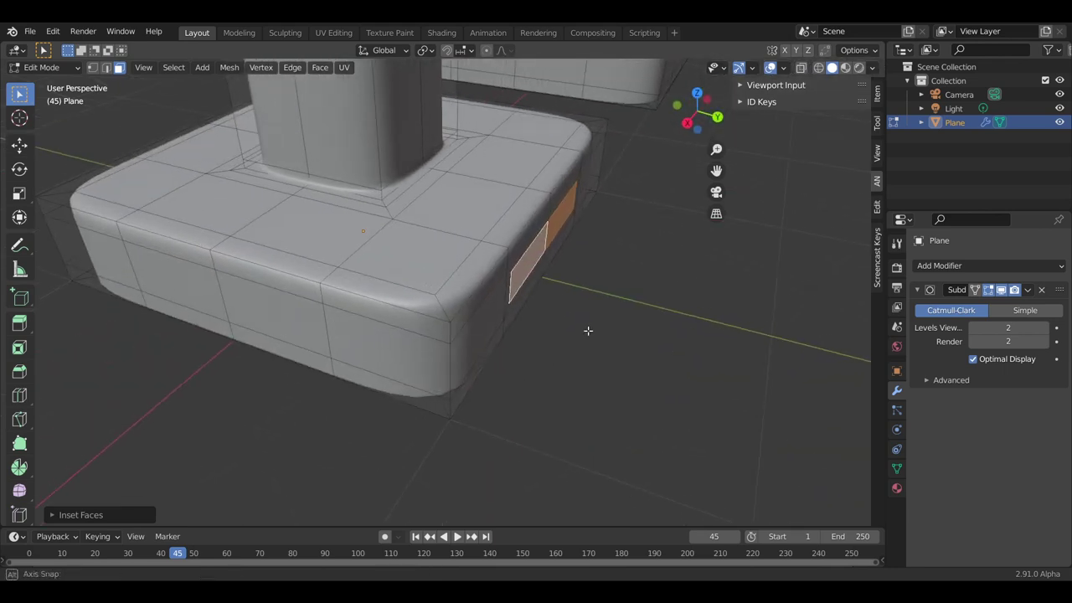
key("e")
left_click(648, 350)
- Add and slide supporting edge loops near the tab's root and its tip
middle_click_drag(670, 354, 667, 348)
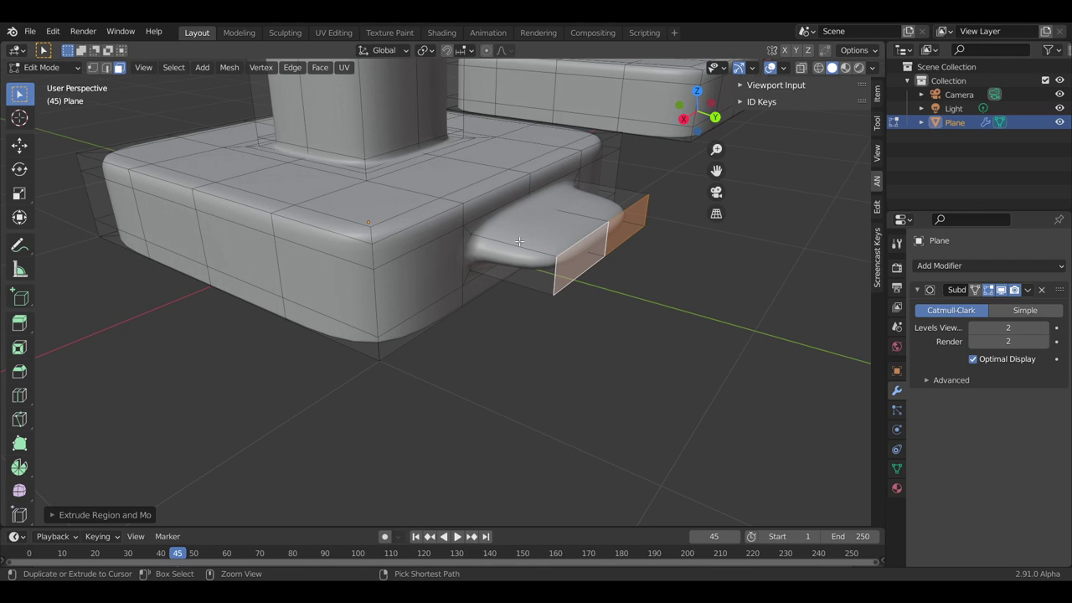
left_click(502, 238, "alt")
key("g")
key("g")
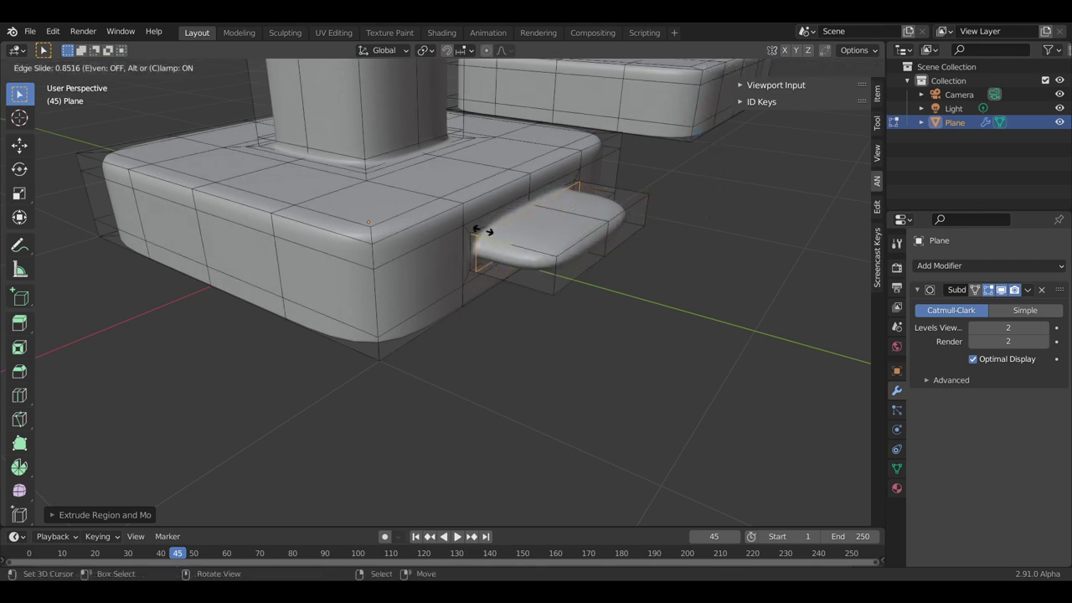
left_click(482, 229)
left_click(546, 263, "alt")
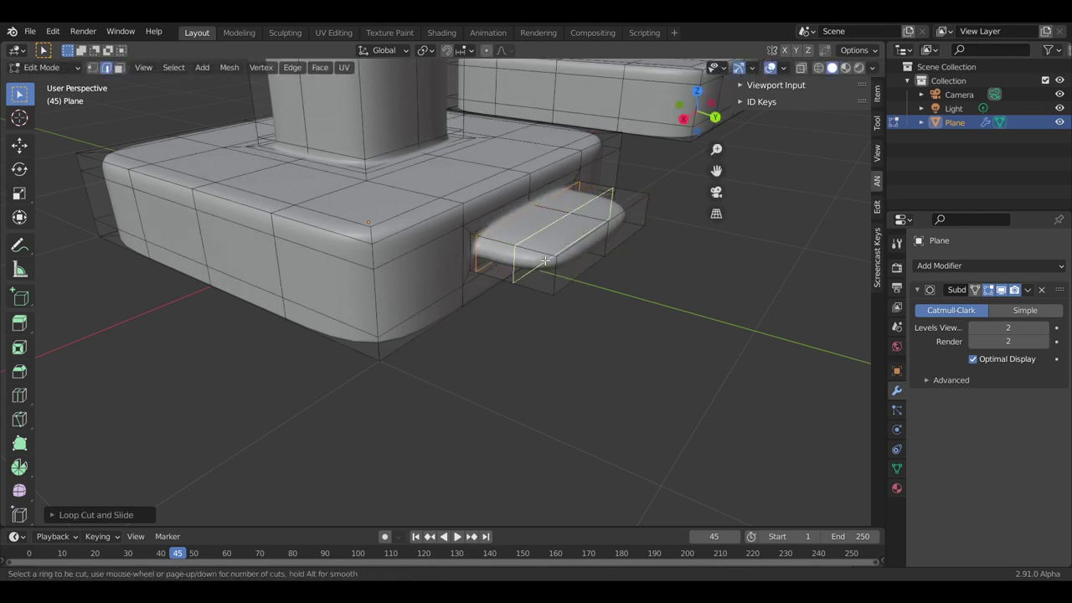
key("g")
key("g")
left_click(577, 283)
- Loop-cut a supporting edge loop across the tab
mouse_move(573, 286)
middle_mouse_down()
mouse_move(471, 299)
mouse_move(455, 287)
mouse_move(454, 220)
mouse_move(509, 233)
mouse_move(541, 276)
mouse_move(408, 238)
mouse_move(452, 227)
mouse_move(418, 270)
mouse_move(378, 264)
middle_mouse_up()
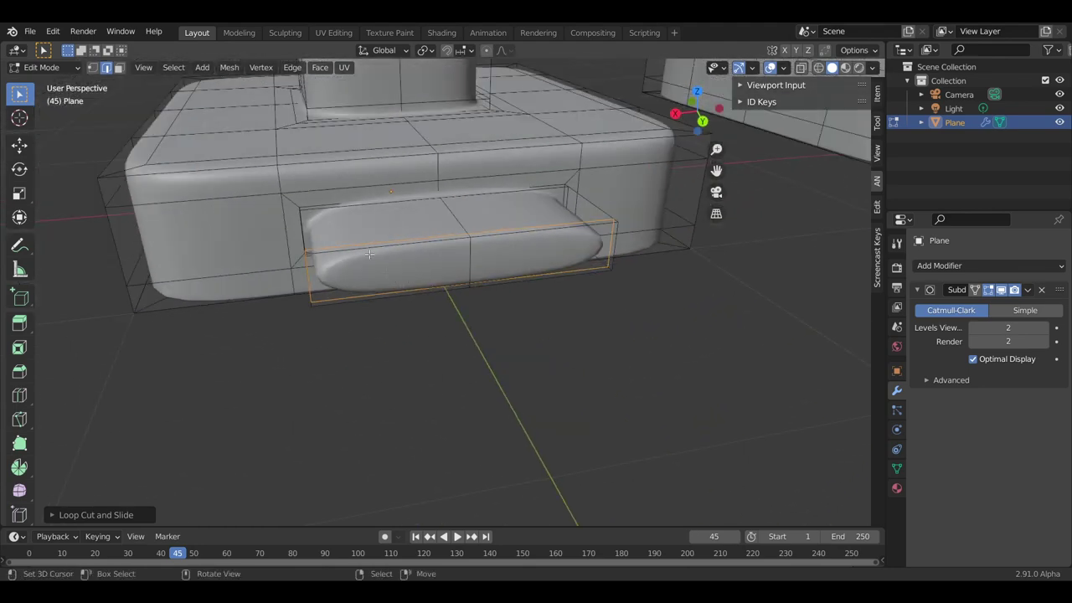
key("ctrl+r")
left_click(333, 253)
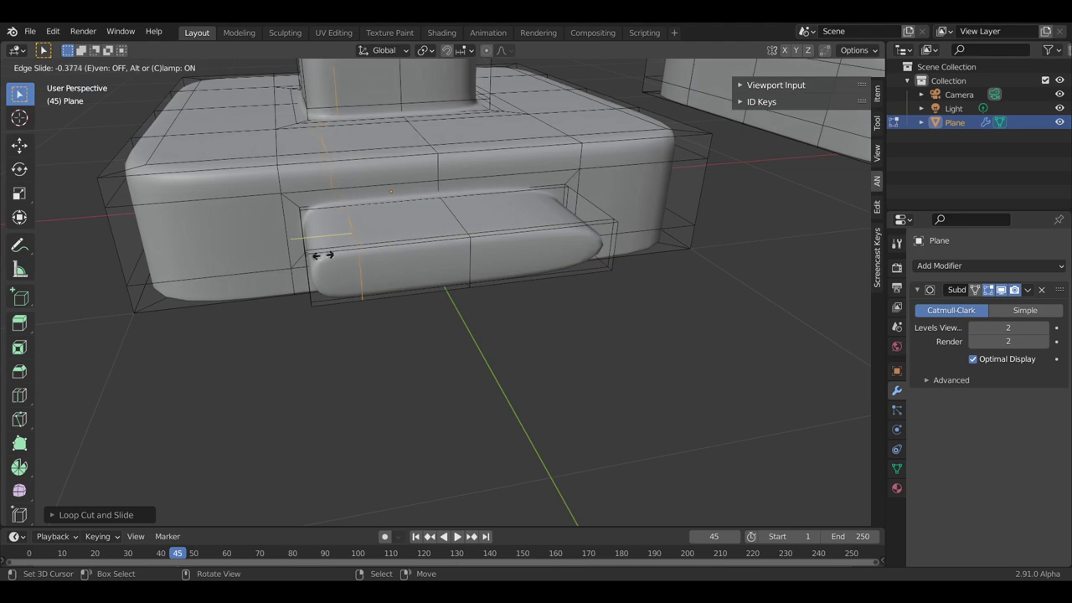
left_click(289, 256)
key("ctrl+r")
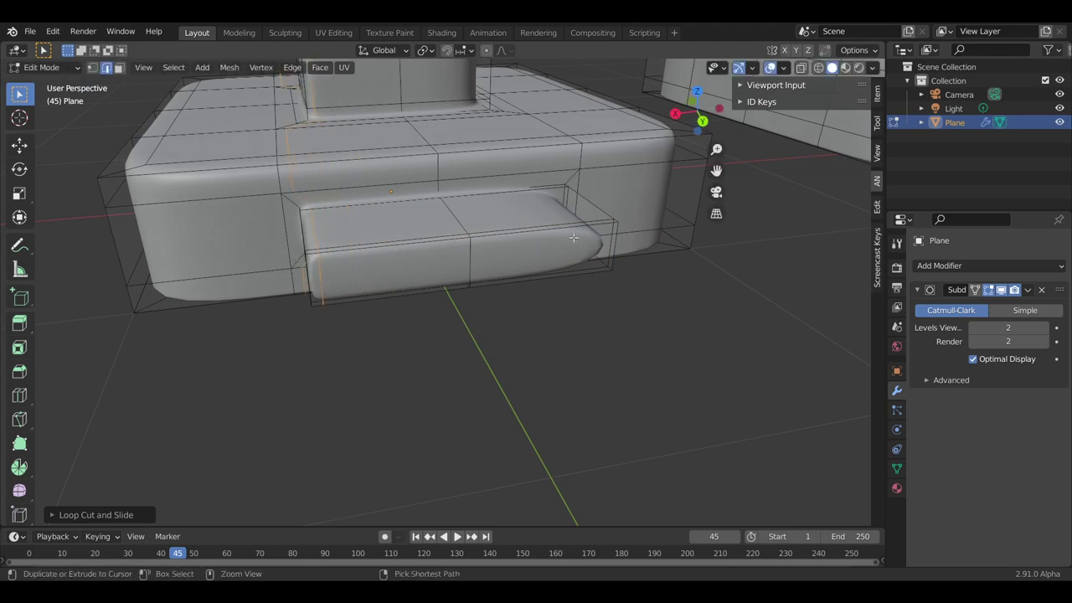
mouse_move(573, 237)
middle_mouse_down()
mouse_move(476, 233)
mouse_move(474, 273)
mouse_move(575, 263)
middle_mouse_up()
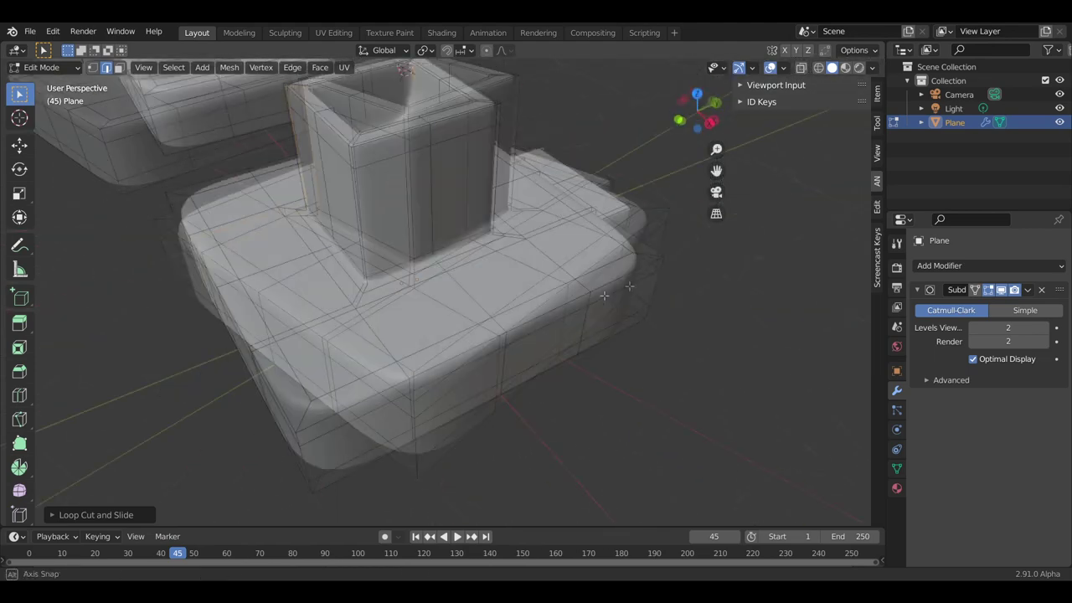
- Select two front faces of the base and extrude them inward
left_click(118, 66)
left_click(436, 220)
left_click(536, 213, "shift")
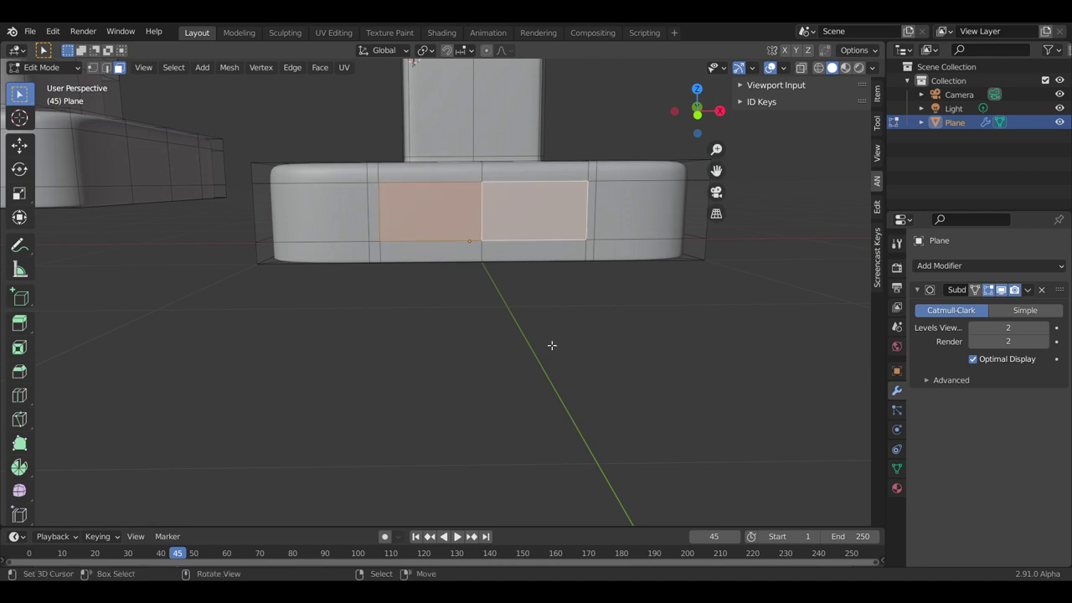
middle_click_drag(534, 325, 619, 431)
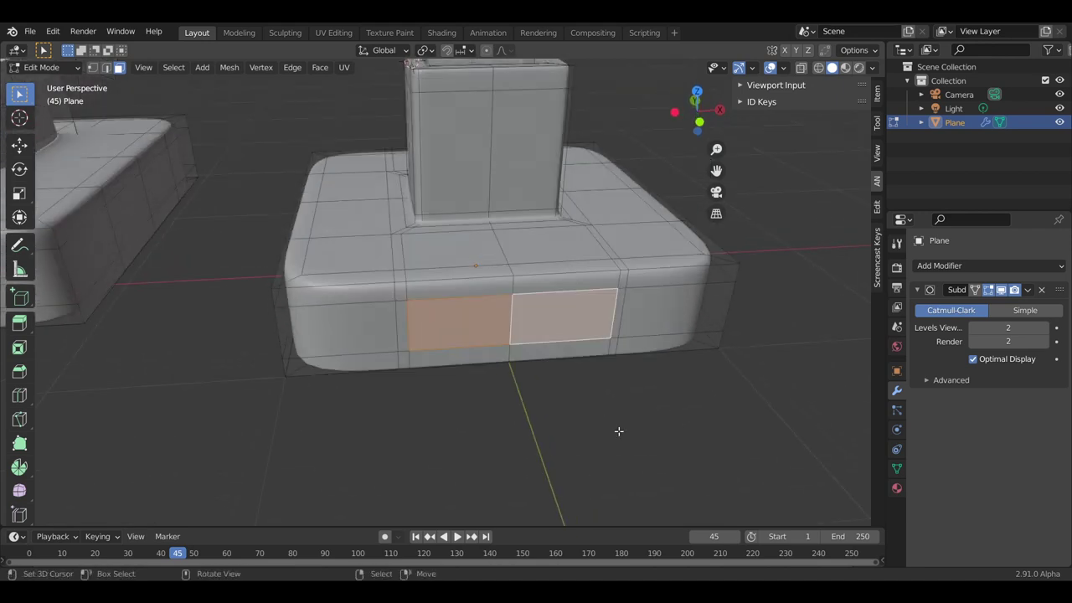
key("e")
left_click(605, 383)
mouse_move(606, 382)
middle_mouse_down()
mouse_move(588, 301)
mouse_move(589, 321)
middle_mouse_up()
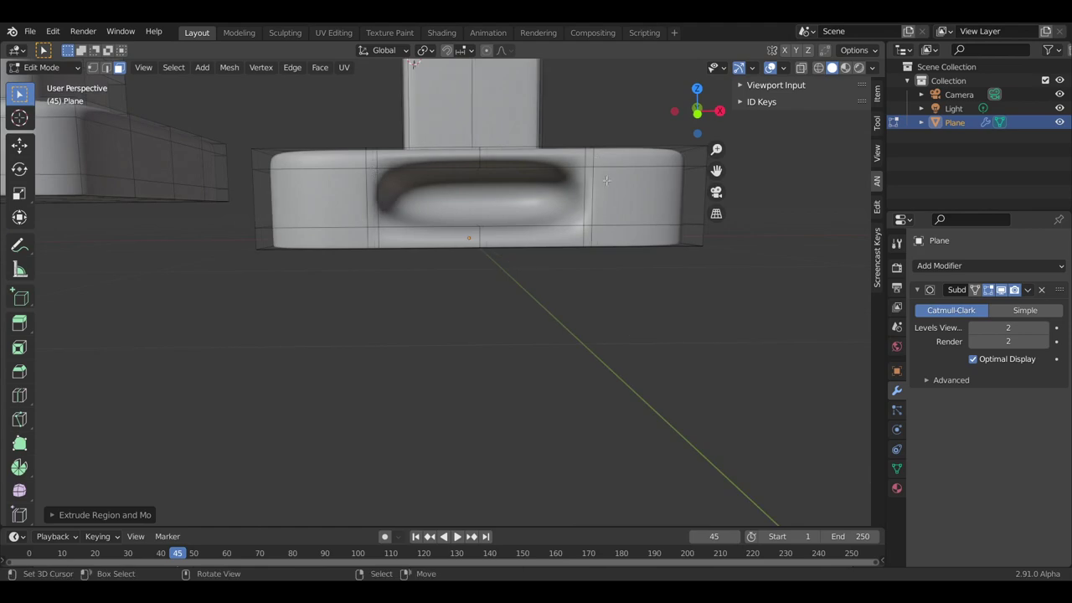
mouse_move(606, 180)
middle_mouse_down()
mouse_move(185, 275)
mouse_move(265, 287)
middle_mouse_up()
- Select two front faces again and try another inward extrusion, then undo it
left_click(314, 258)
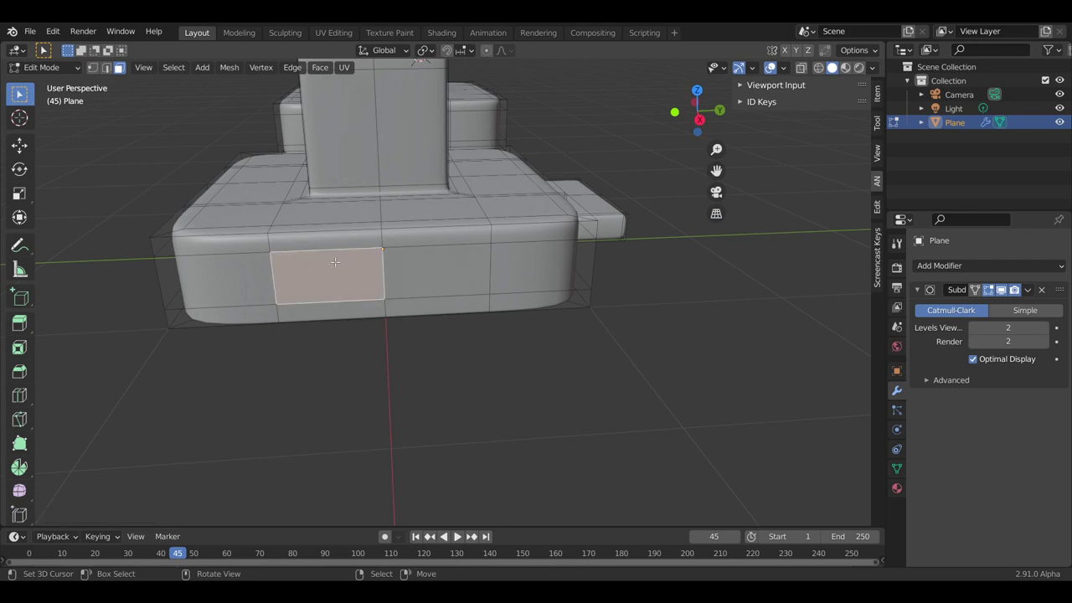
middle_click_drag(314, 258, 334, 249)
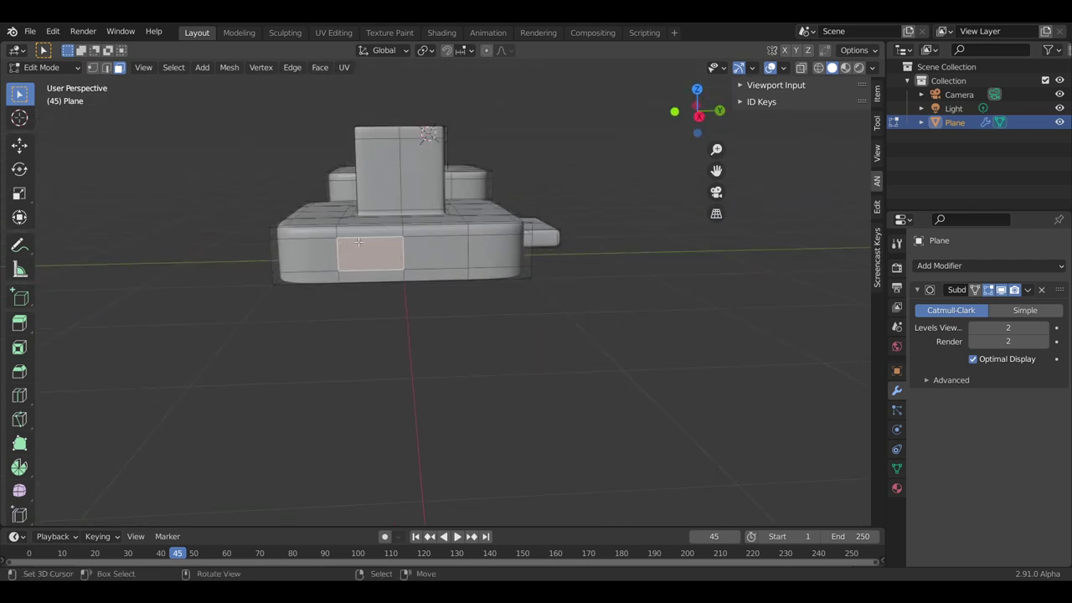
left_click(437, 256, "shift")
mouse_move(437, 256)
middle_mouse_down()
mouse_move(430, 335)
mouse_move(563, 379)
middle_mouse_up()
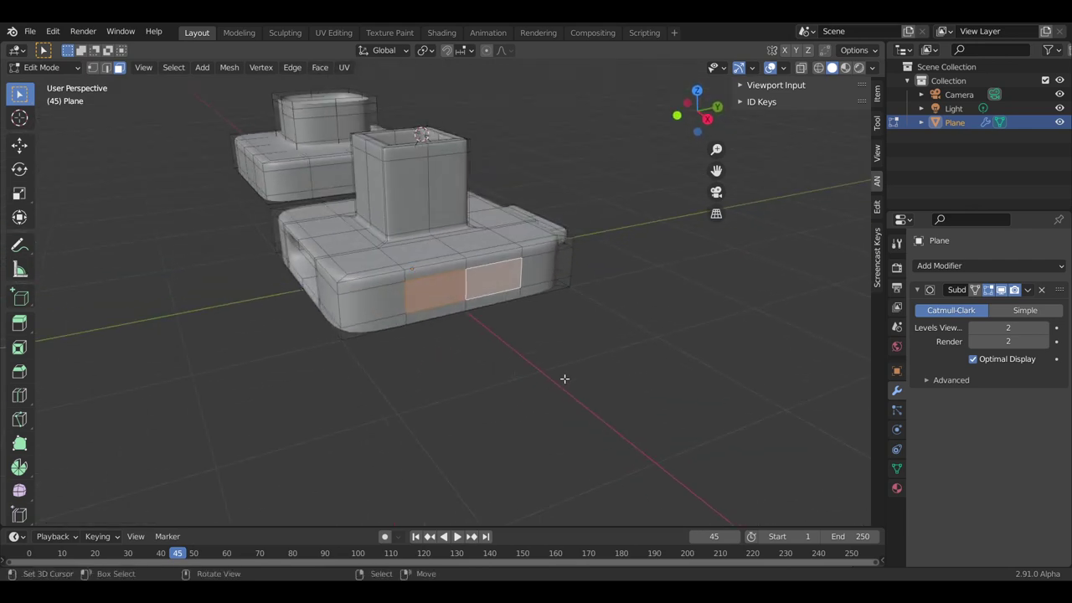
key("e")
left_click(526, 347)
mouse_move(526, 347)
middle_mouse_down()
mouse_move(471, 307)
mouse_move(457, 252)
middle_mouse_up()
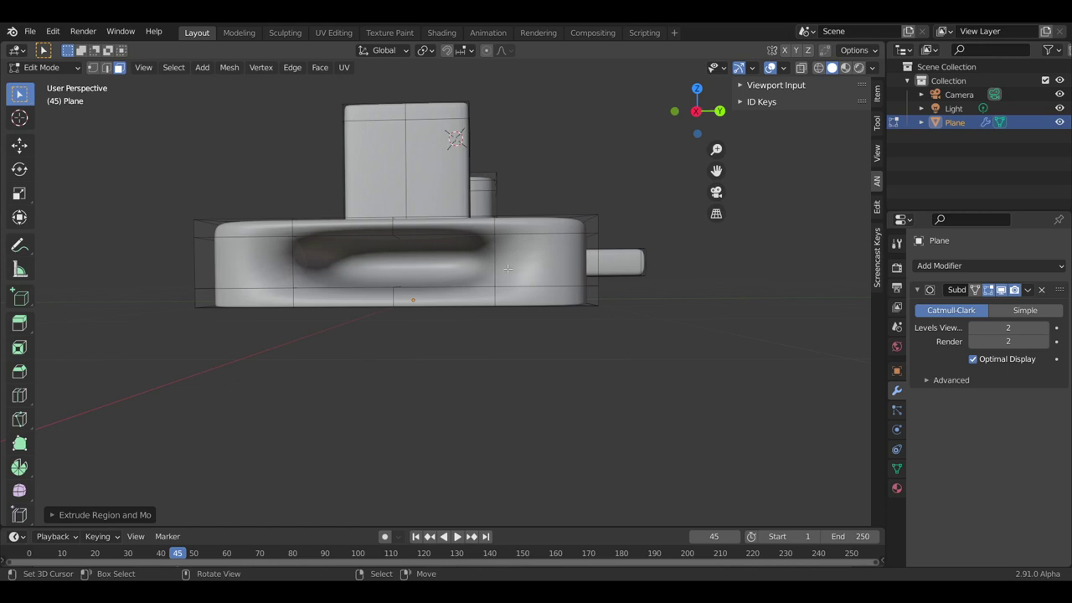
key("ctrl+z")
middle_click_drag(295, 263, 581, 335)
- Inset the two faces, extrude them inward, and delete them to open the front slot
key("i")
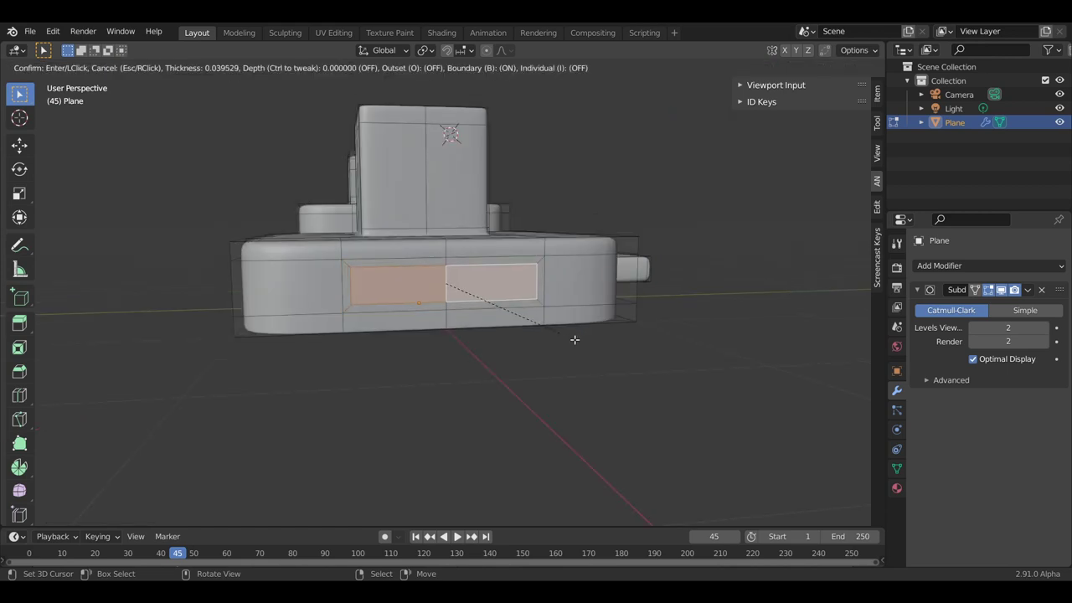
left_click(575, 337)
mouse_move(575, 338)
middle_mouse_down()
mouse_move(521, 342)
mouse_move(550, 368)
middle_mouse_up()
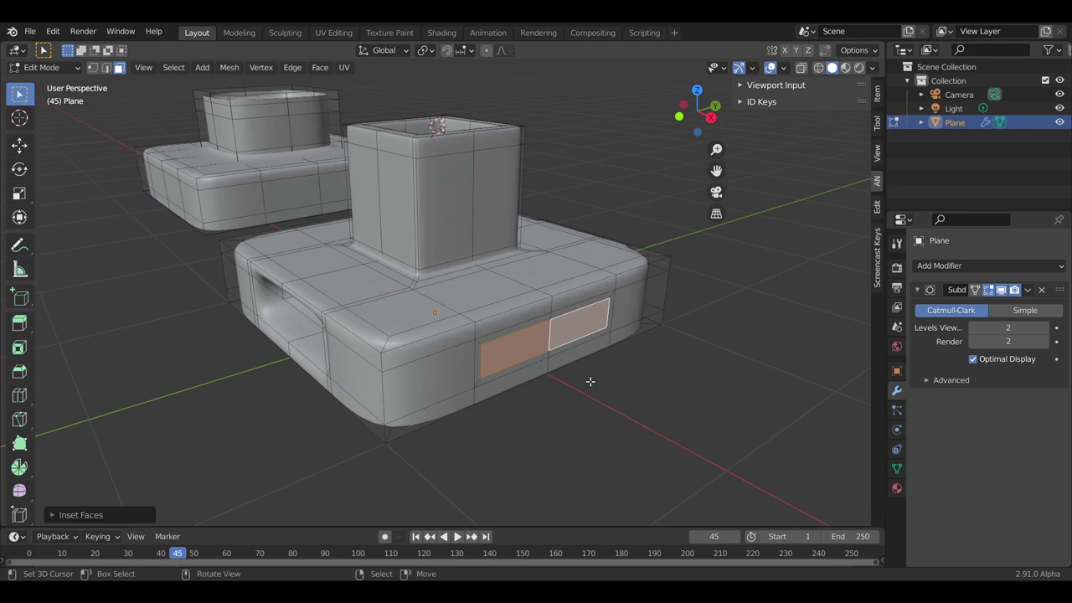
key("e")
left_click(576, 369)
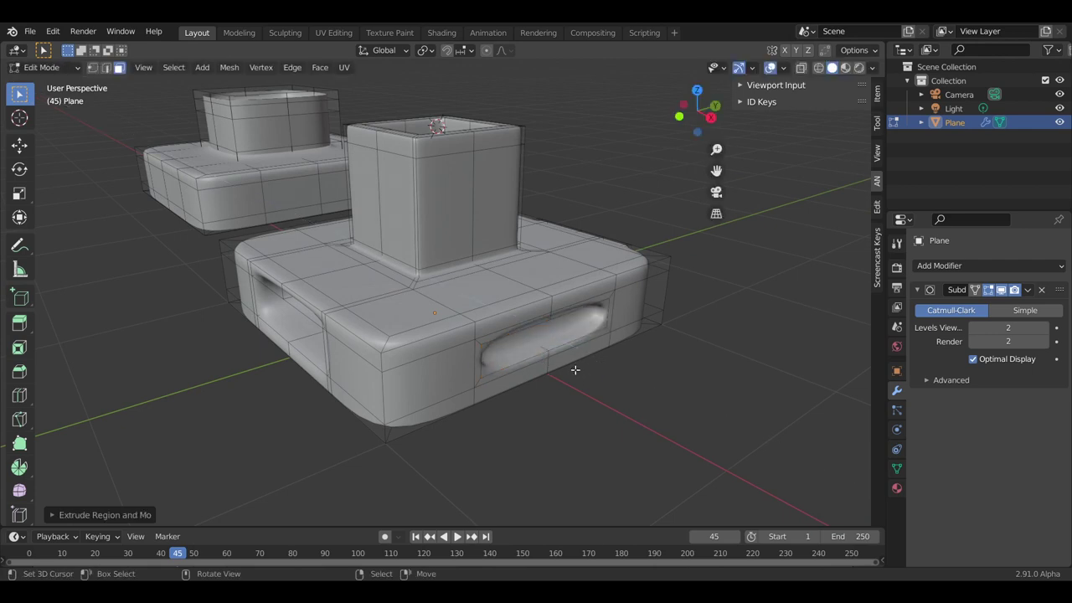
key("x")
left_click(550, 402)
middle_click_drag(550, 403, 398, 276)
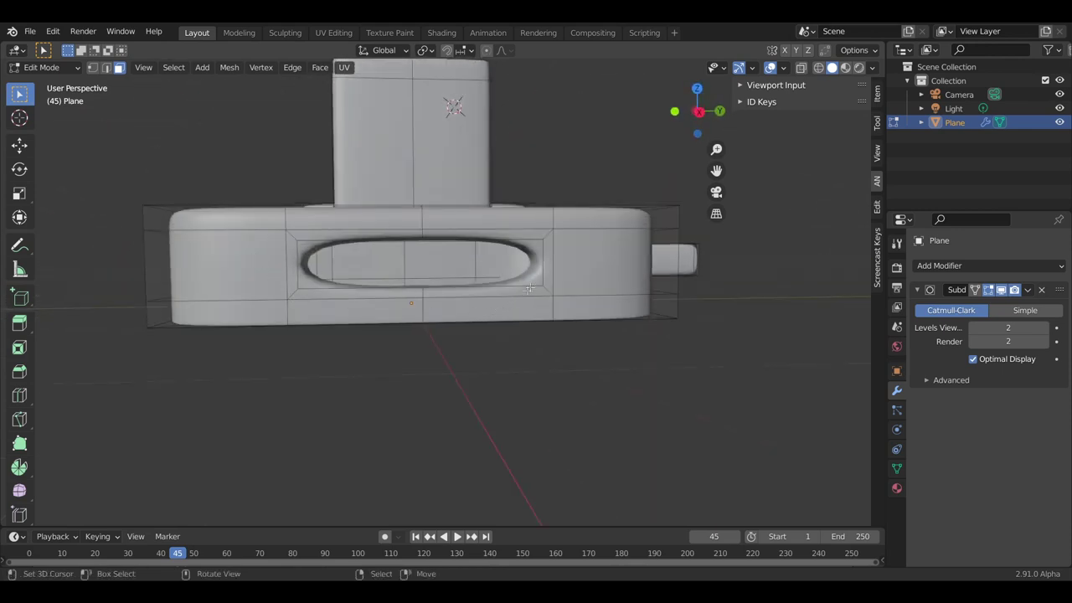
- Add two vertical loop cuts across the front through the slot, then return to Object Mode
key("ctrl+r")
left_click(322, 234)
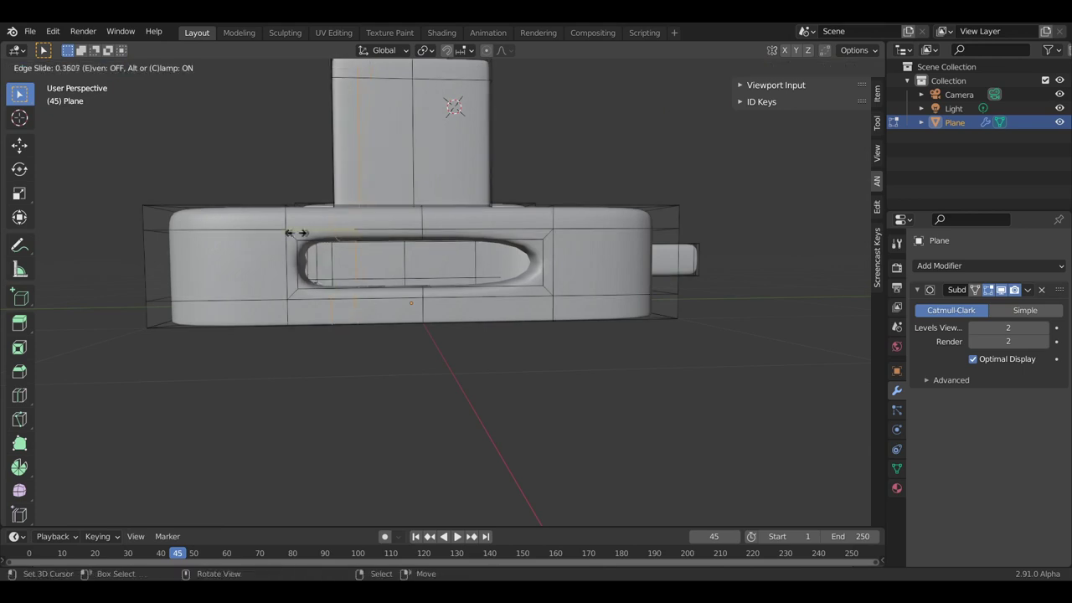
left_click(254, 232)
key("ctrl+r")
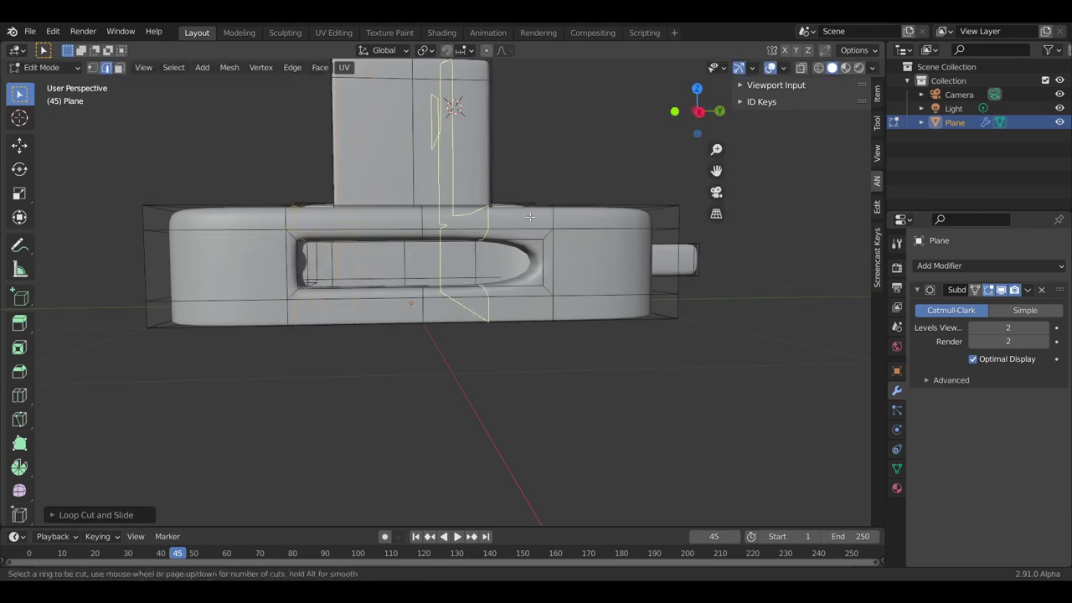
left_click(509, 217)
left_click(586, 215)
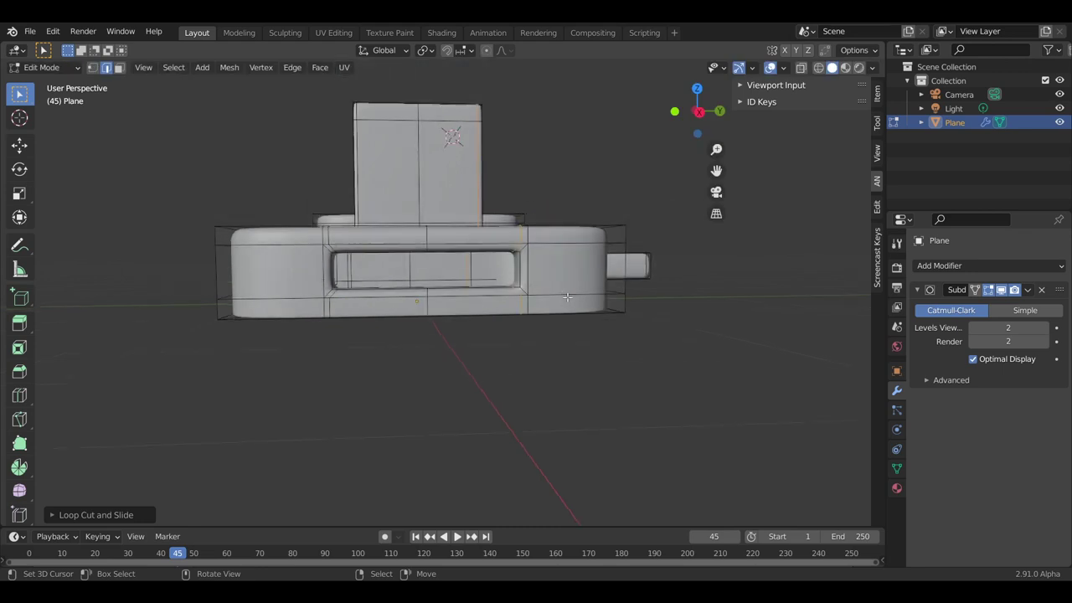
key("Tab")
mouse_move(475, 291)
middle_mouse_down()
mouse_move(420, 302)
mouse_move(403, 357)
middle_mouse_up()
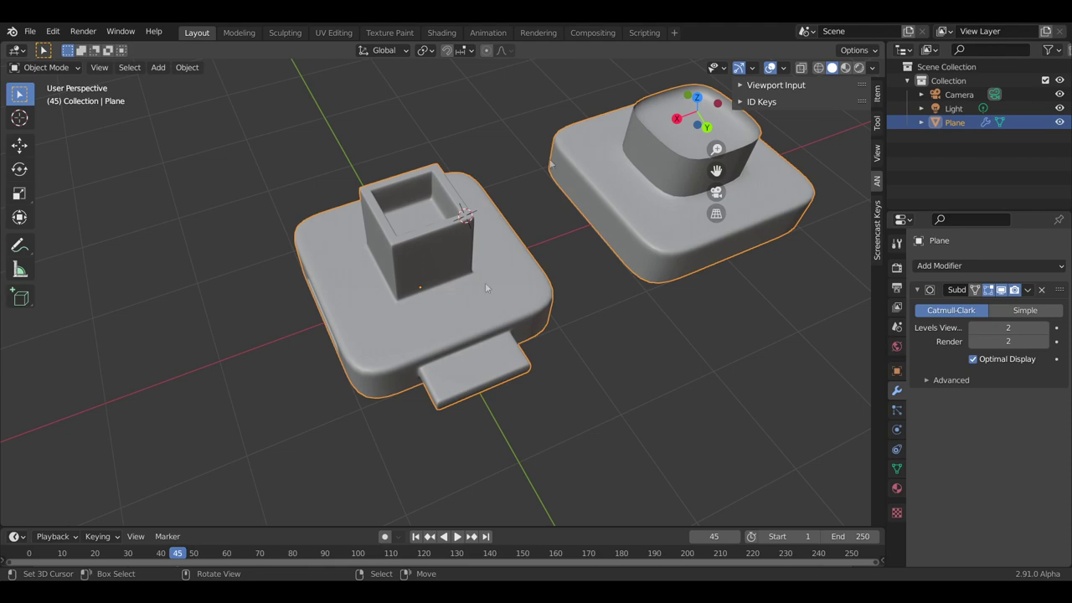
- Enter Edit Mode with the Subdivision preview hidden and face select active
middle_click_drag(485, 282, 520, 209)
key("Tab")
scroll(539, 152, "up", 4)
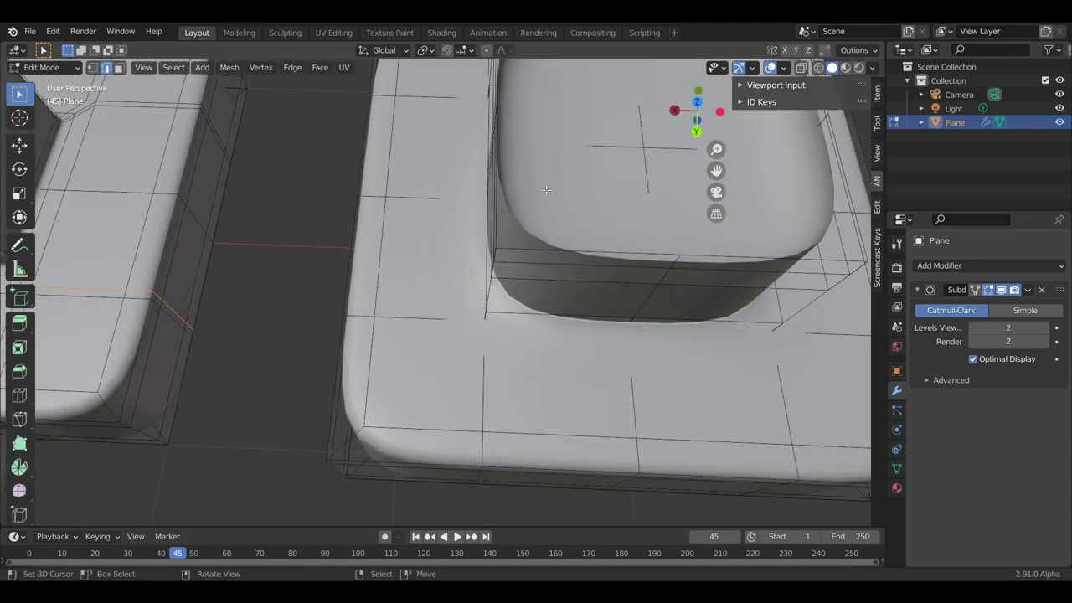
scroll(545, 190, "down", 3)
scroll(545, 190, "down", 1)
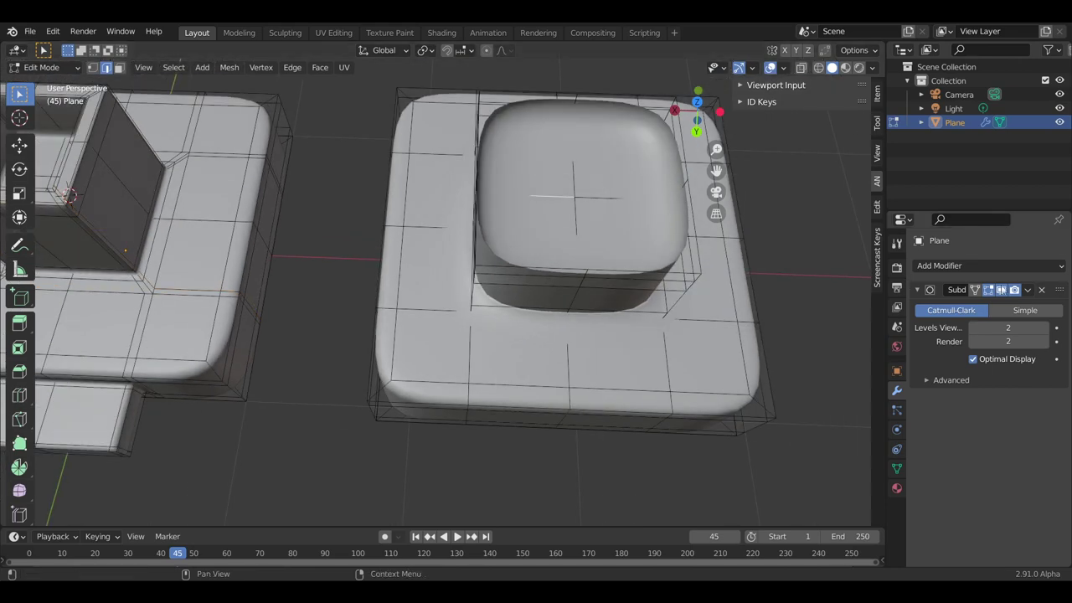
key("shift+tab")
key("3")
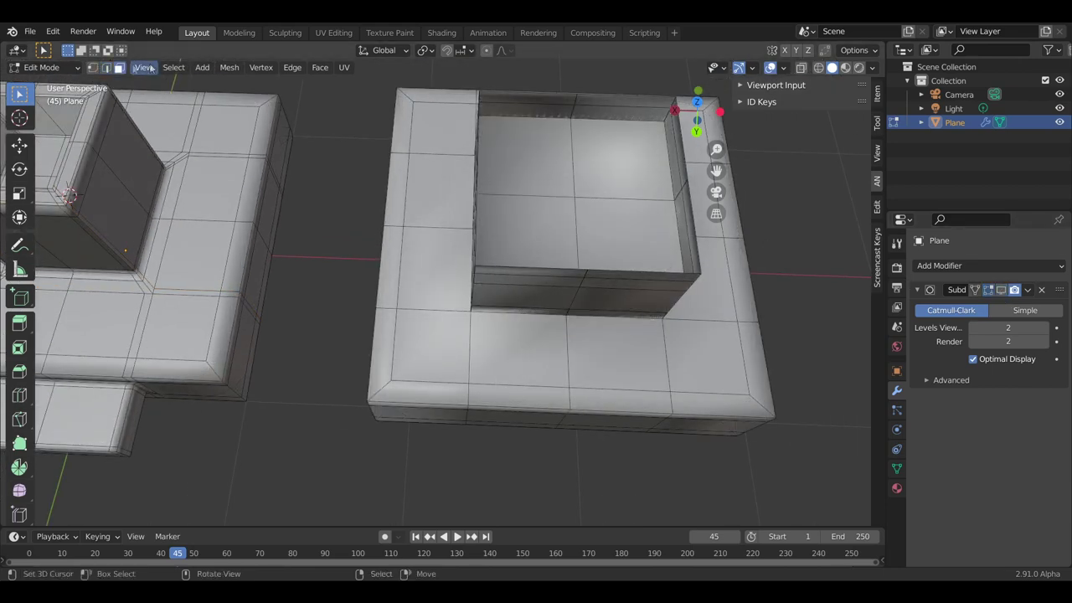
- Select the whole blocky mesh and bring up its delete options
middle_click_drag(354, 106, 573, 84)
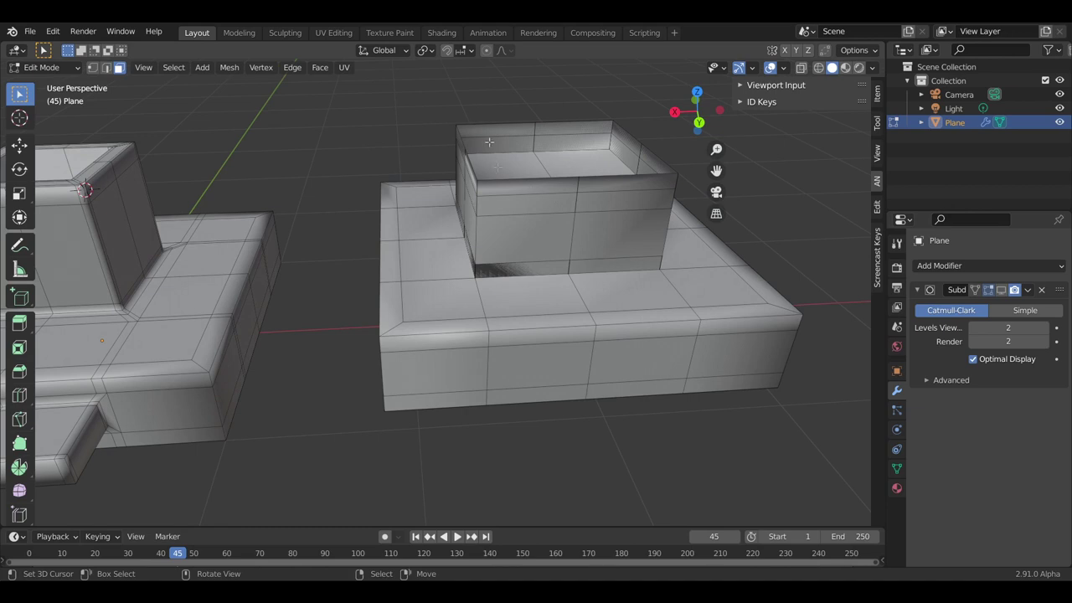
scroll(541, 236, "down", 3)
scroll(544, 244, "down", 3)
key("a")
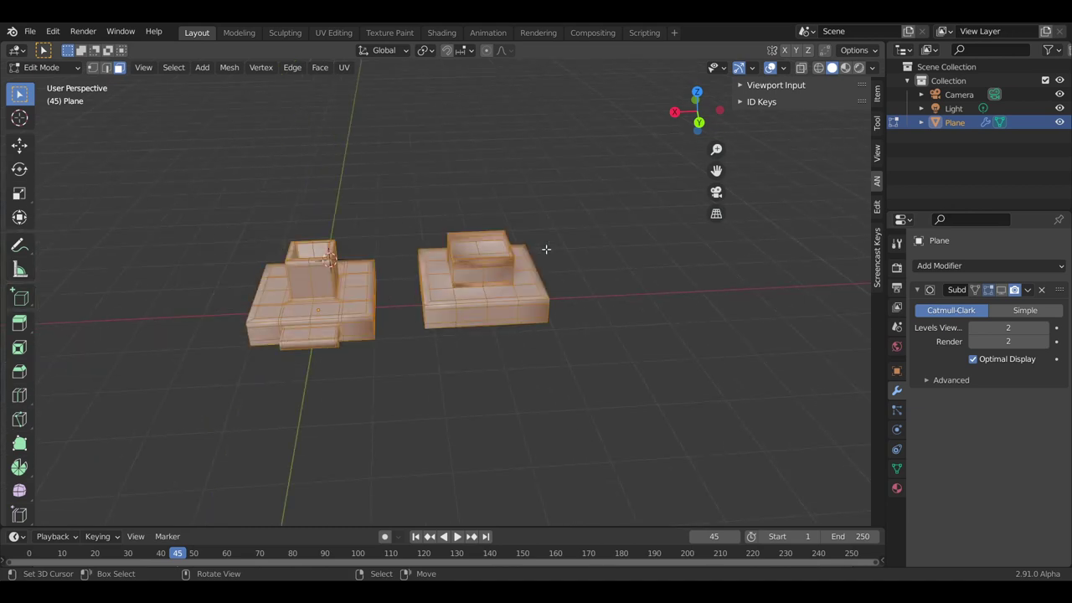
key("x")
left_click(44, 67)
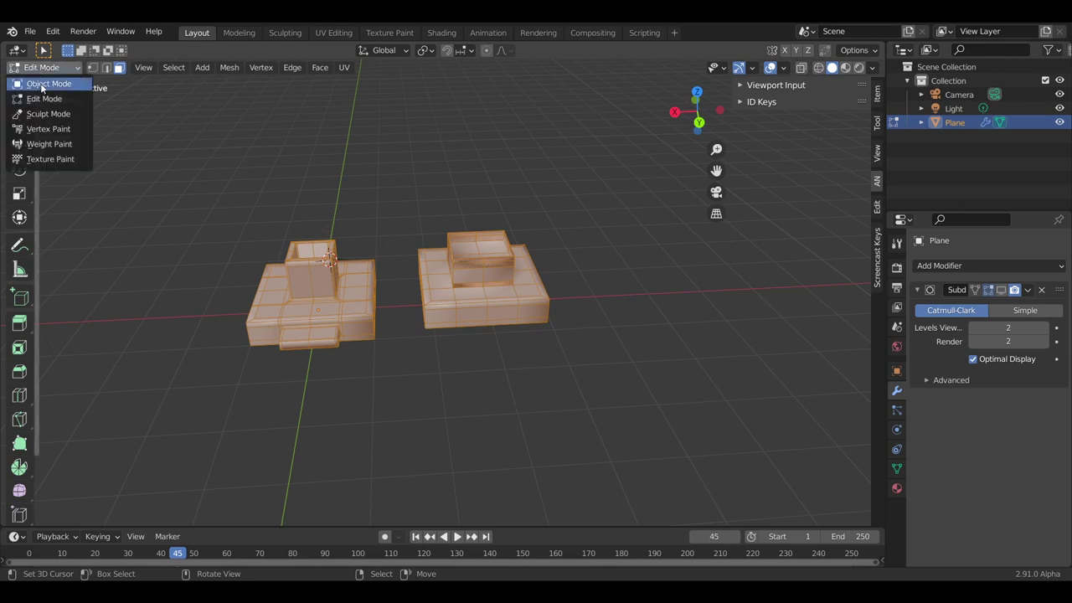
- Delete the old Plane object and add a new plane at the world origin
left_click(48, 78)
key("Delete")
middle_click_drag(396, 270, 356, 283)
key("shift+a")
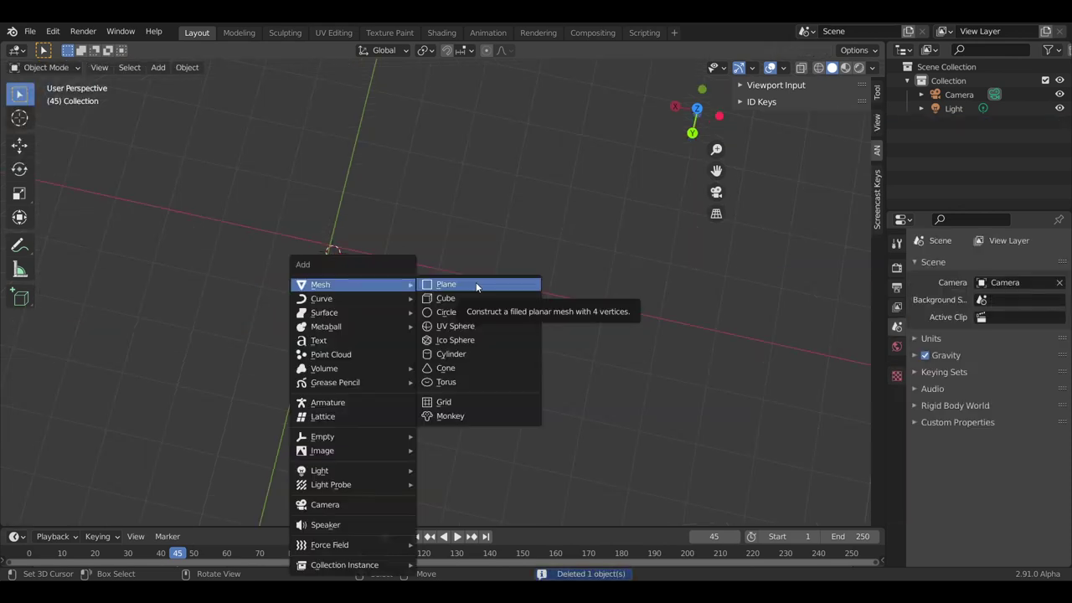
left_click(477, 288)
middle_click_drag(478, 306, 467, 239)
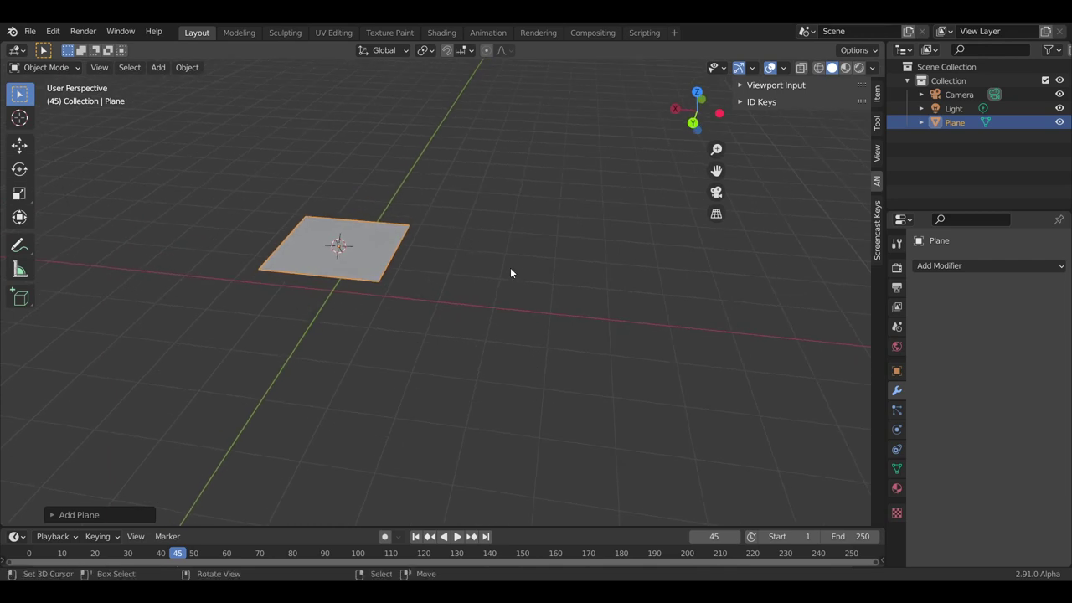
key("alt+g")
- Scale the new plane up and switch it into Edit Mode
scroll(511, 272, "up", 2)
mouse_move(511, 272)
middle_mouse_down()
mouse_move(418, 311)
mouse_move(579, 313)
middle_mouse_up()
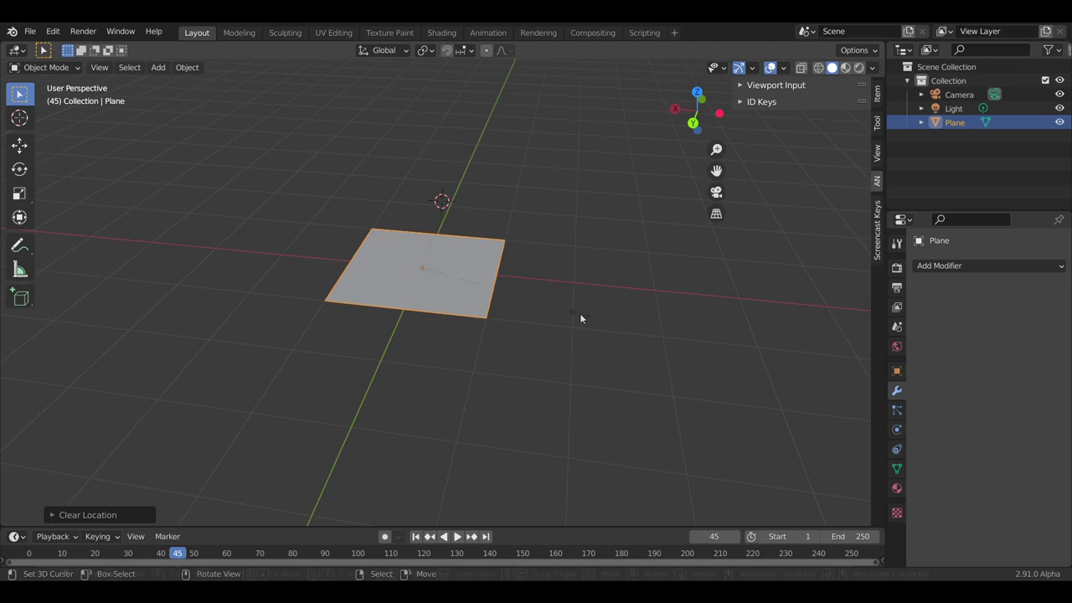
key("s")
left_click(684, 397)
middle_click_drag(685, 397, 636, 335)
left_click(44, 67)
left_click(48, 94)
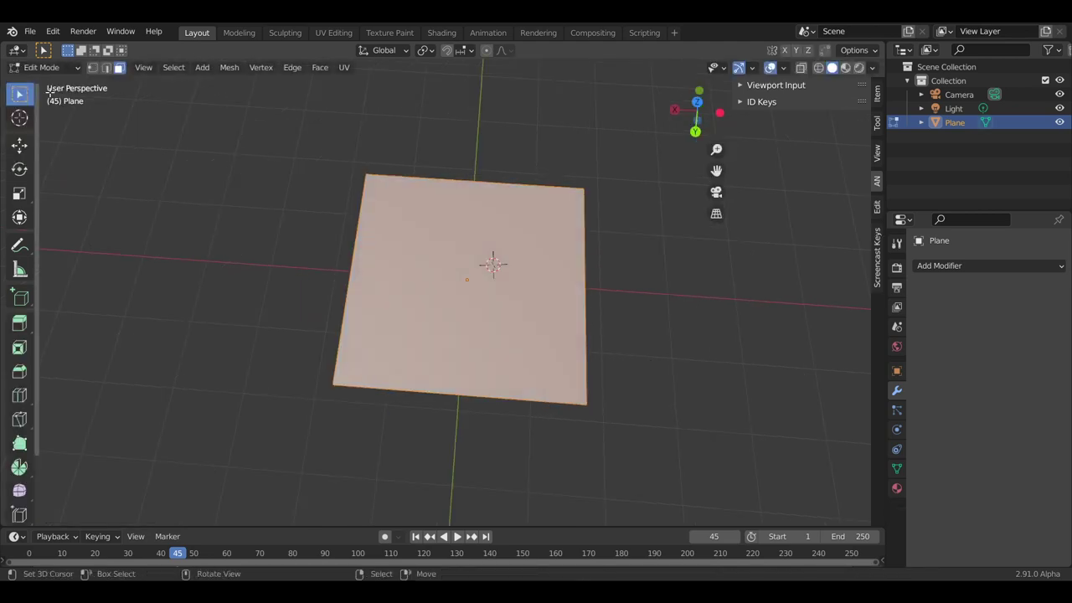
left_click(44, 67)
left_click(42, 81)
left_click(48, 67)
left_click(42, 95)
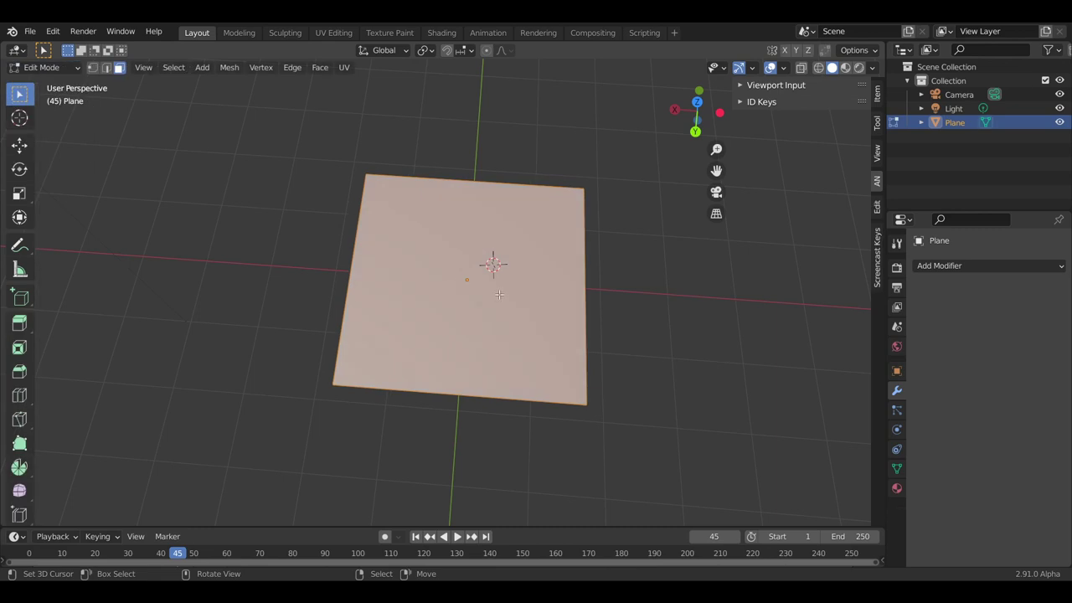
- Subdivide the plane twice to get a 4×4 grid of faces
right_click(500, 293)
mouse_move(456, 255)
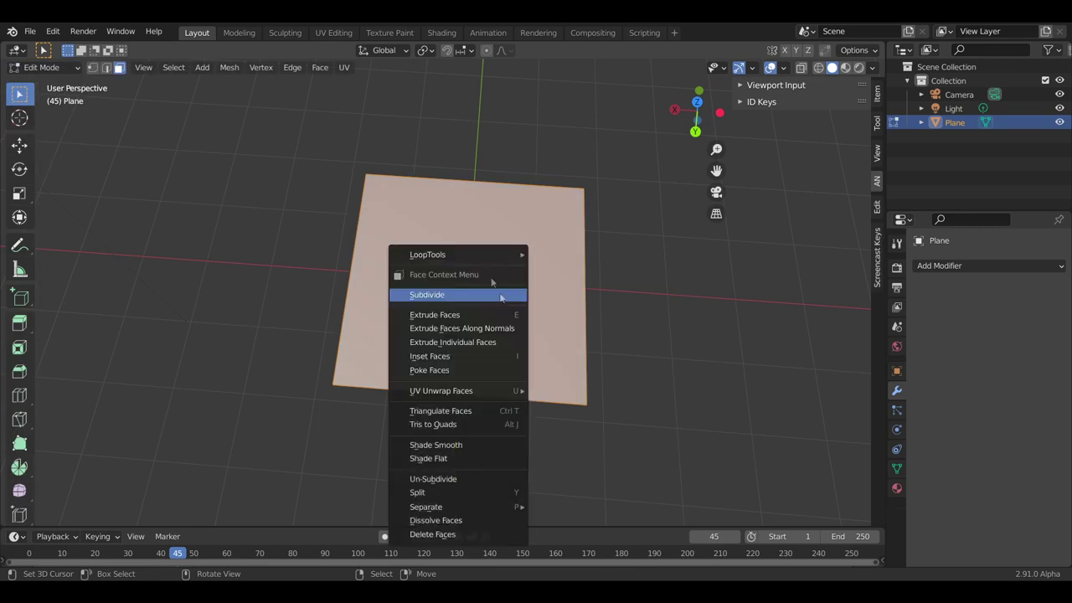
left_click(443, 294)
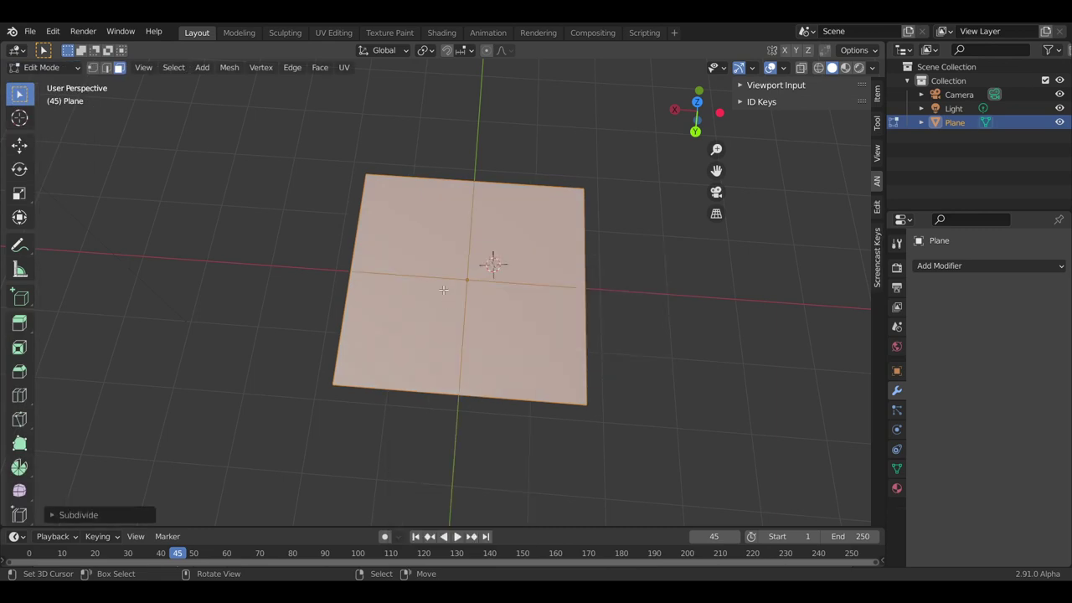
right_click(453, 281)
left_click(453, 281)
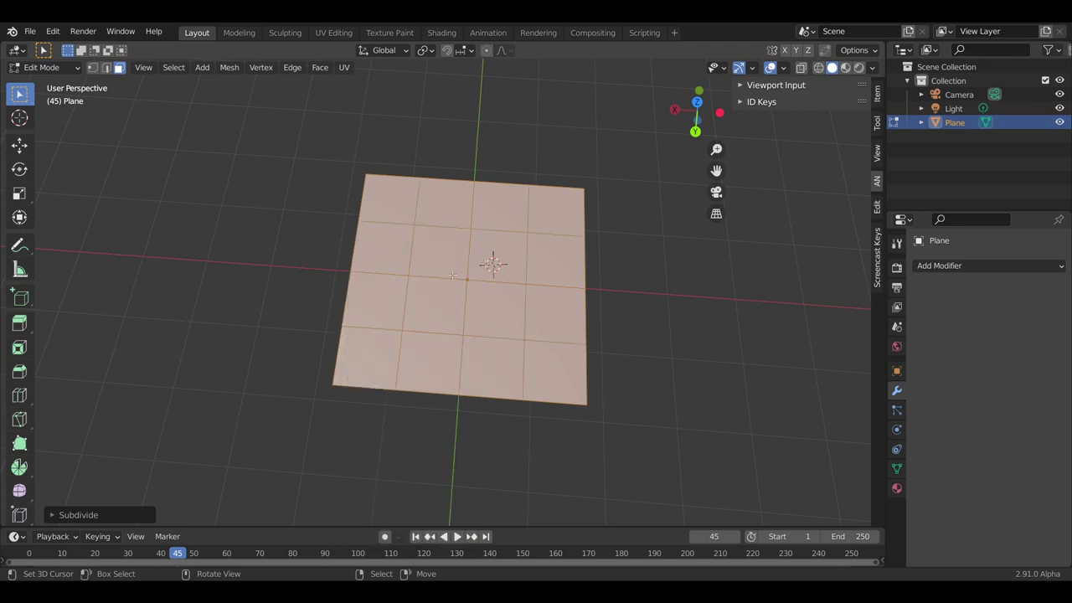
scroll(557, 362, "down", 2)
middle_click_drag(557, 362, 561, 328)
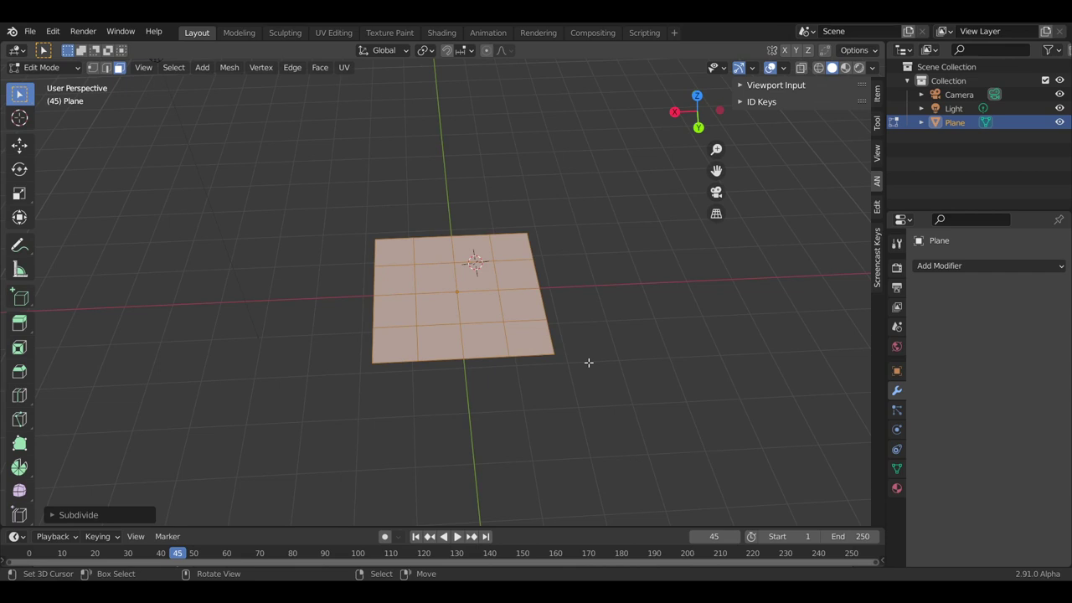
- Inset a thin border on the grid and extrude the whole mesh upward into a box
key("i")
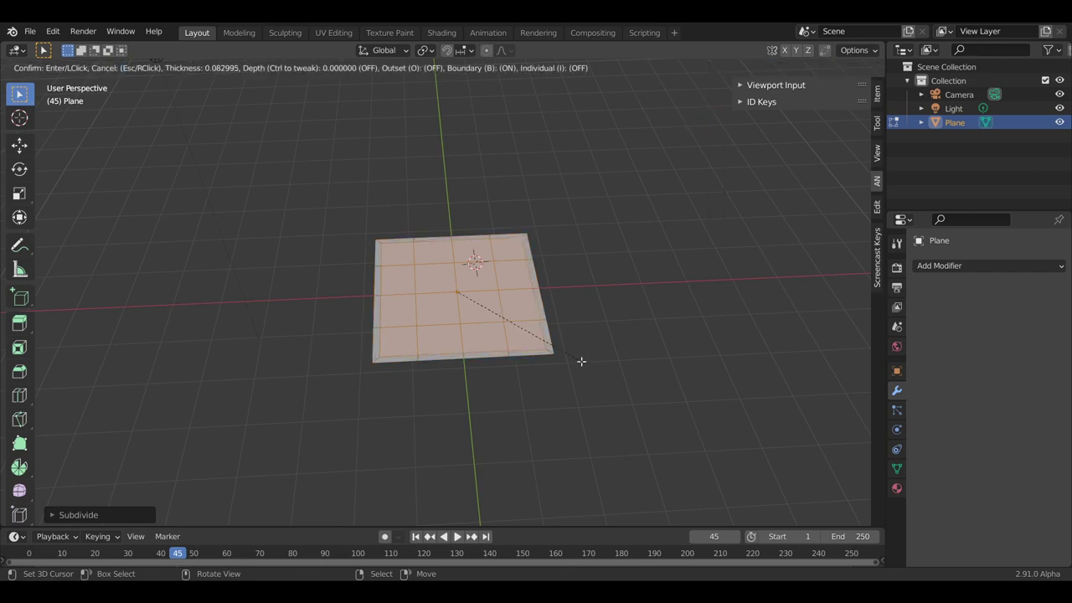
left_click(578, 361)
middle_click_drag(576, 361, 566, 346)
key("a")
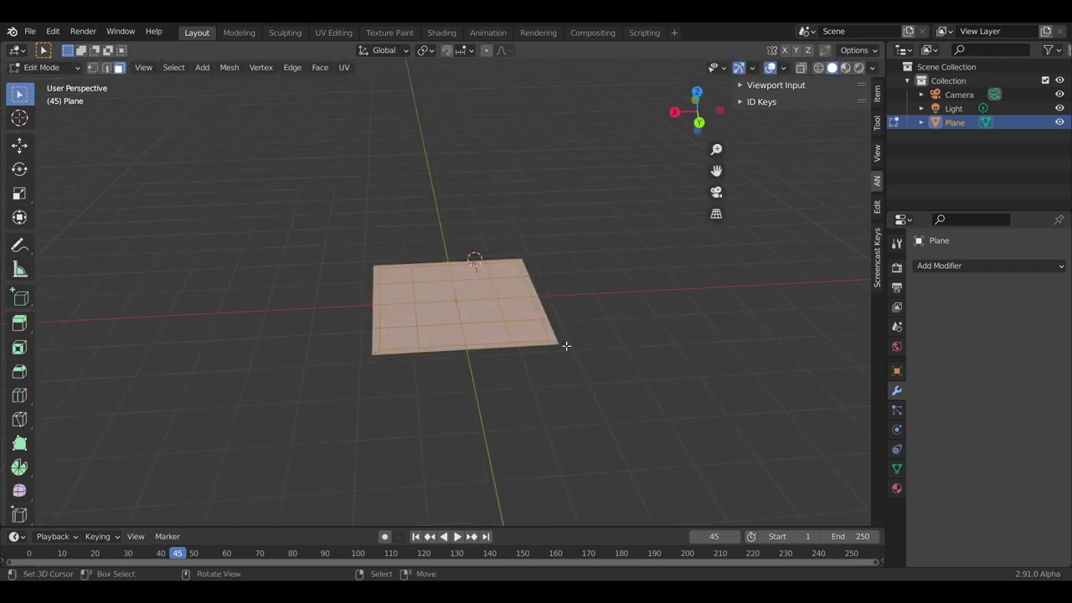
key("e")
left_click(519, 325)
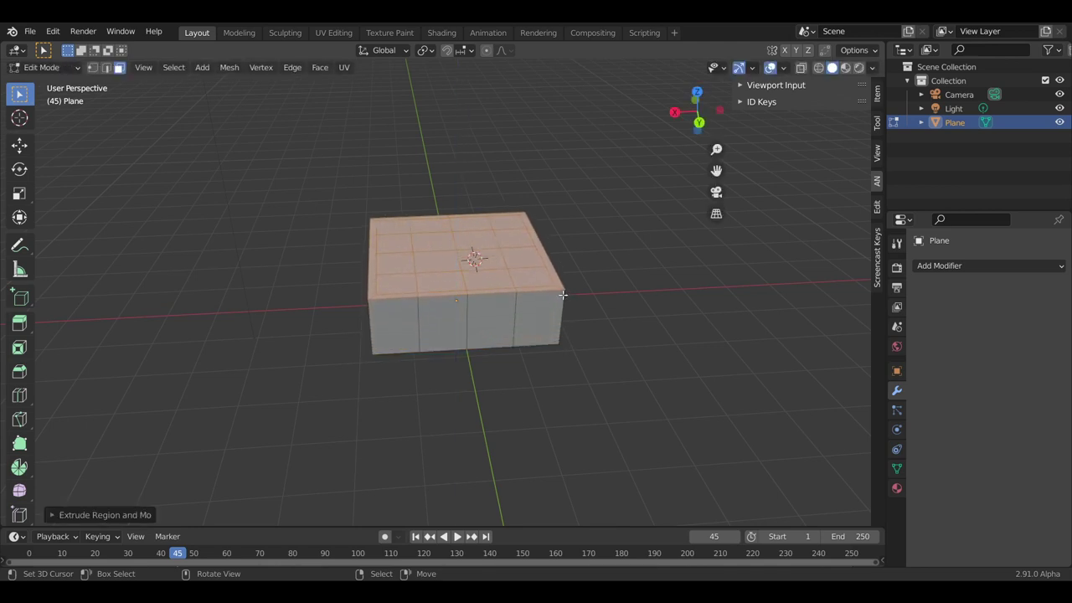
- Add a horizontal loop cut around the box's sides and bevel it
key("ctrl+r")
left_click(519, 324)
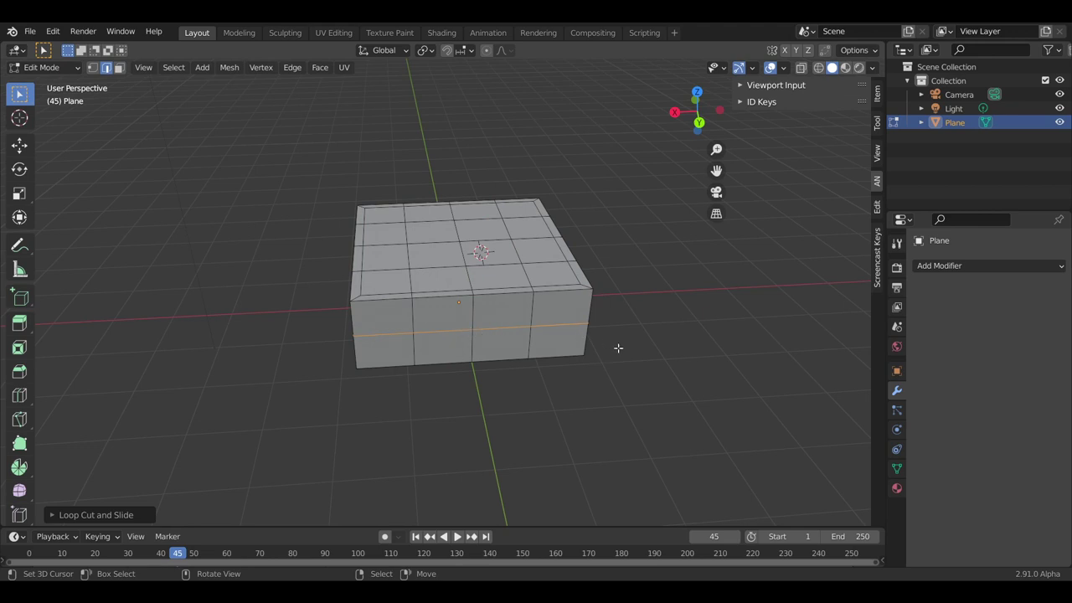
key("ctrl+b")
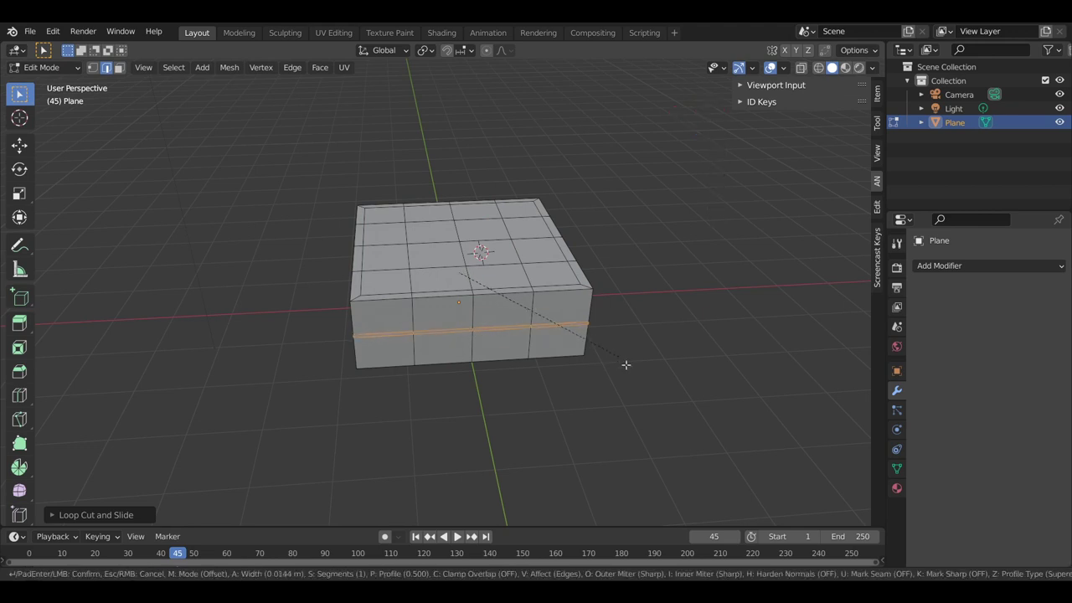
left_click(639, 374)
mouse_move(629, 364)
middle_mouse_down()
mouse_move(572, 349)
mouse_move(499, 302)
mouse_move(557, 303)
middle_mouse_up()
- Add a Subdivision Surface modifier to the box and shade it smooth
left_click(944, 266)
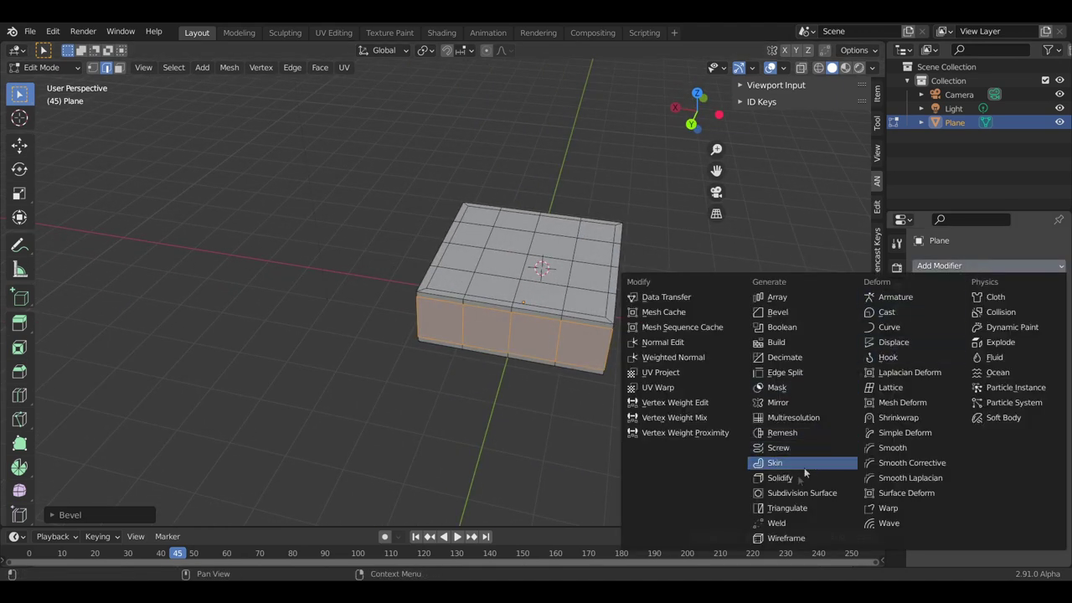
left_click(806, 494)
mouse_move(586, 352)
middle_mouse_down()
mouse_move(472, 352)
mouse_move(545, 343)
middle_mouse_up()
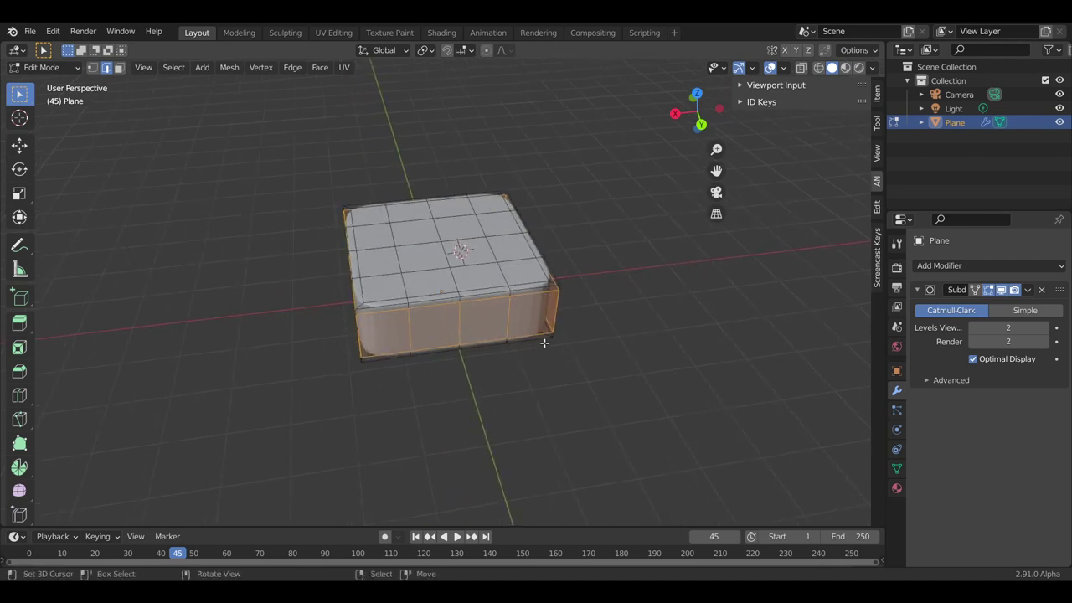
key("Tab")
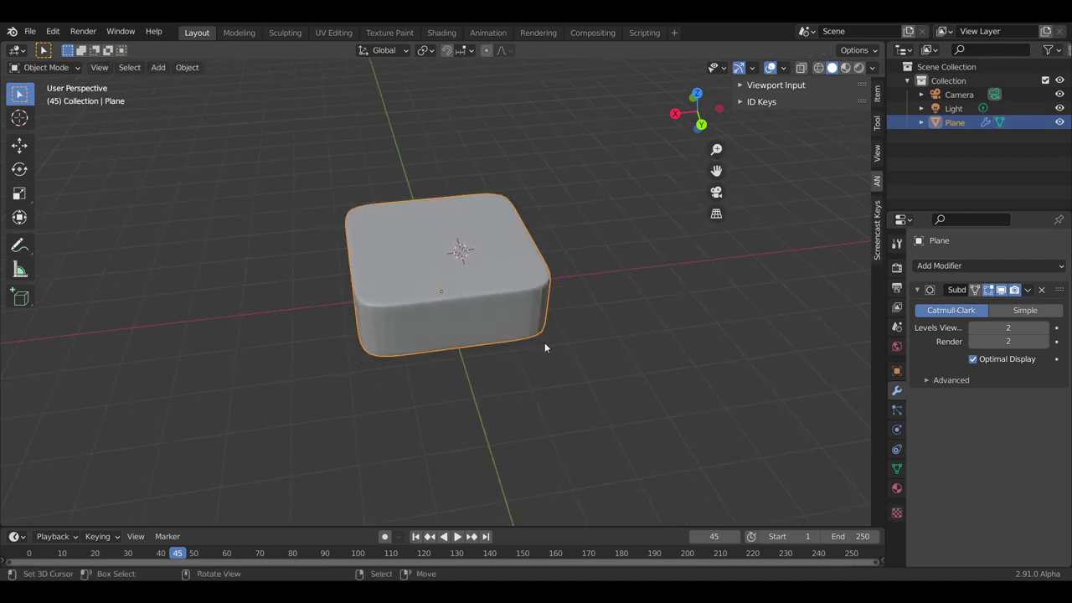
right_click(544, 343)
left_click(545, 342)
right_click(531, 313)
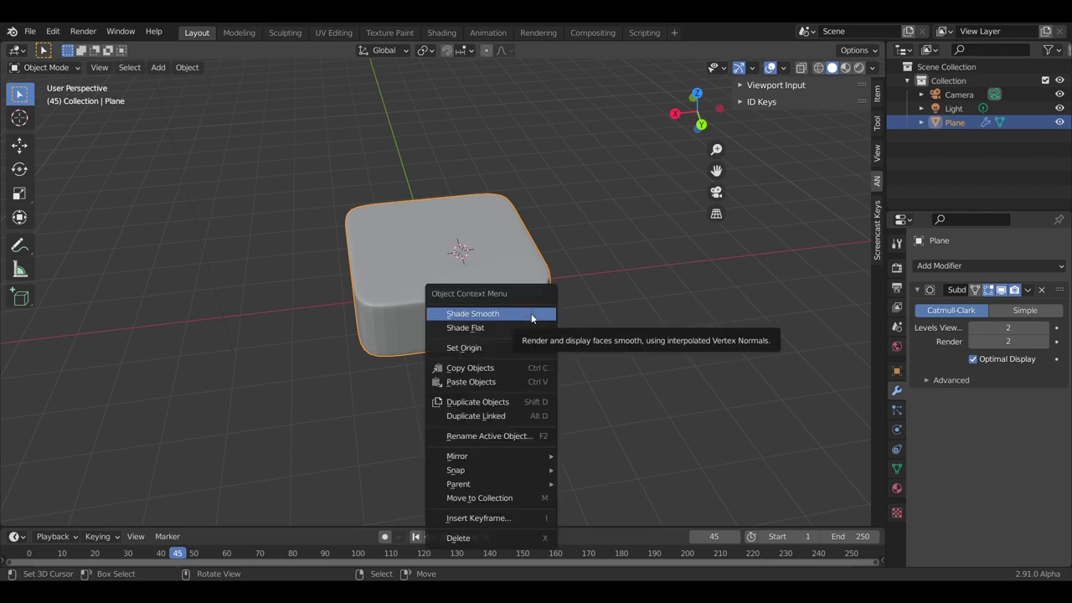
left_click(531, 313)
mouse_move(531, 313)
middle_mouse_down()
mouse_move(521, 273)
mouse_move(480, 316)
mouse_move(361, 278)
middle_mouse_up()
key("Tab")
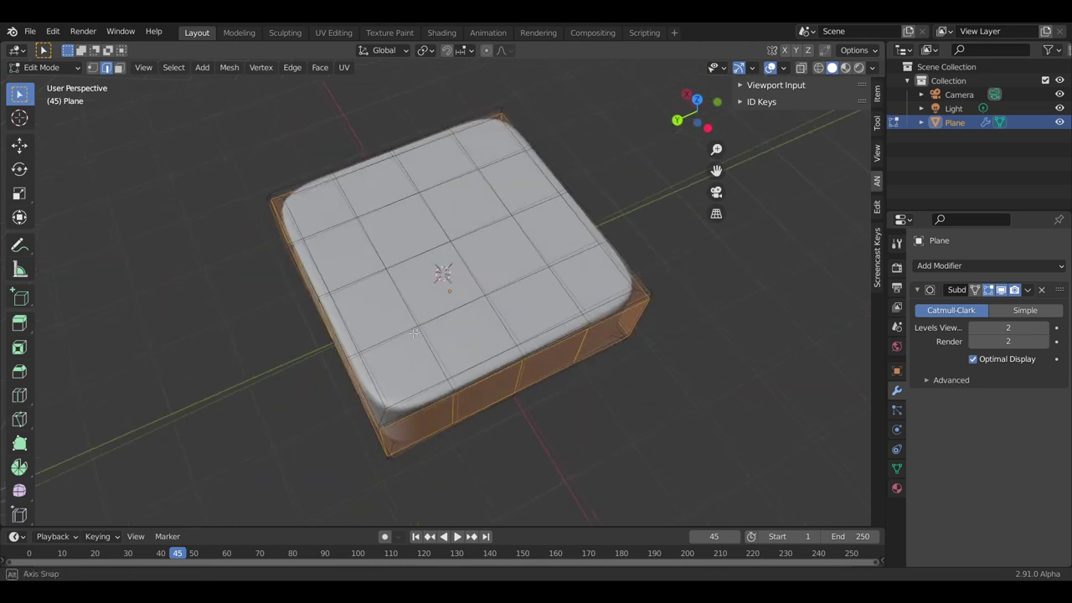
- In face select, pick the middle side faces of the box and inset them
key("ctrl+KP_3")
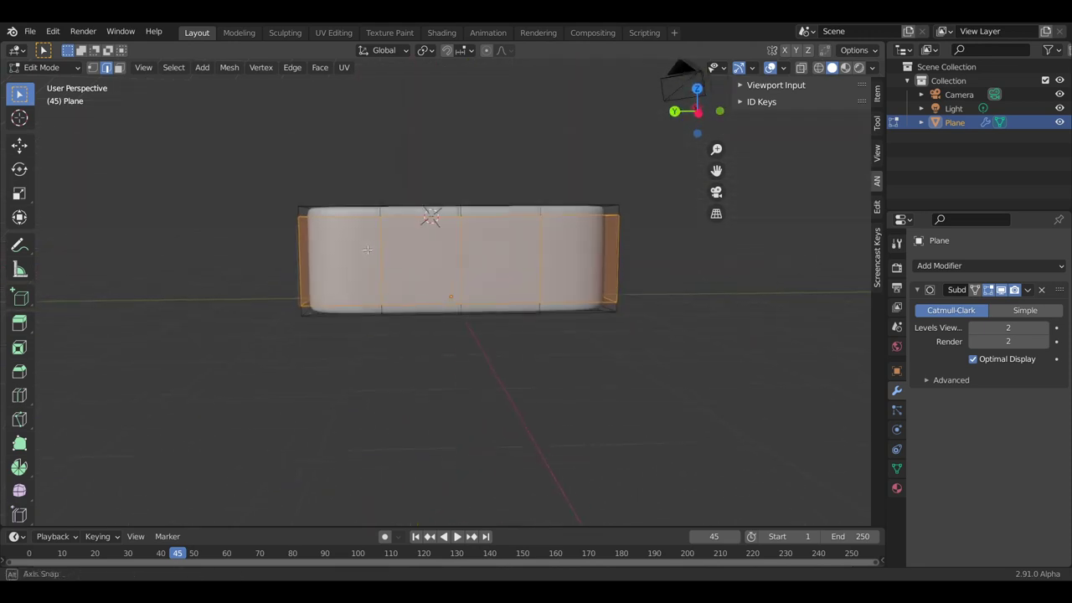
left_click(118, 67)
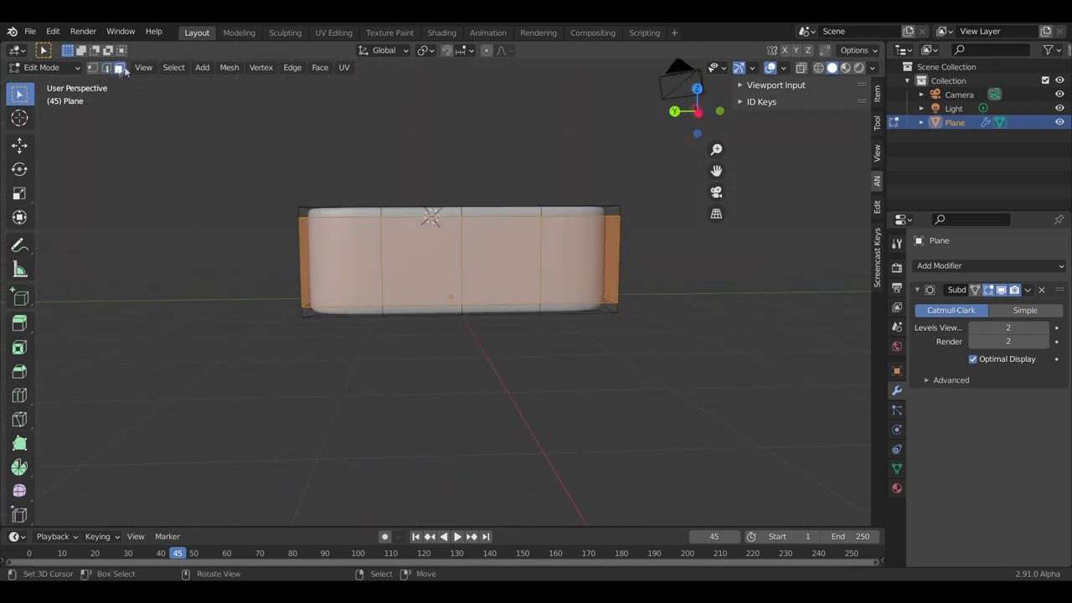
left_click(399, 247)
left_click(493, 261, "shift")
left_click(414, 258, "shift")
middle_click_drag(564, 376, 607, 388)
key("i")
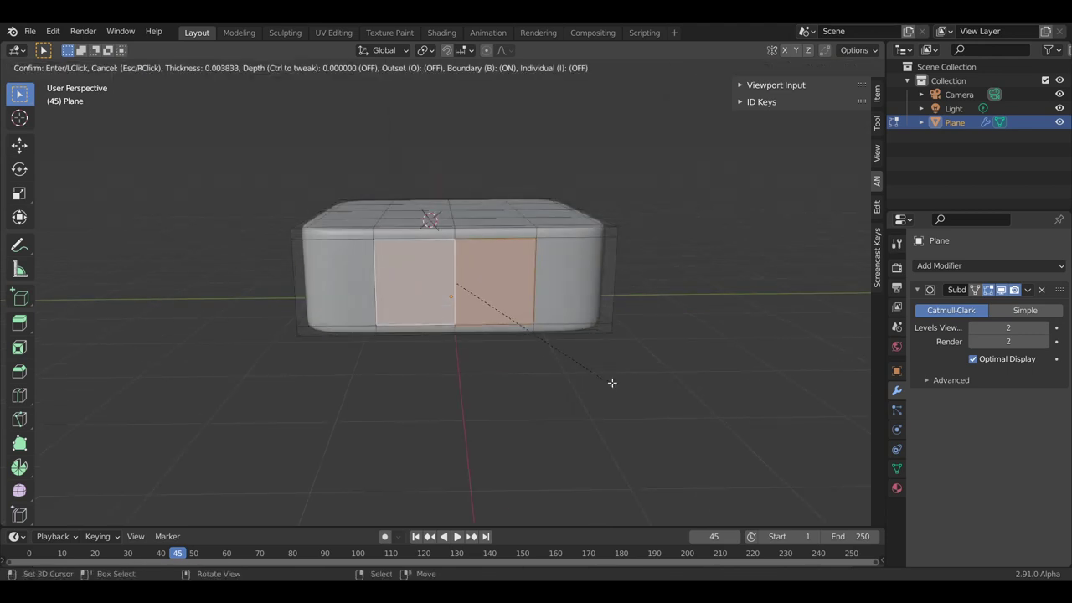
left_click(596, 376)
middle_click_drag(586, 376, 426, 377)
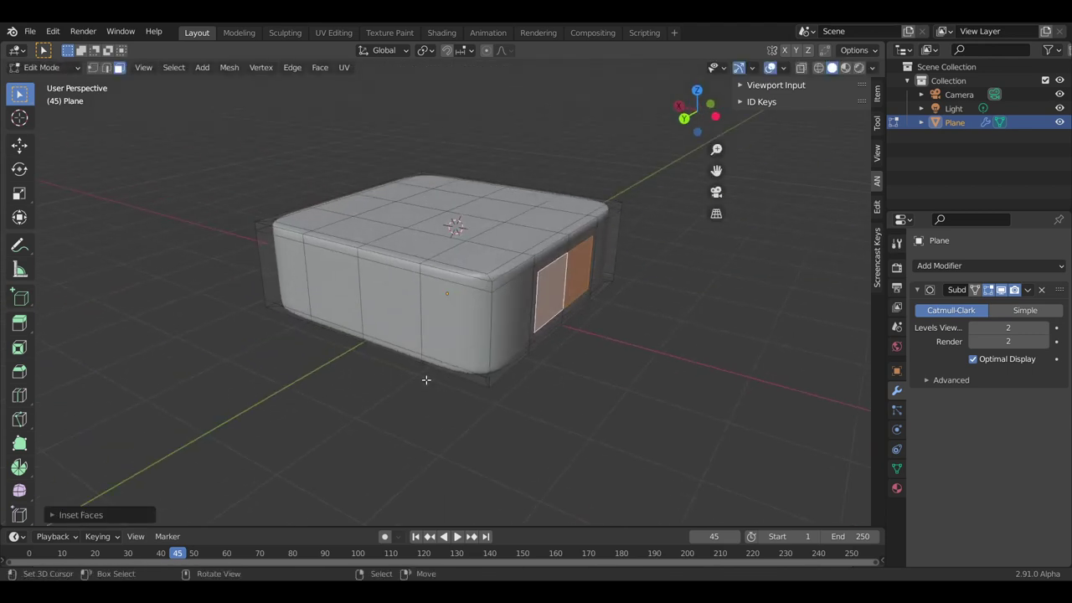
middle_click_drag(619, 322, 399, 276)
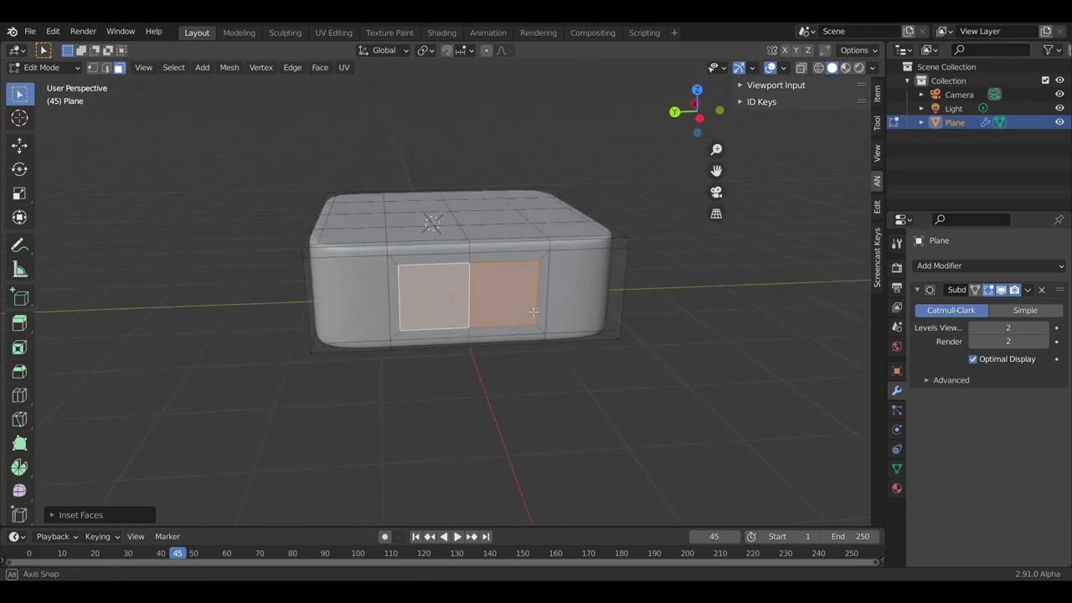
- Inset the two adjacent front faces of the box, then deselect them
left_click(460, 263)
left_click(541, 273, "ctrl")
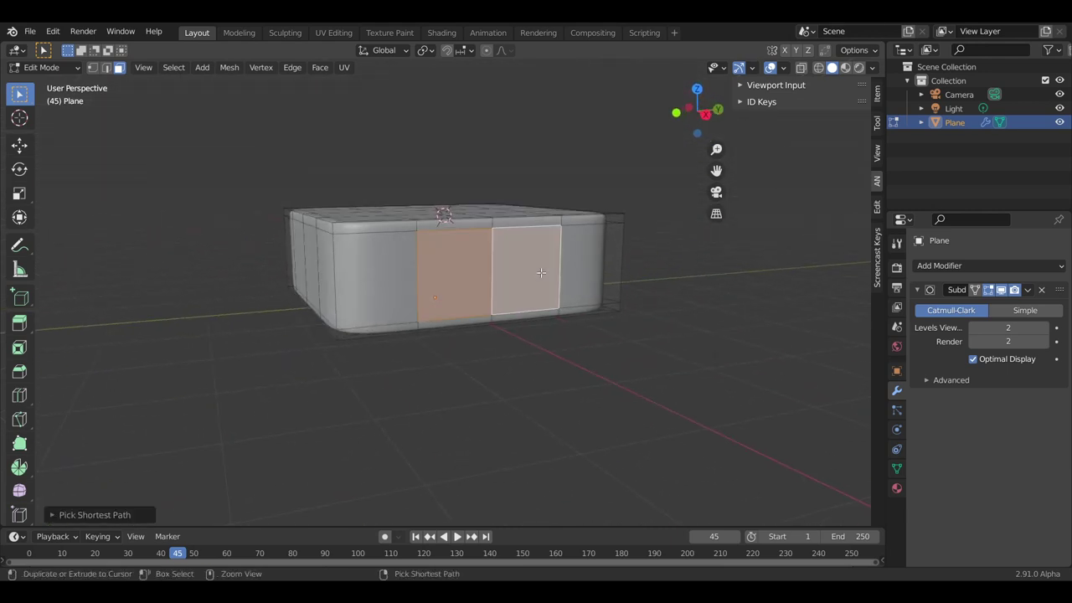
middle_click_drag(542, 273, 538, 355)
key("i")
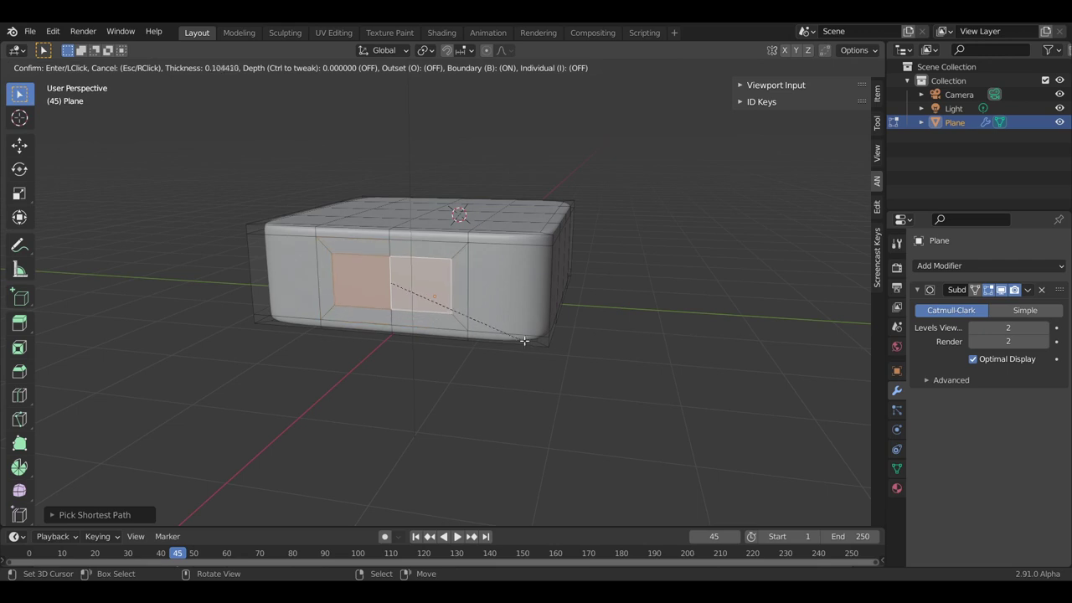
left_click(467, 339)
key("alt+a")
mouse_move(466, 339)
middle_mouse_down()
mouse_move(485, 305)
mouse_move(566, 343)
middle_mouse_up()
- Extrude the front inset face outward into a block and hide the edit-mode subdivision preview
left_click(485, 305)
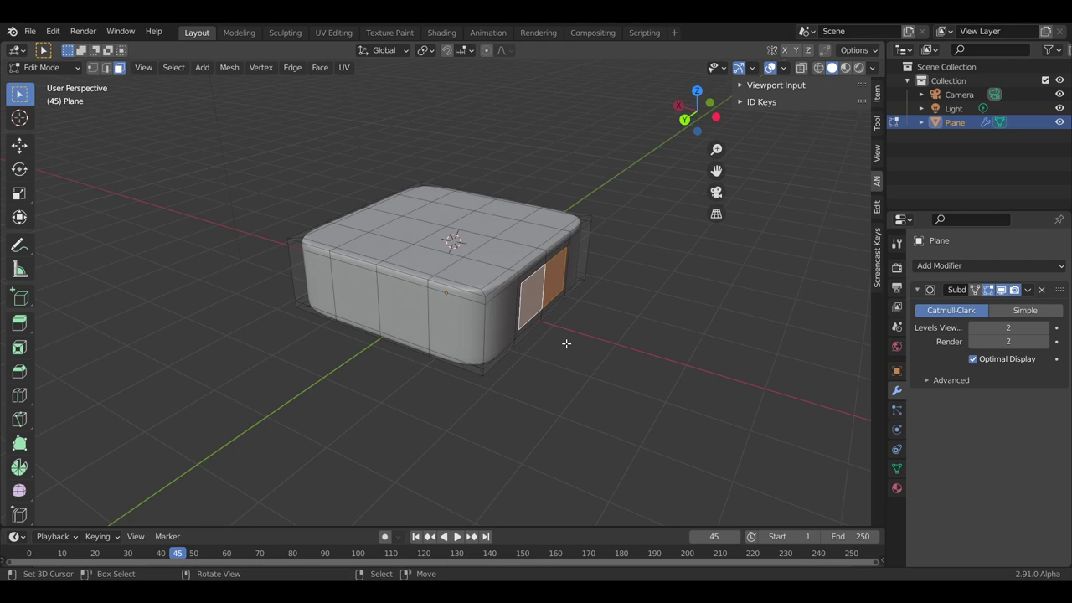
key("e")
left_click(641, 371)
middle_click_drag(641, 371, 203, 315)
left_click(459, 320)
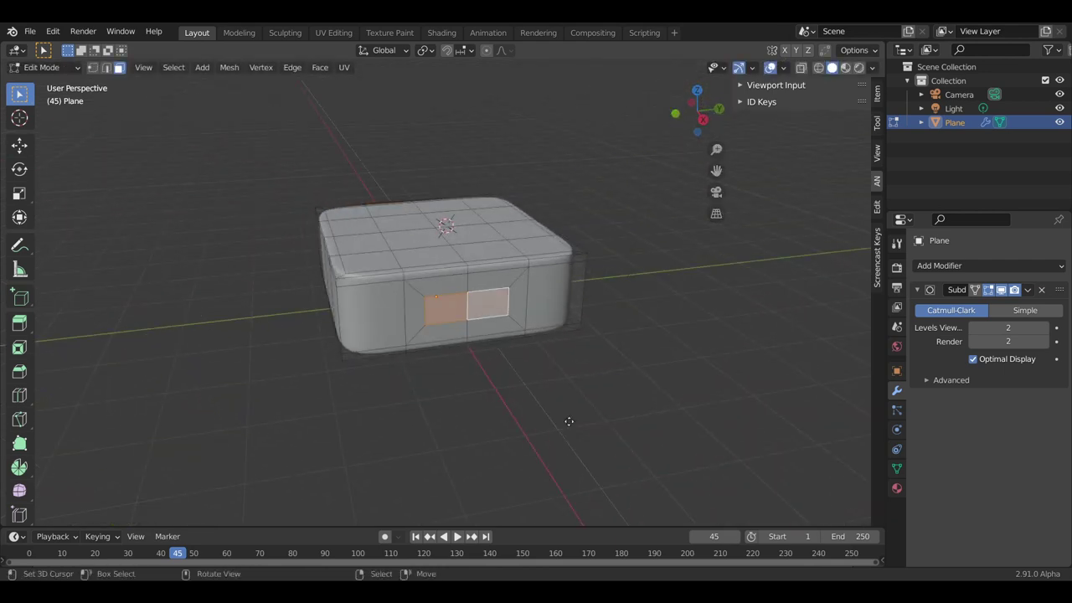
key("e")
left_click(559, 403)
mouse_move(510, 376)
middle_mouse_down()
mouse_move(416, 310)
mouse_move(567, 348)
mouse_move(536, 334)
middle_mouse_up()
scroll(567, 348, "up", 3)
left_click(1002, 290)
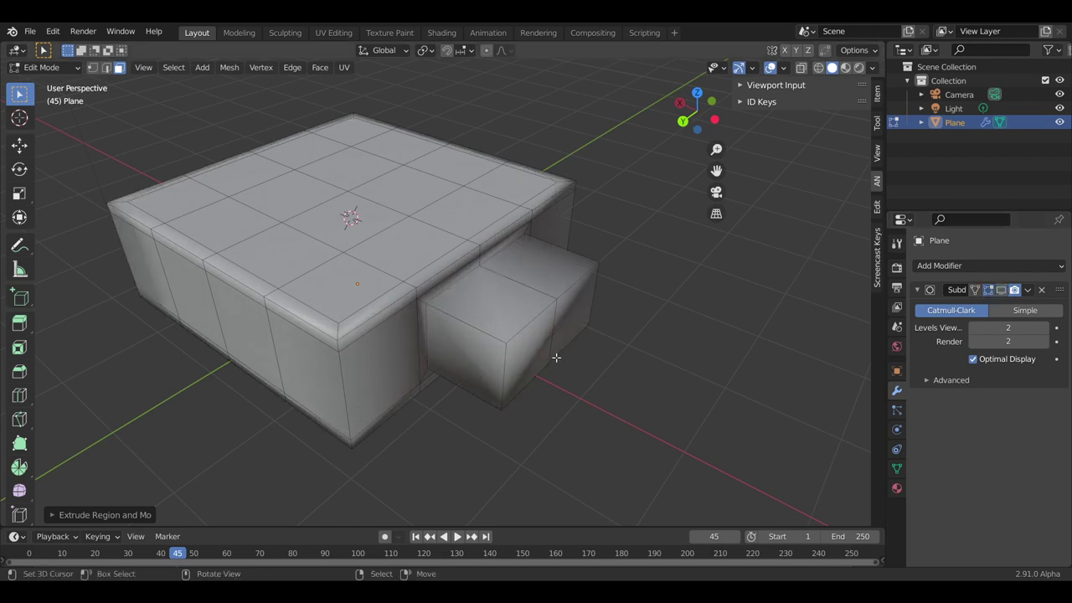
- Add two loop cuts across the extruded front block
middle_click_drag(556, 358, 543, 294)
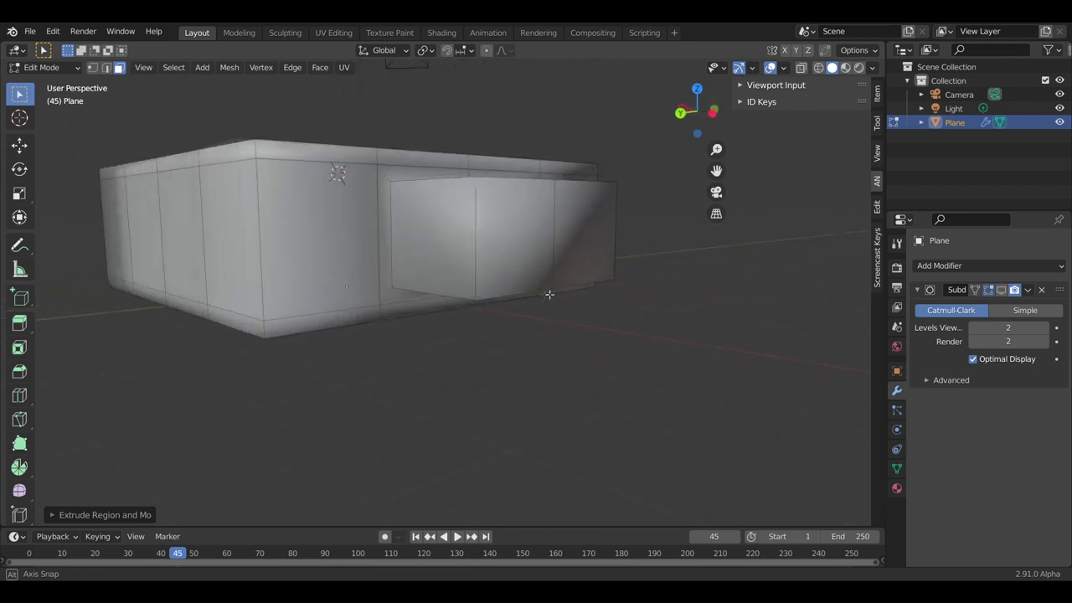
middle_click_drag(543, 294, 500, 280)
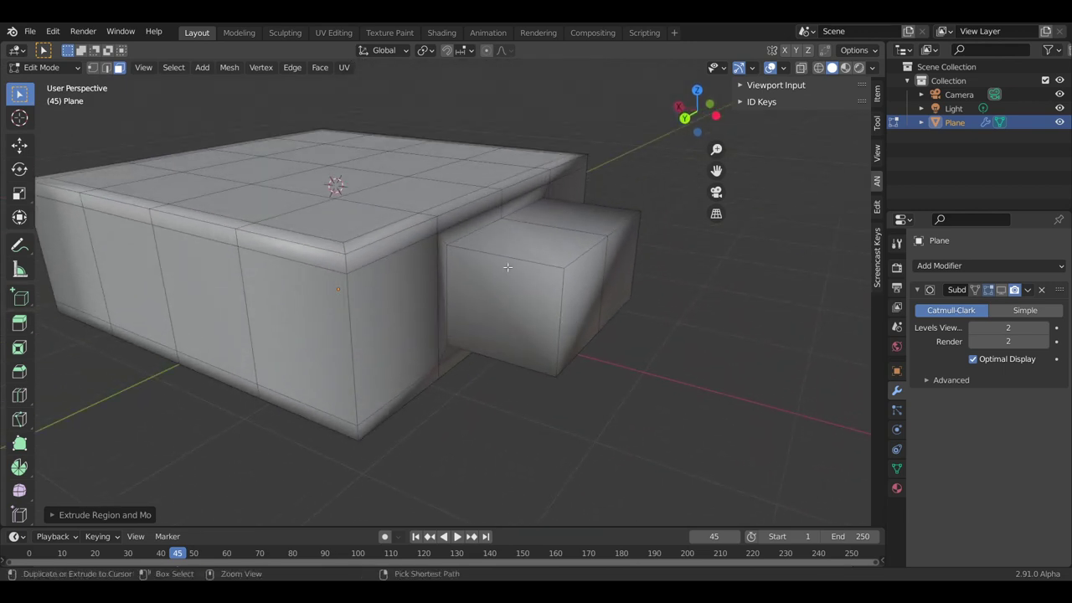
key("ctrl+r")
left_click(503, 268)
left_click(465, 259)
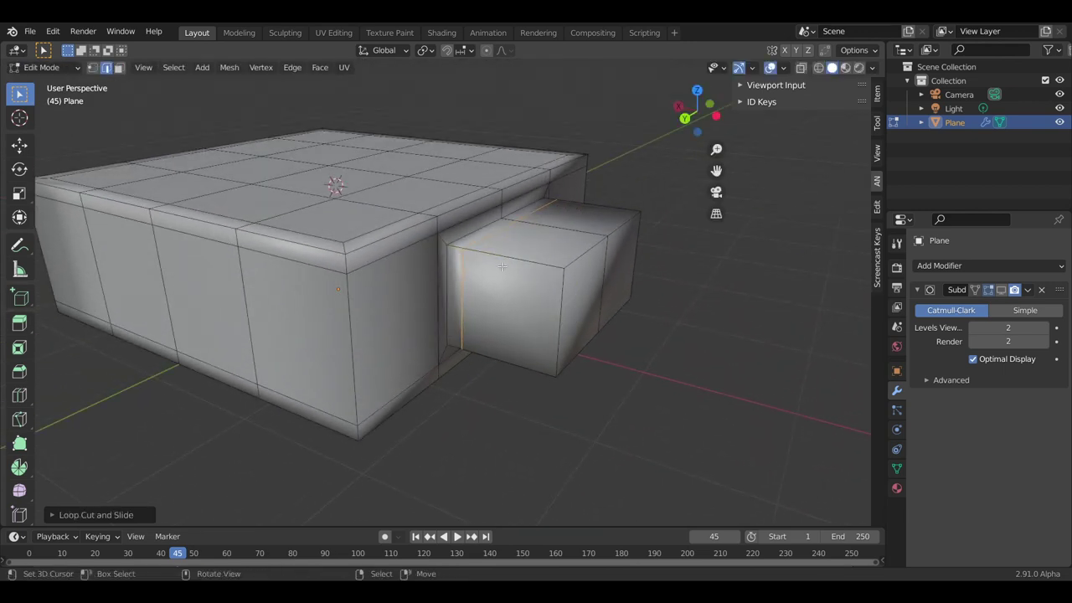
middle_click_drag(569, 281, 549, 283)
key("ctrl+r")
left_click(544, 283)
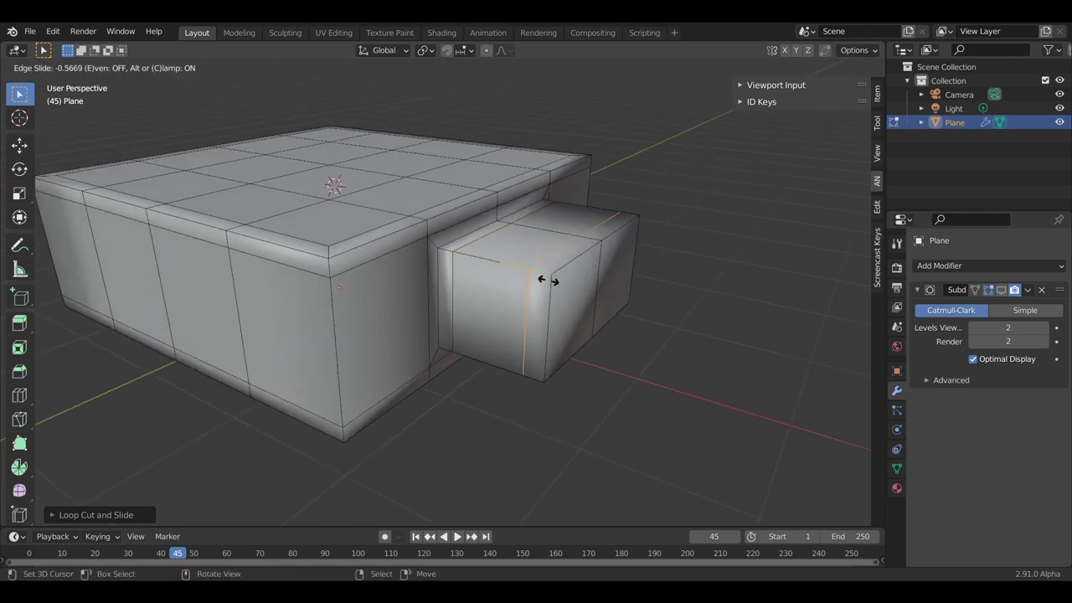
left_click(548, 285)
middle_click_drag(548, 285, 483, 281)
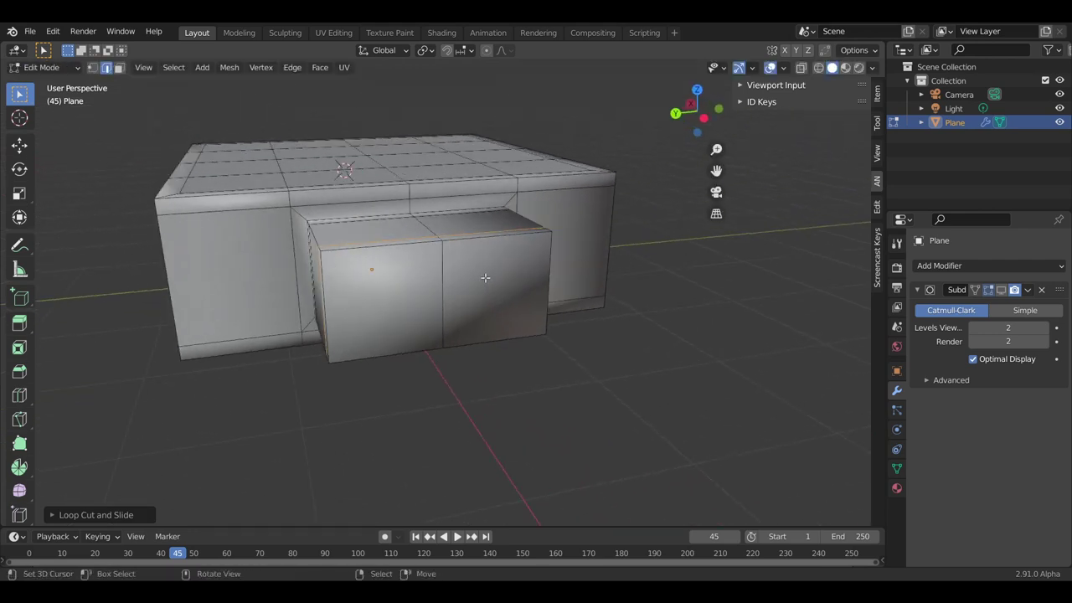
- Select the block's left and right front faces and inset them
left_click(119, 67)
left_click(377, 293)
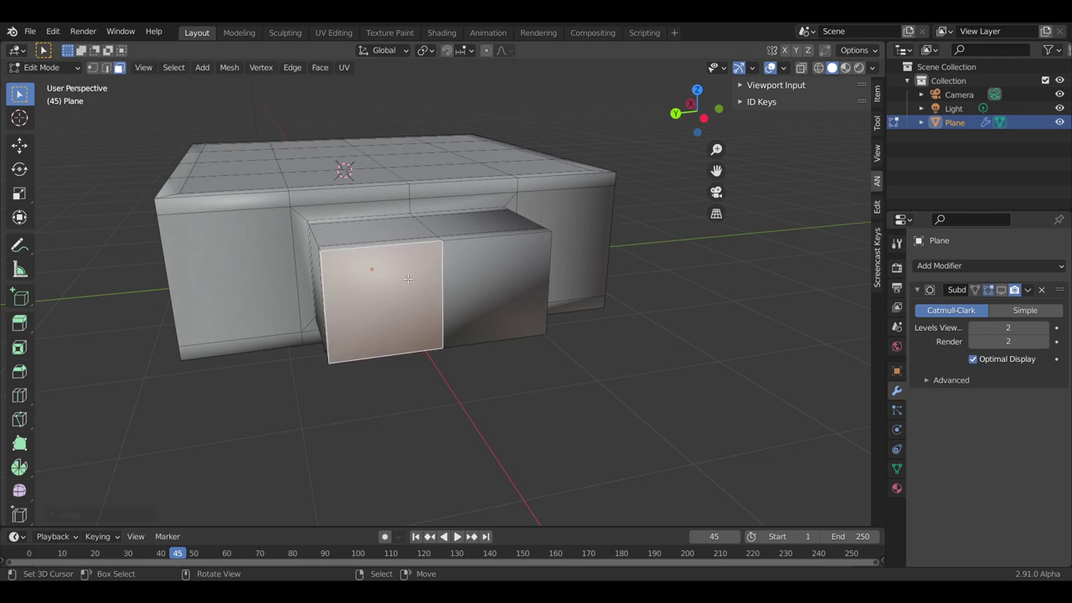
left_click(494, 284, "shift")
key("i")
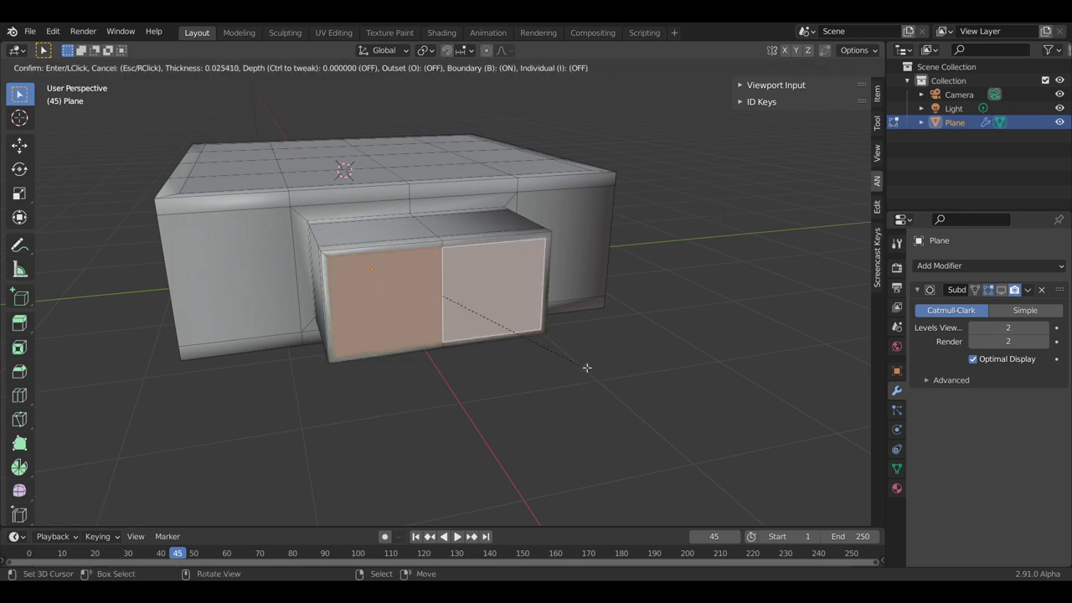
left_click(585, 366)
mouse_move(585, 366)
middle_mouse_down()
mouse_move(509, 338)
mouse_move(496, 217)
mouse_move(517, 312)
middle_mouse_up()
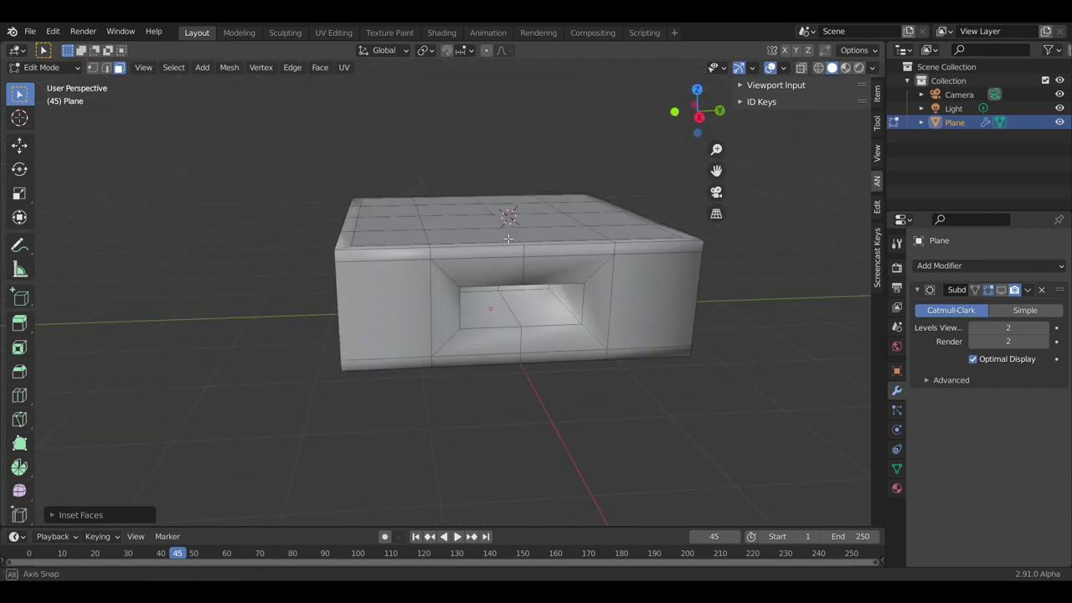
- Move the slot's inner edge loop and add a supporting loop around the slot
left_click(514, 311, "alt")
key("g")
key("g")
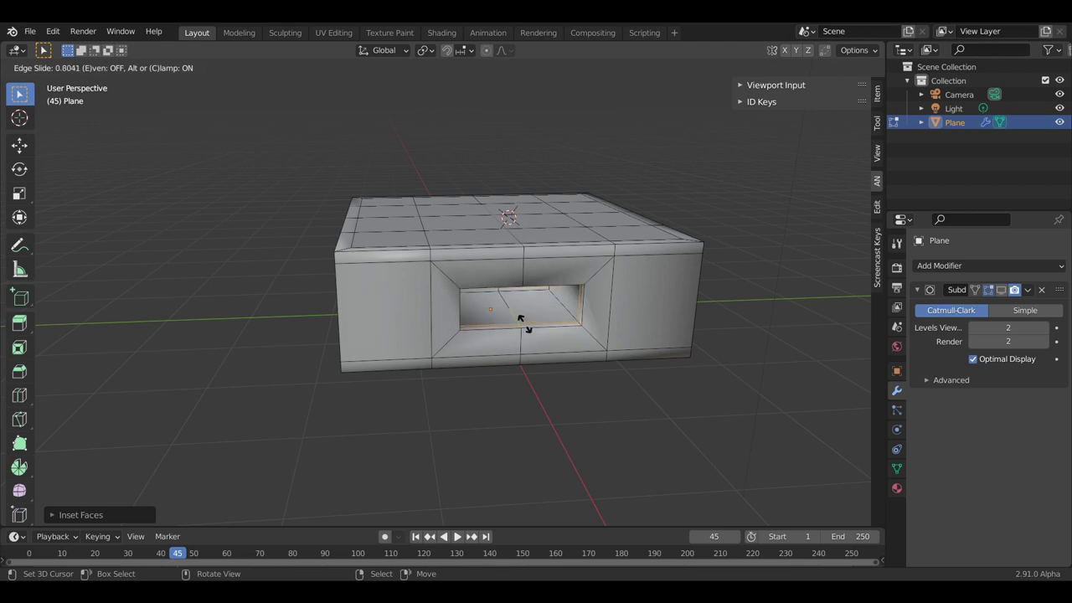
left_click(521, 321)
key("ctrl+r")
left_click(573, 322)
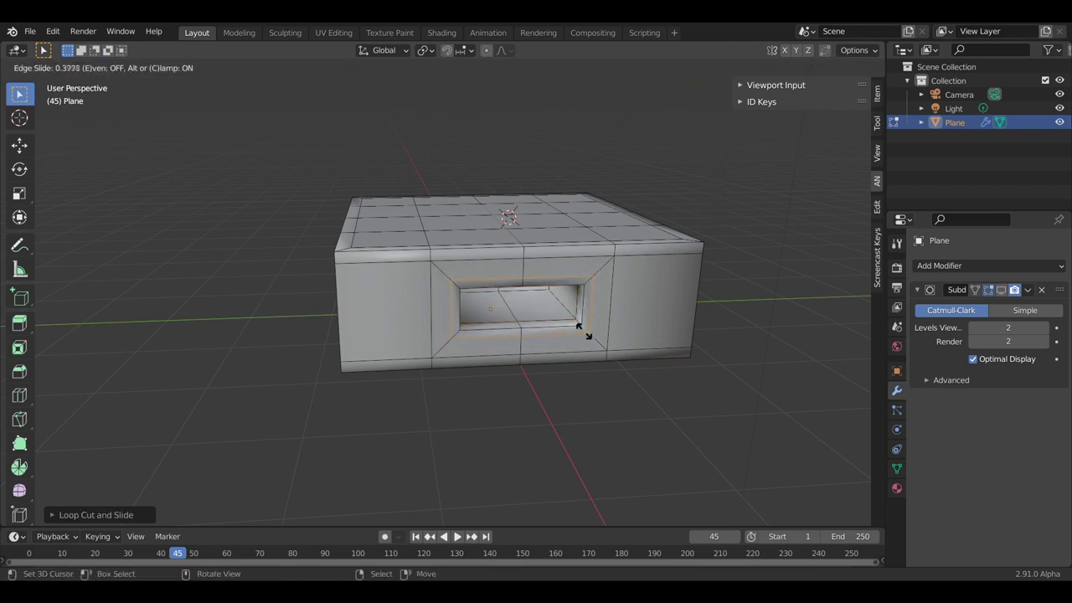
left_click(587, 333)
left_click_drag(708, 113, 695, 115)
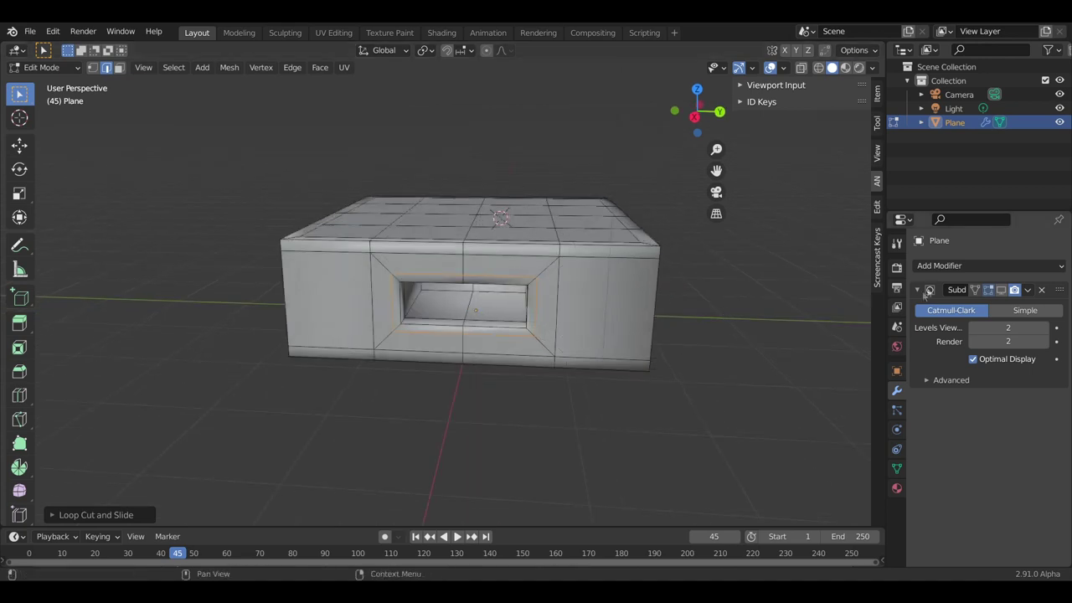
- Show the subdivision preview in Edit Mode and add a vertical loop cut near the block's right edge
left_click(1000, 289)
middle_click_drag(502, 377, 216, 303)
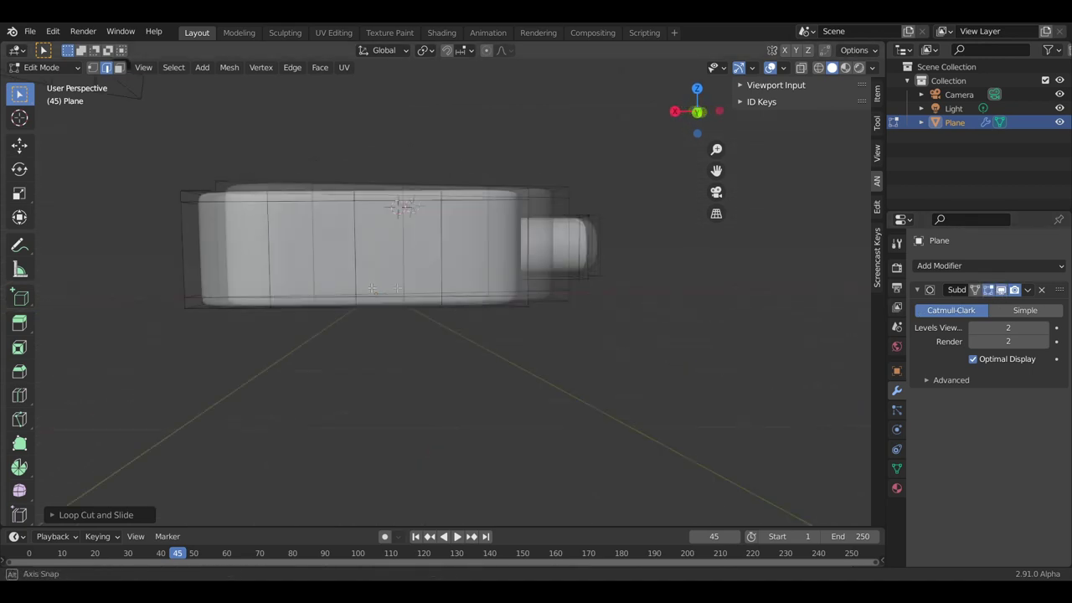
mouse_move(422, 314)
middle_mouse_down()
mouse_move(464, 347)
mouse_move(430, 285)
middle_mouse_up()
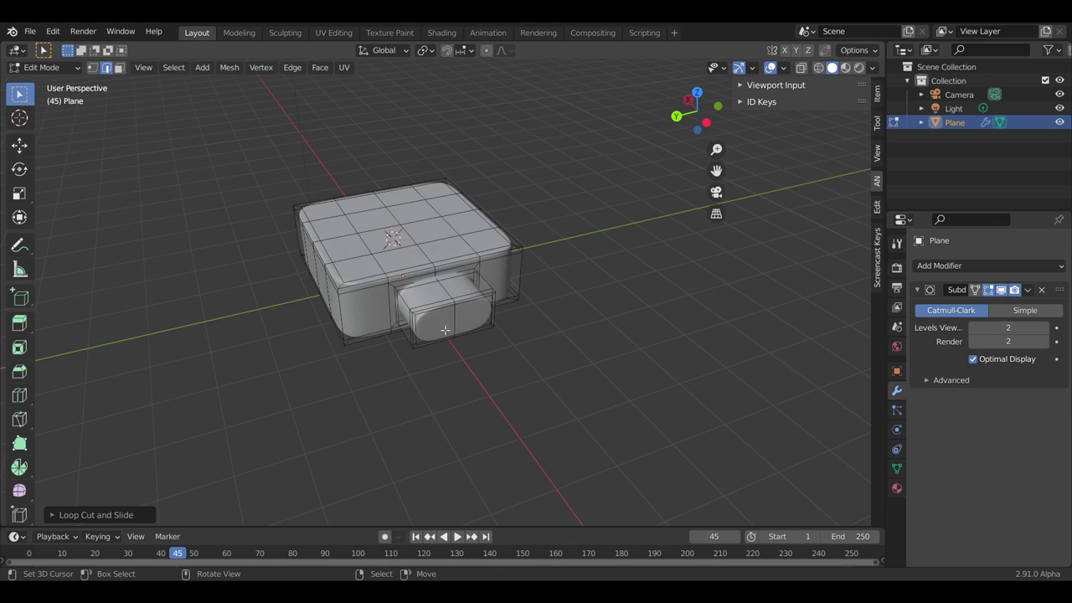
scroll(445, 330, "up", 2)
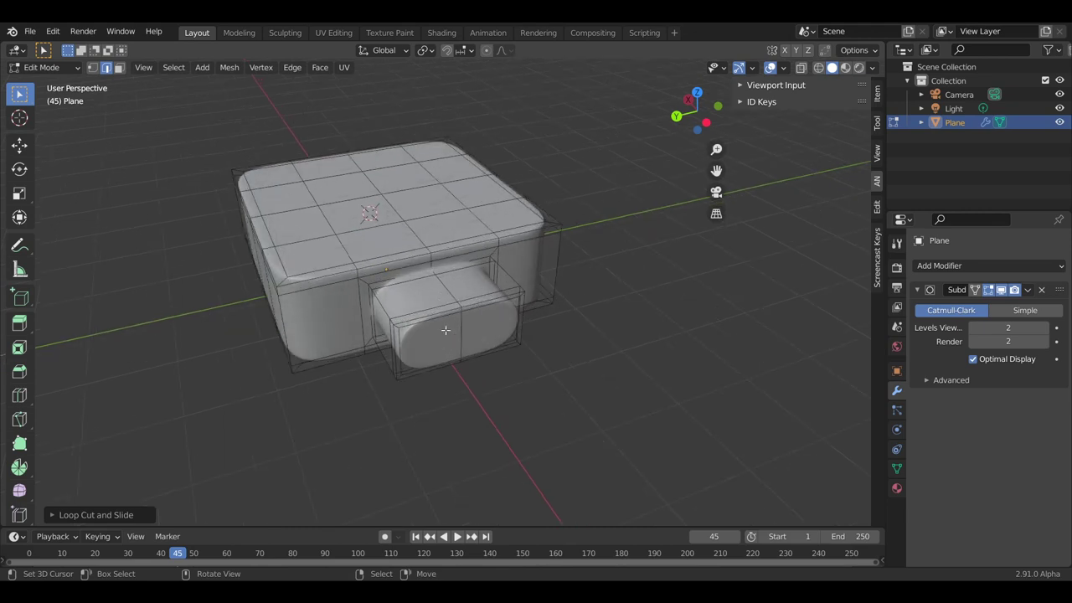
scroll(423, 317, "up", 2)
scroll(399, 301, "up", 1)
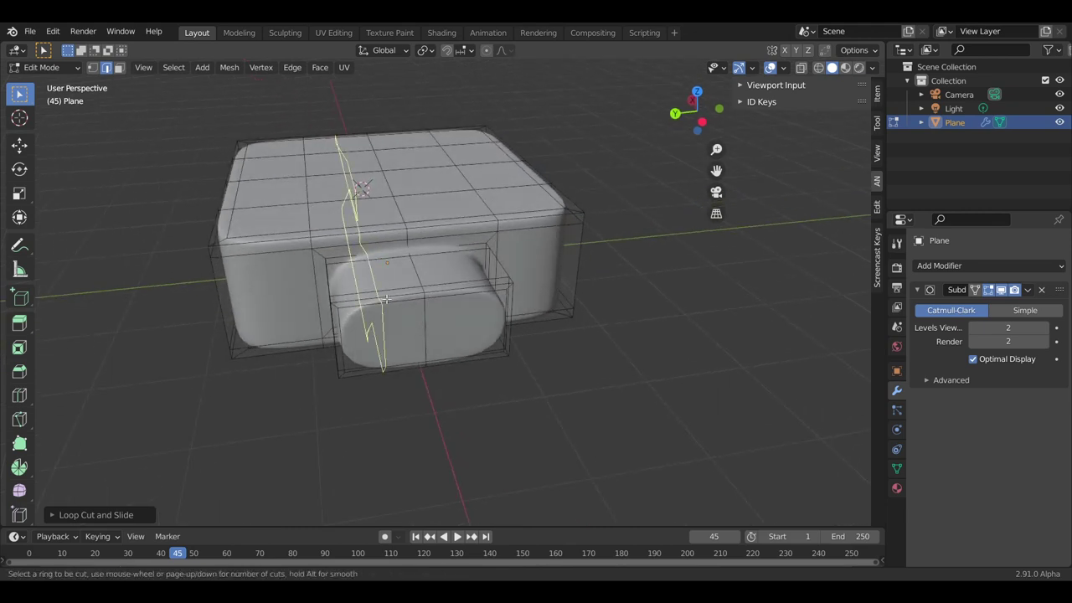
left_click_drag(386, 299, 350, 307)
key("ctrl+r")
left_click_drag(463, 290, 521, 282)
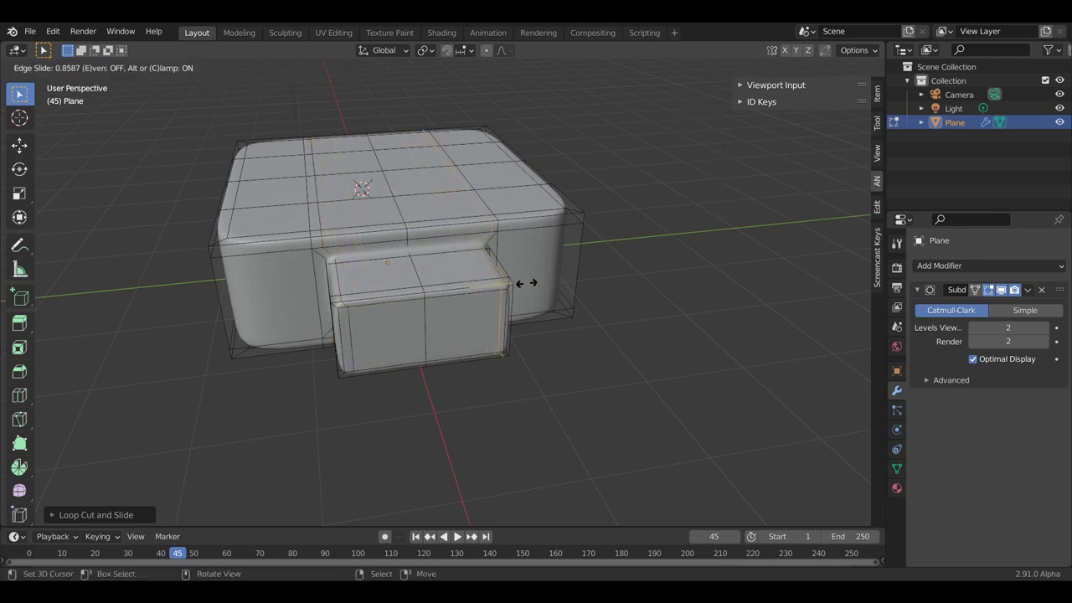
left_click(521, 282)
mouse_move(455, 366)
middle_mouse_down()
mouse_move(416, 328)
mouse_move(494, 335)
mouse_move(471, 208)
mouse_move(402, 292)
mouse_move(359, 283)
mouse_move(406, 278)
middle_mouse_up()
key("Tab")
key("Tab")
- Loop-cut a horizontal ring around the mesh, slide it upward, and start beveling it
key("ctrl+r")
left_click(305, 315)
left_click(304, 315)
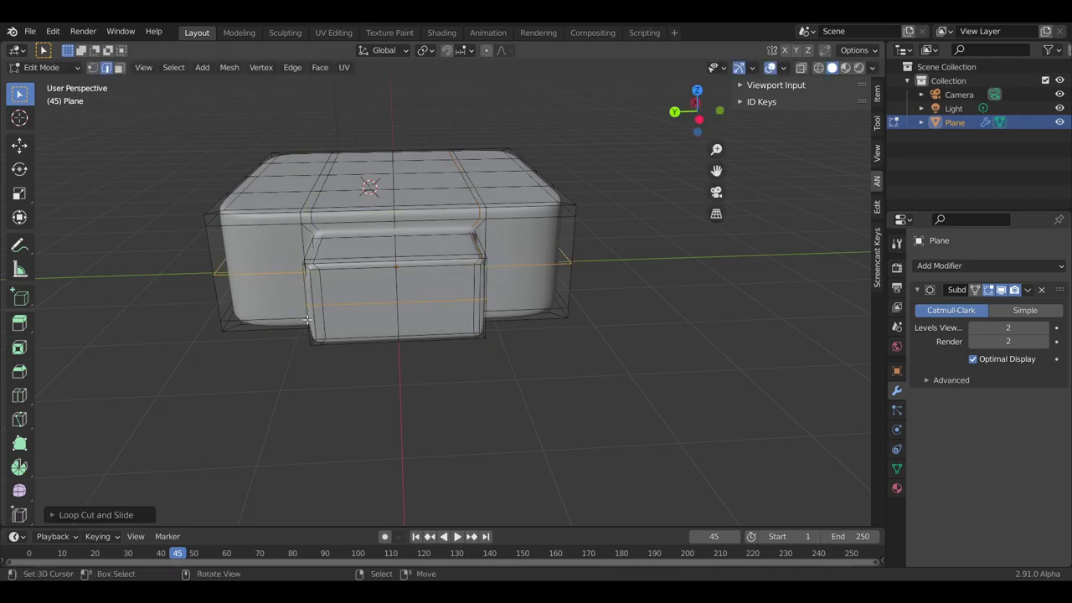
key("g")
key("g")
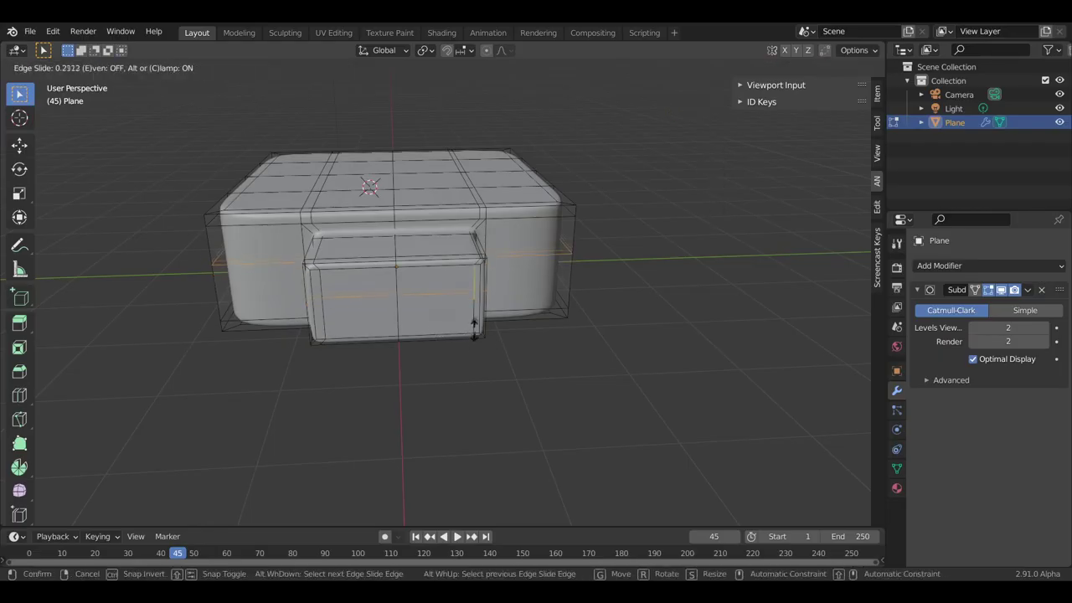
left_click(475, 313)
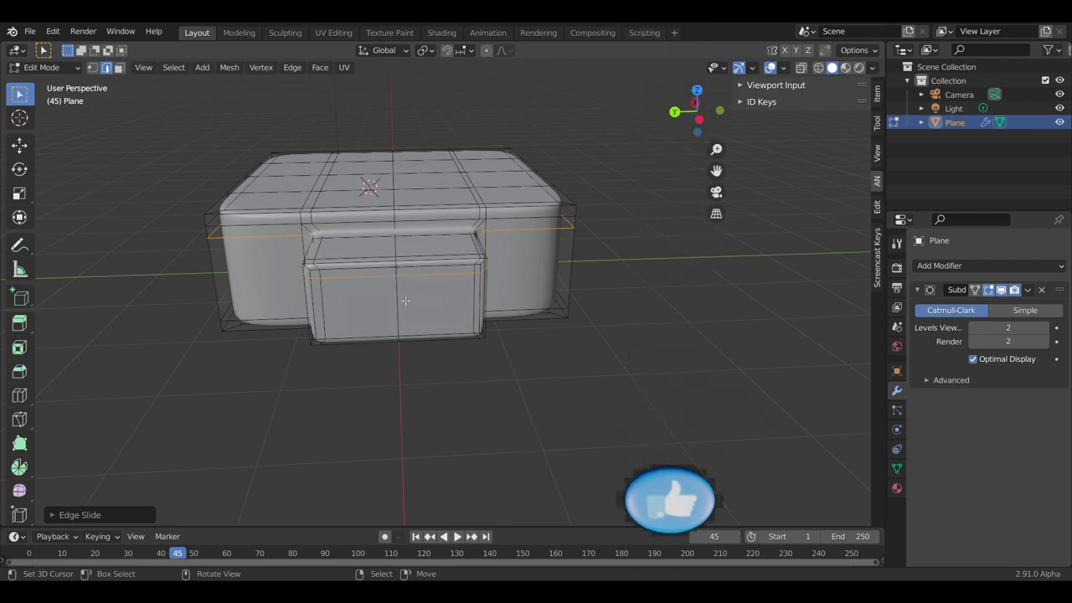
key("ctrl+b")
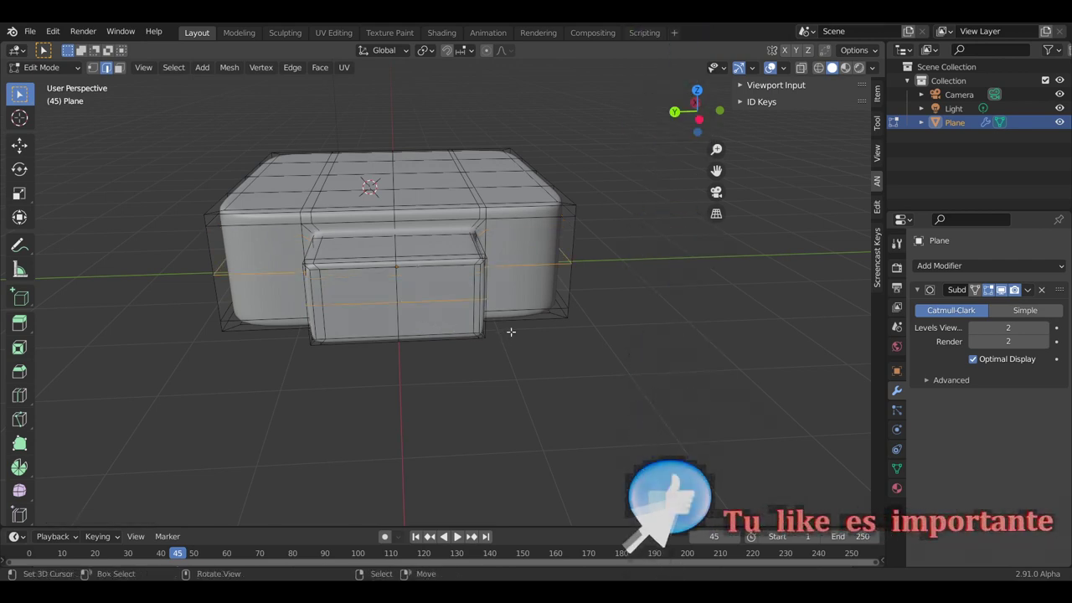
- Undo the bevel on the edge loop and slide the loop up the box instead
left_click(520, 336)
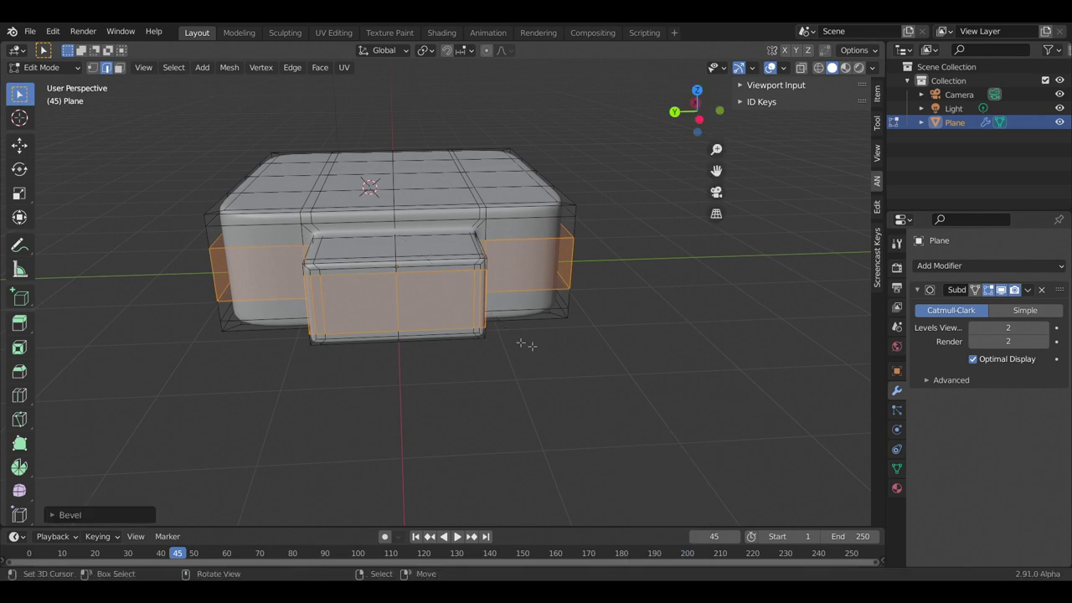
mouse_move(522, 340)
middle_mouse_down()
mouse_move(408, 302)
mouse_move(371, 242)
middle_mouse_up()
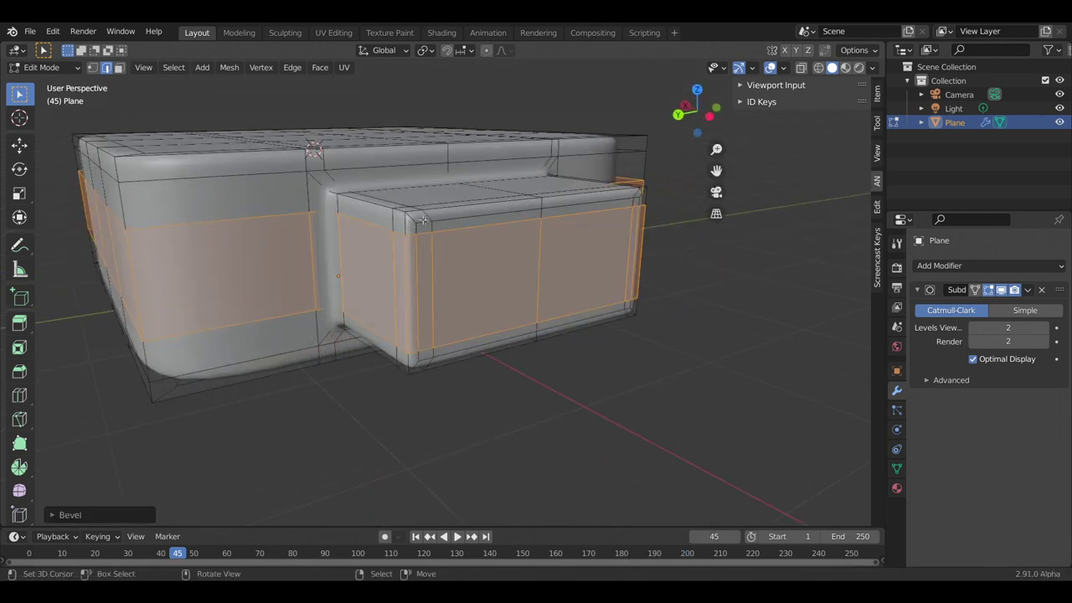
key("ctrl+z")
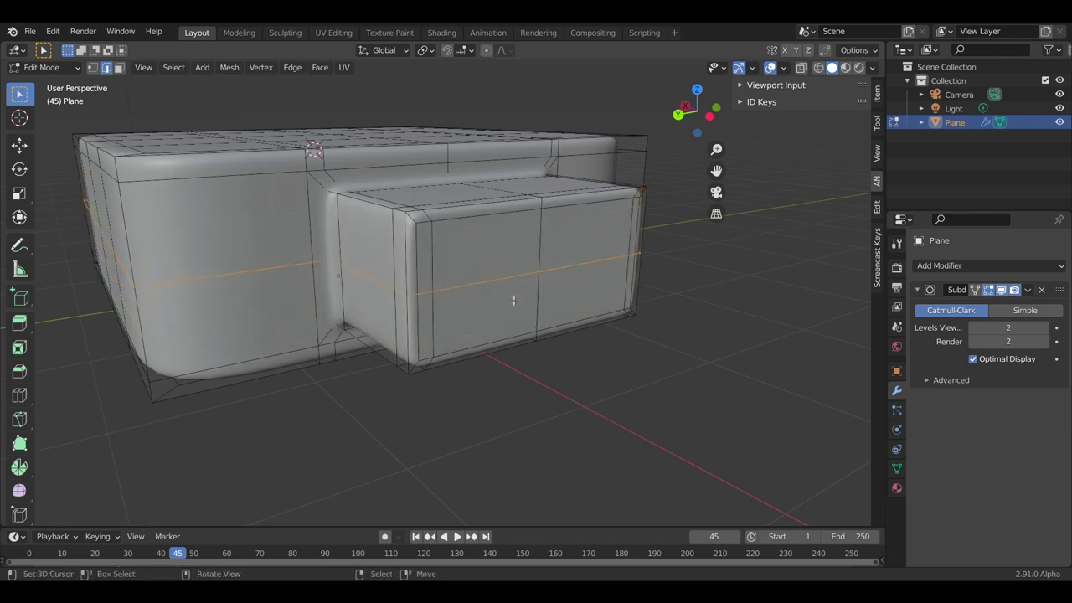
key("g")
key("g")
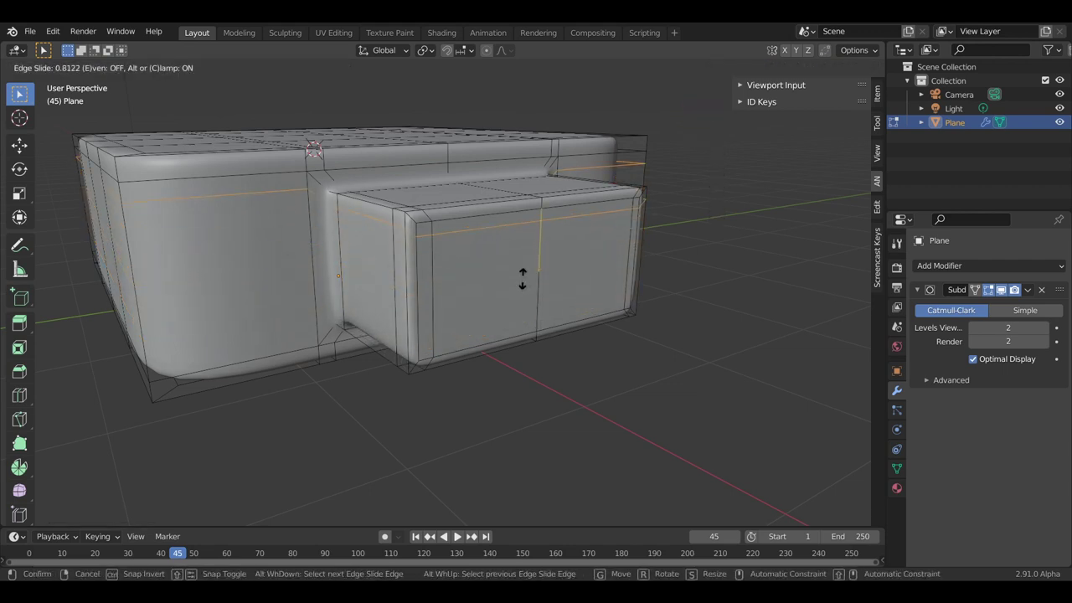
left_click(521, 278)
- Add a loop cut around the box near its top edge
key("ctrl+r")
left_click(451, 284)
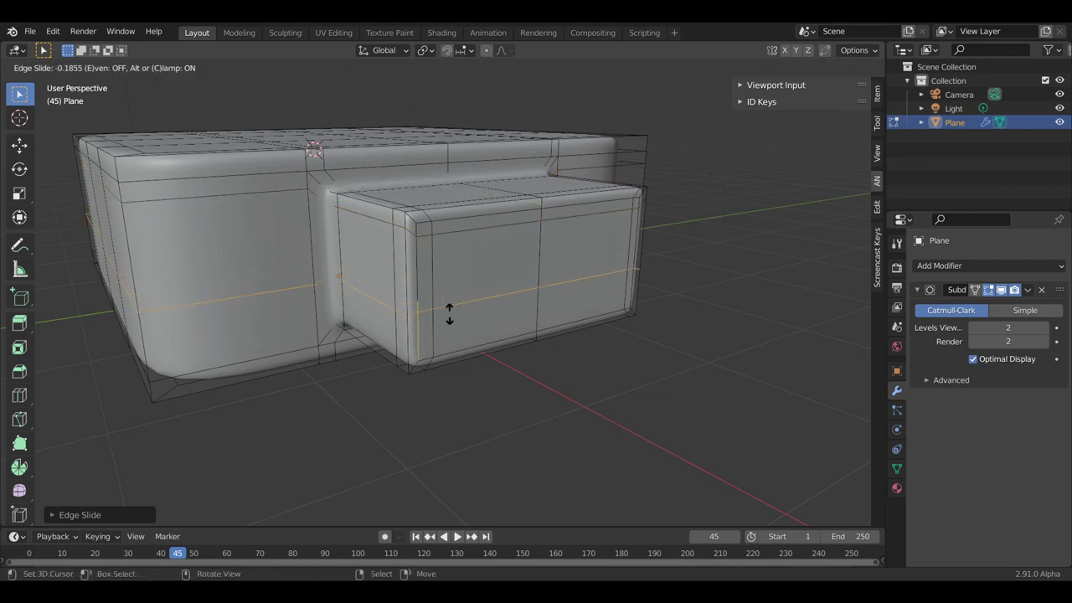
left_click(448, 312)
key("g")
left_click(450, 314)
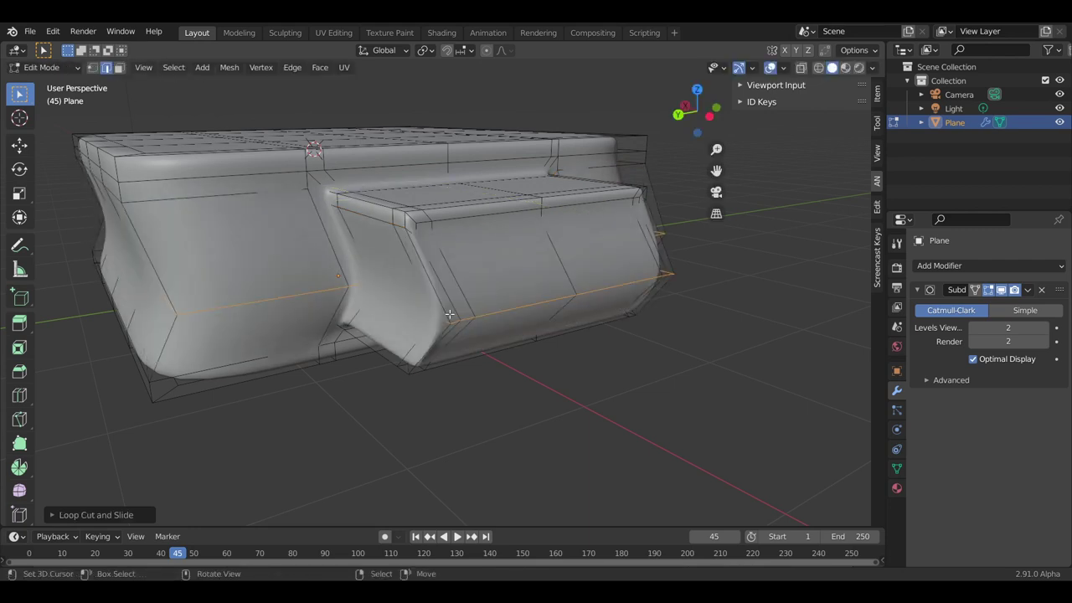
key("ctrl+z")
key("ctrl+r")
left_click(450, 314)
left_click(450, 314)
- Add a mid-height loop cut, slide it down to the bottom edge, and return to Object Mode
key("ctrl+r")
left_click(446, 300)
left_click(447, 300)
key("g")
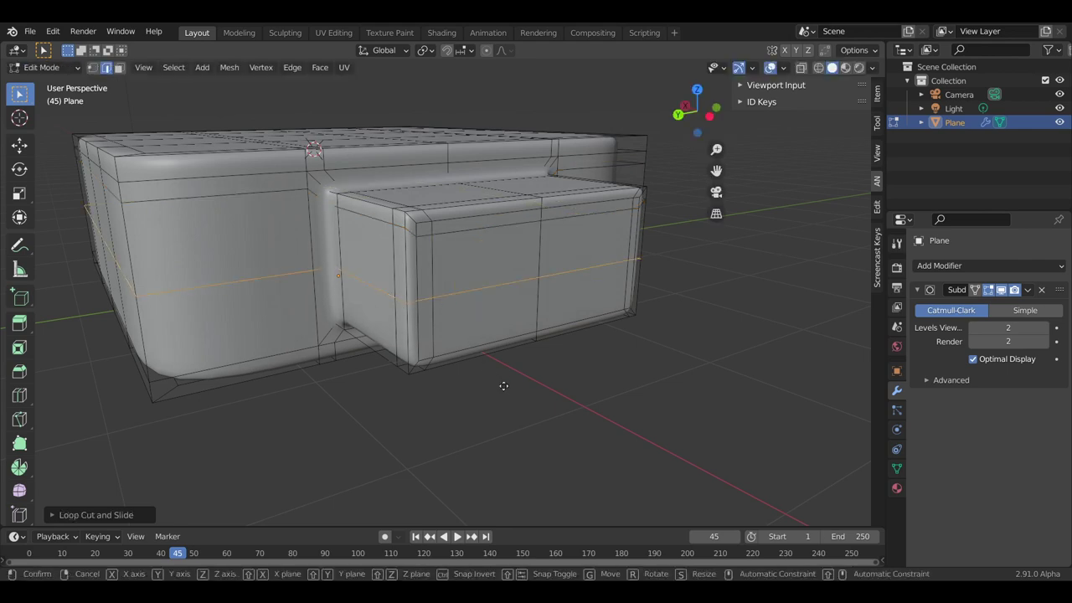
key("g")
left_click(489, 433)
middle_click_drag(489, 433, 421, 369)
mouse_move(384, 311)
middle_mouse_down("shift")
mouse_move(439, 319)
mouse_move(390, 266)
middle_mouse_up("shift")
scroll(414, 268, "down", 2)
key("Tab")
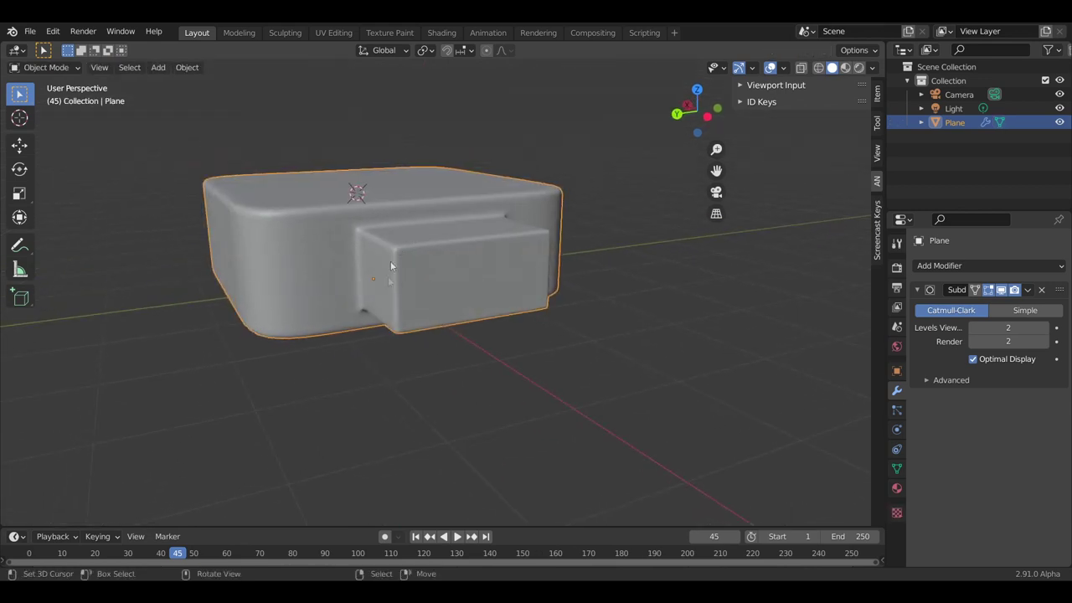
- Return to Edit Mode and zoom in on the recessed front of the box
mouse_move(526, 257)
middle_mouse_down()
mouse_move(328, 277)
mouse_move(521, 283)
mouse_move(574, 272)
mouse_move(569, 280)
middle_mouse_up()
key("Tab")
scroll(553, 280, "up", 2)
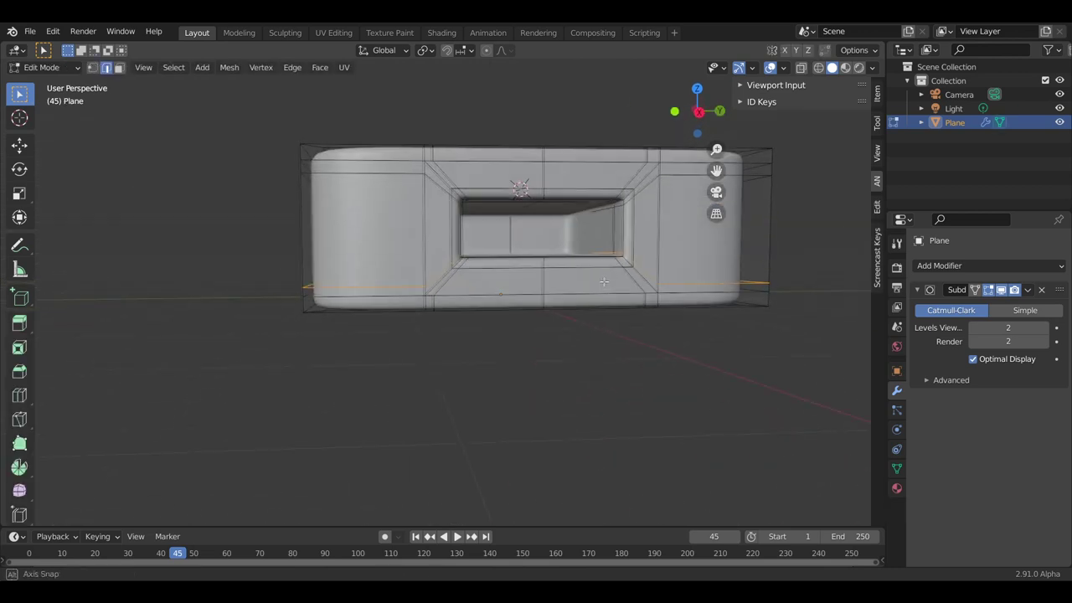
scroll(536, 281, "up", 2)
scroll(519, 283, "up", 2)
middle_click_drag(519, 283, 516, 285)
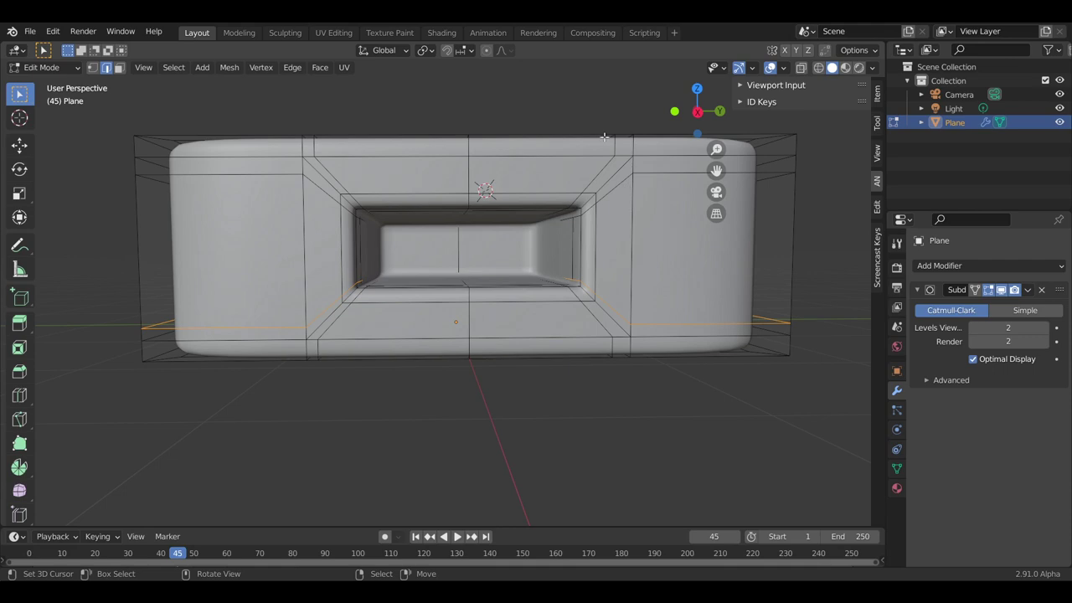
- Inspect the box's top from several angles, then deselect the bottom edge loops
middle_click_drag(603, 139, 583, 237)
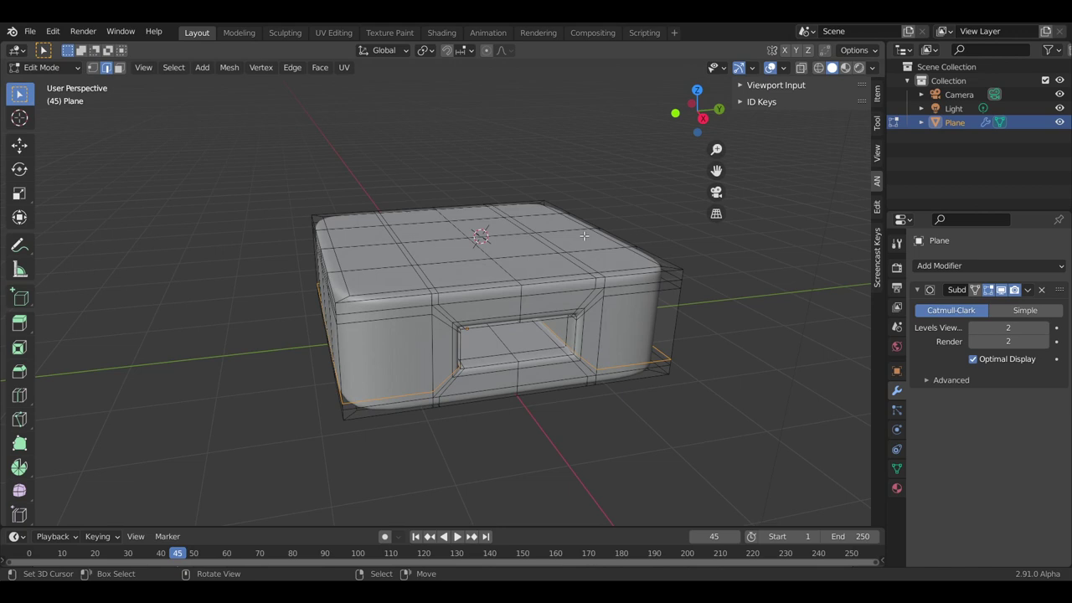
middle_click_drag(632, 289, 288, 285)
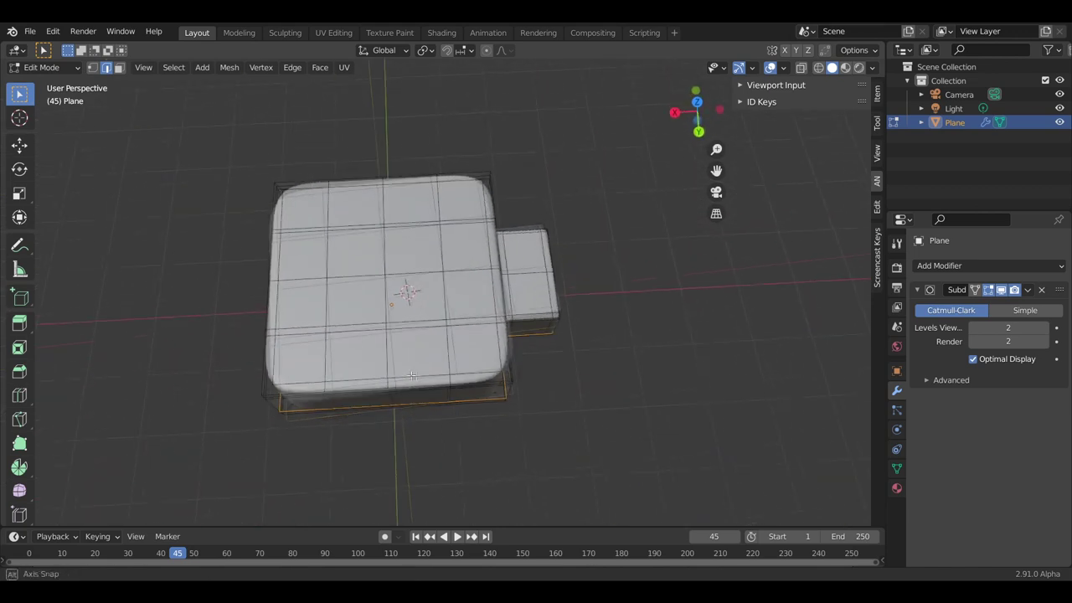
middle_click_drag(360, 268, 397, 351)
middle_click_drag(404, 292, 618, 156)
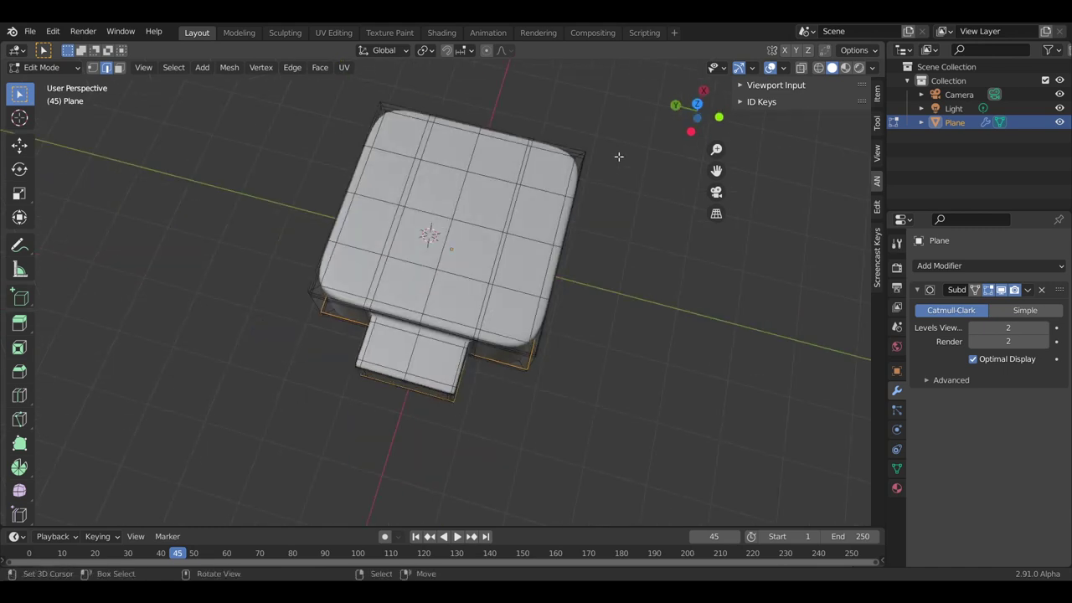
scroll(619, 157, "up", 2)
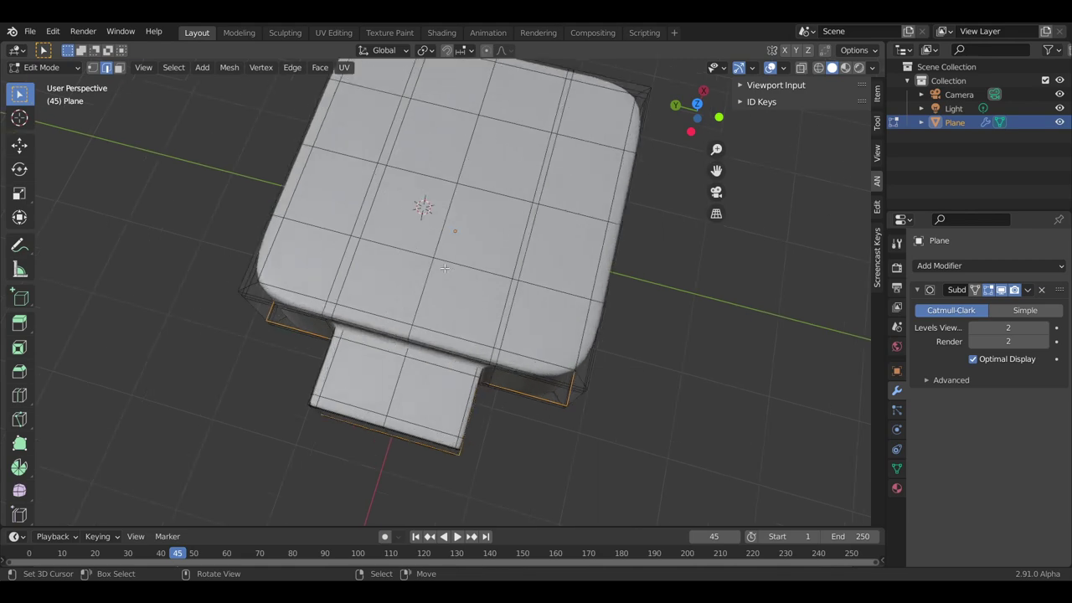
scroll(620, 157, "up", 4)
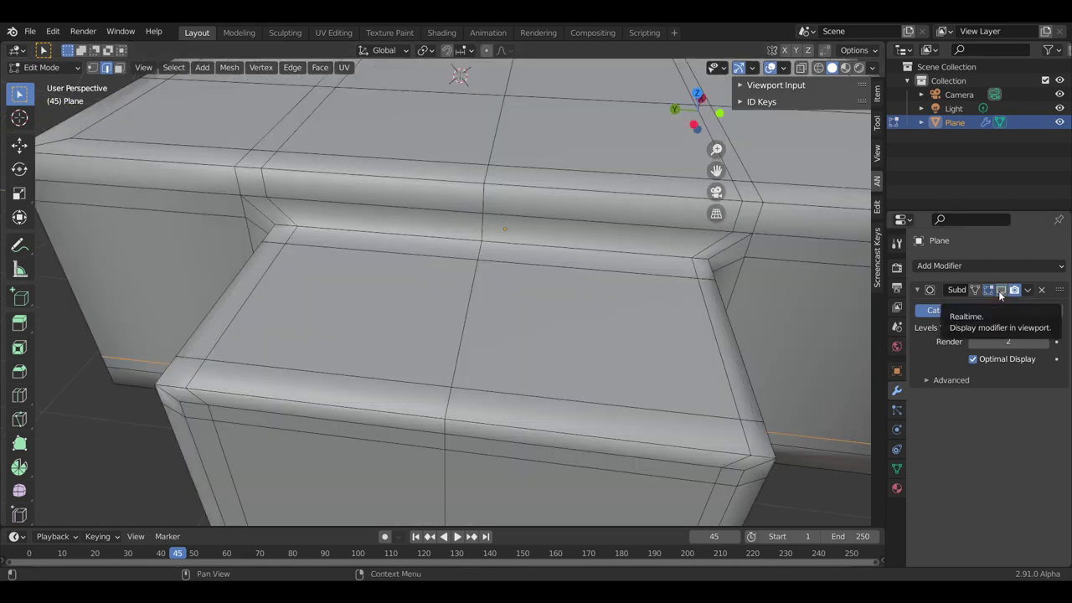
scroll(461, 265, "down", 3)
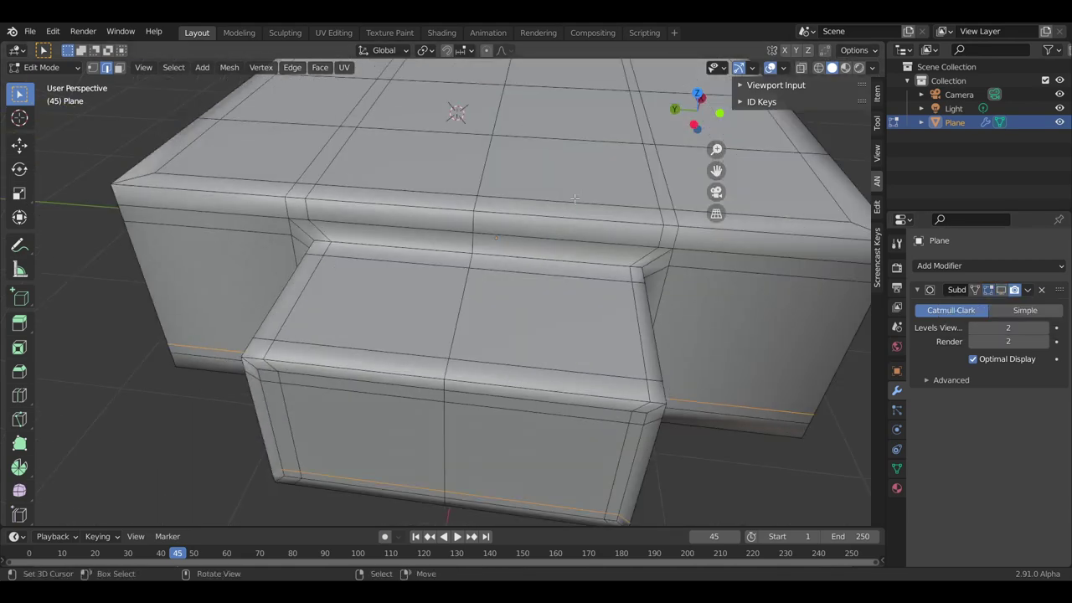
key("alt+a")
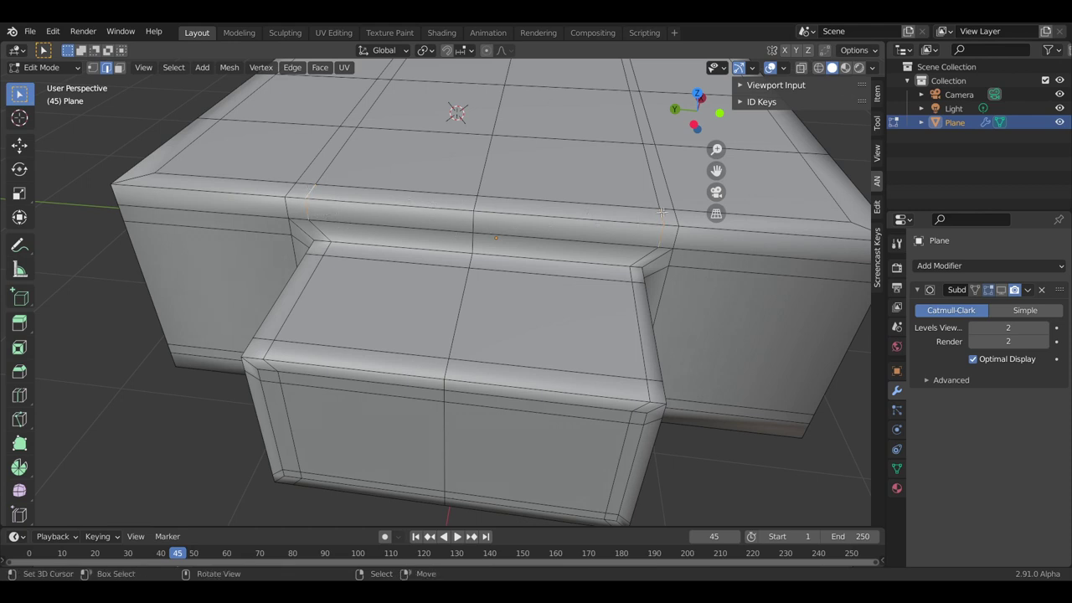
key("shift+s")
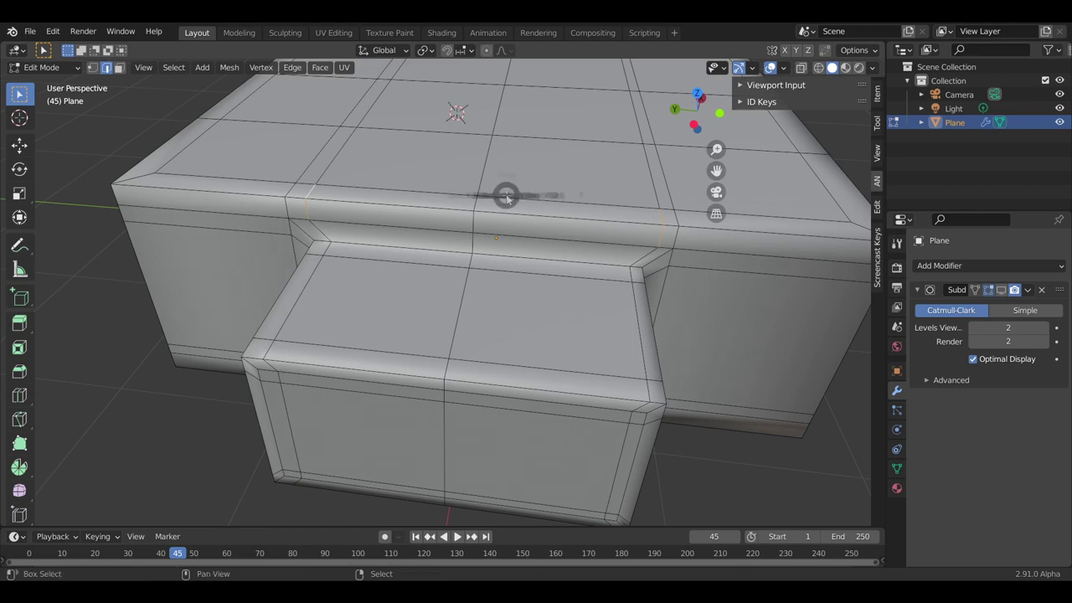
- Snap the 3D cursor to the vertex, then scale the two top-edge vertices along global Y to 0.86
left_click(502, 276)
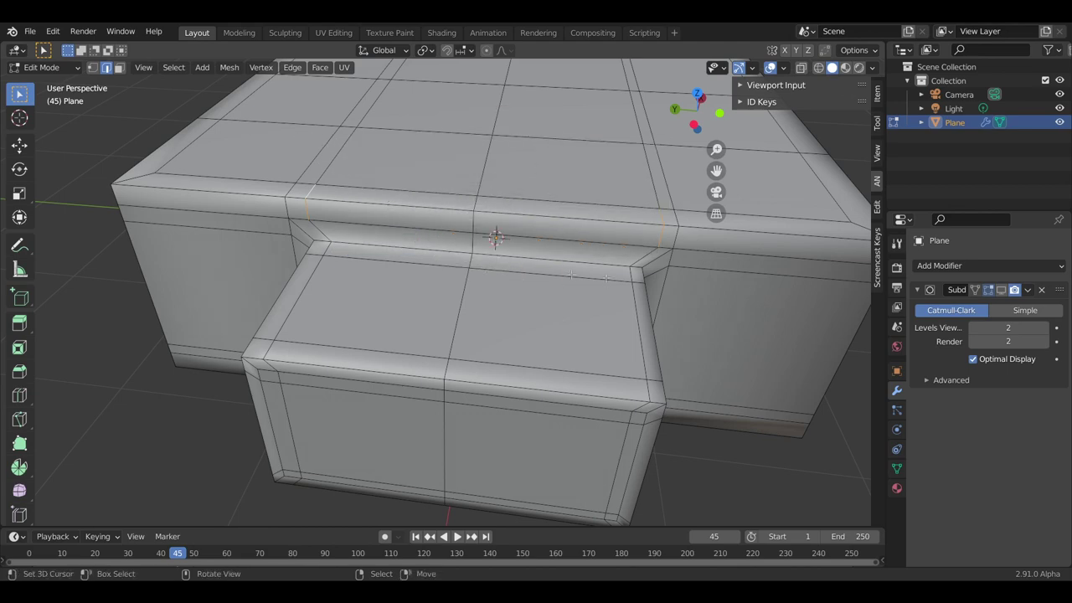
middle_click_drag(606, 278, 746, 244)
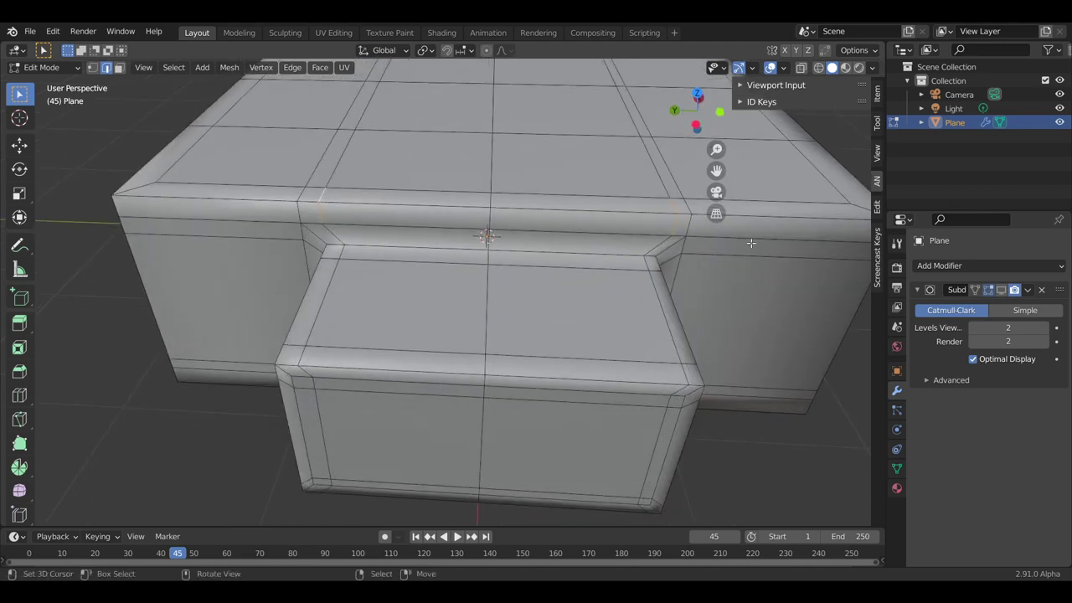
key("s")
key("x")
key("y")
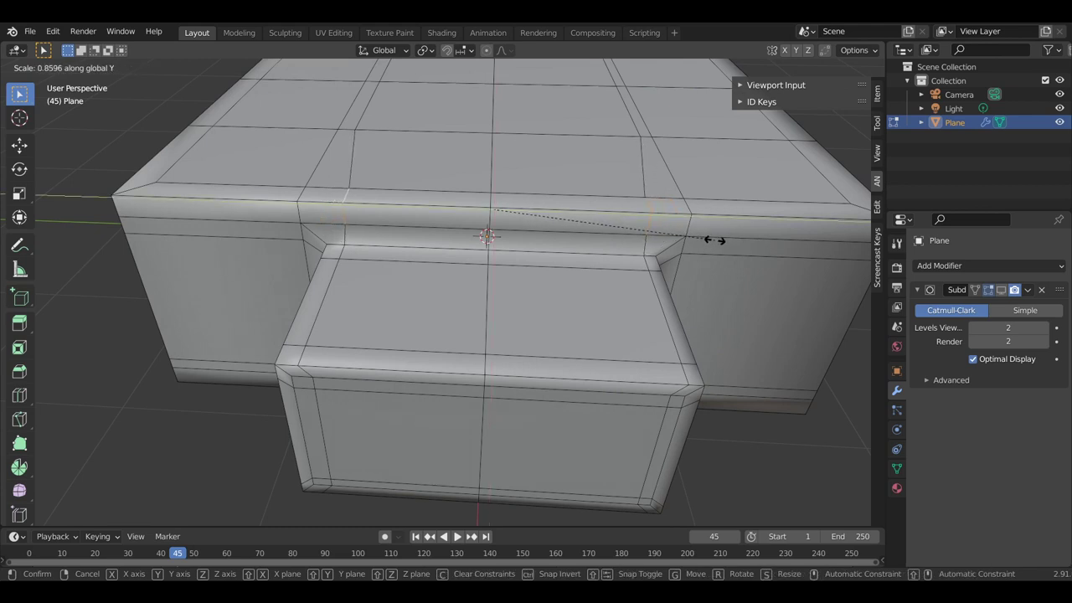
left_click(714, 240)
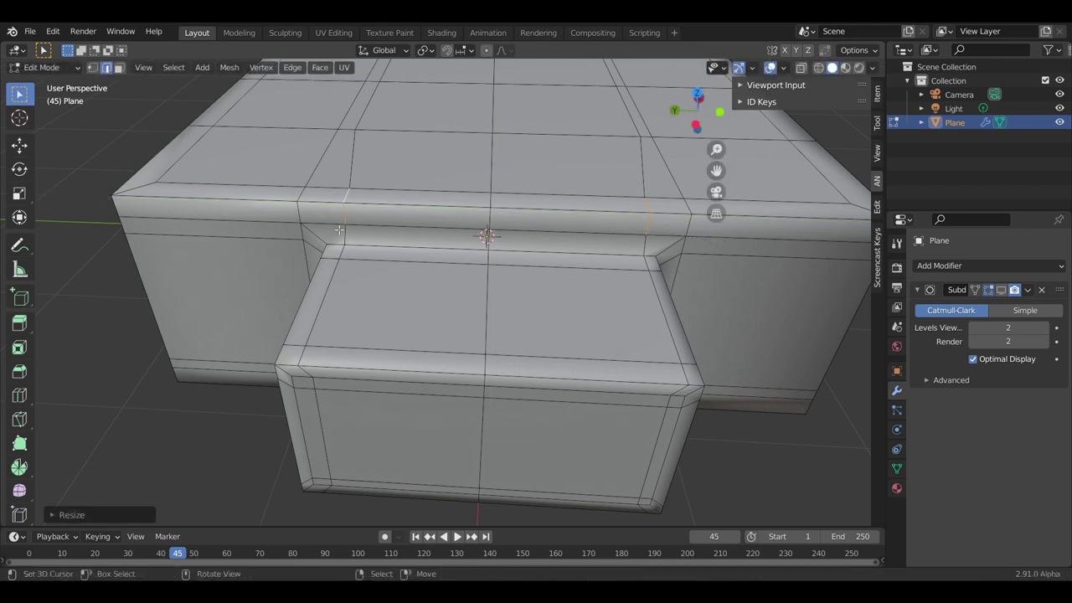
middle_click_drag(339, 228, 456, 290)
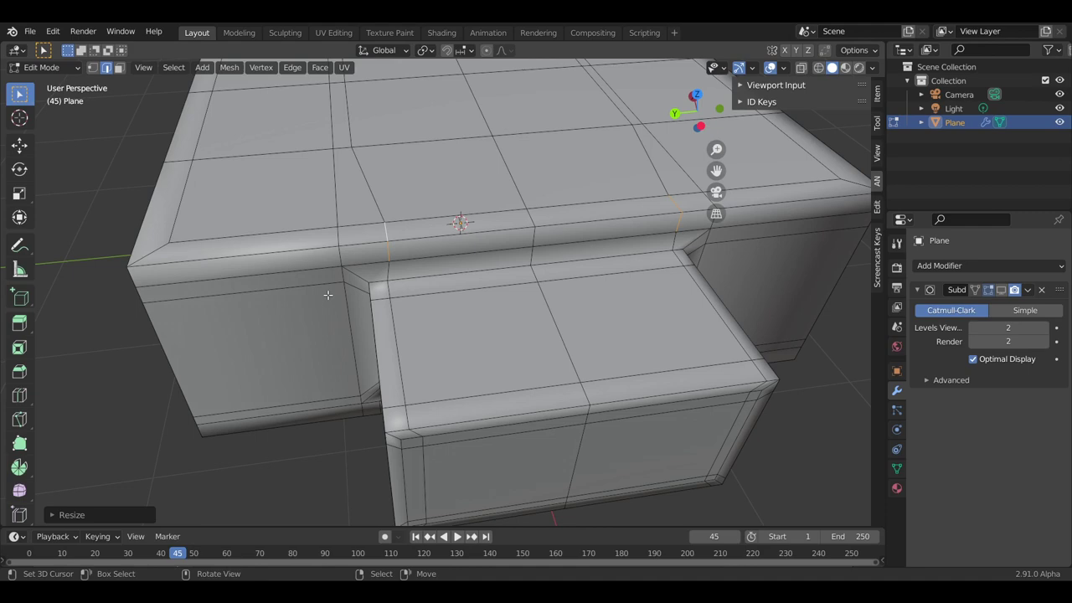
middle_click_drag(451, 264, 570, 347)
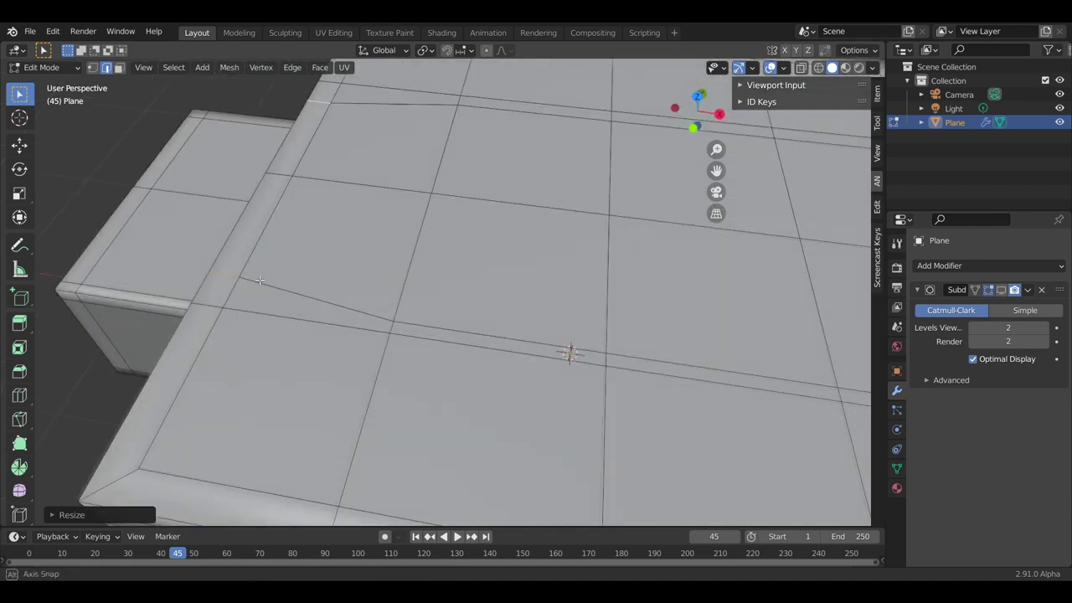
- Select the vertical edge at the box's back corner
scroll(514, 187, "down", 3)
mouse_move(482, 377)
middle_mouse_down()
mouse_move(641, 263)
mouse_move(600, 274)
mouse_move(614, 176)
middle_mouse_up()
scroll(600, 274, "up", 2)
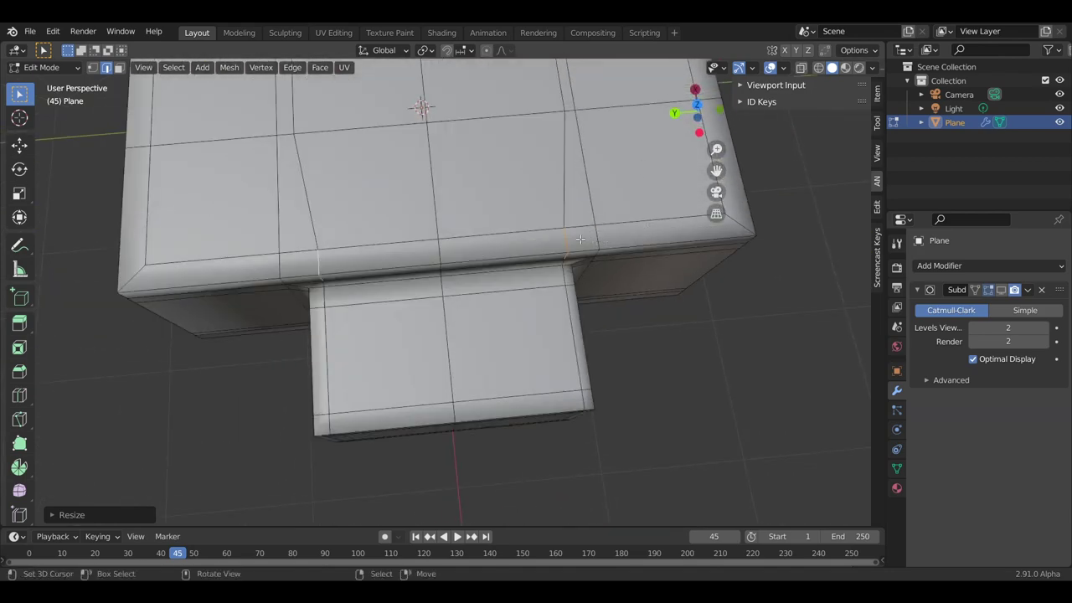
middle_click_drag(579, 239, 473, 242)
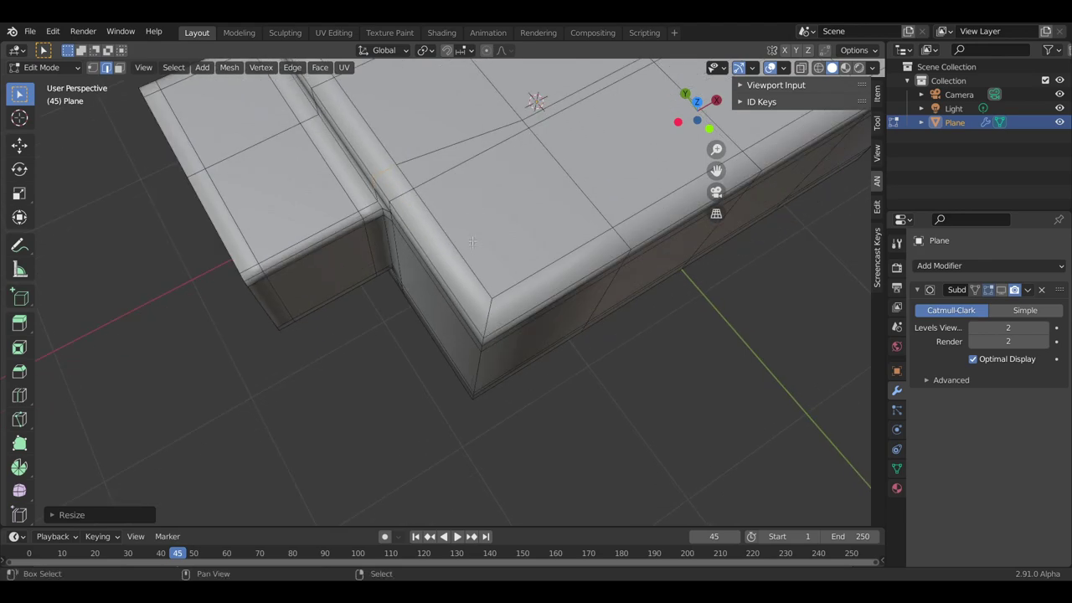
left_click(480, 312)
mouse_move(142, 77)
middle_mouse_down()
mouse_move(394, 173)
mouse_move(467, 239)
middle_mouse_up()
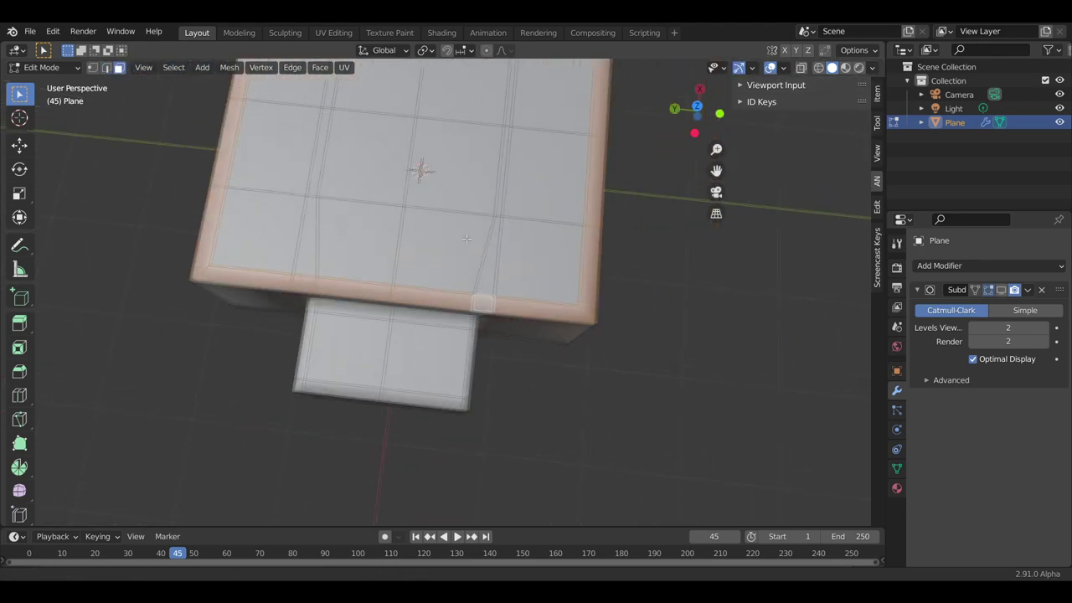
scroll(466, 239, "up", 2)
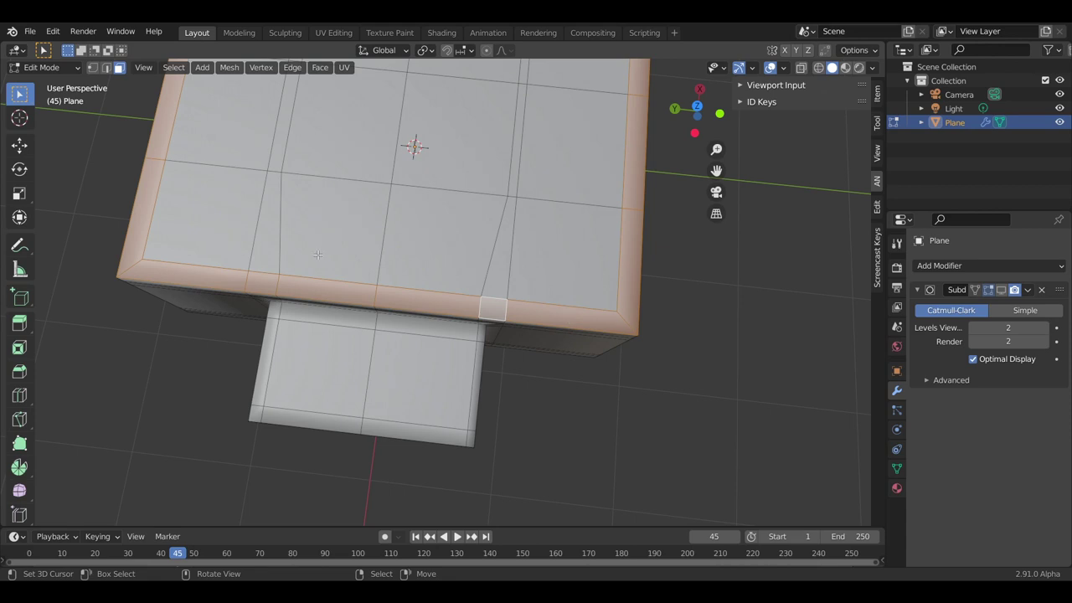
- Select the top rim edge loop and add the vertical loop beside the protrusion
middle_click_drag(567, 320, 403, 160)
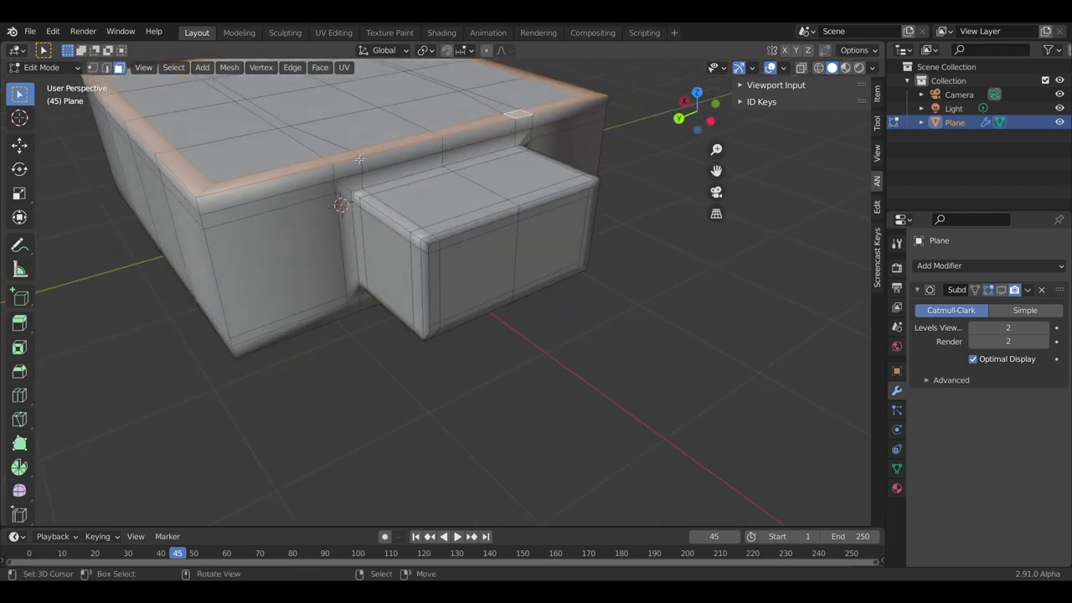
middle_click_drag(366, 175, 303, 183, "alt")
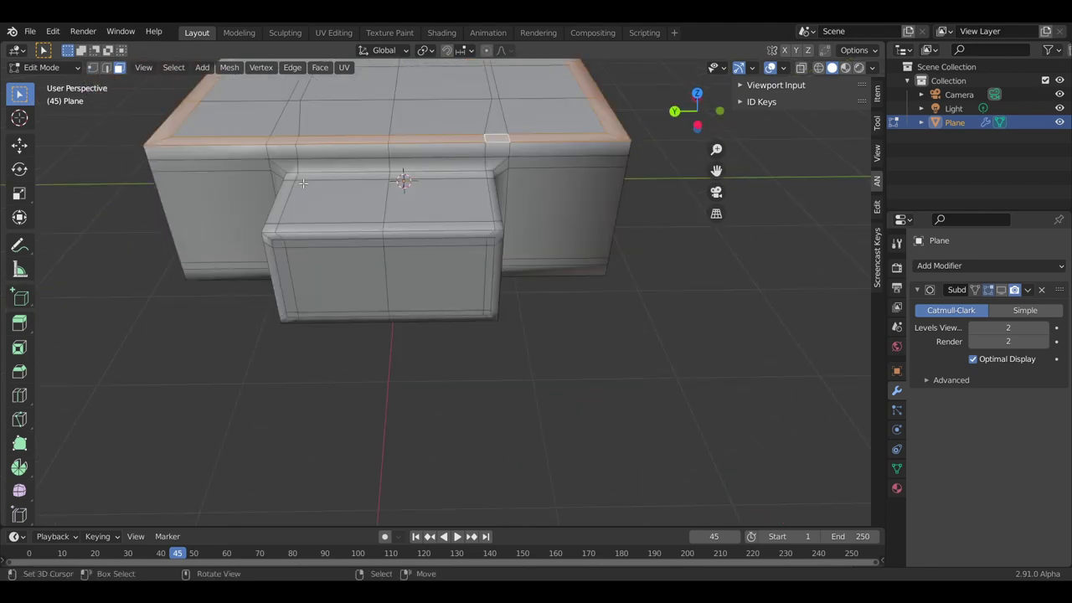
mouse_move(307, 203)
middle_mouse_down()
mouse_move(542, 239)
mouse_move(446, 247)
middle_mouse_up()
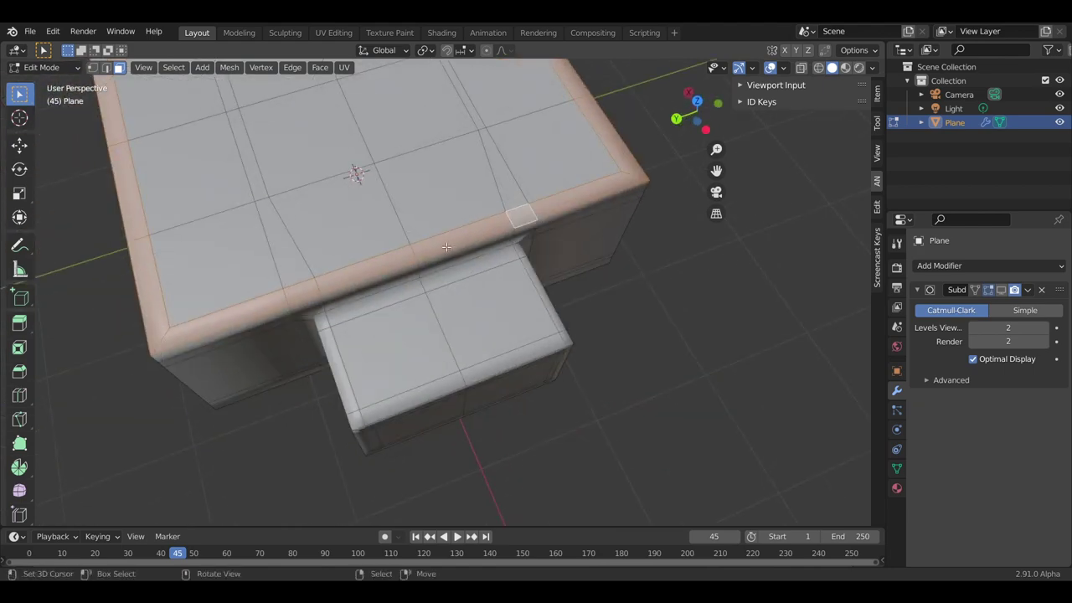
middle_click_drag(544, 278, 518, 160)
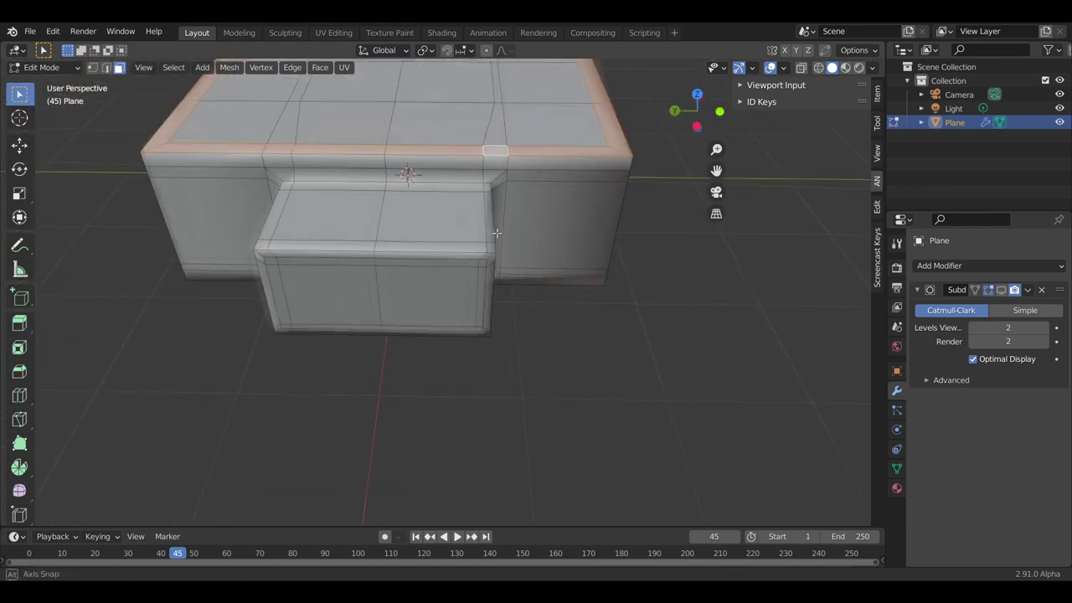
right_click(514, 158, "alt+shift")
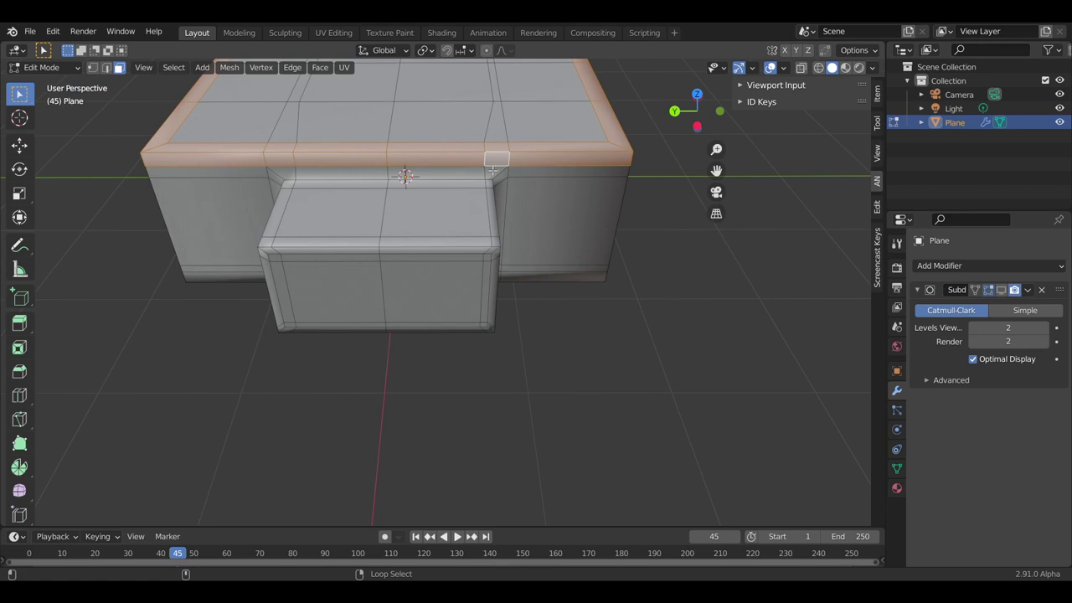
mouse_move(586, 210)
middle_mouse_down()
mouse_move(389, 136)
mouse_move(404, 134)
middle_mouse_up()
right_click(340, 195, "alt+shift")
middle_click_drag(340, 195, 289, 118)
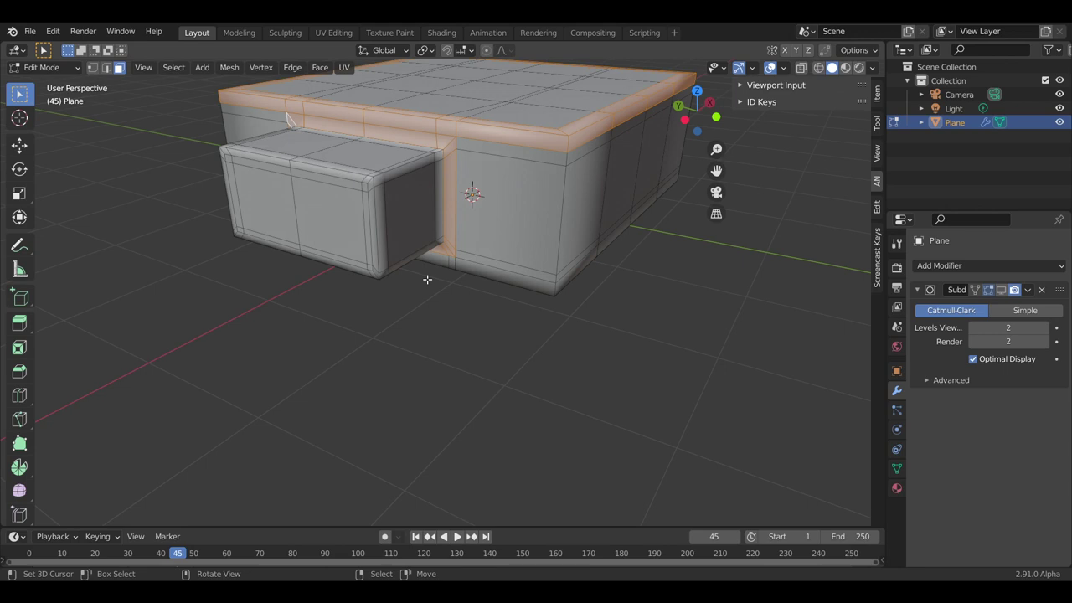
middle_click_drag(427, 279, 398, 220)
- Knife-cut a new edge across the broad face, ending at the existing vertex
key("k")
left_click(362, 252)
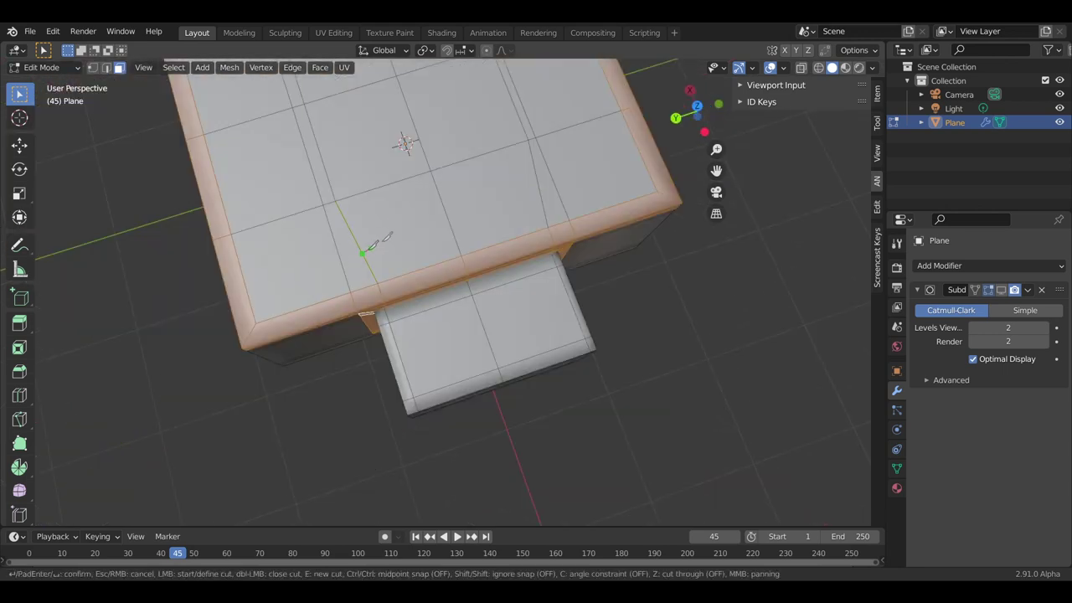
left_click(542, 196)
key("Return")
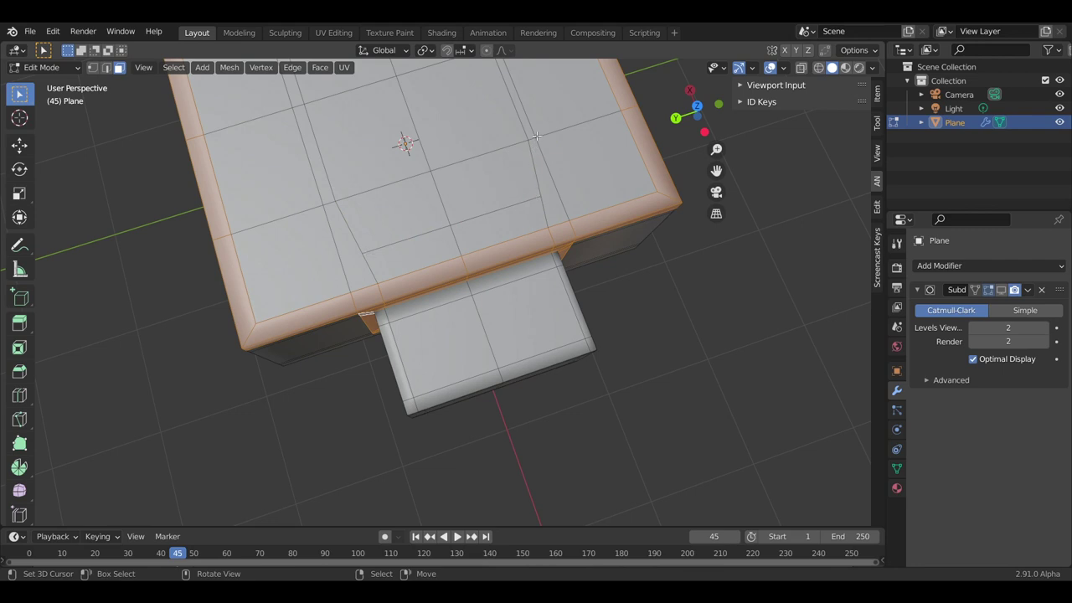
- In edge select mode, select the upper, left and lower edges of the broad face
left_click(434, 153)
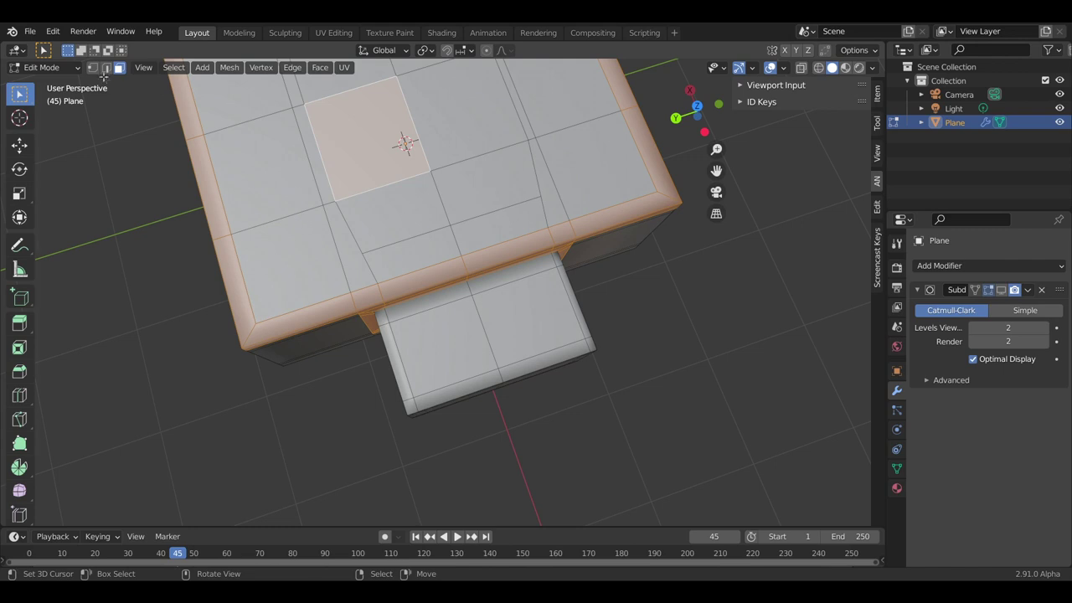
left_click(105, 67)
left_click(329, 164)
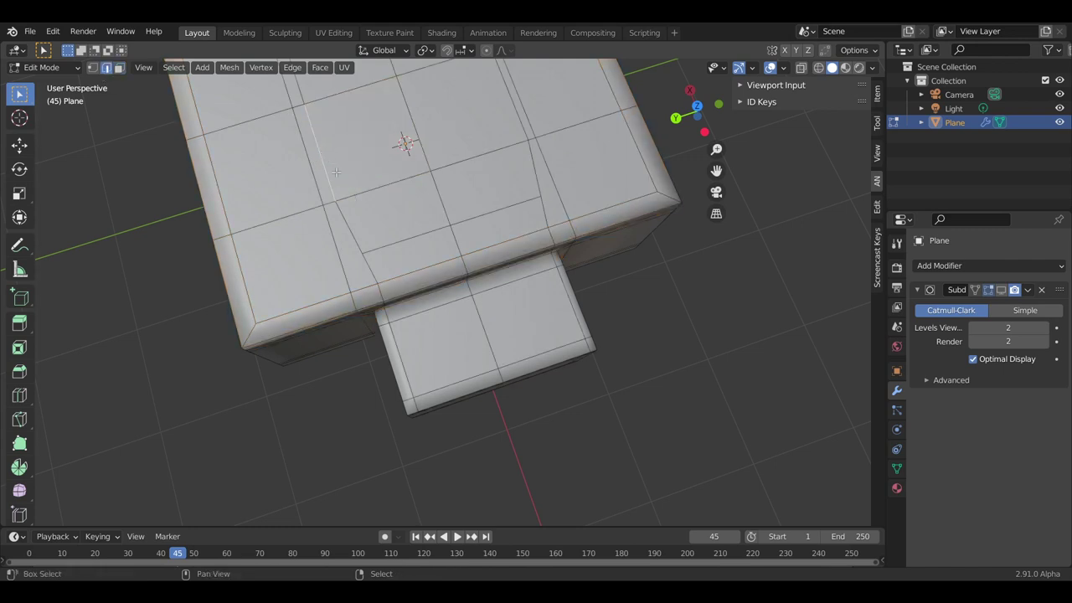
left_click(353, 216)
left_click(516, 118)
scroll(520, 161, "up", 3)
middle_click_drag(520, 162, 568, 146, "shift")
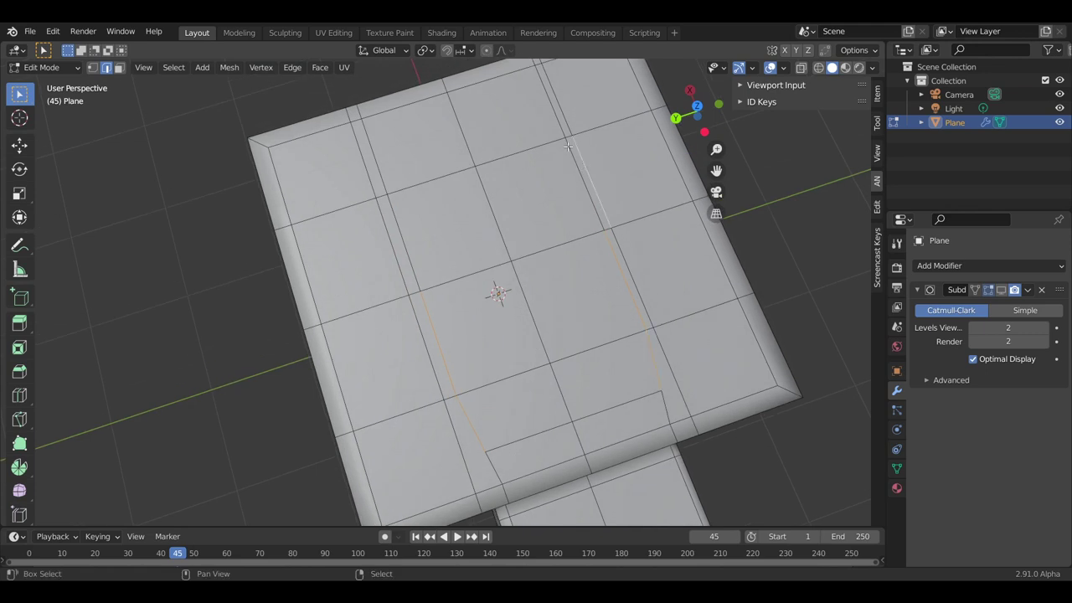
left_click(547, 107)
left_click(384, 155, "shift")
left_click(396, 221, "shift")
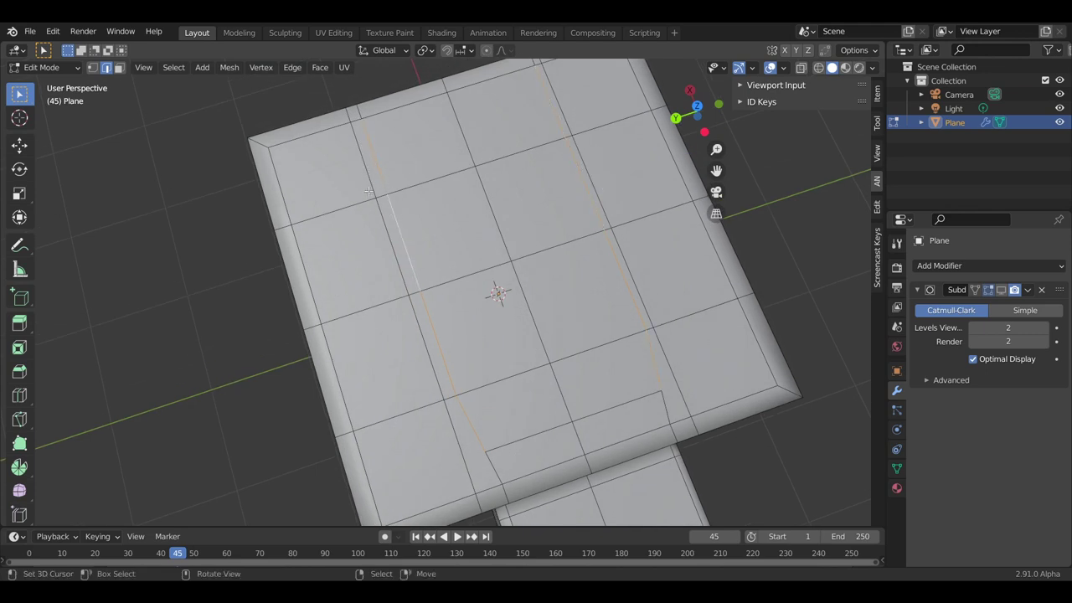
- Start a second knife cut at the corner vertex
mouse_move(431, 367)
middle_mouse_down()
mouse_move(572, 319)
mouse_move(542, 327)
middle_mouse_up()
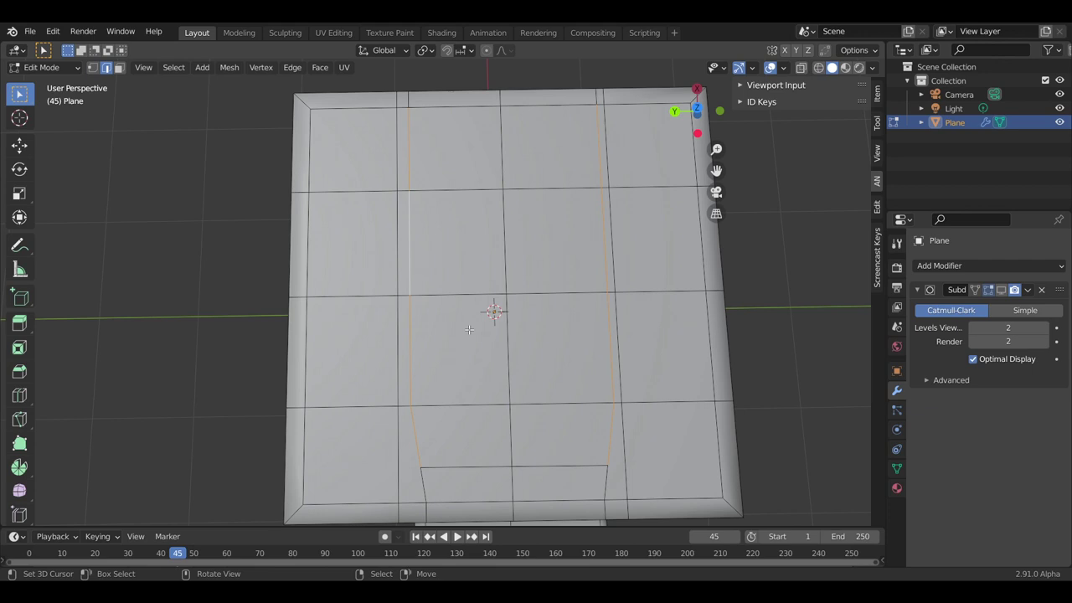
scroll(459, 379, "down", 3)
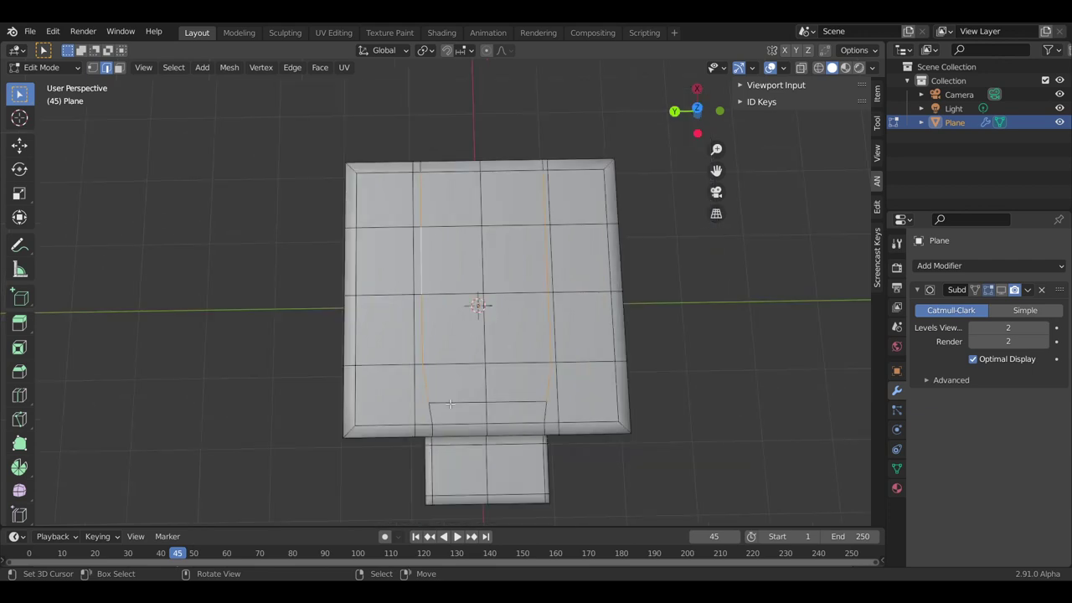
scroll(436, 442, "up", 3)
key("k")
left_click(550, 309)
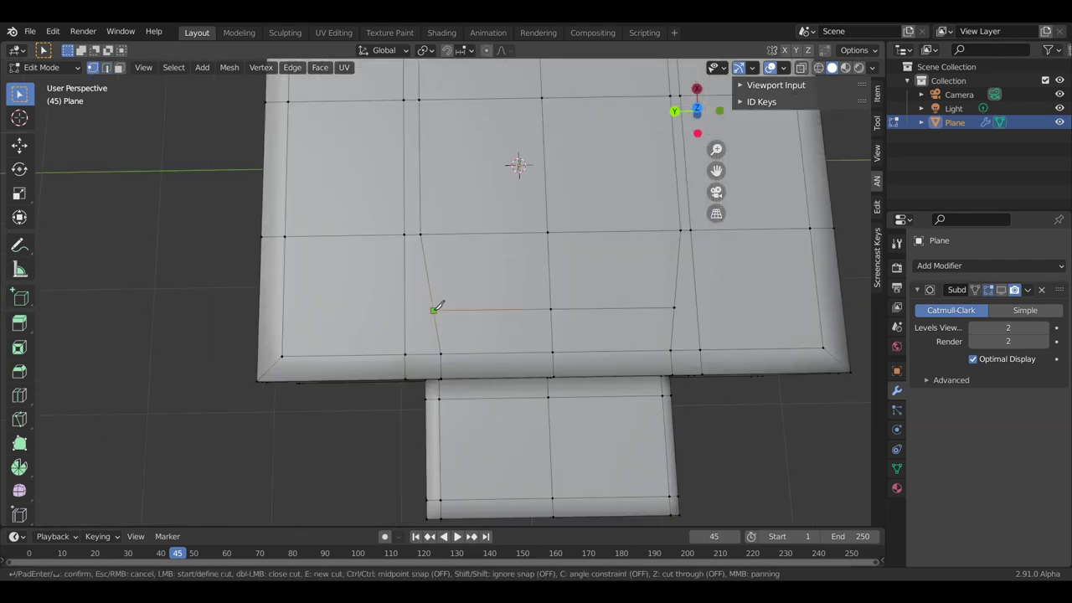
- Finish the knife cut through the left, right and upper vertices to form a trapezoid
left_click(436, 310)
left_click(405, 234)
left_click(675, 305)
left_click(690, 228)
key("Return")
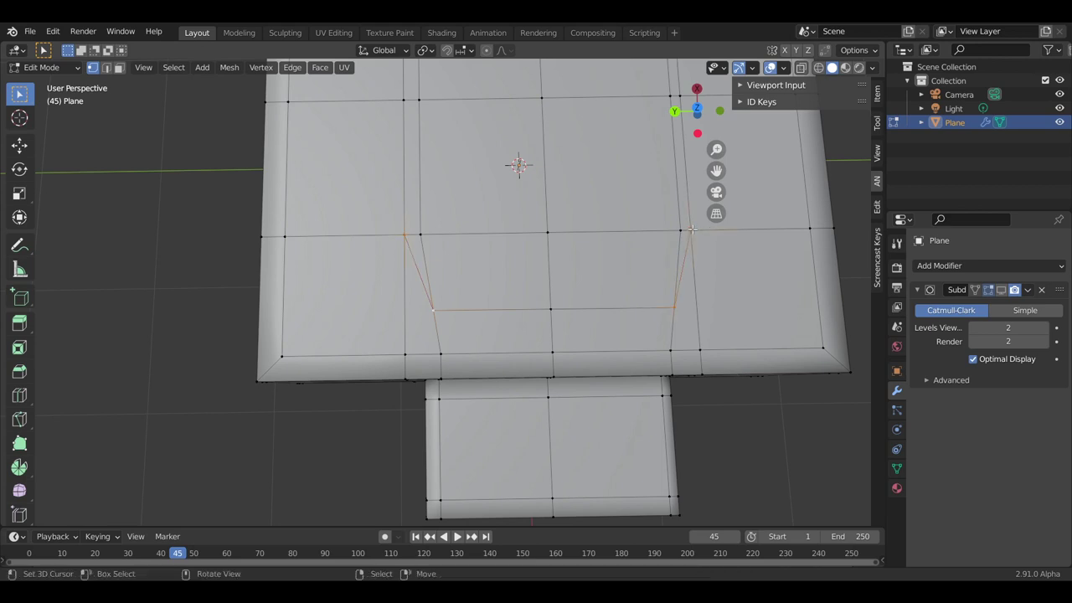
- Dissolve the two slanted edges, then select the trapezoid corner vertex in top view
scroll(665, 246, "down", 1)
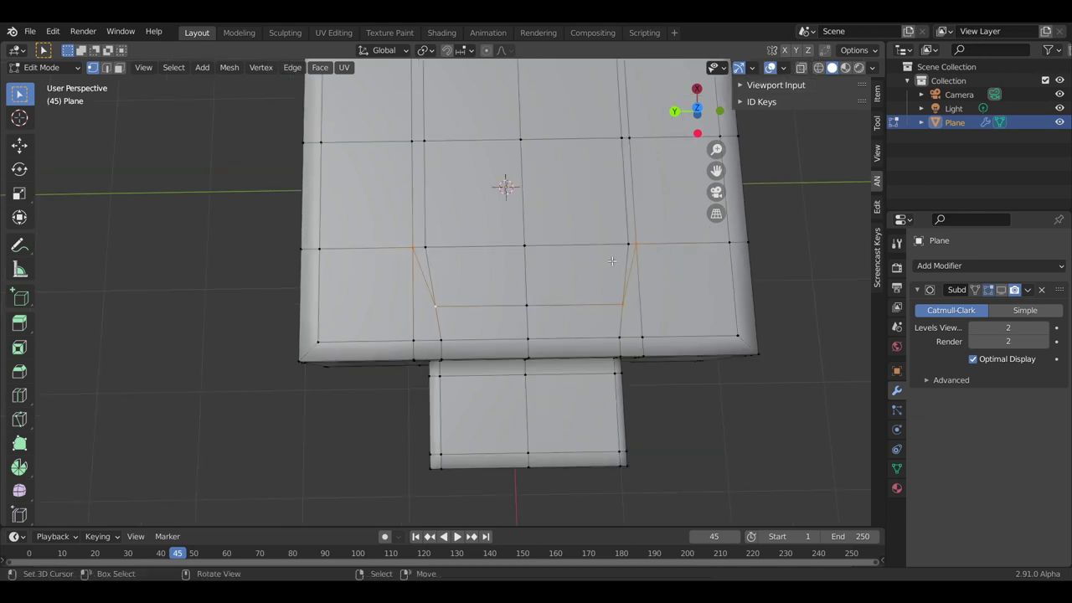
key("2")
left_click(432, 268)
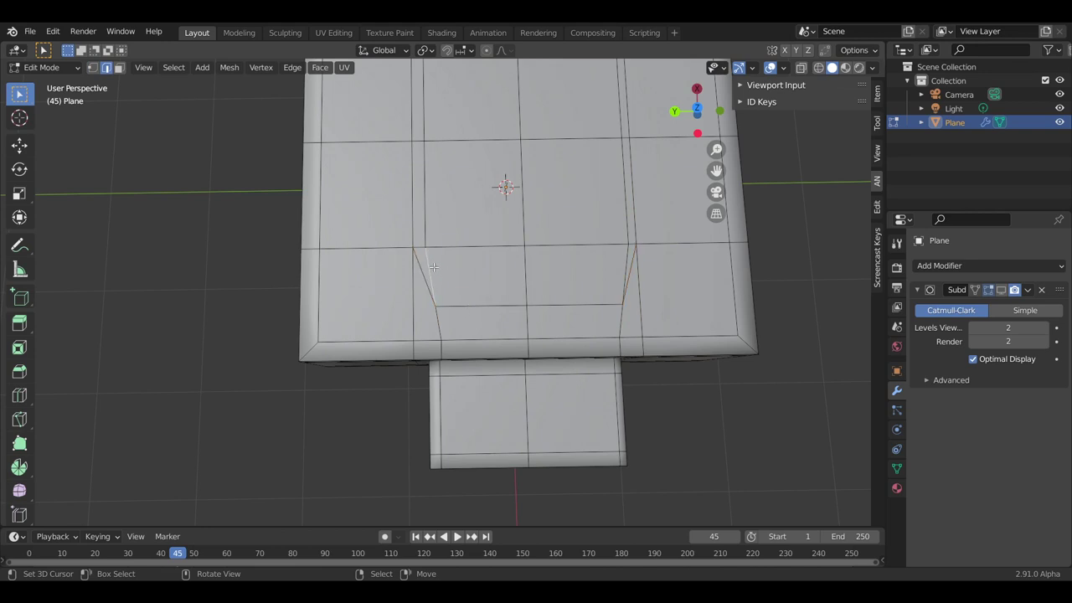
left_click(622, 257, "shift")
key("x")
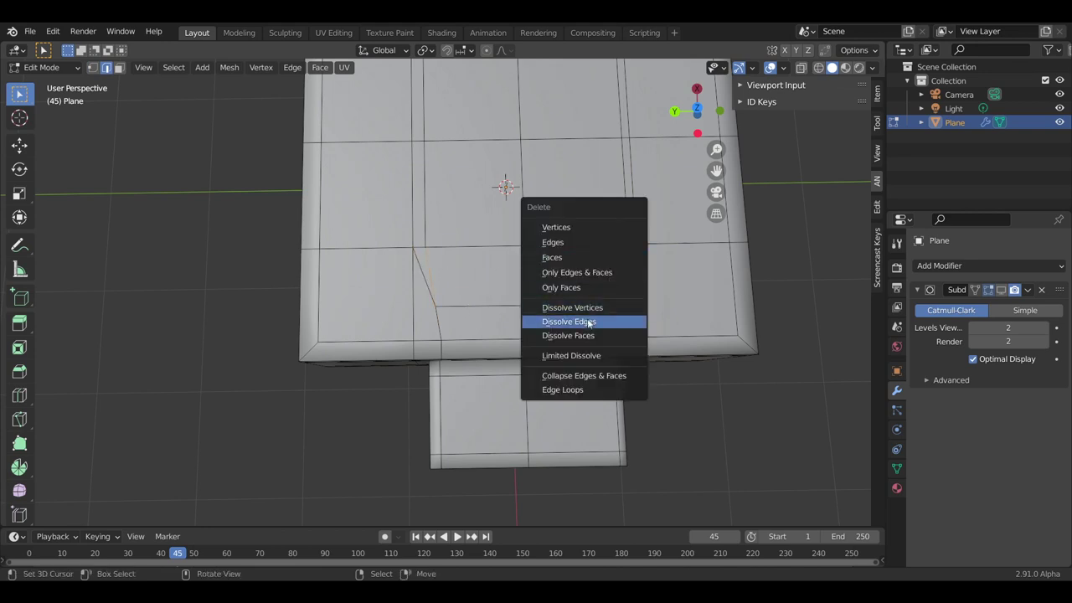
left_click(590, 323)
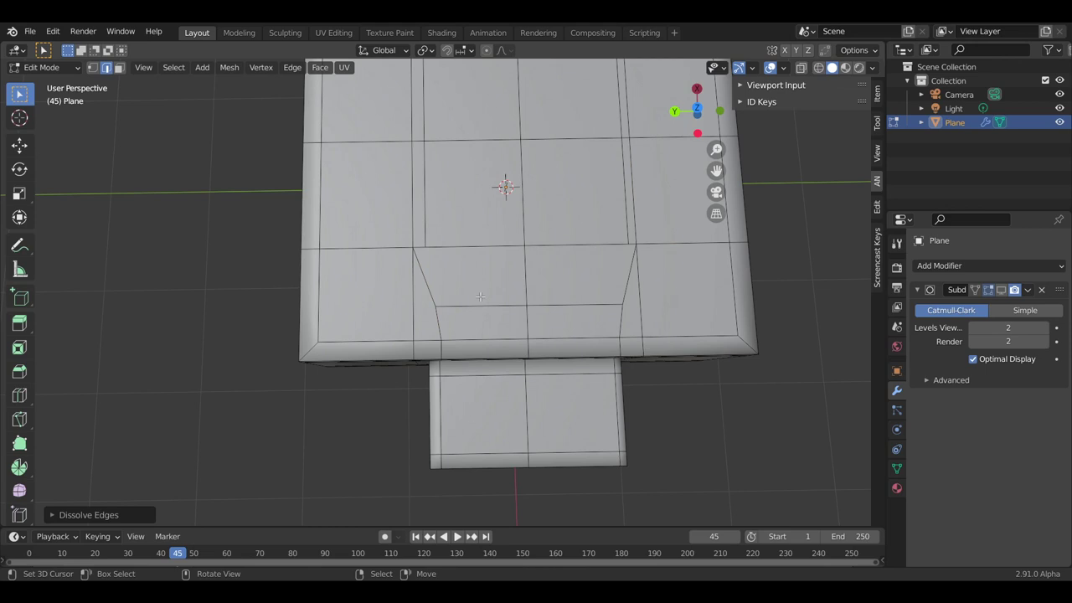
key("1")
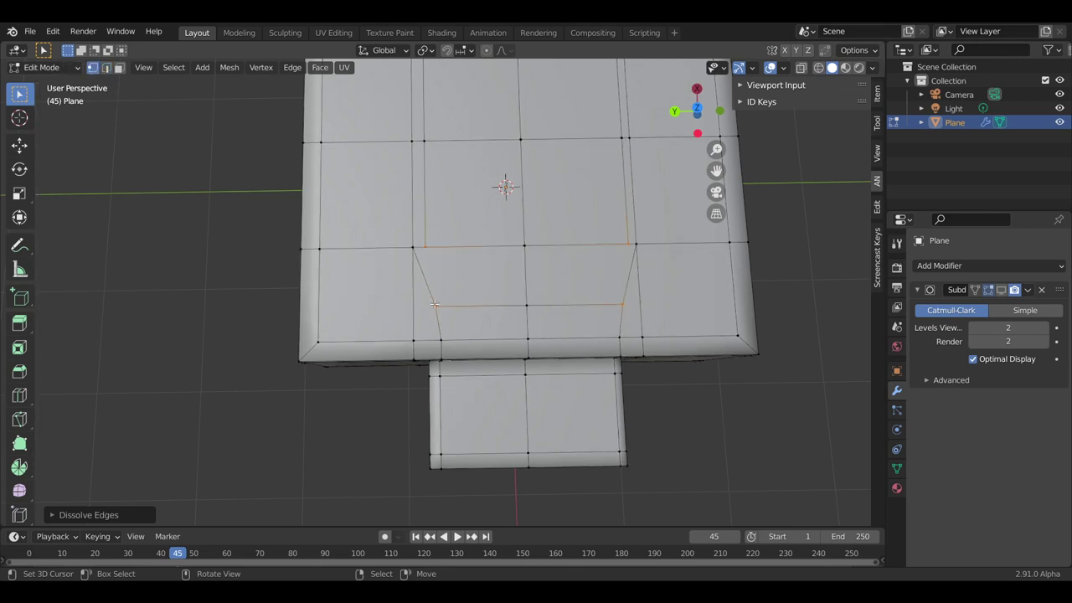
left_click(436, 305)
key("KP_7")
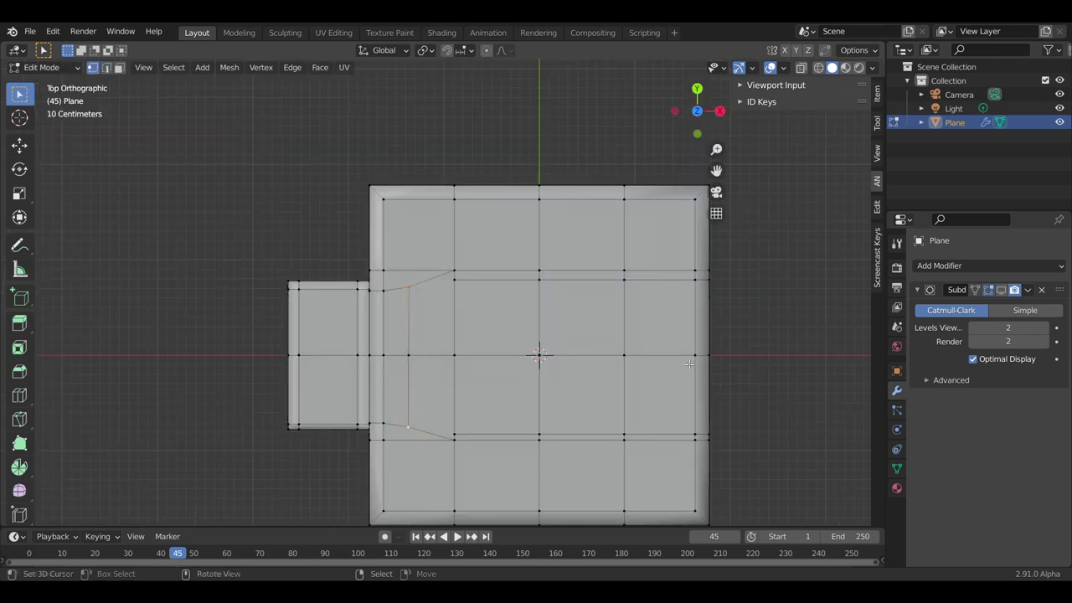
- Snap the 3D cursor to the selected vertex and narrow the trapezoid loop along Y
key("shift+s")
left_click(694, 445)
key("s")
key("x")
key("y")
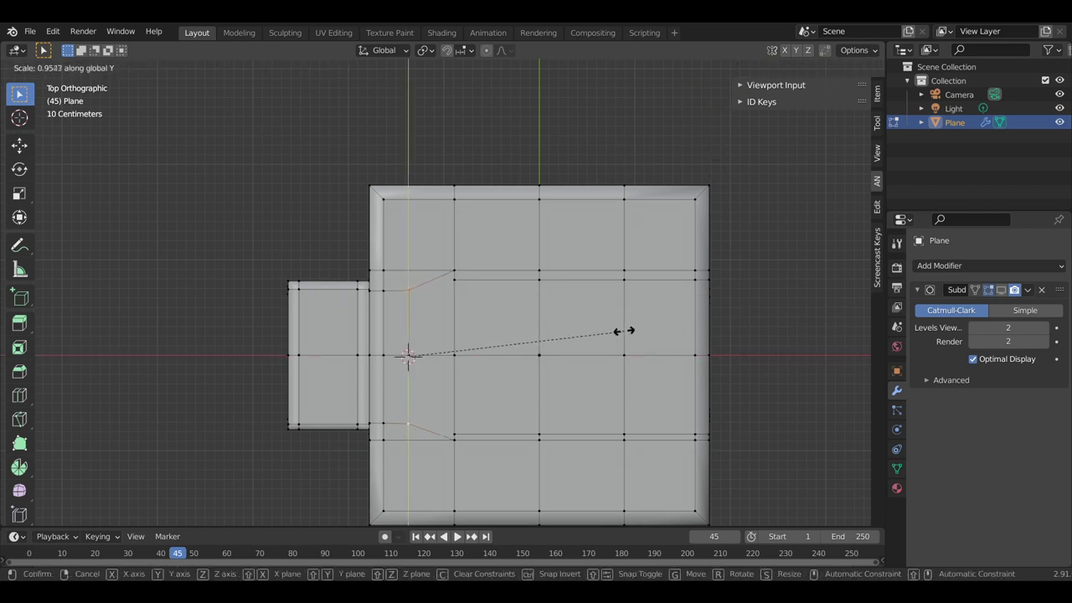
left_click(620, 332)
mouse_move(619, 332)
middle_mouse_down()
mouse_move(515, 414)
mouse_move(642, 377)
middle_mouse_up()
scroll(460, 260, "up", 4)
scroll(460, 260, "down", 3)
middle_click_drag(460, 261, 551, 285)
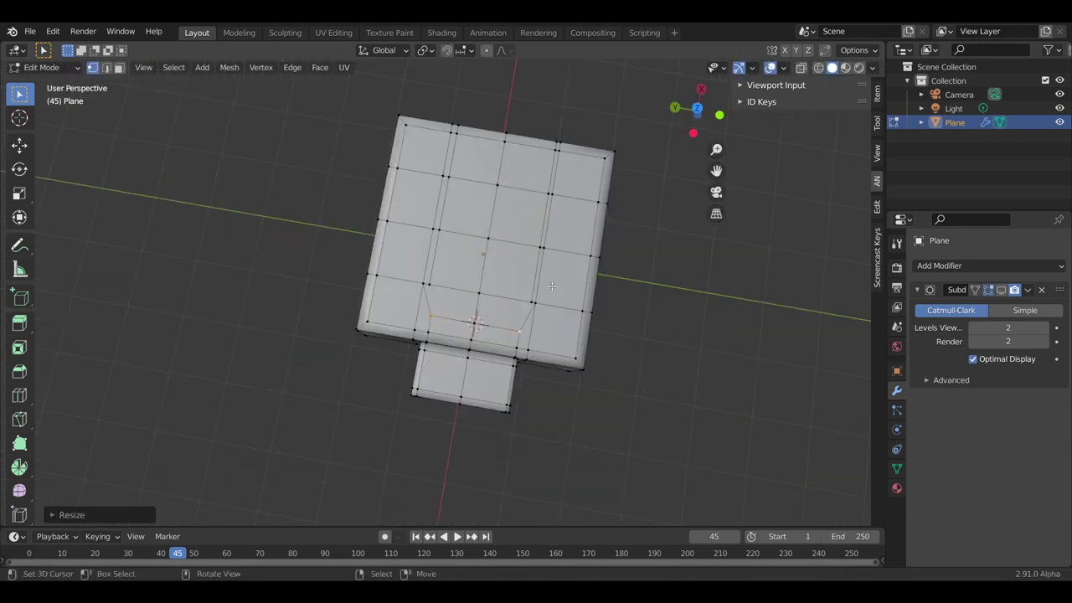
mouse_move(439, 226)
middle_mouse_down()
mouse_move(414, 292)
mouse_move(410, 268)
middle_mouse_up()
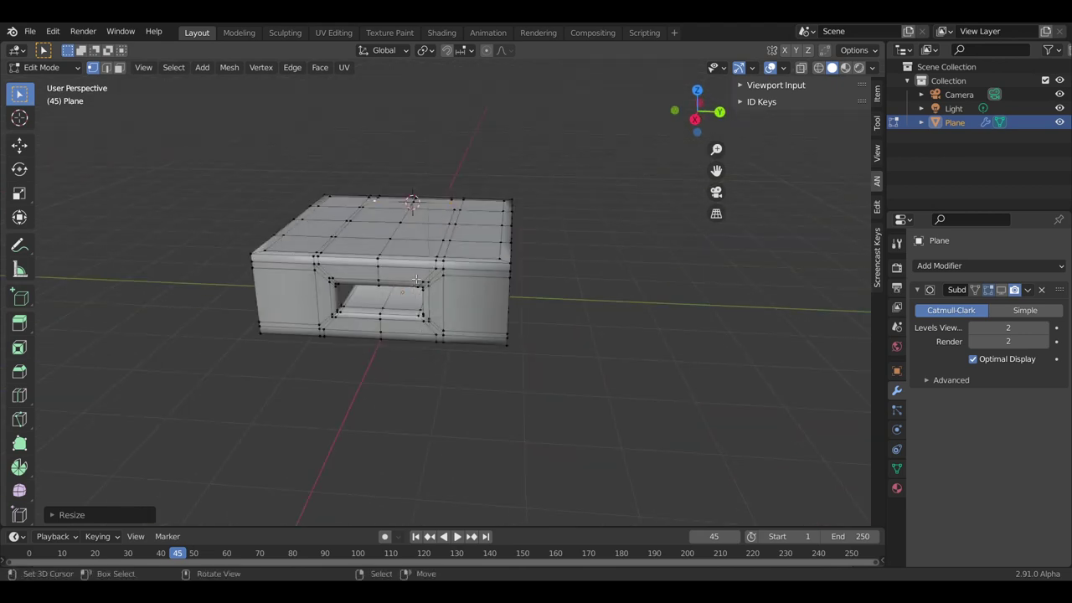
- Select the rim loop above the front slot, snap the cursor to it, and start scaling along Y
scroll(417, 279, "up", 1)
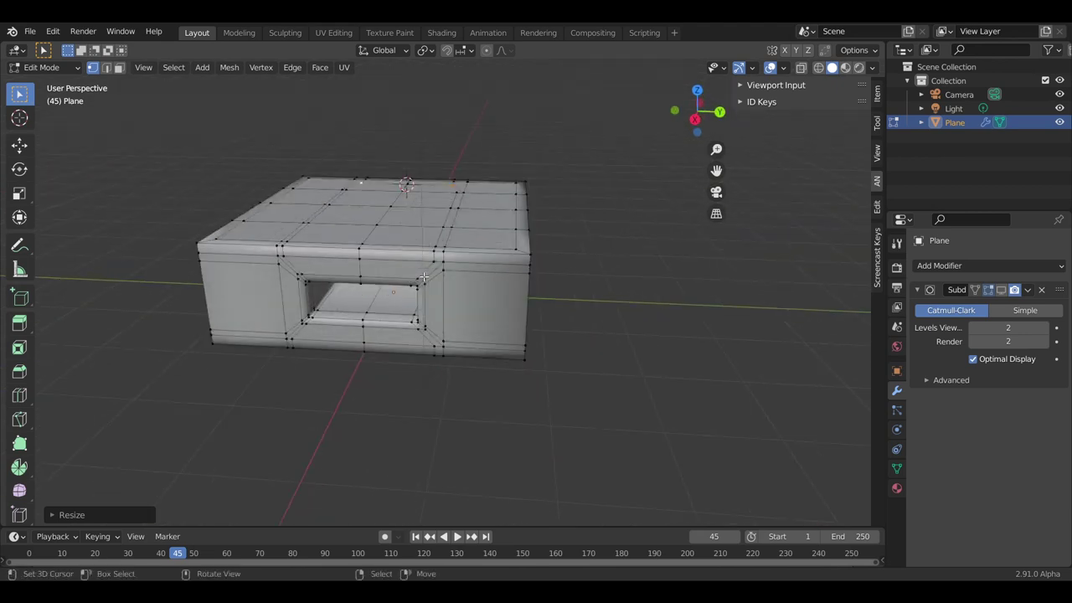
scroll(436, 268, "up", 1)
scroll(474, 245, "up", 2)
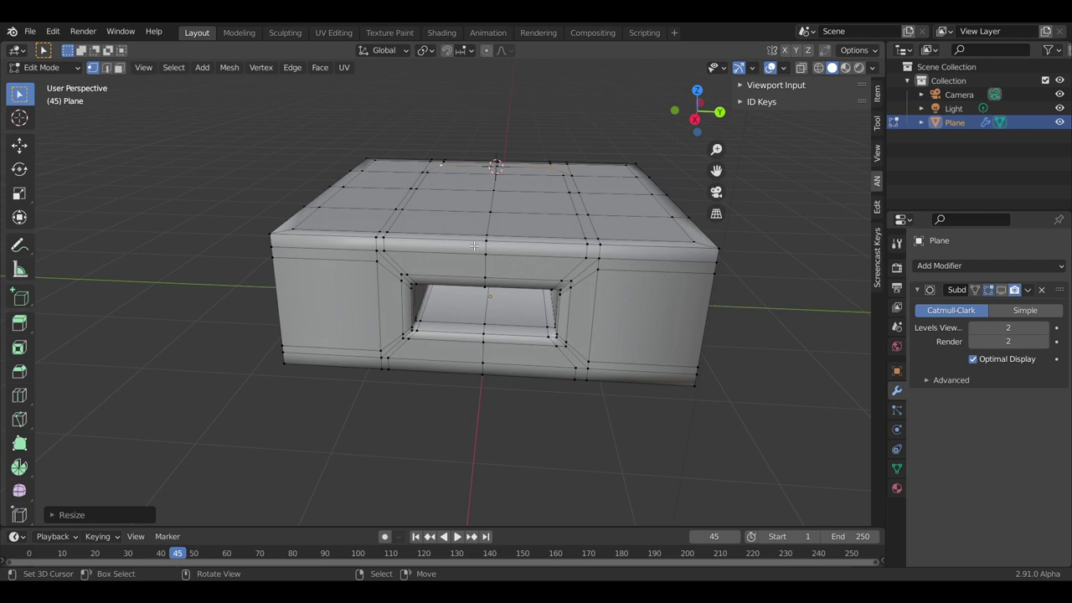
scroll(473, 245, "up", 1)
middle_click_drag(474, 246, 391, 287)
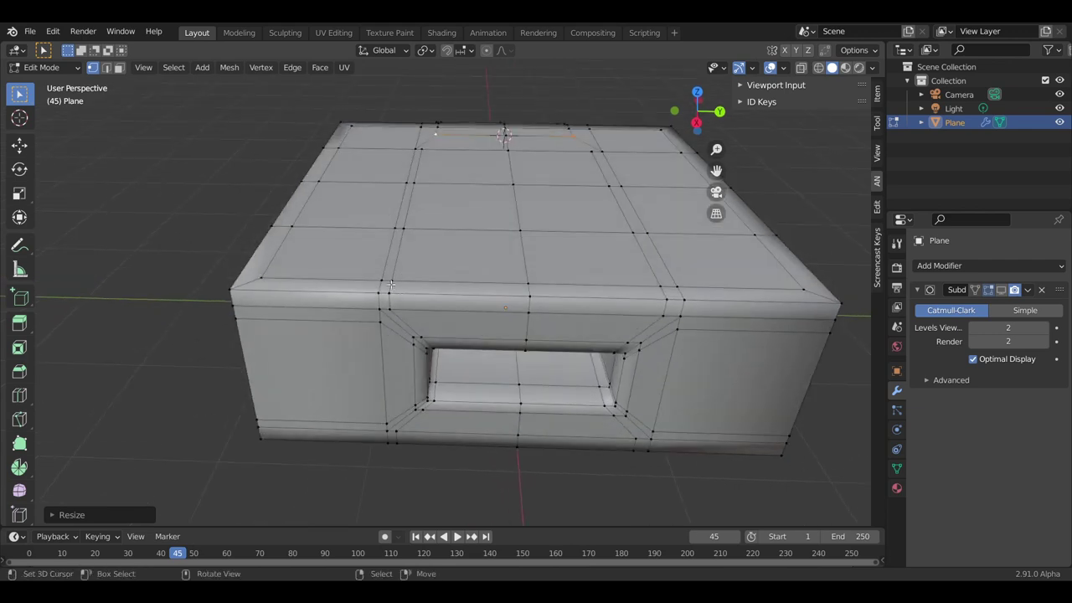
left_click(391, 287, "shift")
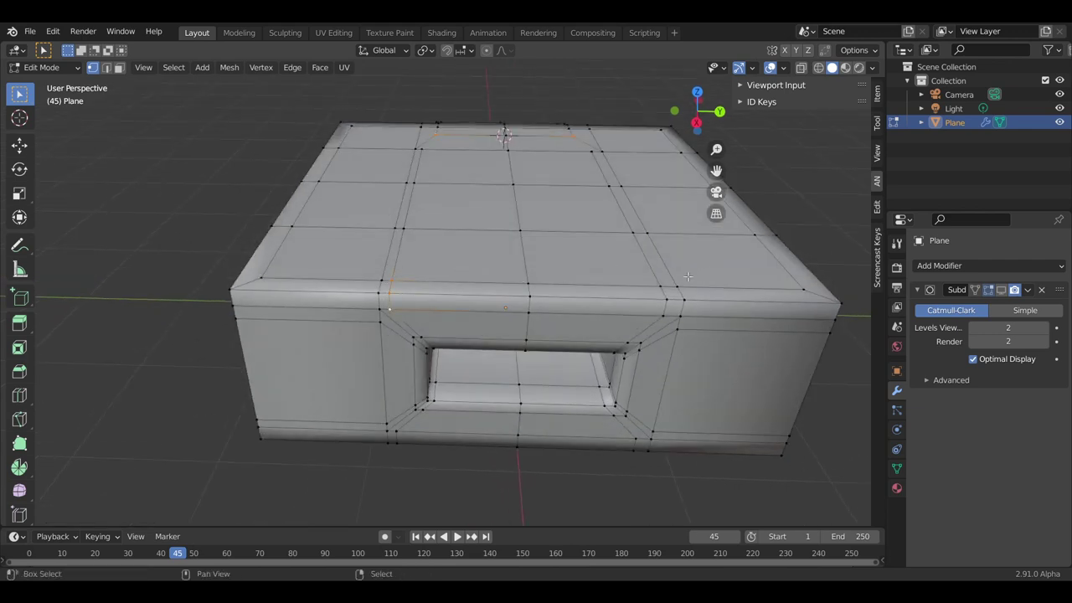
left_click(665, 293, "shift")
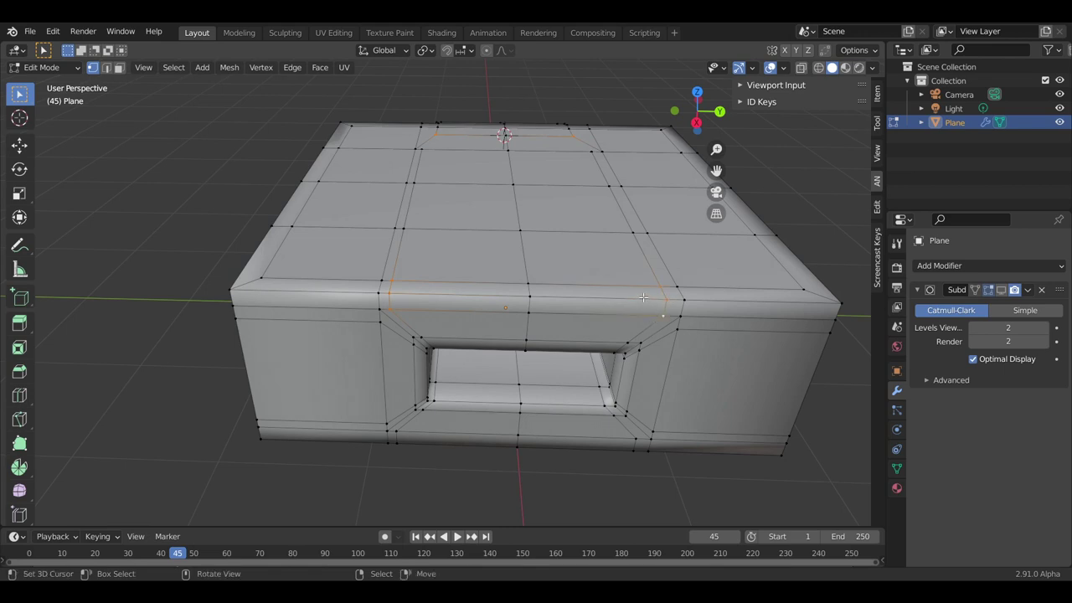
key("shift+s")
left_click(576, 376)
key("s")
key("x")
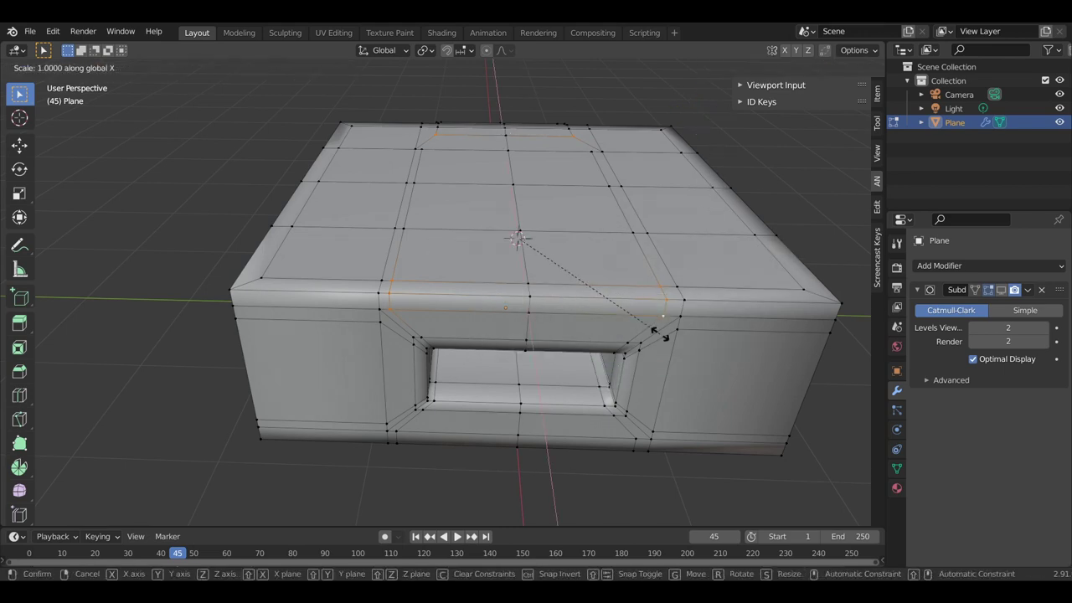
key("y")
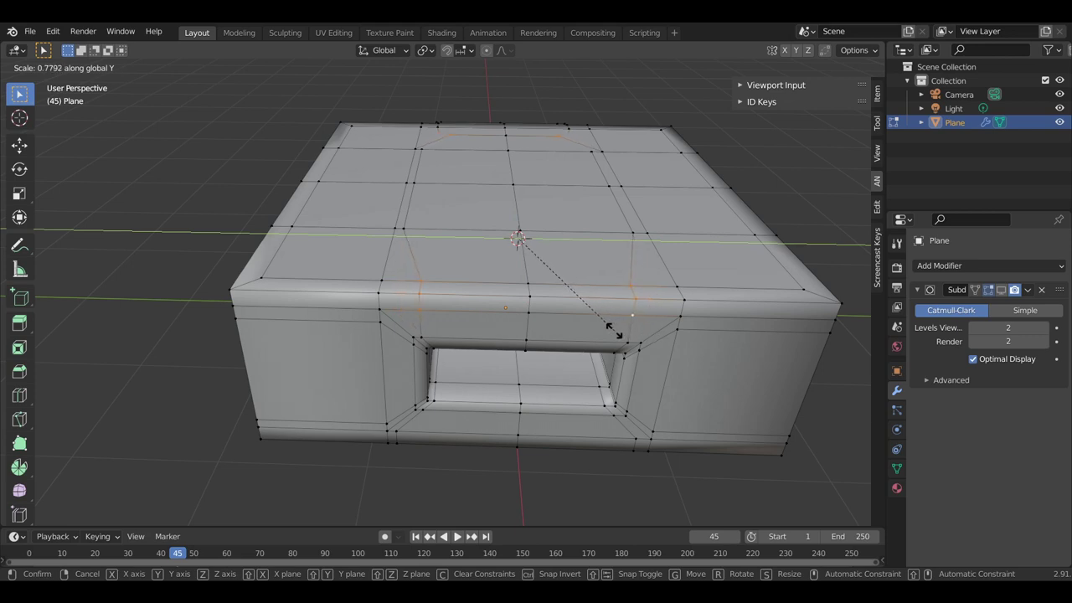
- Confirm the top loop's Y scale at 0.7792, then view the box's top face from above
left_click(614, 331)
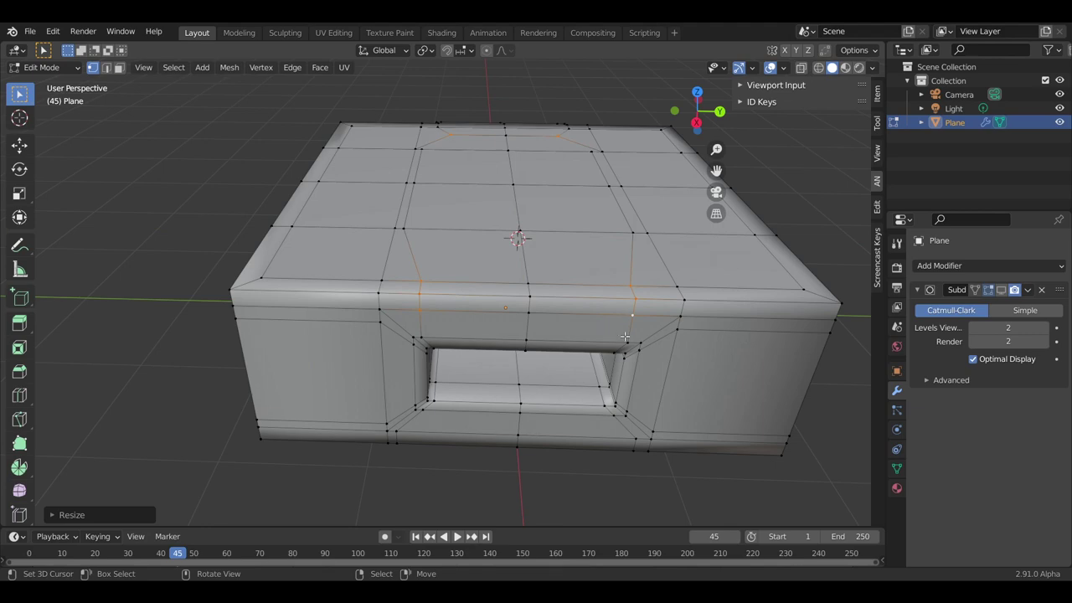
scroll(622, 331, "up", 2)
mouse_move(622, 331)
middle_mouse_down()
mouse_move(559, 285)
mouse_move(486, 371)
middle_mouse_up()
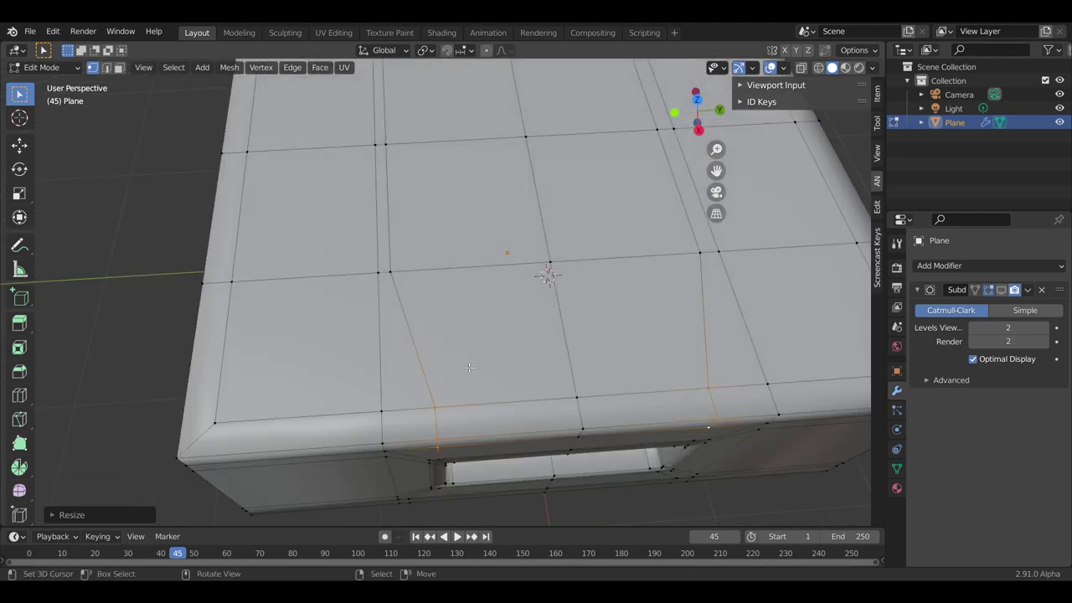
- Knife a horizontal edge across the top face just behind the front opening
key("k")
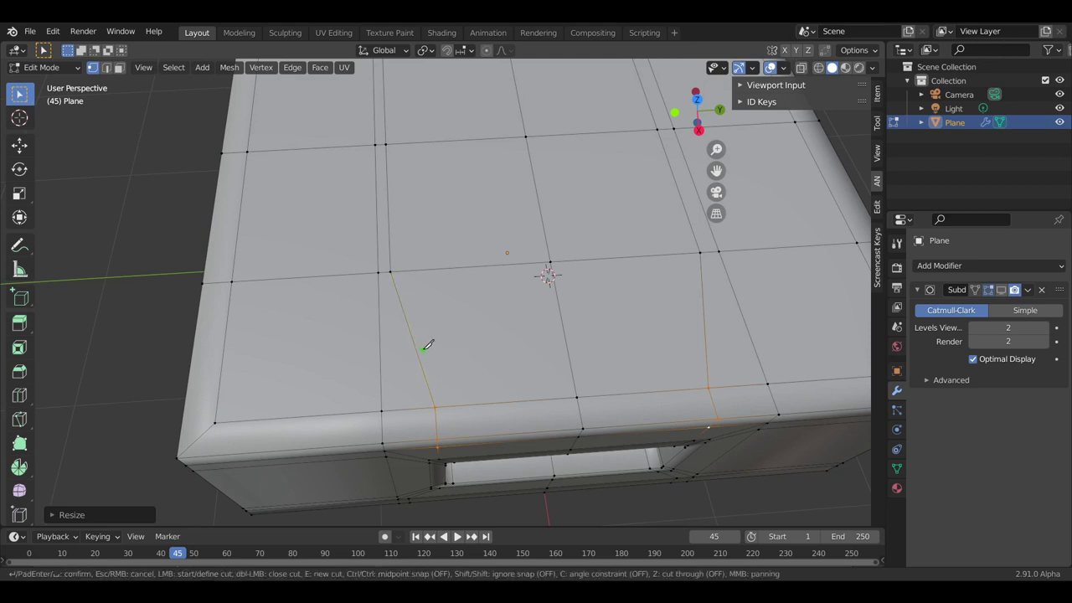
left_click(418, 351)
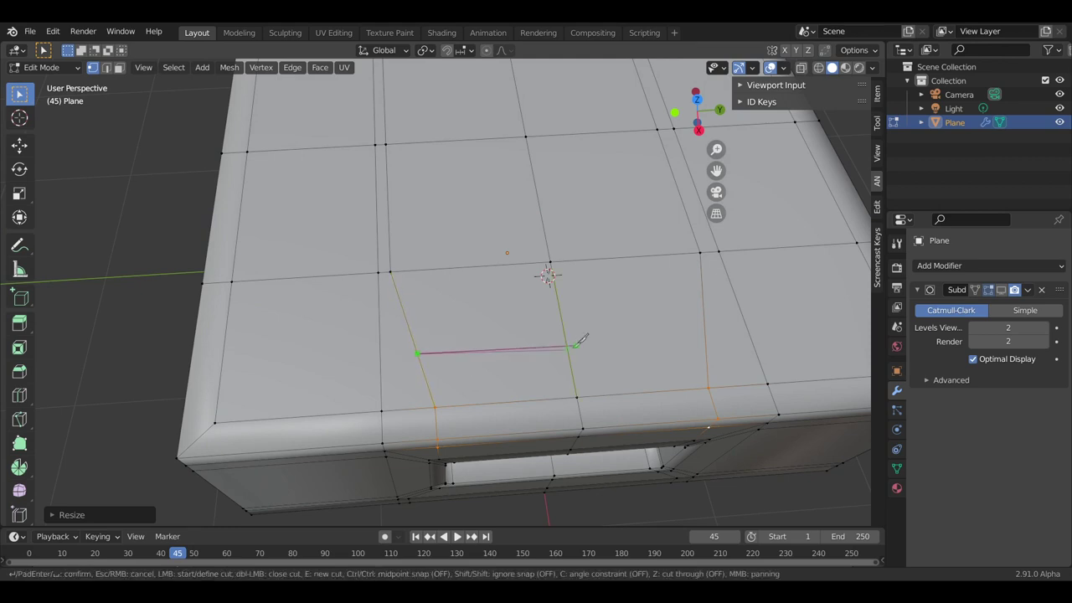
left_click(705, 332)
key("Return")
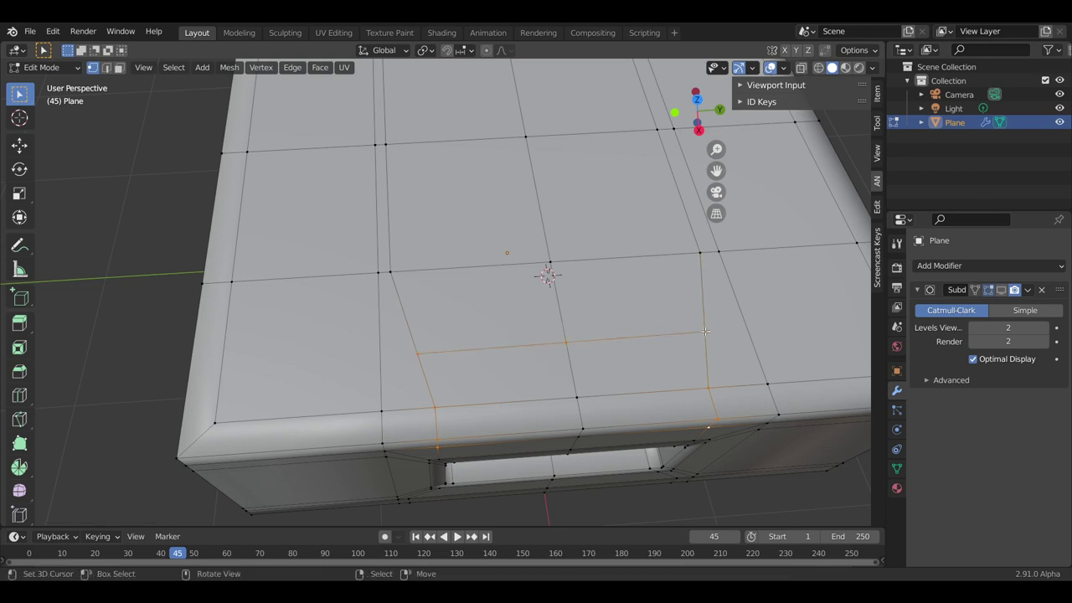
middle_click_drag(705, 332, 694, 372)
middle_click_drag(600, 409, 609, 260)
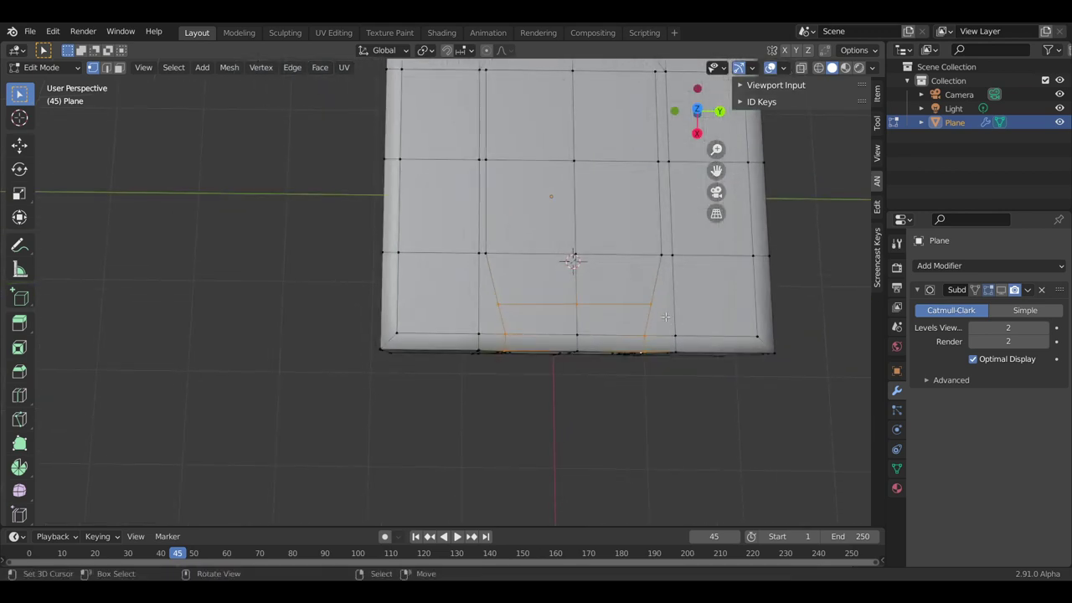
- Knife two diagonal cuts from the new edge's ends to the upper left and right vertices
left_click(622, 269)
key("k")
left_click(357, 270)
left_click(329, 182)
key("Return")
key("k")
left_click(623, 269)
left_click(661, 183)
key("Return")
- In edge mode, select the old straight vertical edges inside the tapered cut
left_click(106, 67)
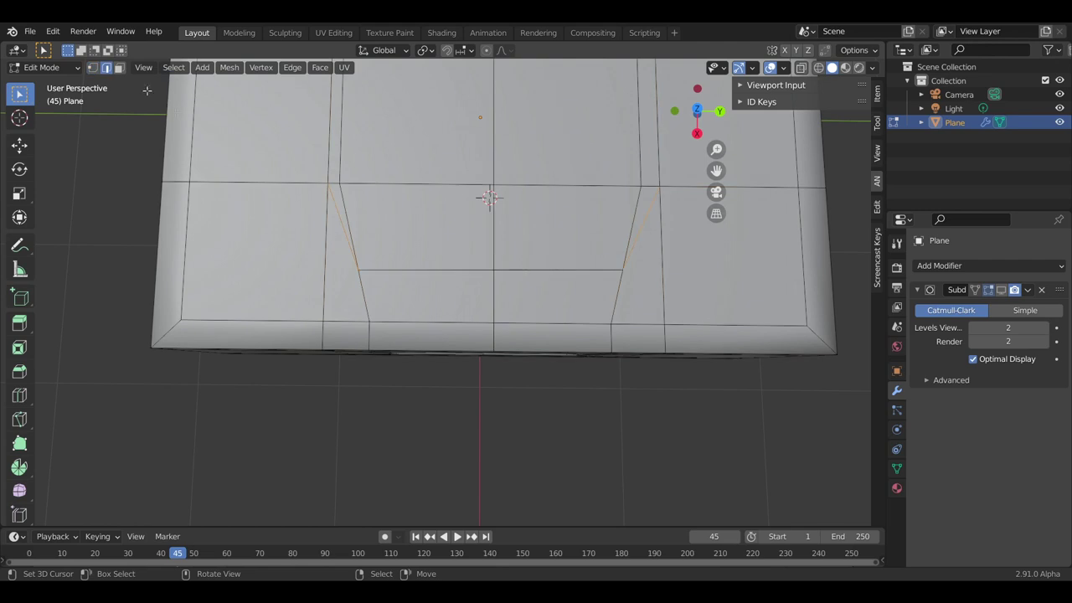
left_click(641, 227, "shift")
left_click(640, 125, "shift")
left_click(337, 134, "shift")
scroll(403, 152, "down", 3)
middle_click_drag(403, 151, 426, 191)
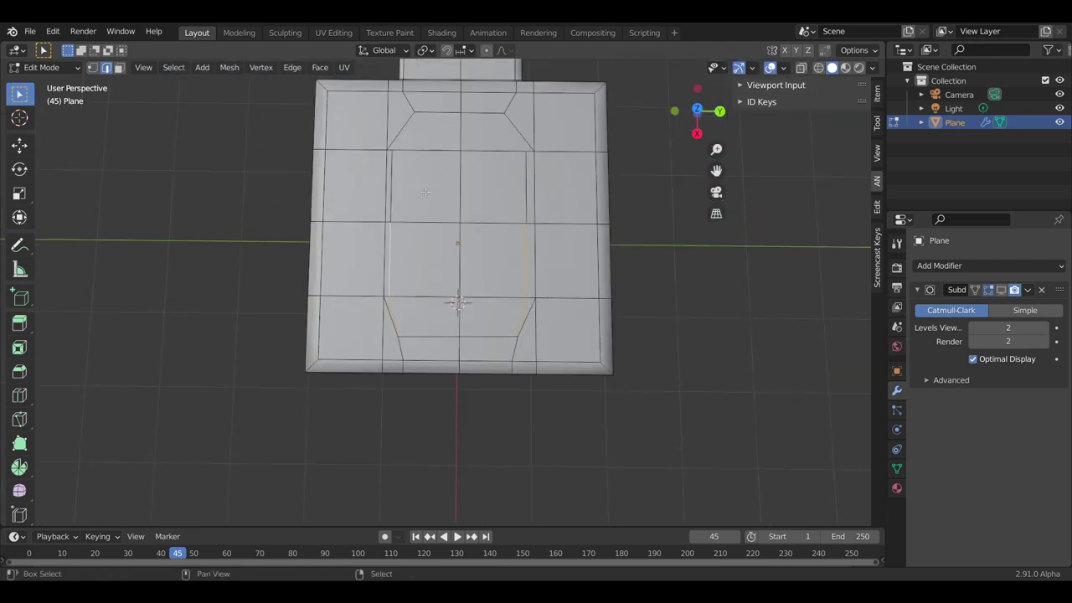
left_click(502, 190, "shift")
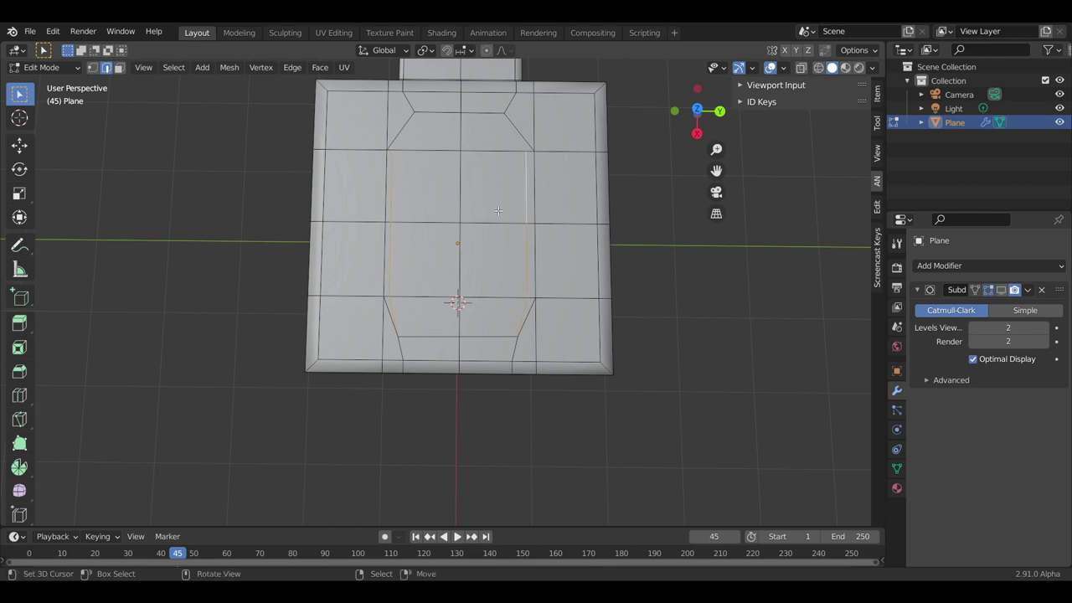
- Dissolve the selected vertical edges inside the trapezoid
key("x")
left_click(498, 209)
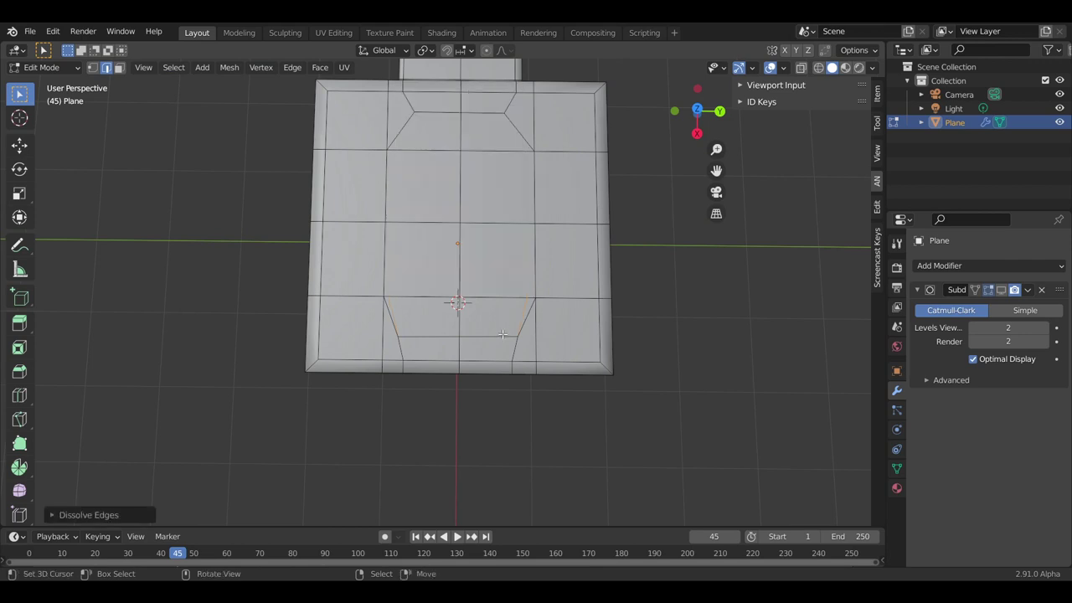
scroll(502, 333, "up", 4)
middle_click_drag(503, 333, 527, 265)
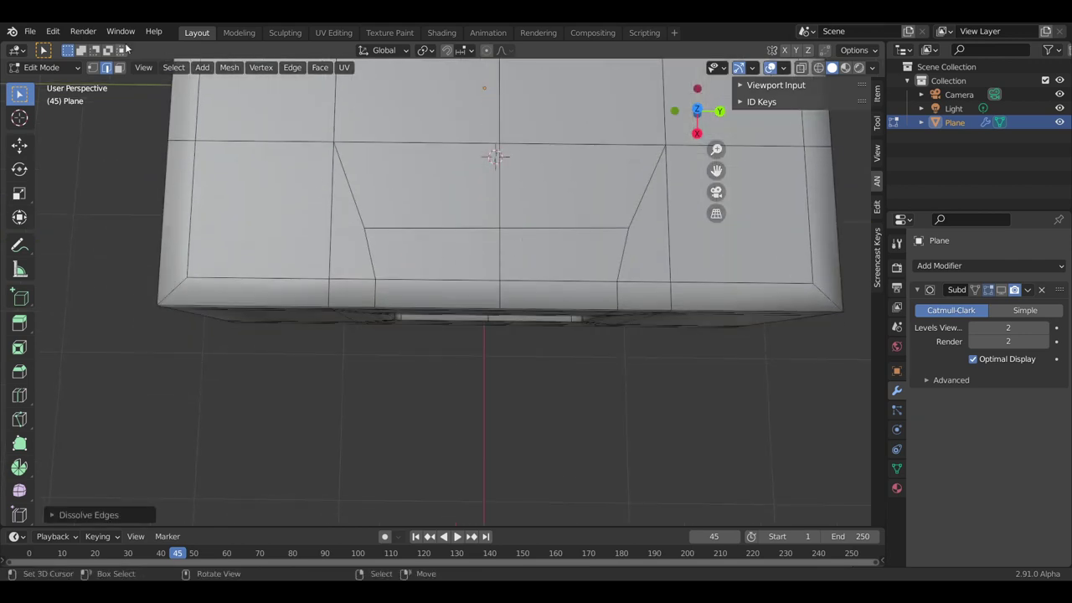
- Snap the 3D cursor to the inner edge and scale it slightly along X, then Y
left_click(92, 67)
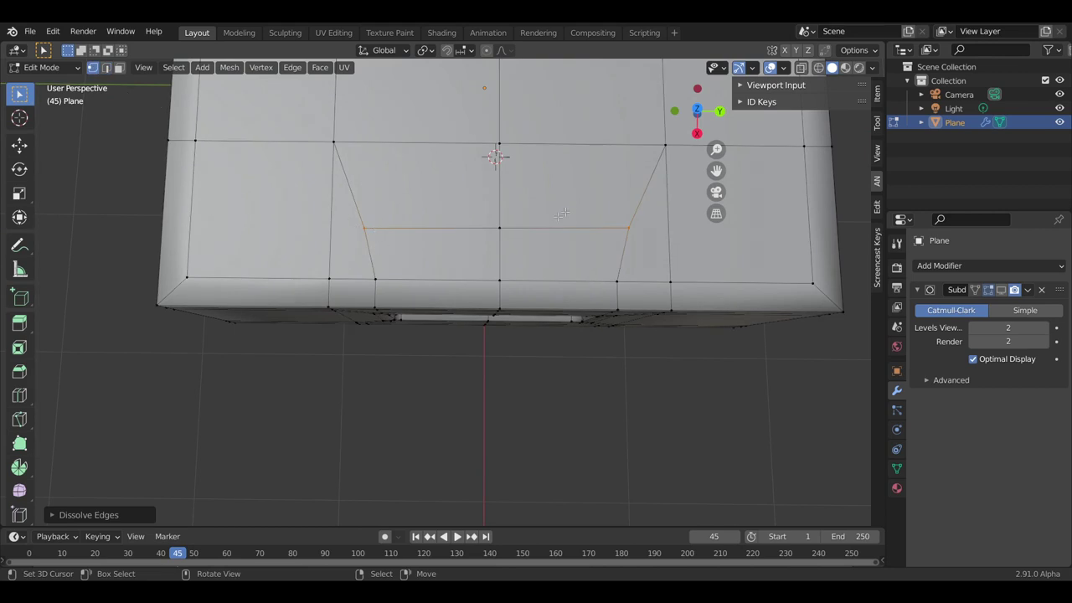
key("shift+s")
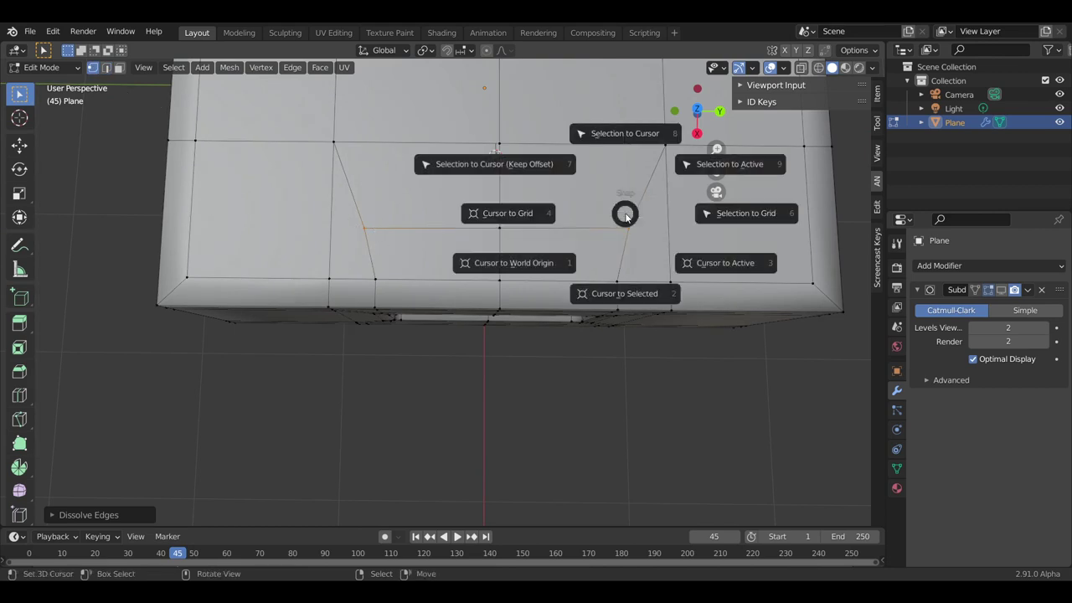
left_click(617, 297)
key("s")
key("x")
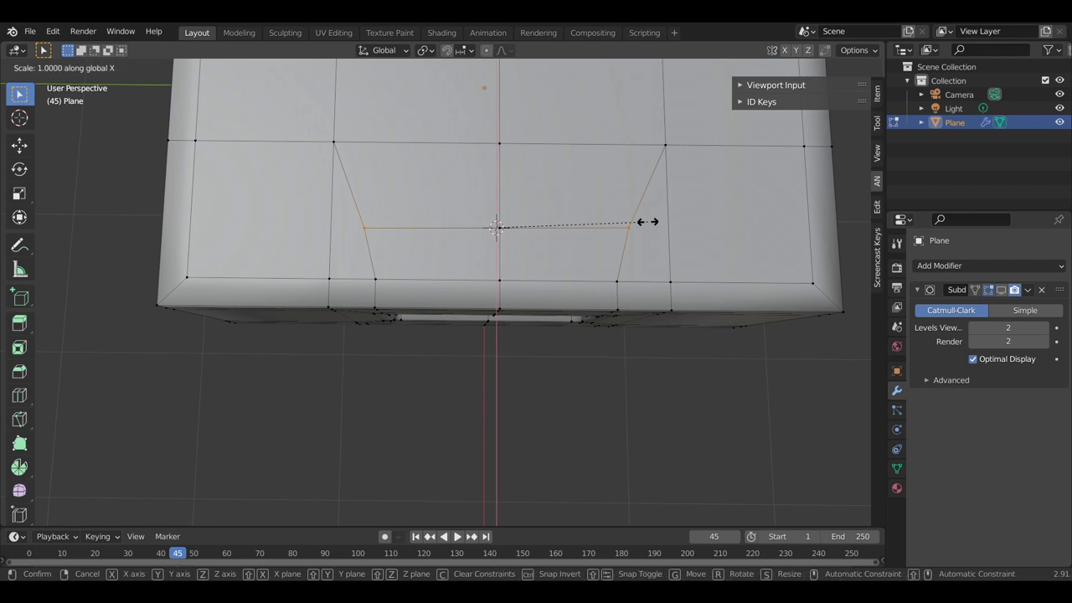
left_click(586, 228)
key("s")
key("y")
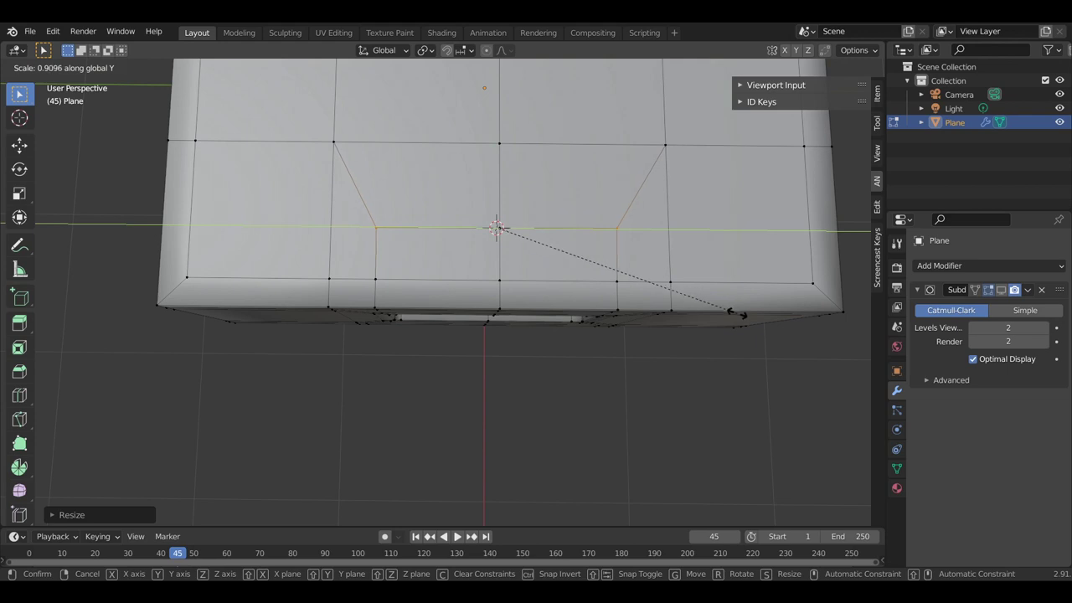
left_click(737, 311)
scroll(597, 330, "down", 3)
mouse_move(597, 331)
middle_mouse_down()
mouse_move(758, 304)
mouse_move(589, 284)
mouse_move(641, 299)
mouse_move(518, 256)
middle_mouse_up()
- In edge mode, select the tapered-cut edges surrounding the trapezoid face above the opening
scroll(518, 255, "up", 2)
scroll(518, 256, "up", 2)
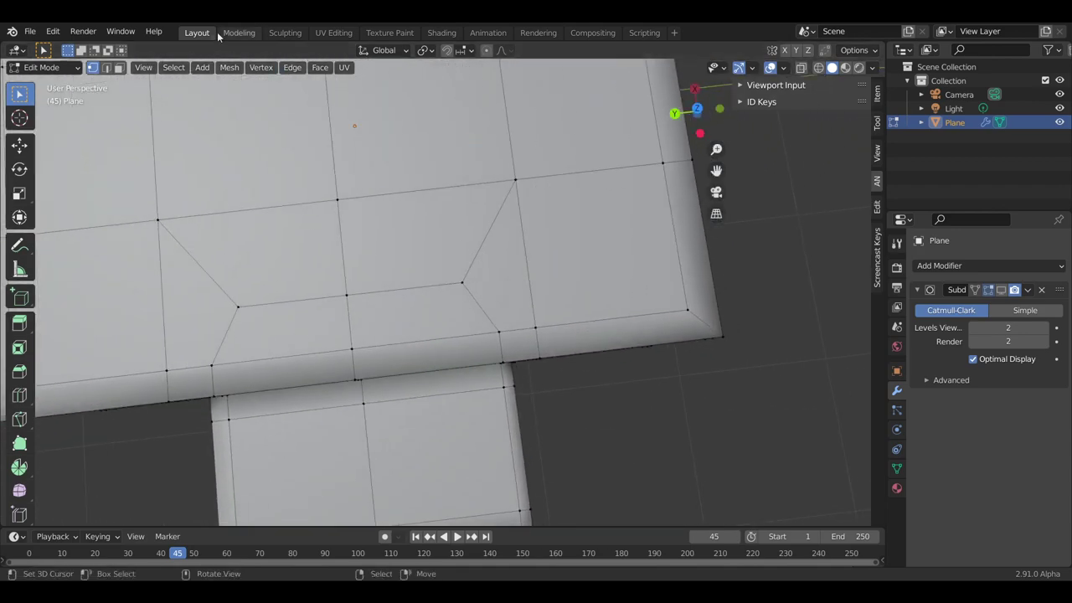
left_click(105, 67)
left_click(481, 222)
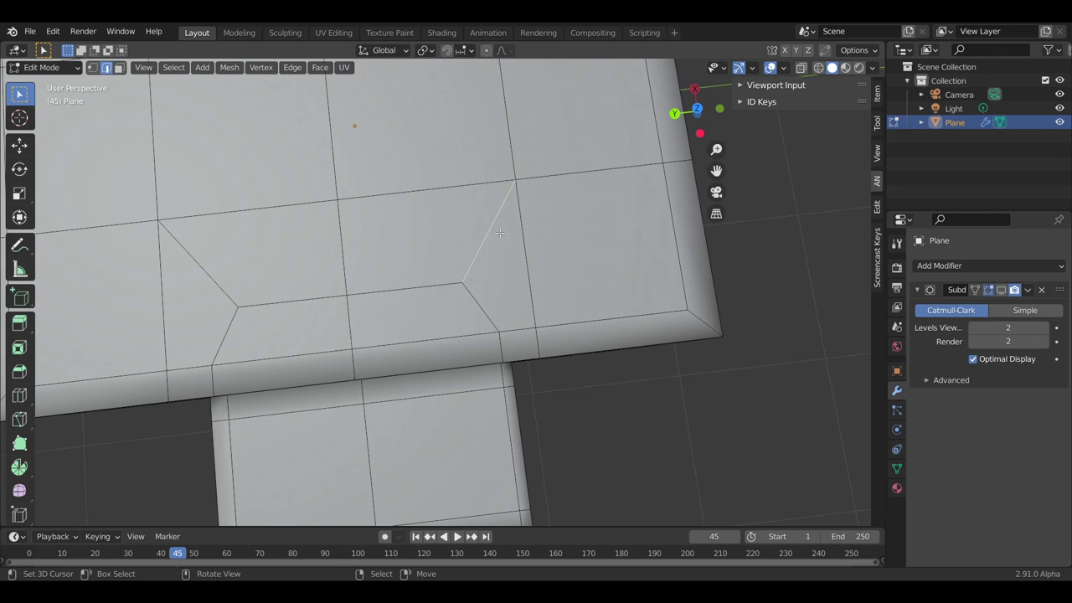
left_click(526, 293, "shift")
left_click(485, 310, "shift")
scroll(253, 311, "down", 2)
scroll(253, 311, "down", 1)
left_click(462, 289, "shift")
middle_click_drag(453, 312, 424, 244)
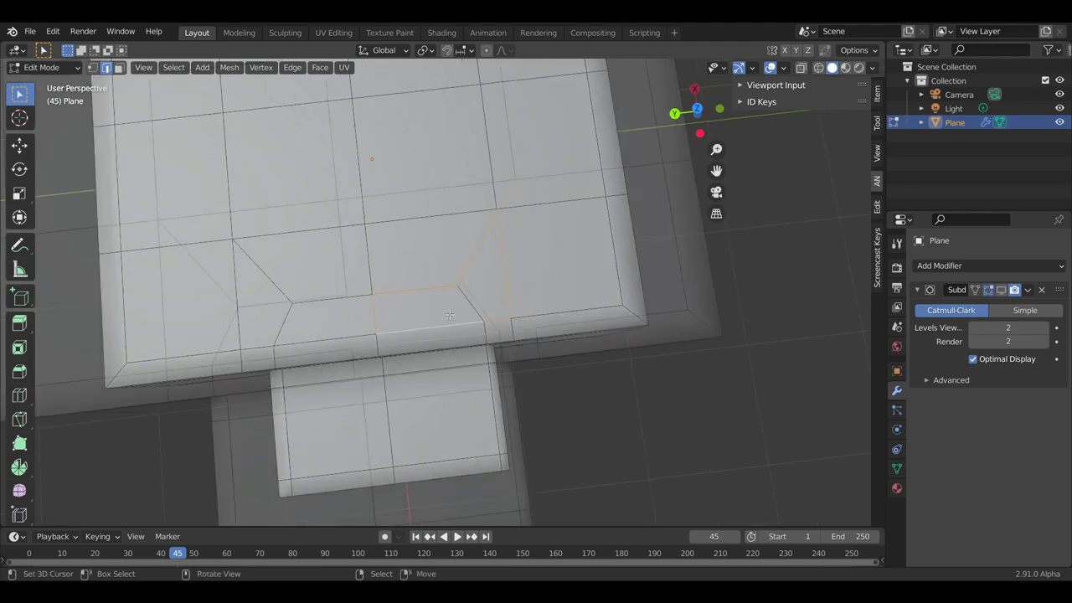
middle_click_drag(506, 75, 514, 187)
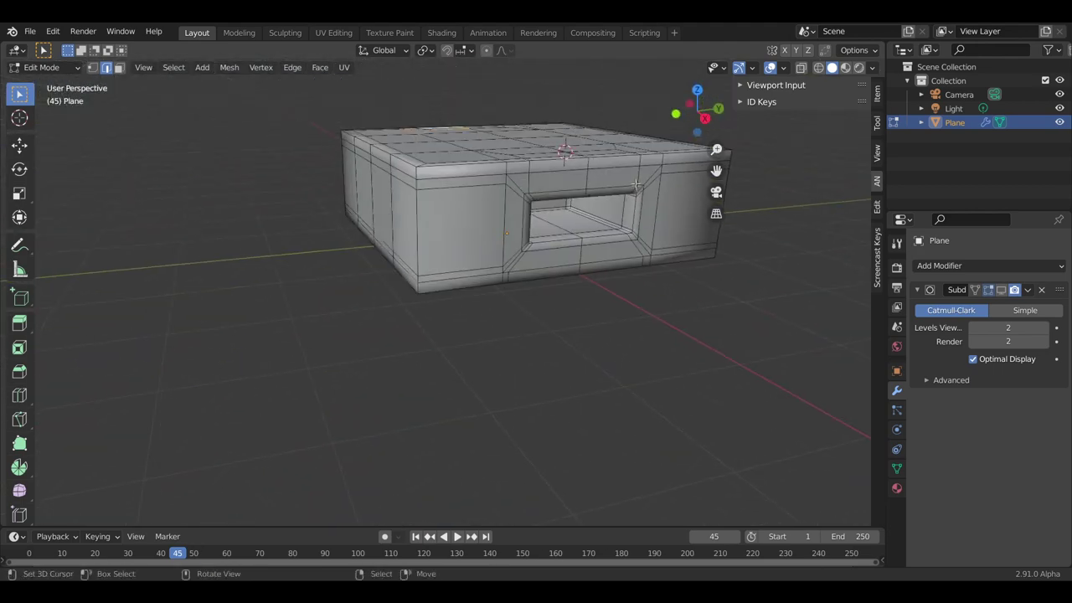
middle_click_drag(651, 191, 503, 191)
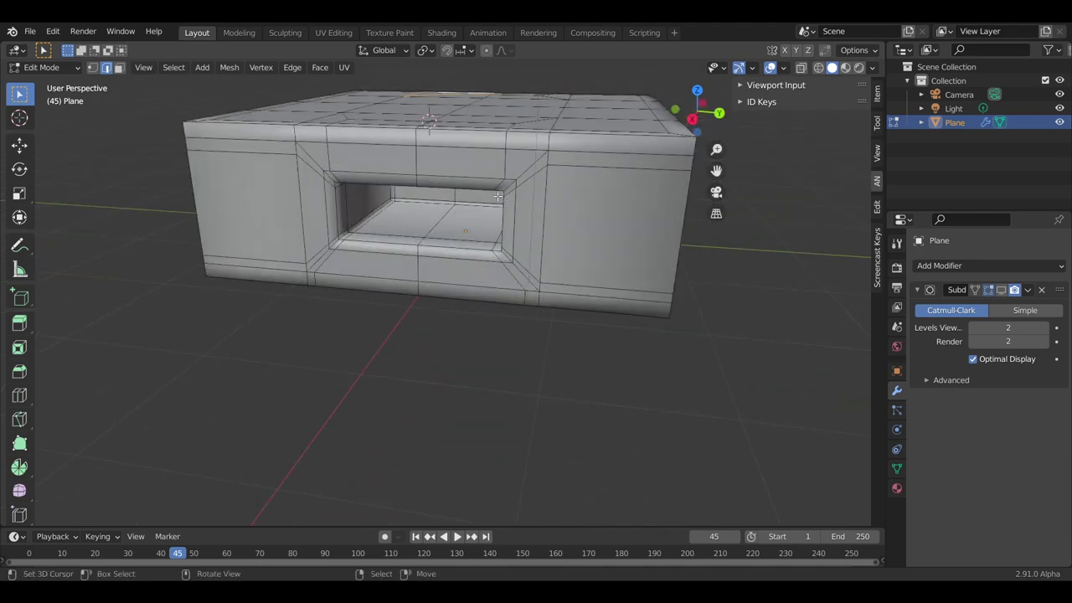
scroll(498, 195, "up", 5)
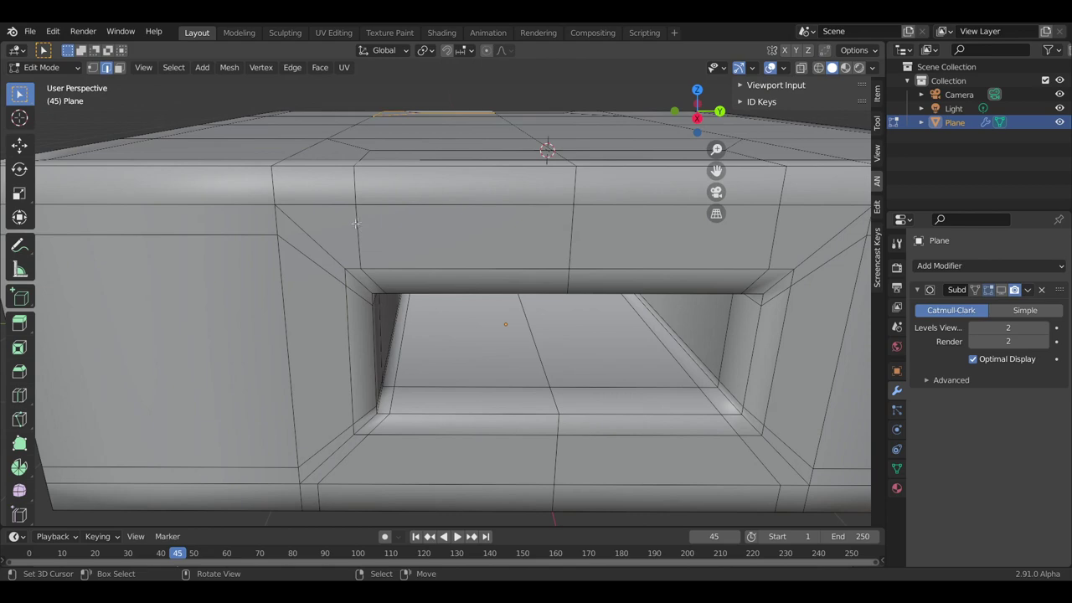
middle_click_drag(365, 250, 404, 250, "shift")
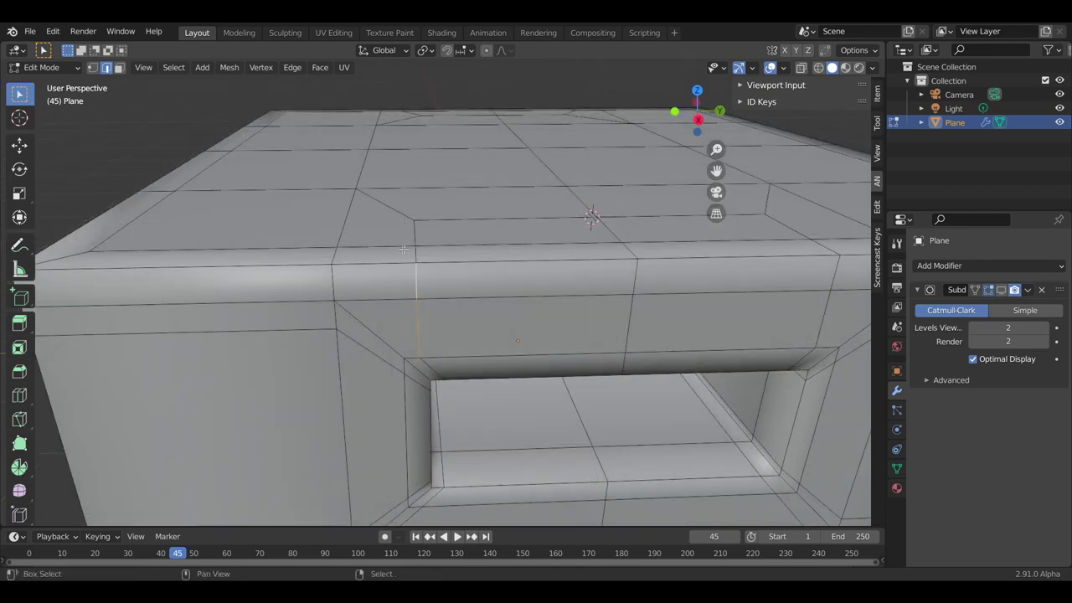
mouse_move(414, 241)
middle_mouse_down()
mouse_move(605, 188)
mouse_move(637, 314)
mouse_move(578, 134)
mouse_move(561, 205)
middle_mouse_up()
- Snap the cursor to the selected edges and scale them to 0.8936 along global Y
key("shift+s")
left_click(561, 282)
key("s")
key("y")
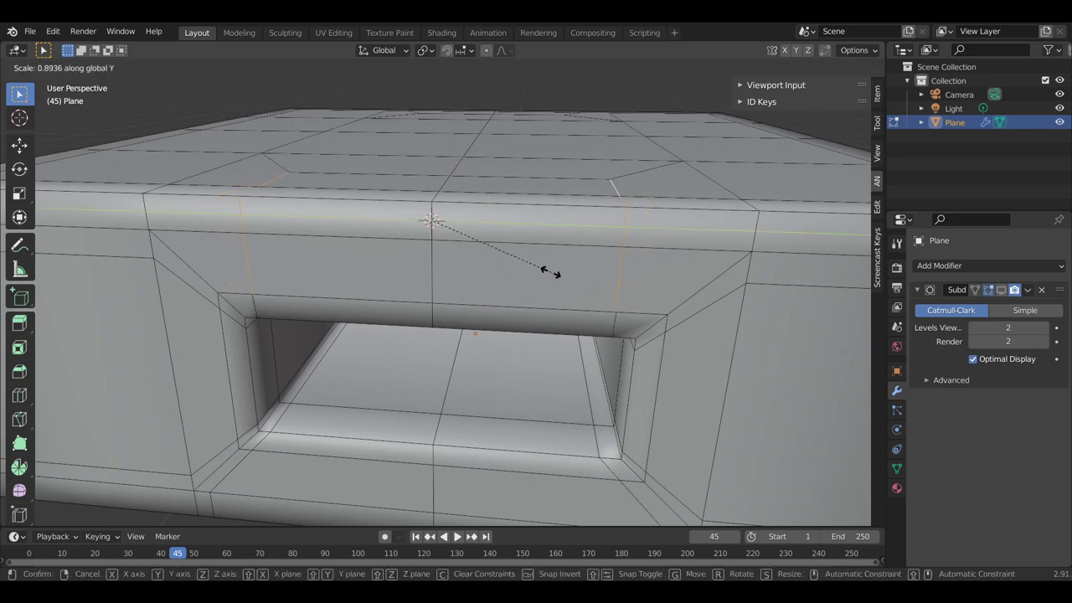
left_click(550, 273)
middle_click_drag(550, 273, 362, 222)
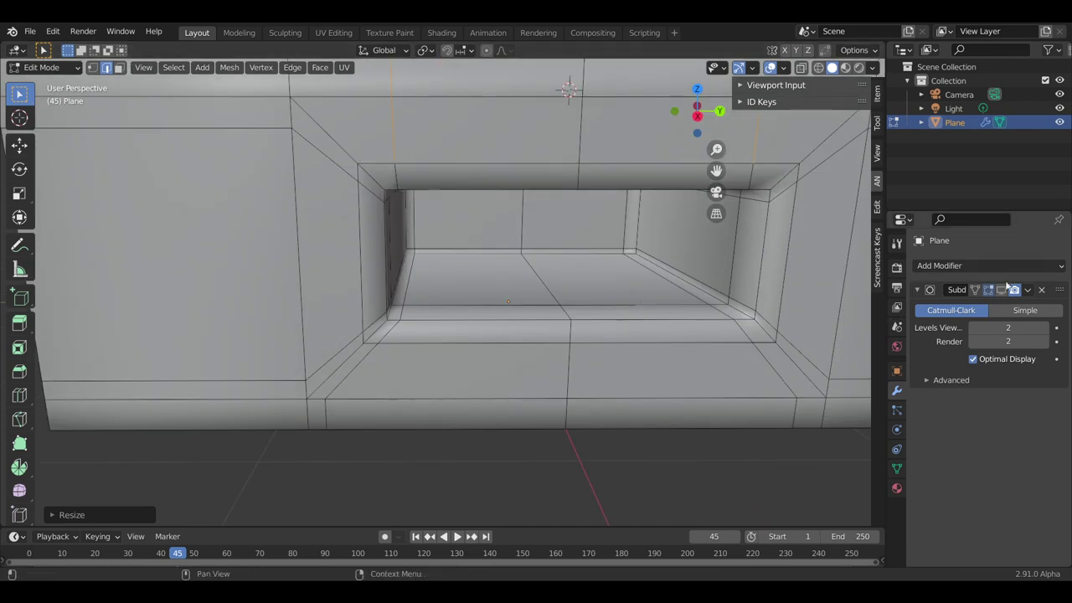
key("Tab")
scroll(587, 376, "down", 5)
mouse_move(583, 376)
middle_mouse_down()
mouse_move(579, 399)
mouse_move(354, 382)
mouse_move(306, 390)
mouse_move(277, 454)
mouse_move(268, 418)
middle_mouse_up()
key("Tab")
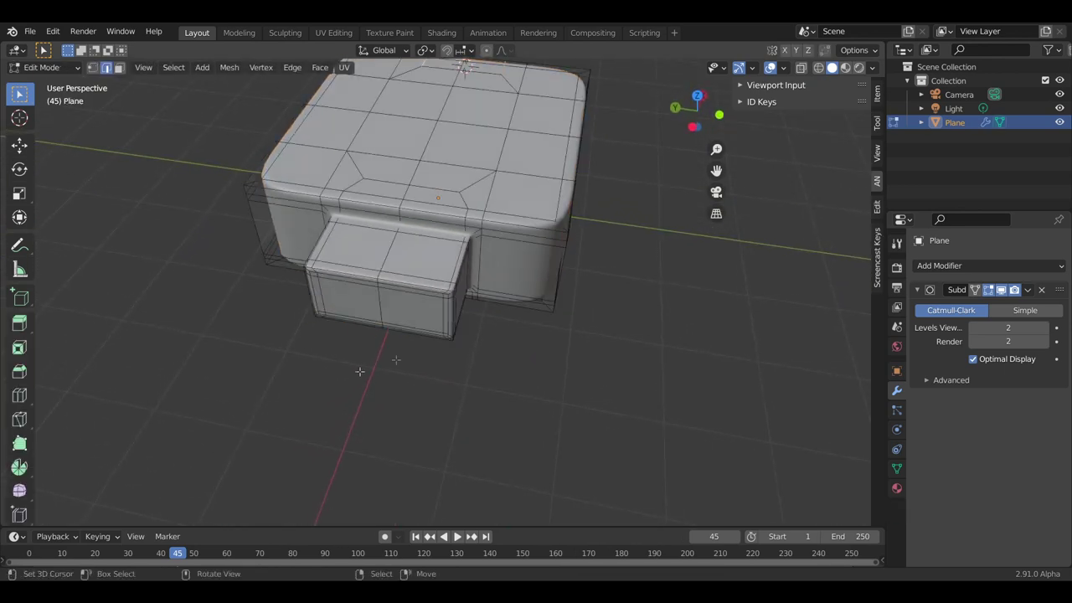
scroll(413, 348, "up", 3)
scroll(493, 201, "down", 2)
mouse_move(492, 201)
middle_mouse_down()
mouse_move(536, 261)
mouse_move(472, 282)
mouse_move(481, 232)
middle_mouse_up()
key("Tab")
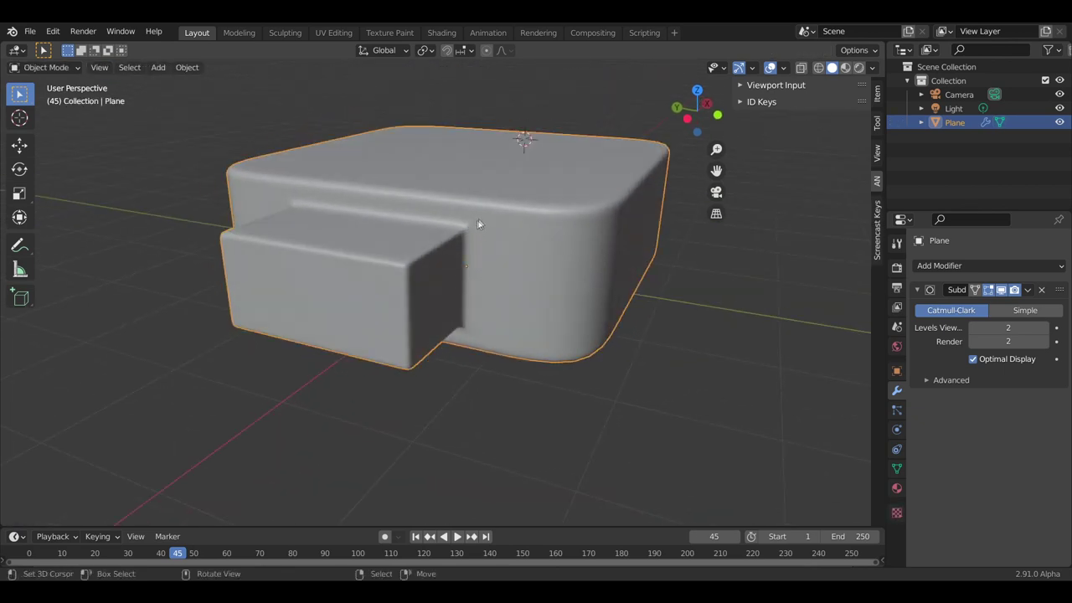
key("Tab")
scroll(580, 287, "up", 2)
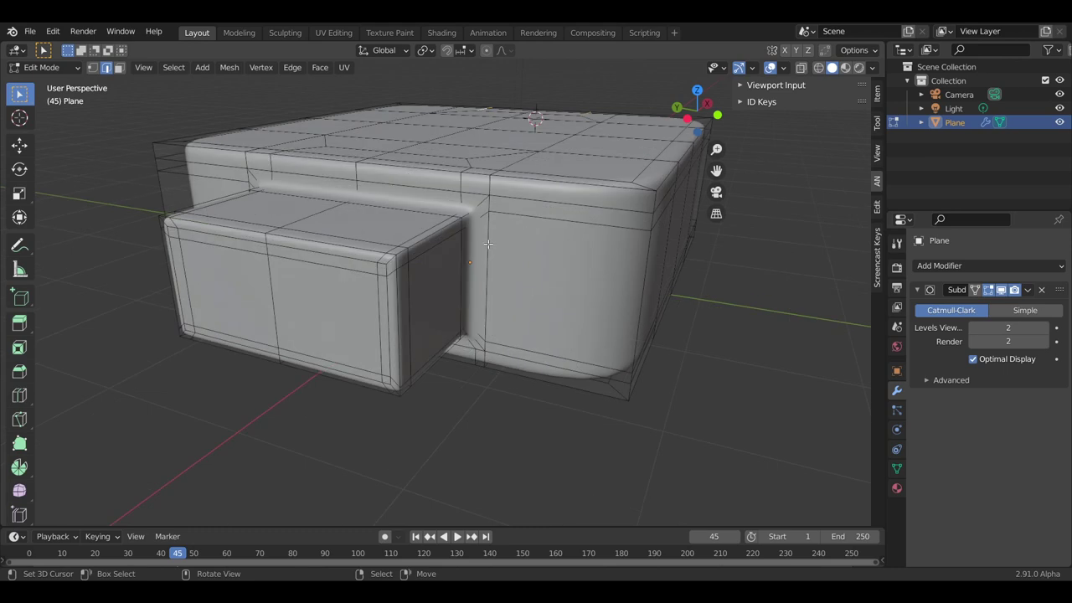
- With subdivision edit display off, edge-slide the inner-corner loop beside the front block, then restore display
left_click(1003, 290)
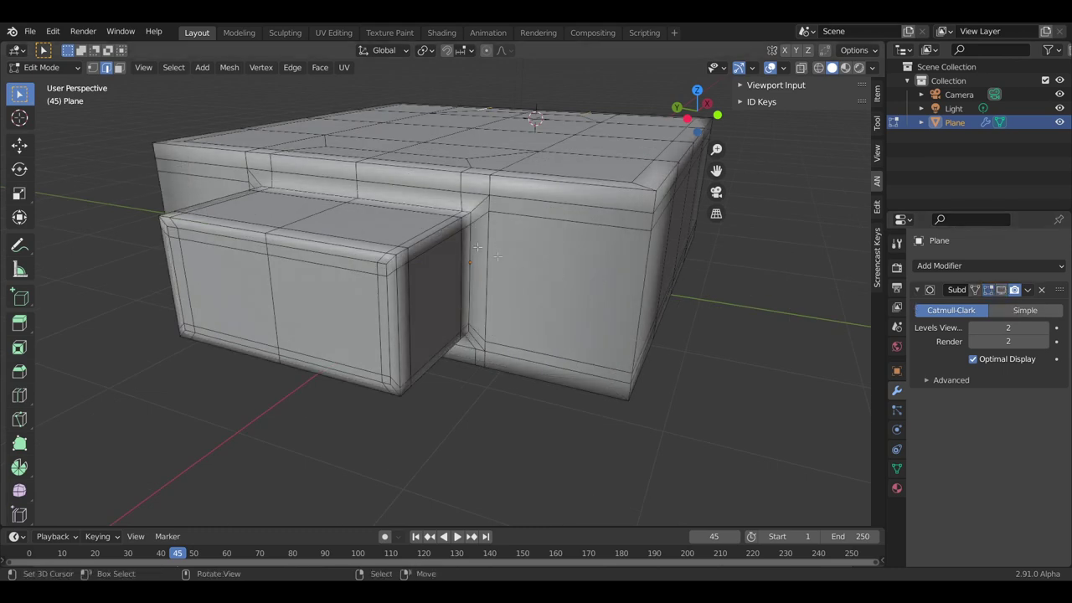
left_click(479, 204, "alt")
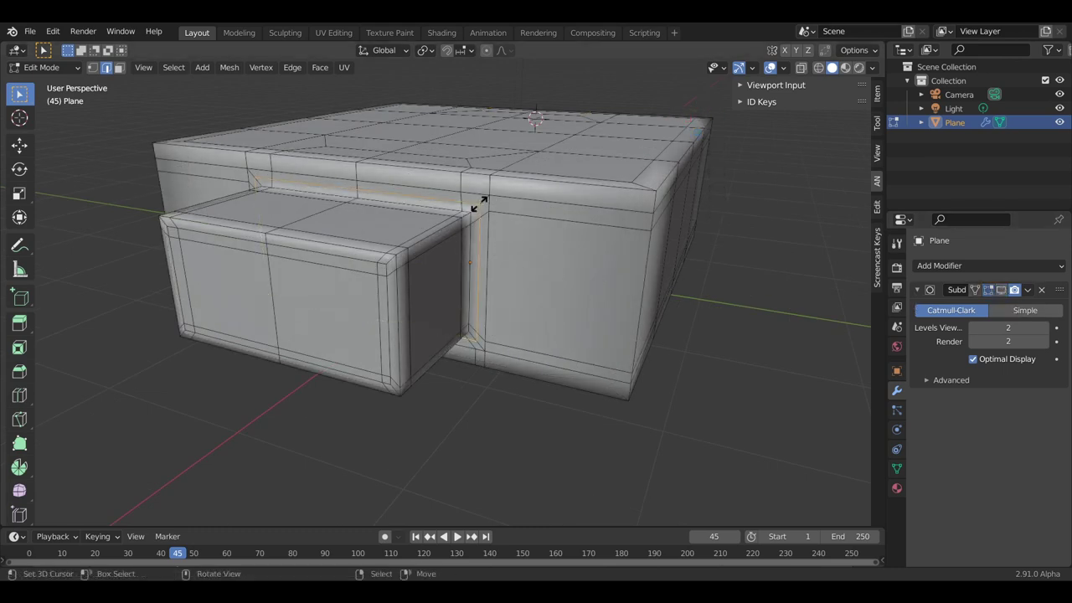
key("g")
key("g")
left_click(479, 204)
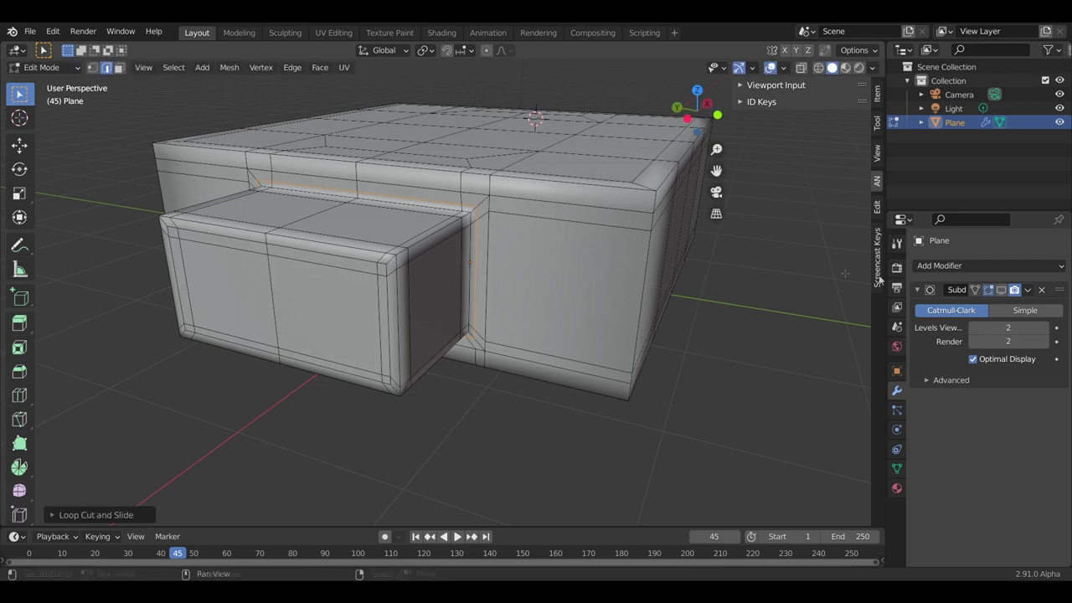
left_click(1000, 289)
mouse_move(596, 310)
middle_mouse_down()
mouse_move(576, 297)
mouse_move(584, 274)
mouse_move(515, 198)
mouse_move(365, 204)
mouse_move(372, 196)
mouse_move(293, 160)
mouse_move(299, 259)
mouse_move(479, 317)
middle_mouse_up()
- Leave edit mode and orbit around the box to inspect the smoothed shape
key("Tab")
key("Tab")
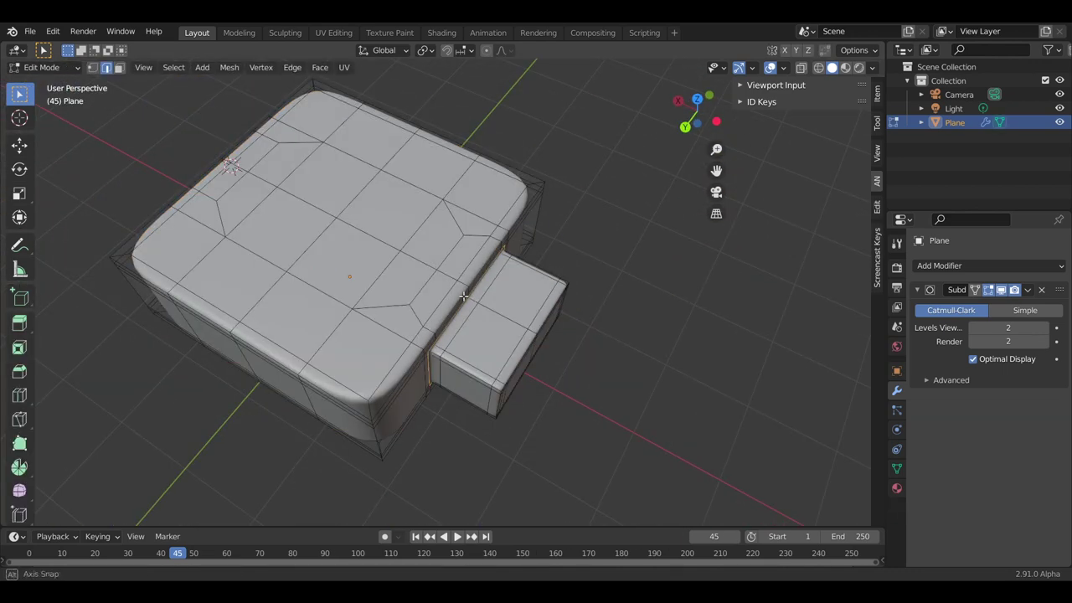
middle_click_drag(435, 273, 329, 277)
mouse_move(530, 130)
middle_mouse_down()
mouse_move(309, 314)
mouse_move(473, 309)
middle_mouse_up()
scroll(473, 309, "up", 1)
scroll(473, 309, "up", 3)
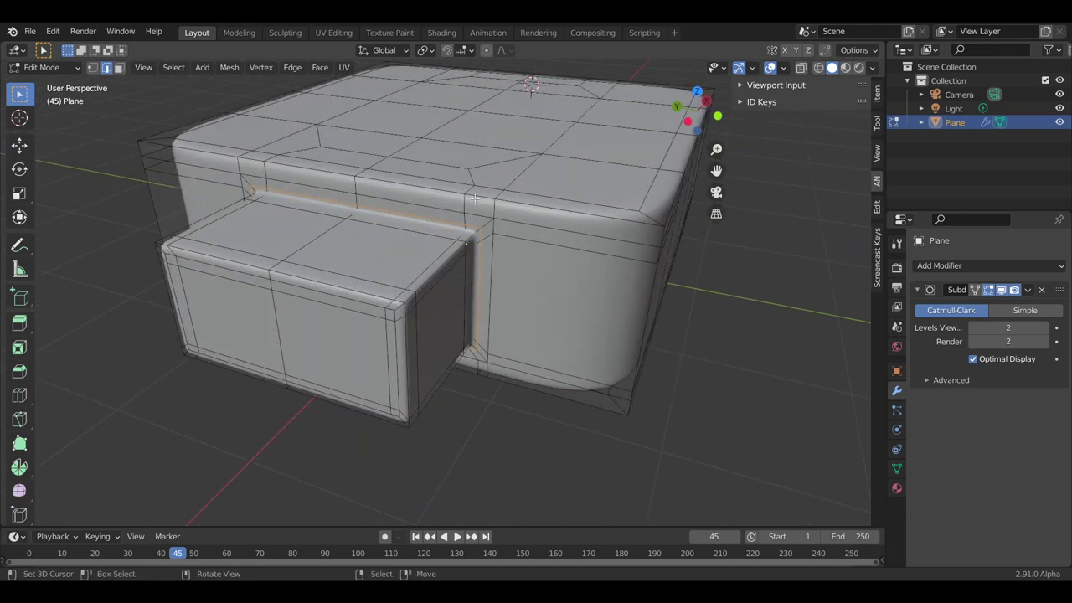
middle_click_drag(549, 276, 606, 220)
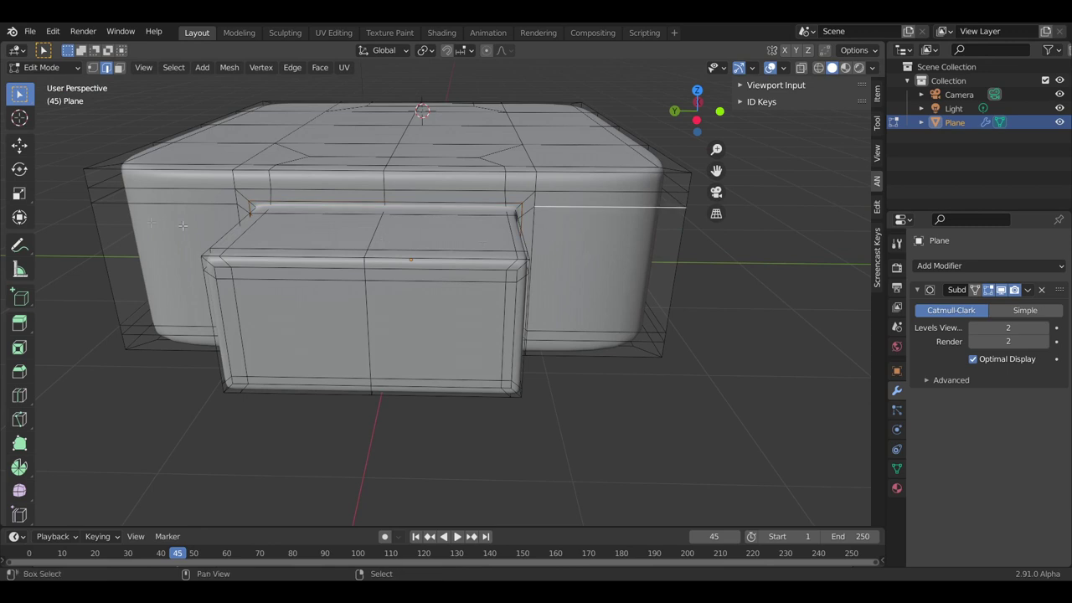
middle_click_drag(256, 244, 479, 259)
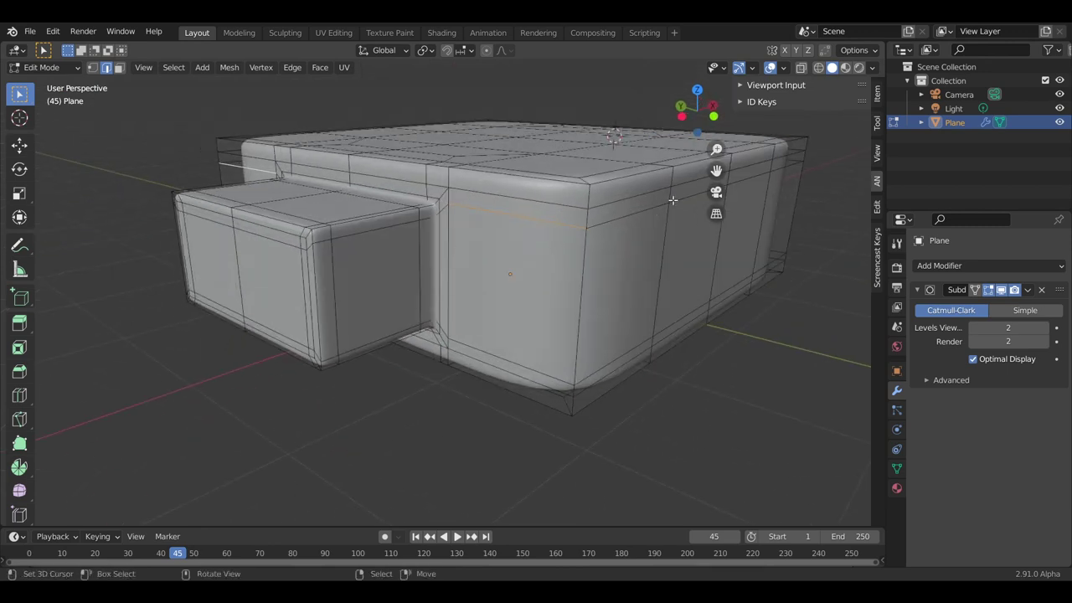
- Raise the selected side edge about 0.077 m along global Z
key("g")
key("z")
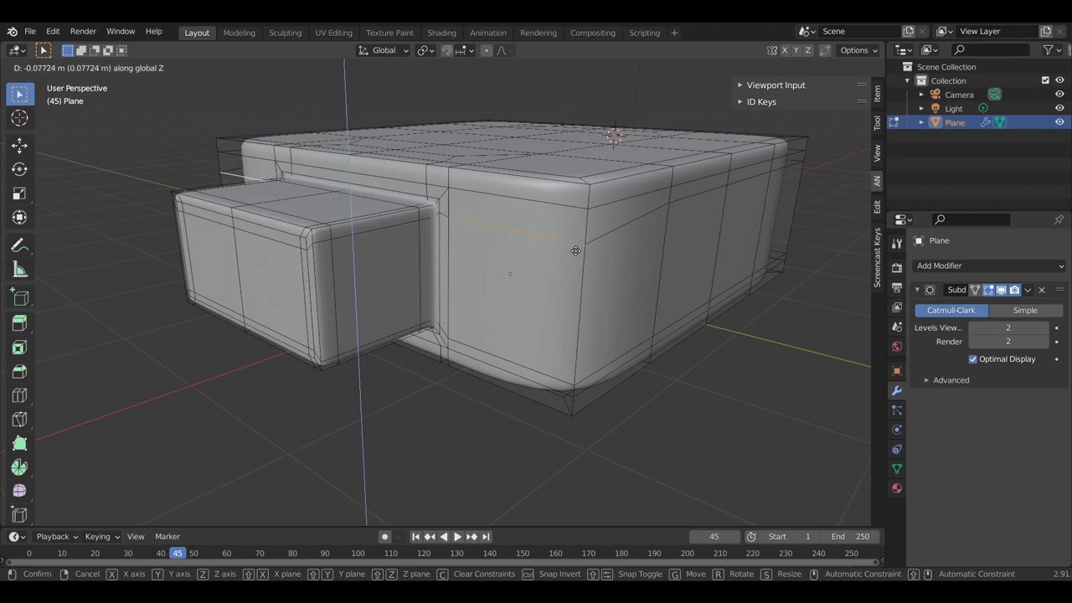
left_click(577, 248)
middle_click_drag(578, 248, 286, 191)
mouse_move(411, 211)
middle_mouse_down()
mouse_move(539, 206)
mouse_move(565, 281)
middle_mouse_up()
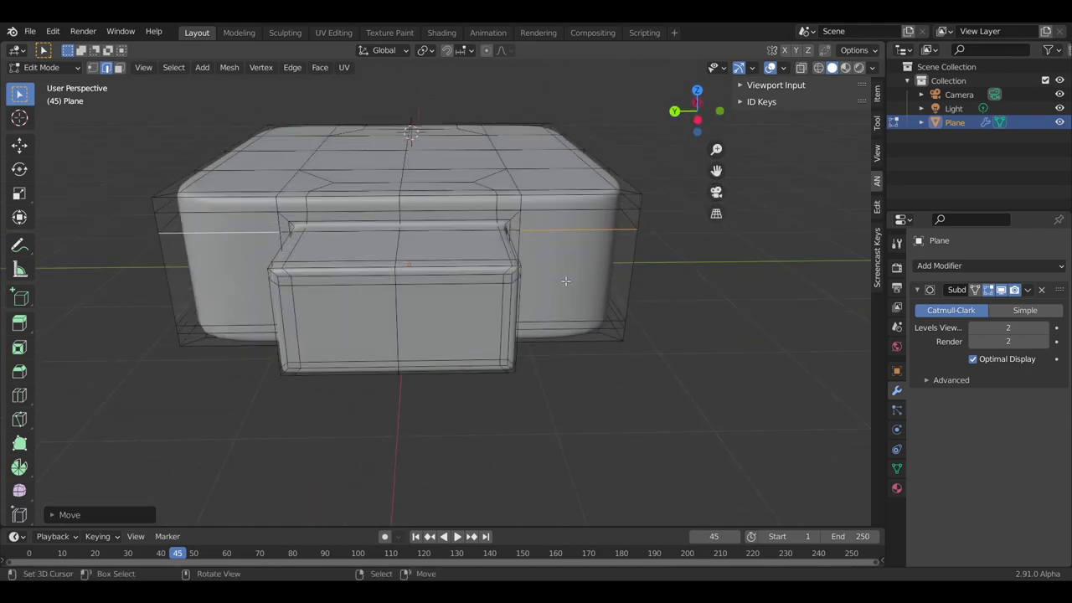
mouse_move(556, 280)
middle_mouse_down()
mouse_move(513, 249)
mouse_move(358, 287)
middle_mouse_up()
- Edge-slide the lower edge on the side face upward into place
scroll(357, 287, "up", 3)
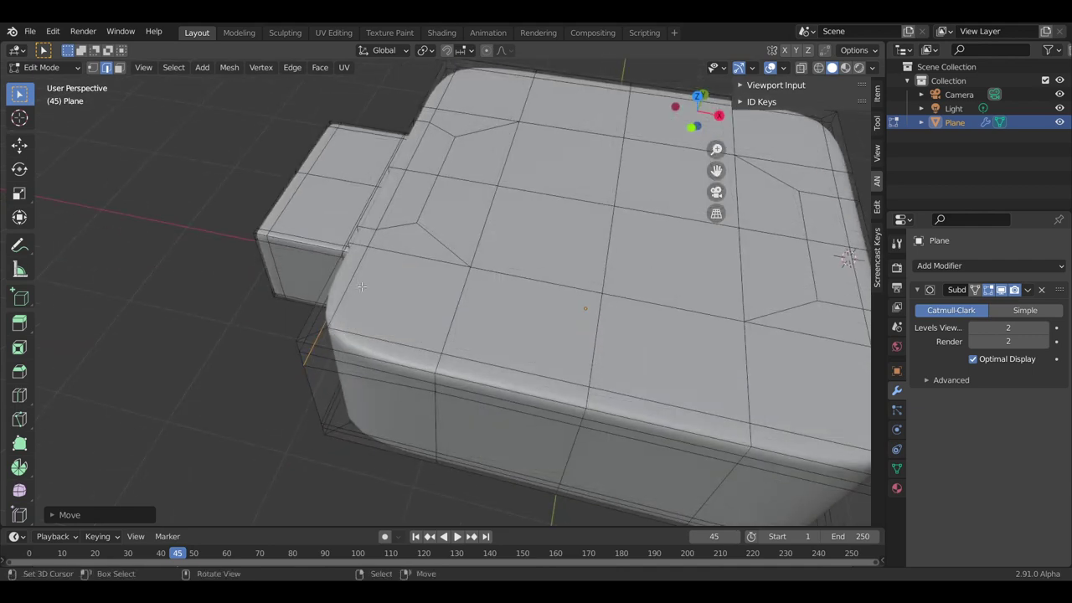
scroll(331, 186, "down", 3)
middle_click_drag(708, 247, 601, 357)
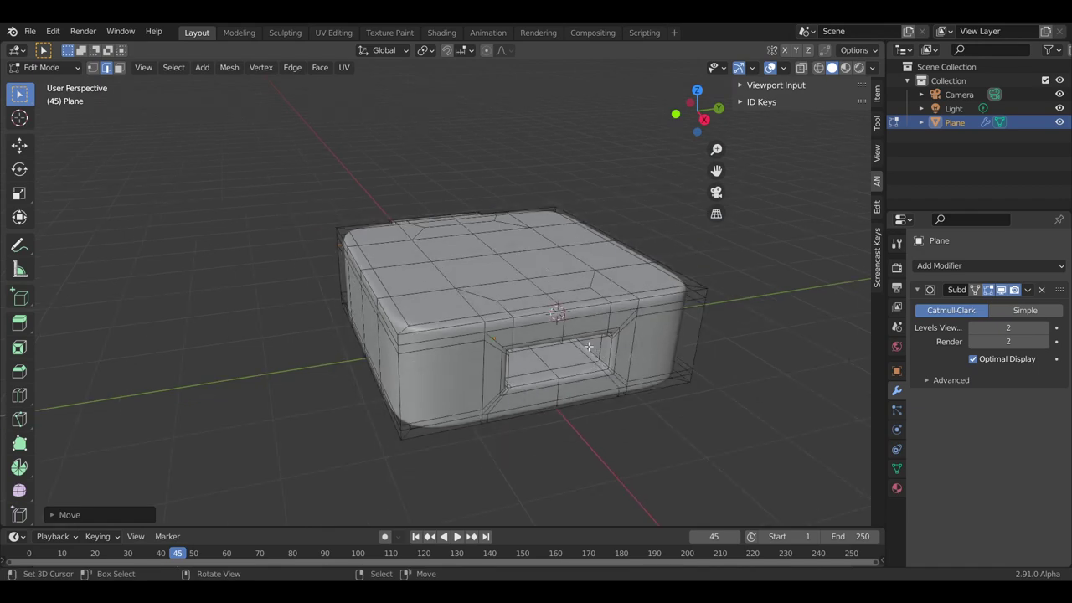
middle_click_drag(571, 350, 415, 277)
middle_click_drag(559, 264, 449, 251)
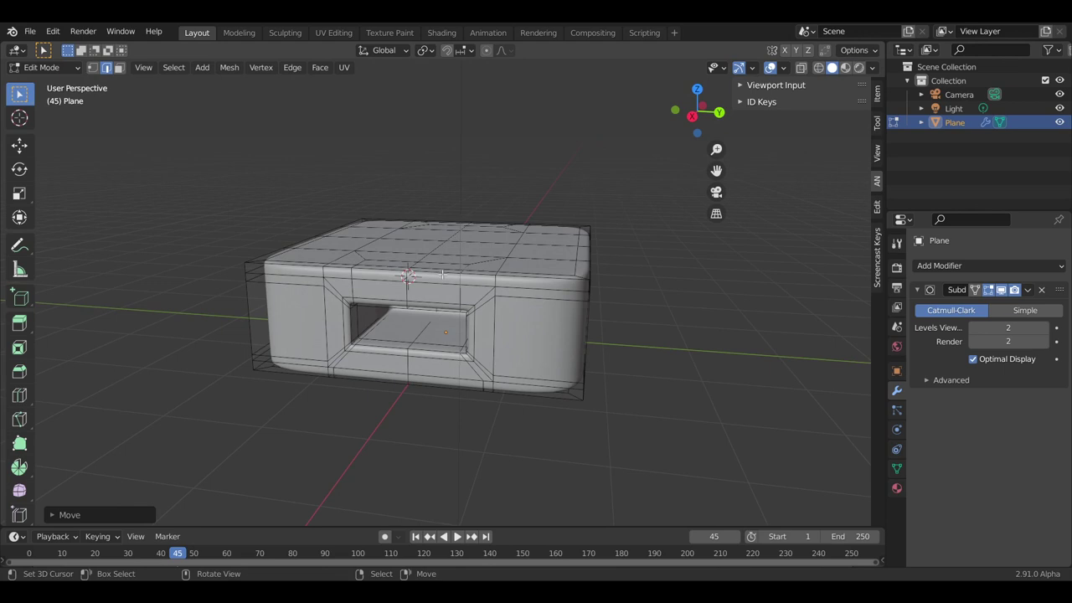
middle_click_drag(447, 299, 490, 274)
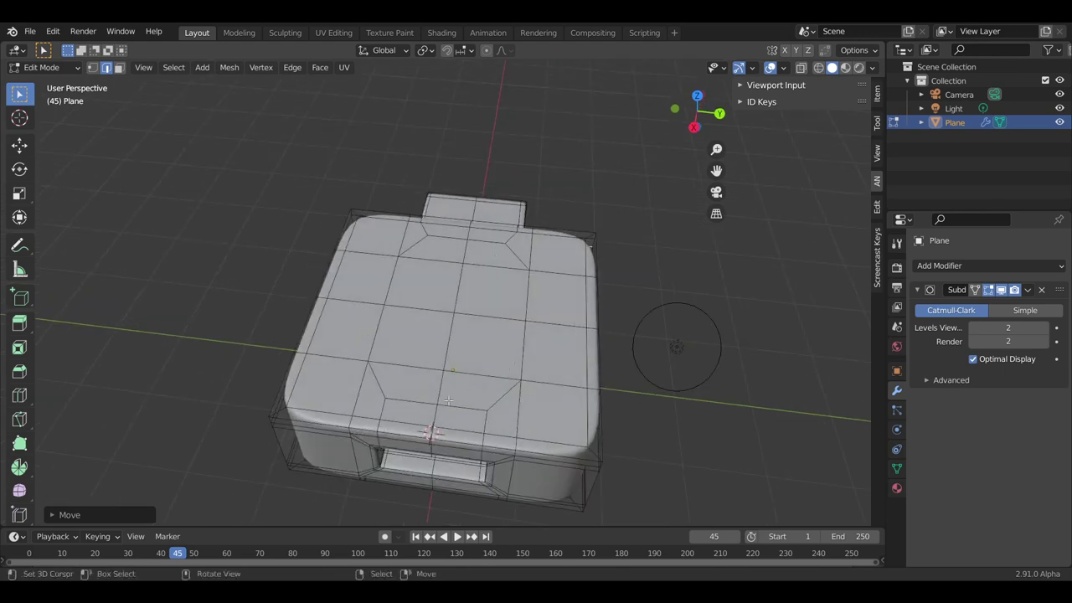
mouse_move(484, 265)
middle_mouse_down()
mouse_move(540, 310)
mouse_move(206, 311)
mouse_move(468, 301)
mouse_move(620, 223)
middle_mouse_up()
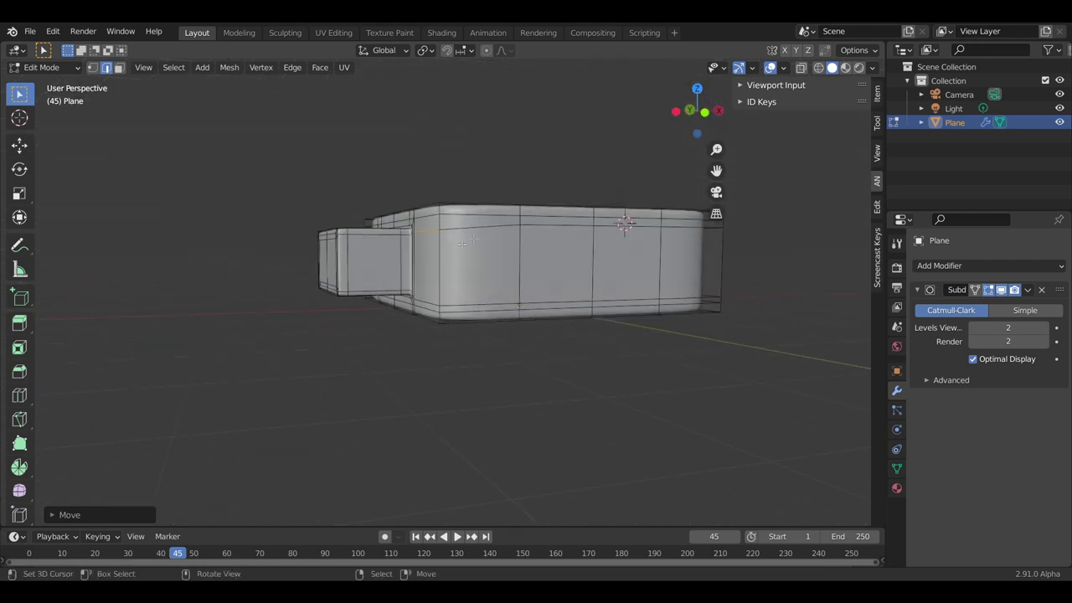
middle_click_drag(502, 228, 582, 310)
left_click(583, 316)
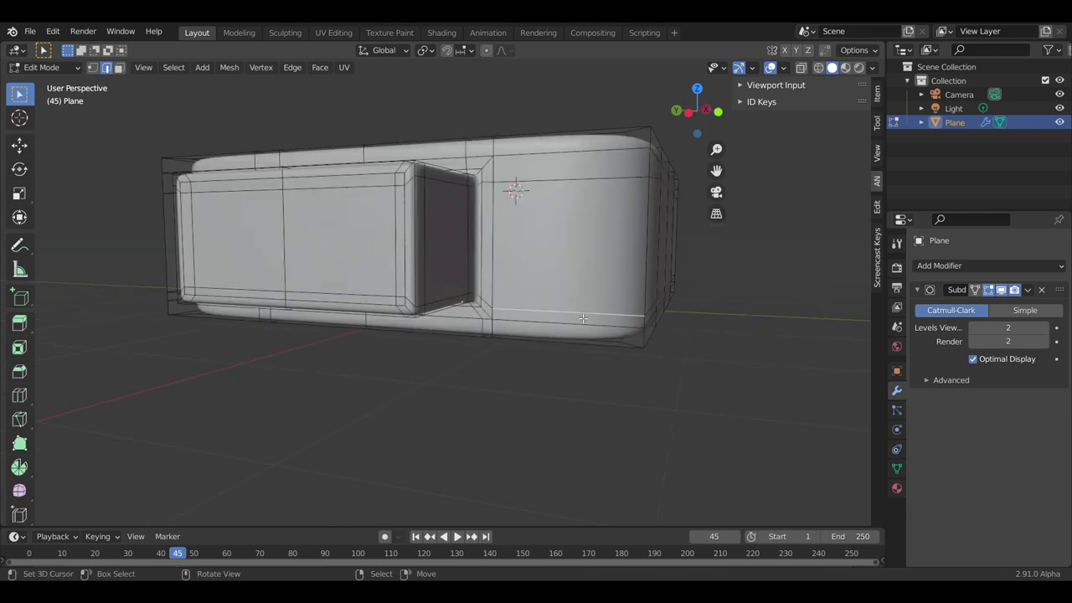
key("g")
key("g")
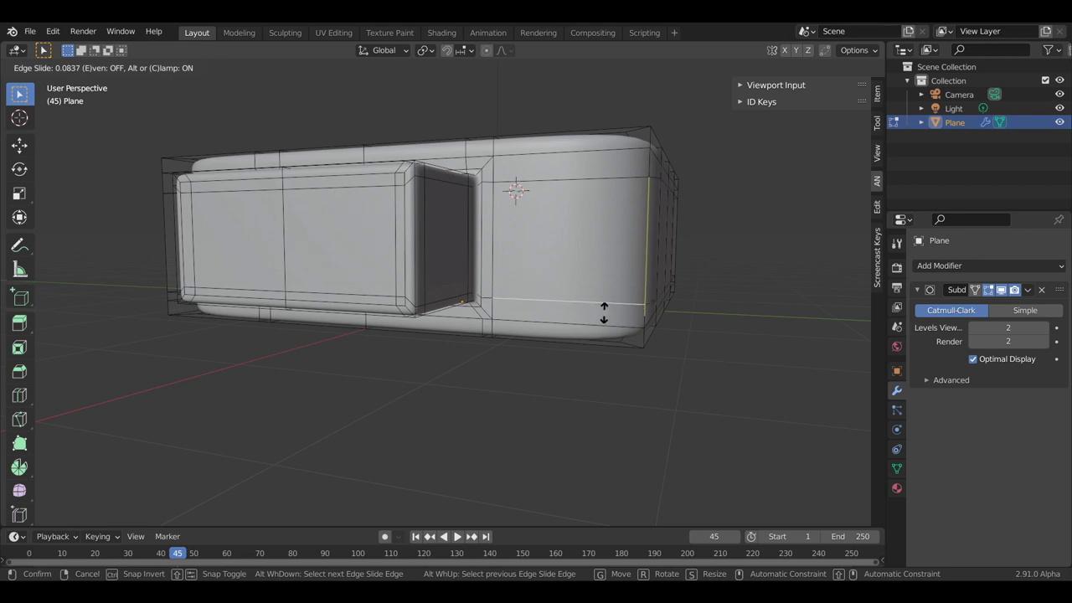
left_click(602, 312)
- Edge-slide the upper side edge loop along the surface to its new position
mouse_move(498, 245)
middle_mouse_down()
mouse_move(571, 257)
mouse_move(529, 191)
middle_mouse_up()
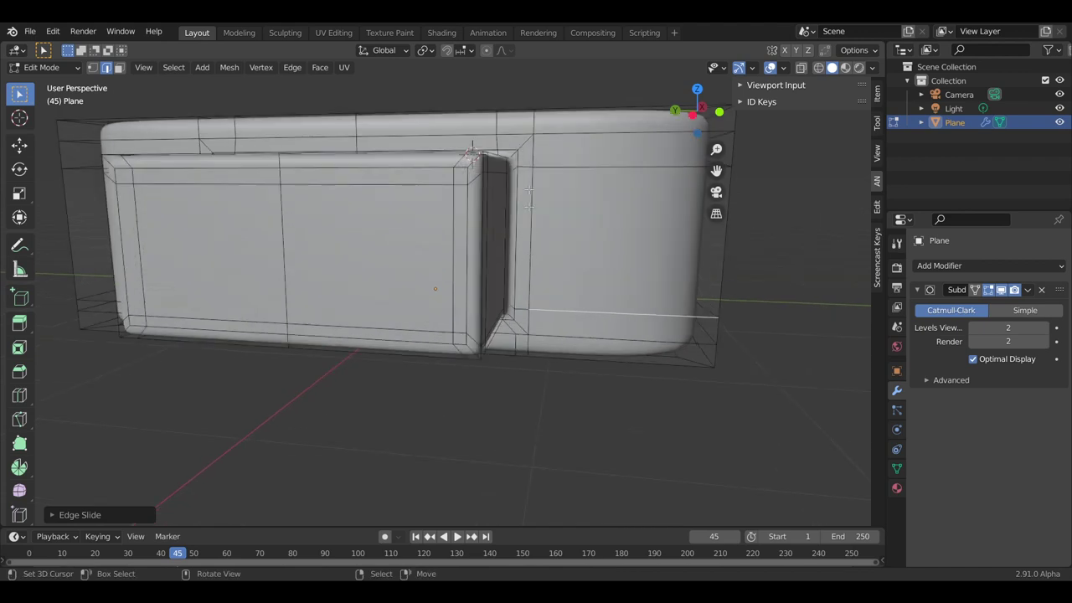
left_click(564, 165, "alt")
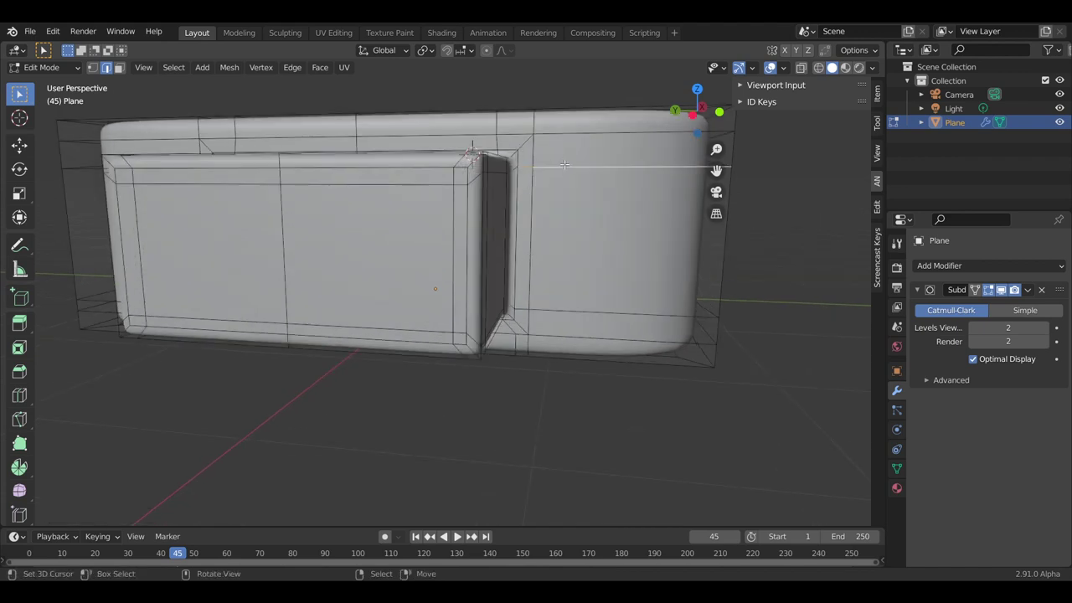
key("g")
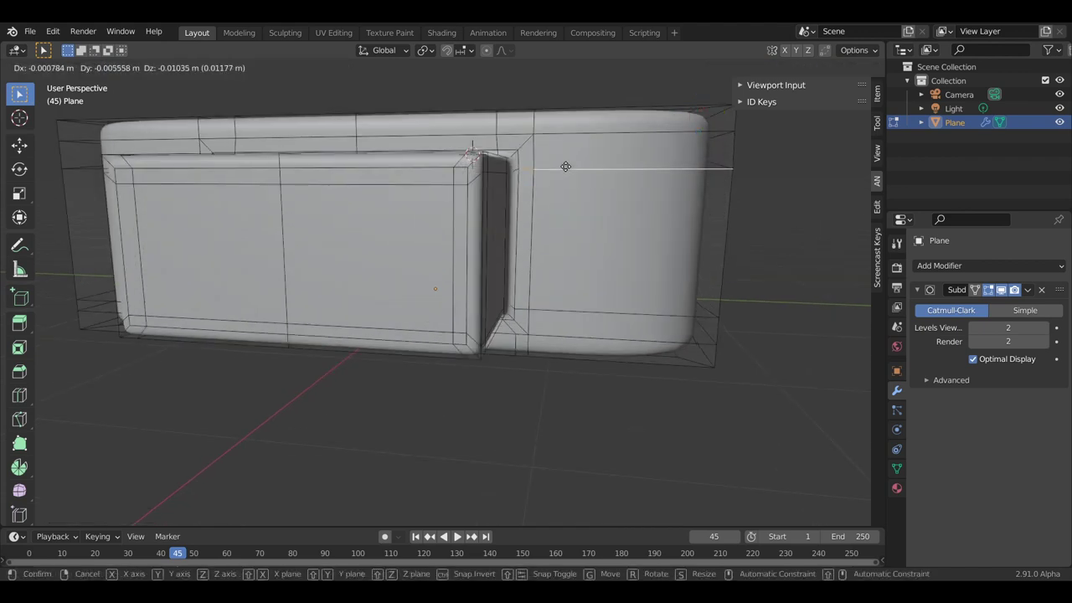
key("Escape")
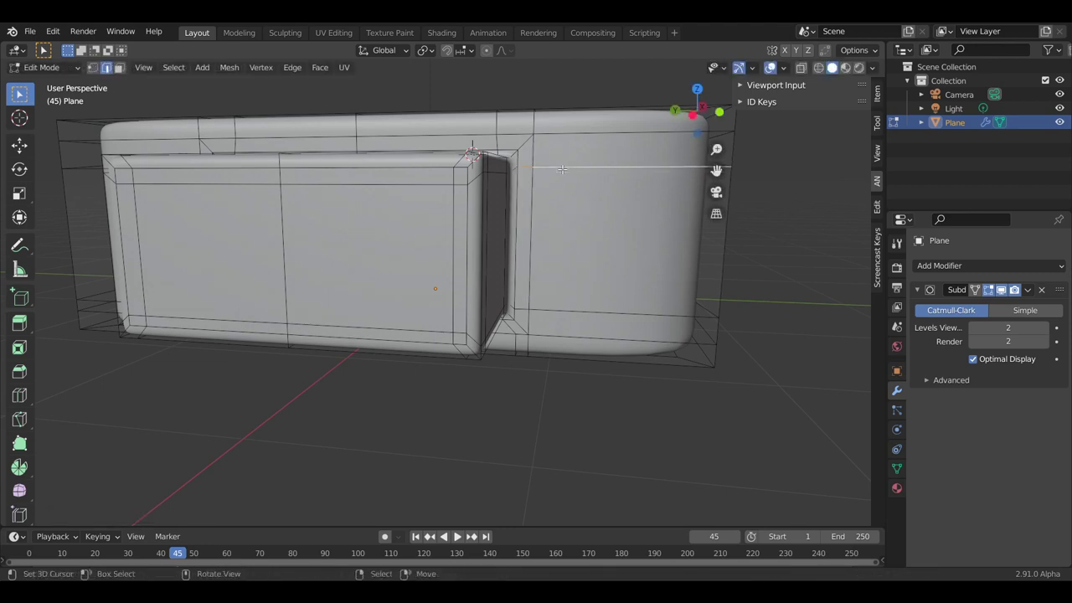
key("g")
key("g")
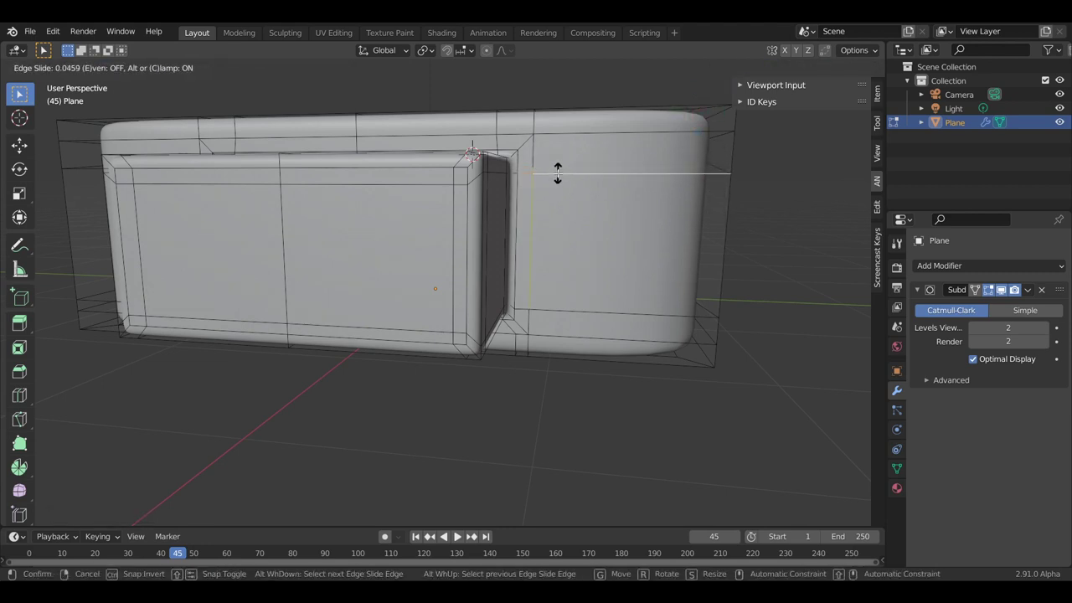
left_click(557, 174)
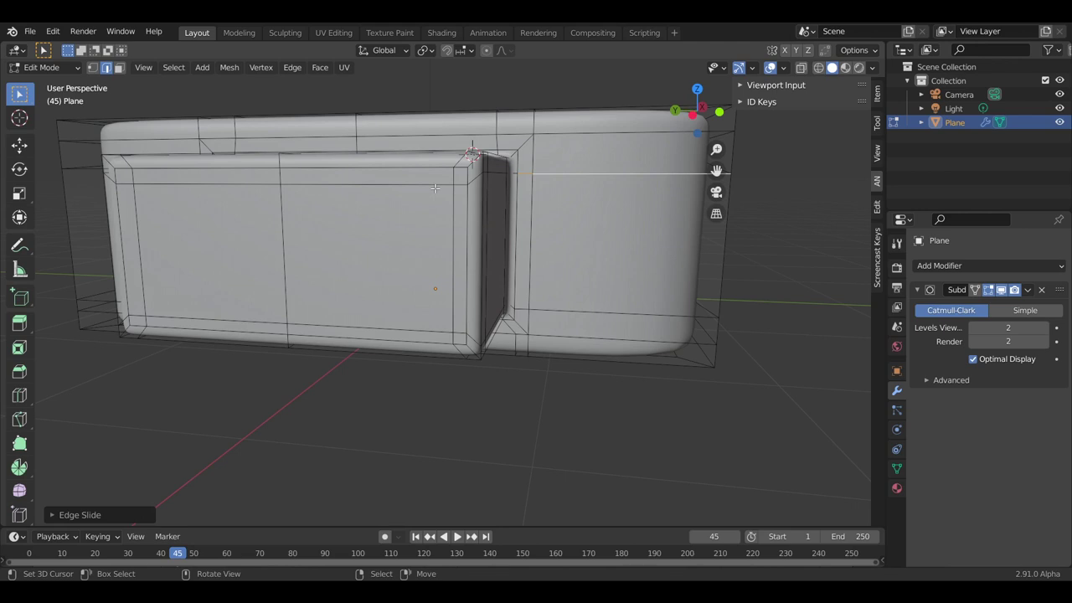
- In vertex mode, slide a front-block vertex about 0.18 left along its edge
key("1")
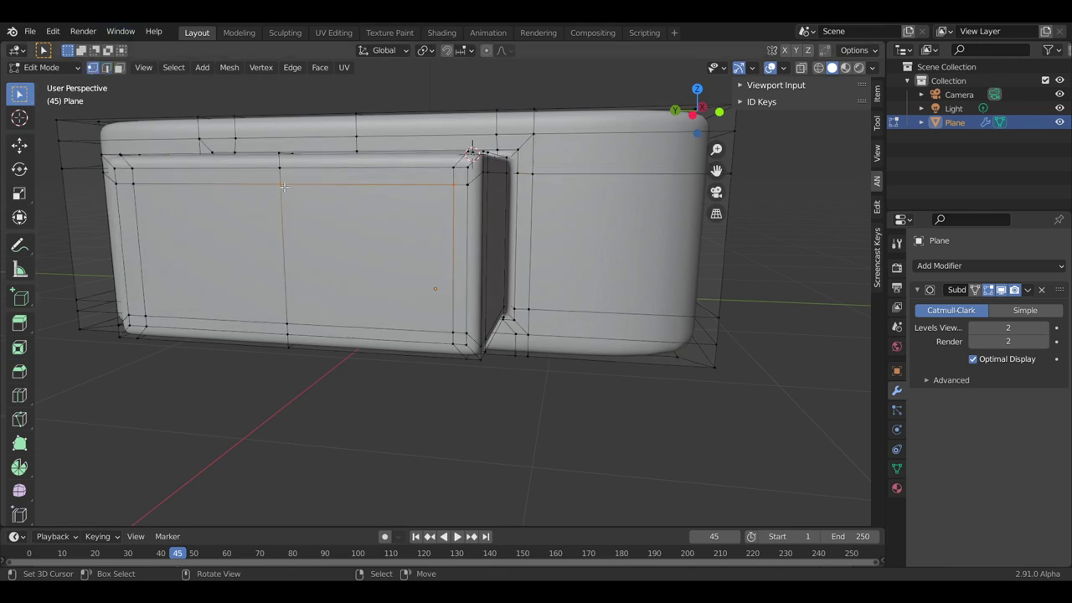
middle_click_drag(337, 201, 302, 187)
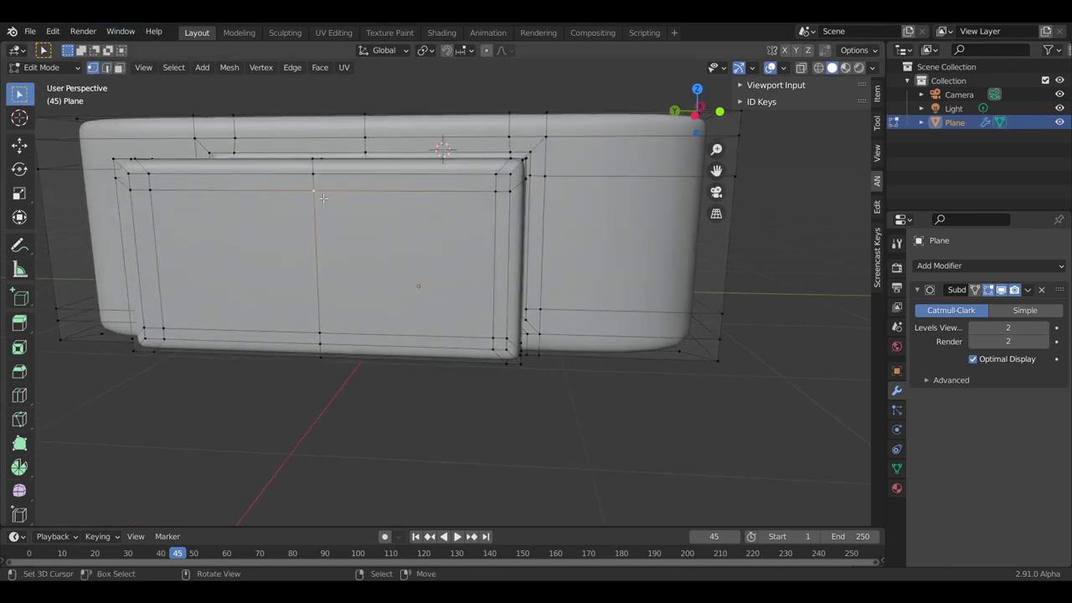
key("g")
key("g")
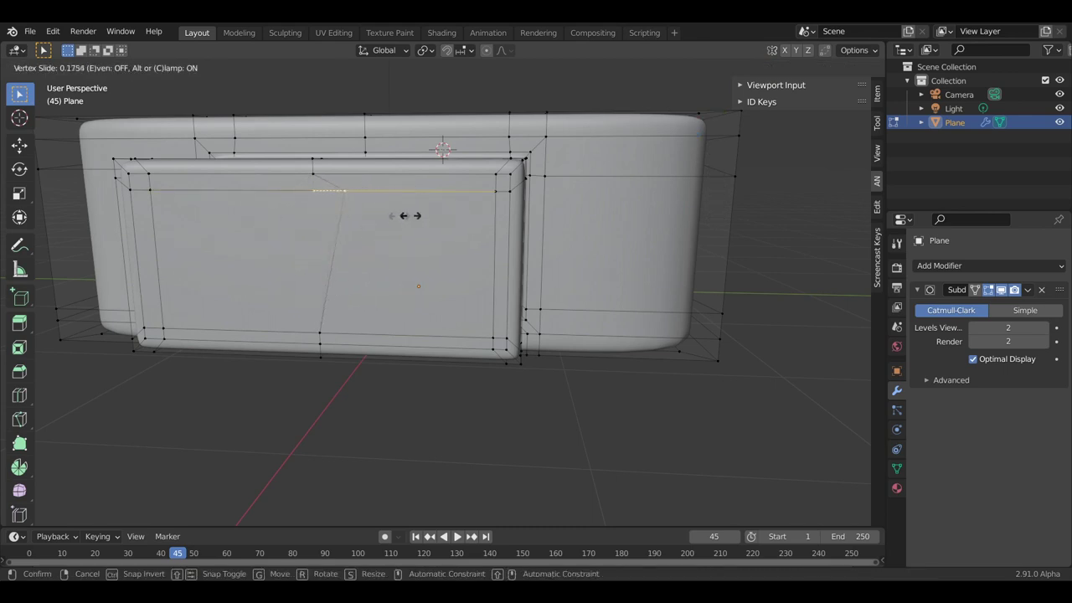
left_click(446, 226)
mouse_move(437, 250)
middle_mouse_down()
mouse_move(451, 300)
mouse_move(564, 194)
middle_mouse_up()
- Knife two new edges across the side panel beside the rear block
key("k")
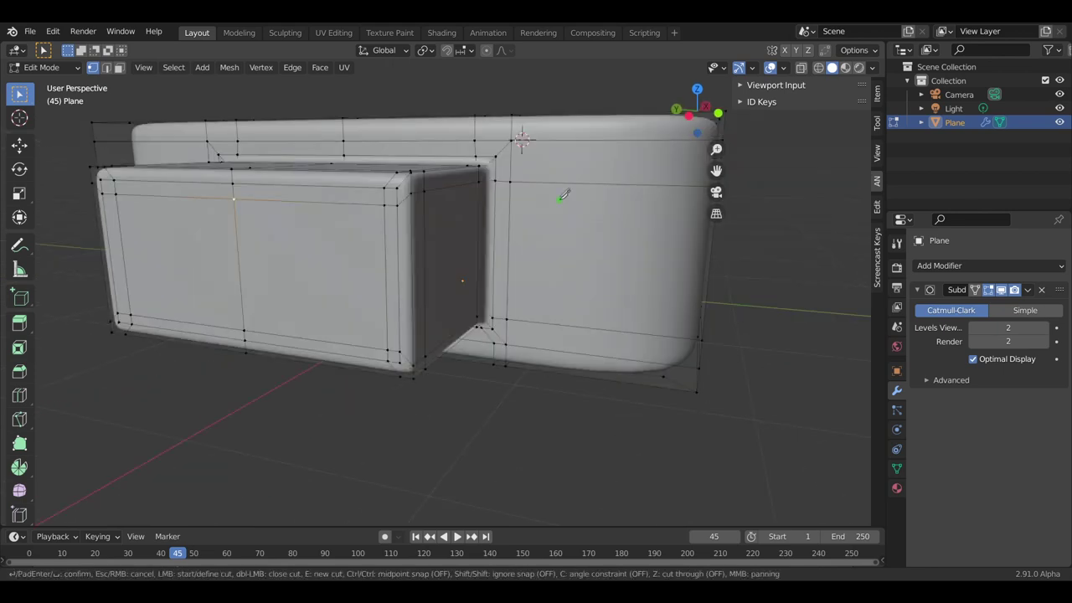
left_click(555, 184)
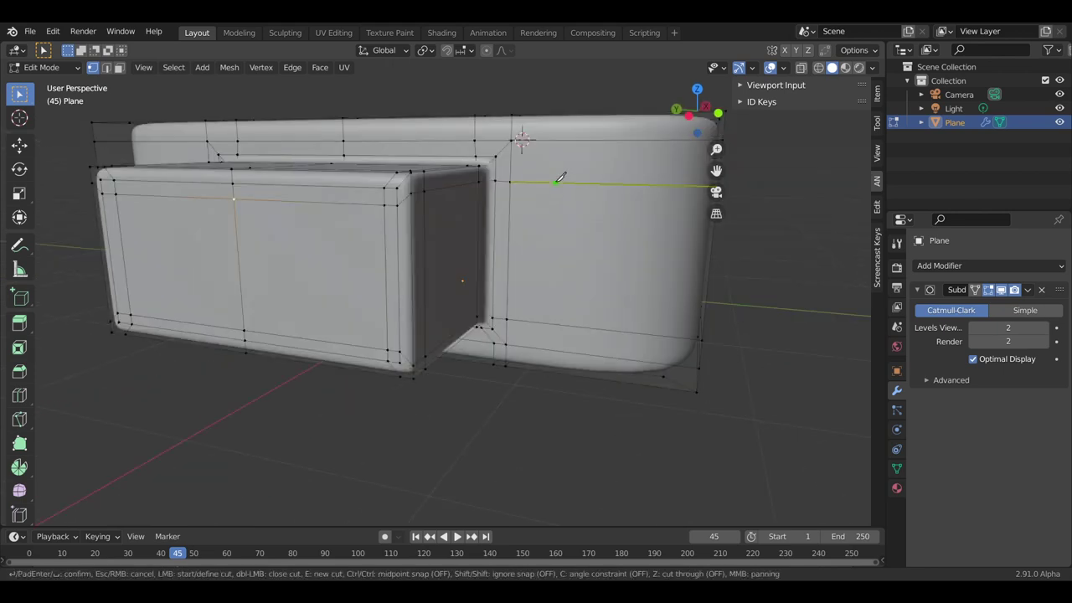
left_click(553, 319)
key("Return")
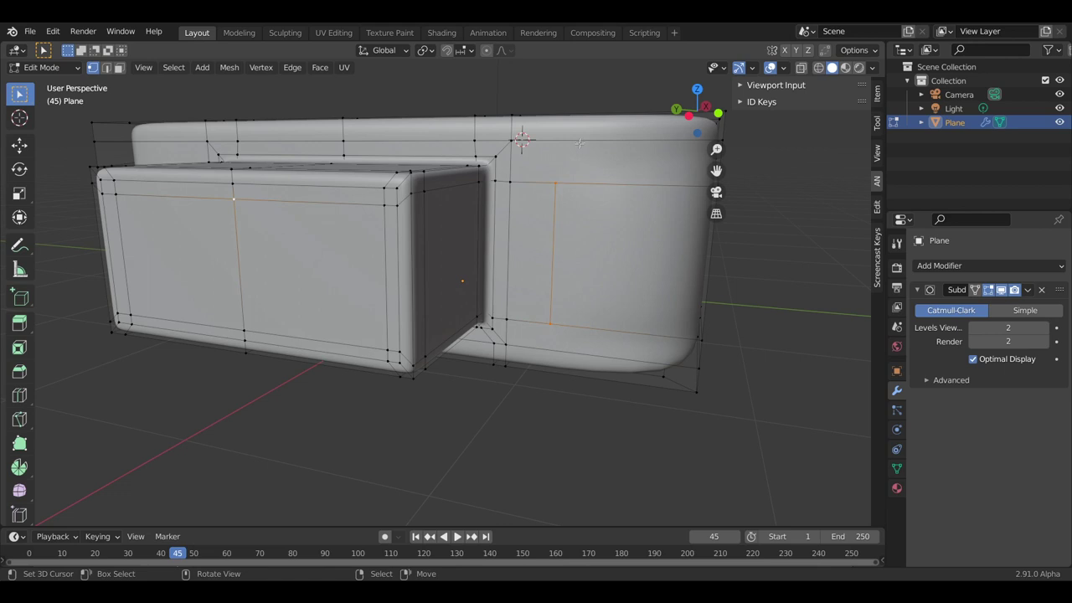
middle_click_drag(591, 140, 497, 198)
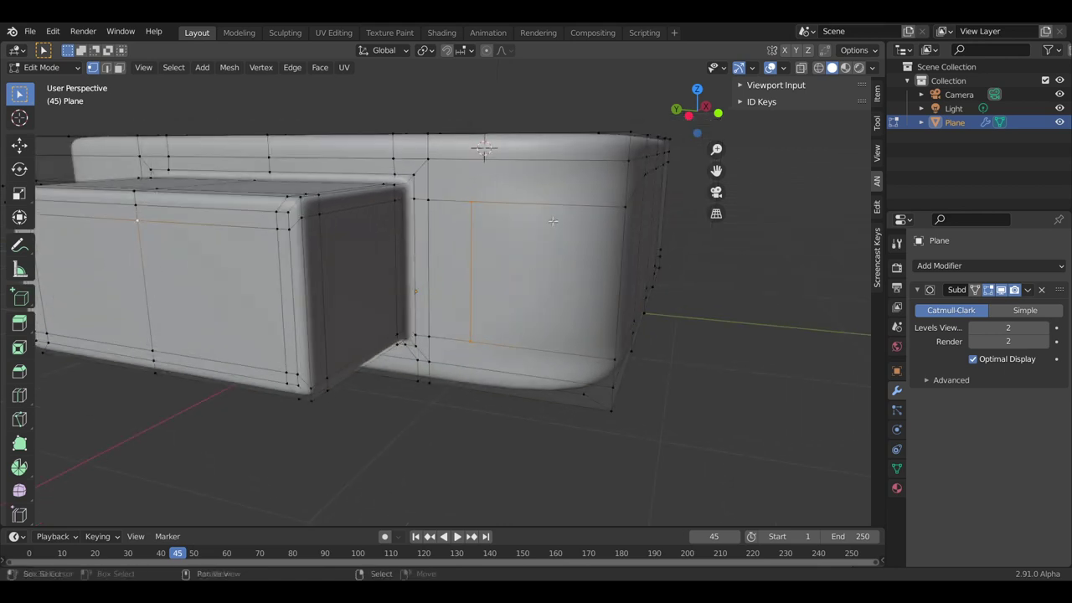
key("k")
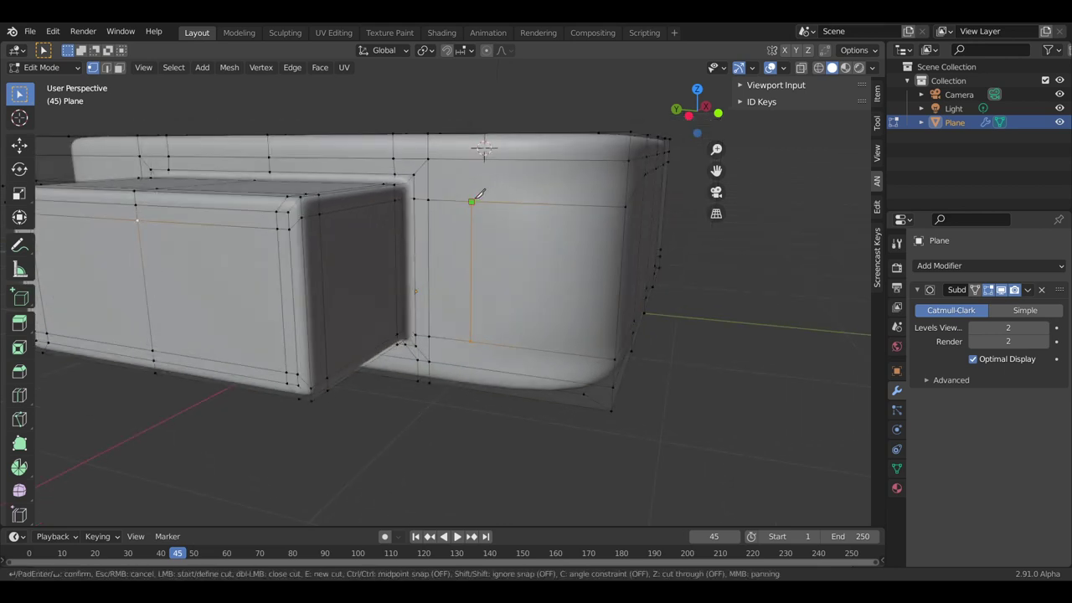
left_click(472, 201)
left_click(634, 157)
key("Return")
middle_click_drag(633, 157, 601, 269)
- Add a third knife cut starting from the side panel's lower vertex
key("k")
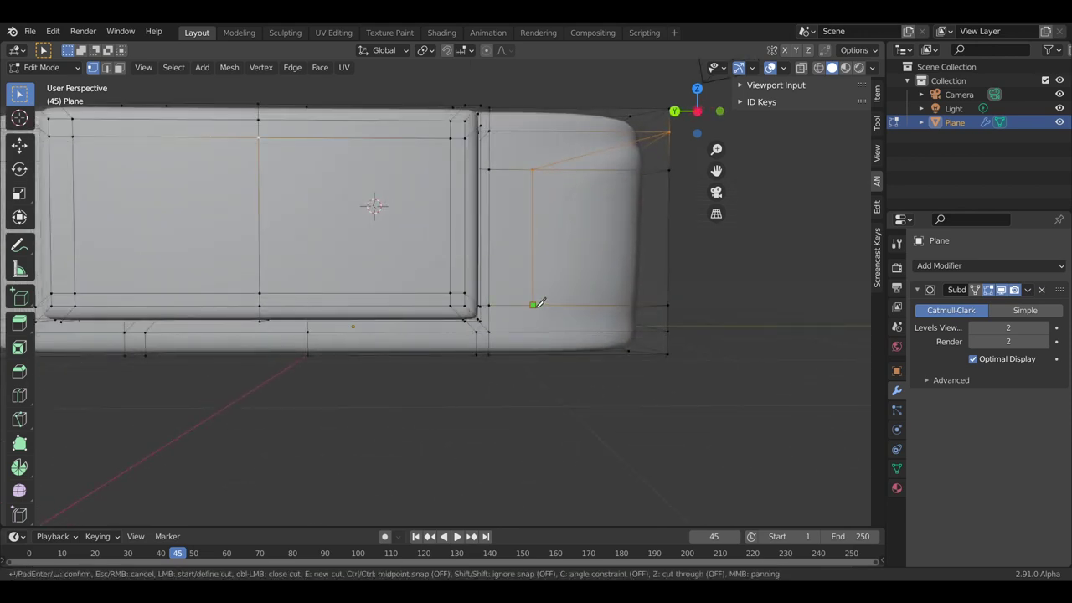
left_click(533, 306)
middle_click_drag(671, 326, 551, 259)
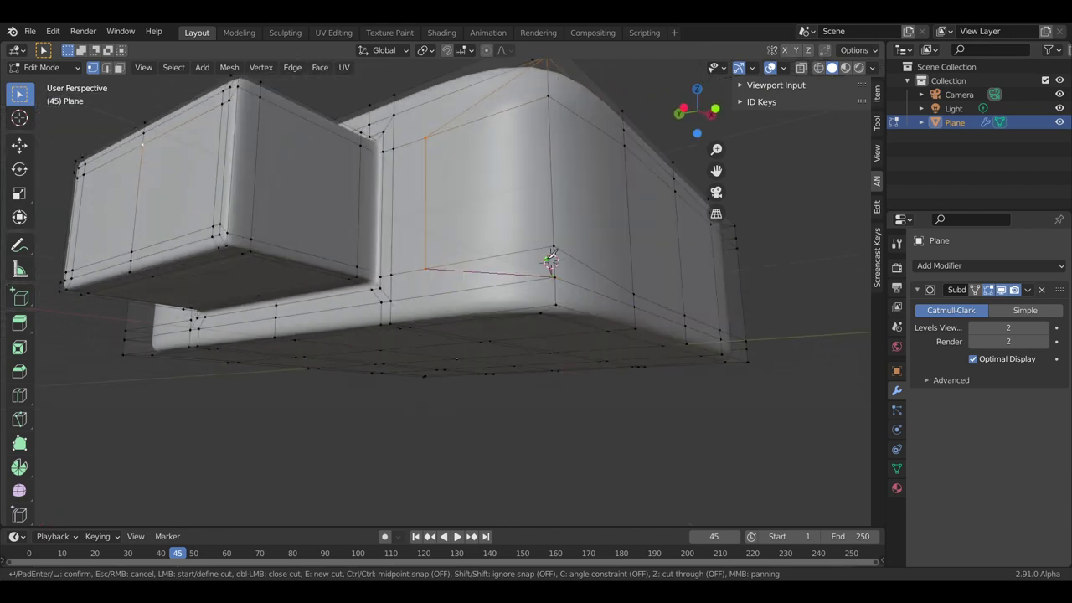
left_click(551, 259)
key("Return")
scroll(551, 268, "up", 3)
scroll(551, 276, "up", 2)
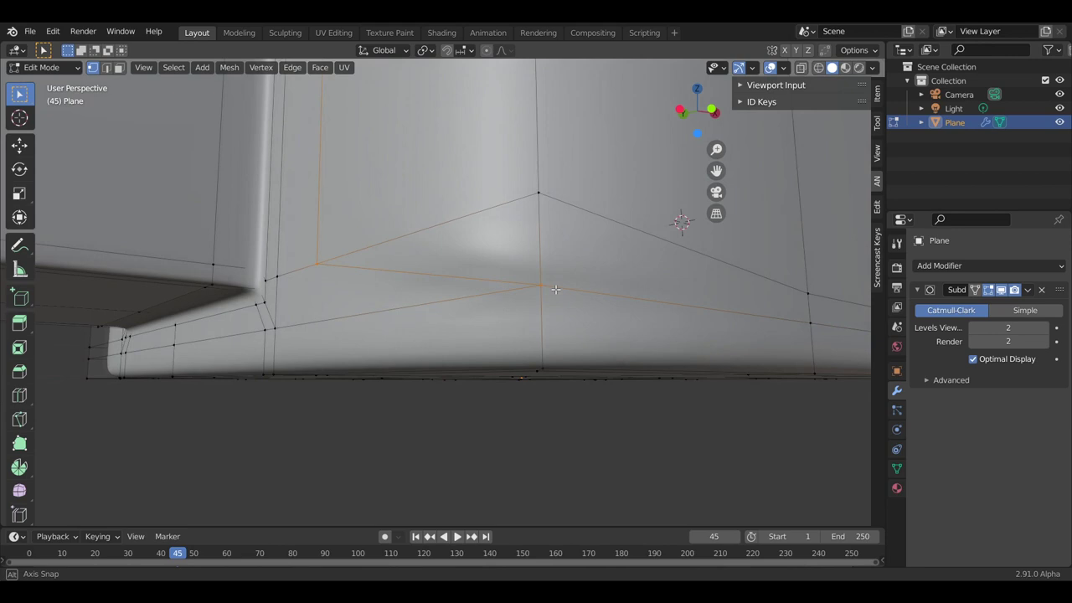
scroll(551, 287, "up", 2)
middle_click_drag(551, 287, 502, 210)
- In edge mode, select the redundant old side edges and dissolve them
key("2")
left_click(479, 175, "shift")
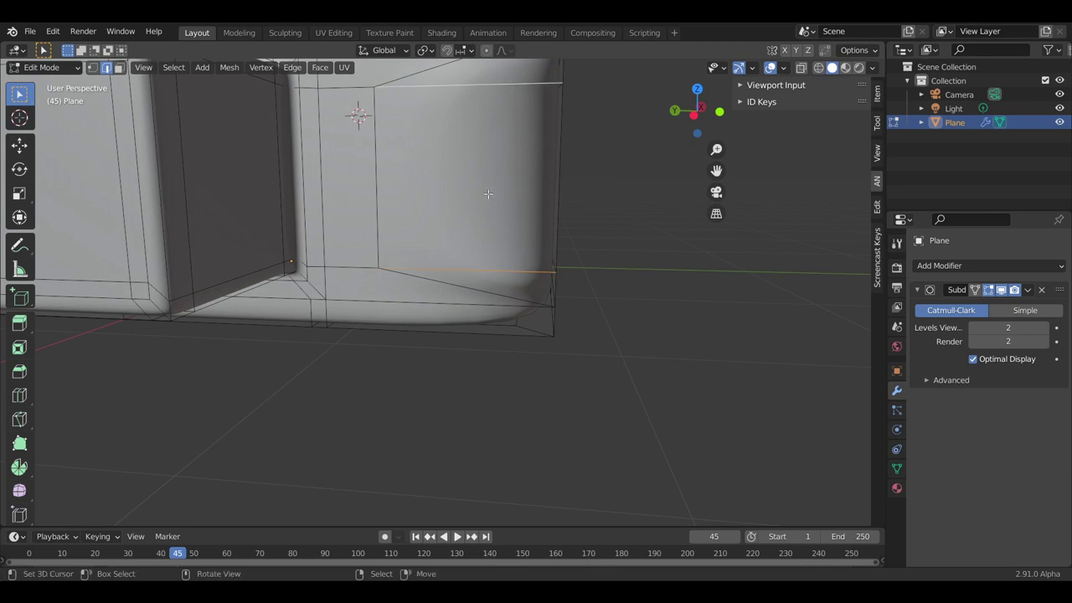
key("x")
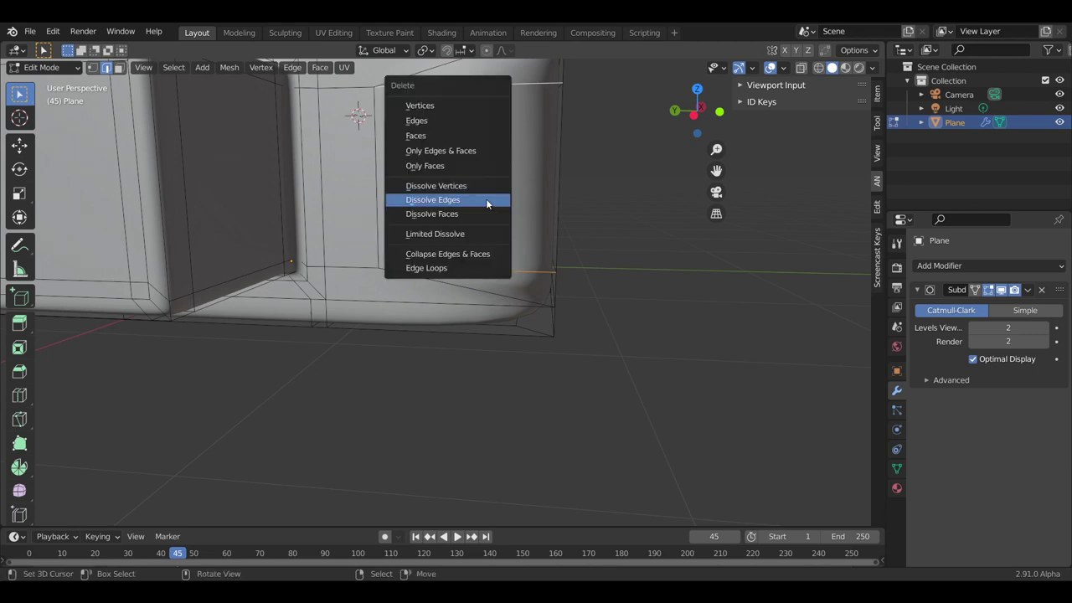
left_click(486, 199)
mouse_move(486, 198)
middle_mouse_down()
mouse_move(508, 304)
mouse_move(407, 176)
middle_mouse_up()
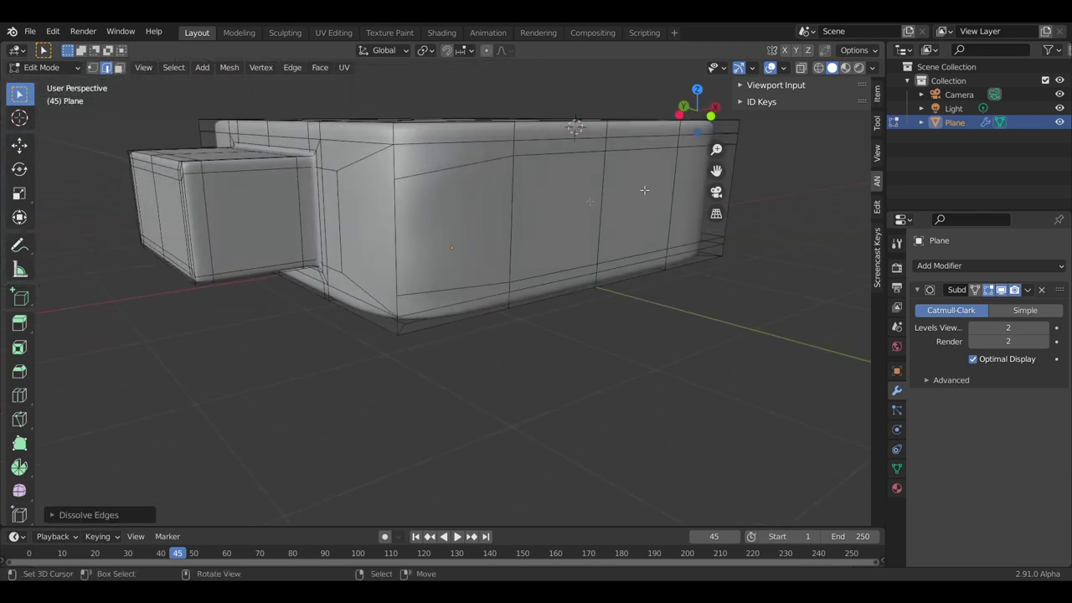
mouse_move(644, 190)
middle_mouse_down()
mouse_move(465, 229)
mouse_move(586, 221)
mouse_move(425, 242)
middle_mouse_up()
scroll(418, 217, "up", 3)
scroll(410, 199, "up", 2)
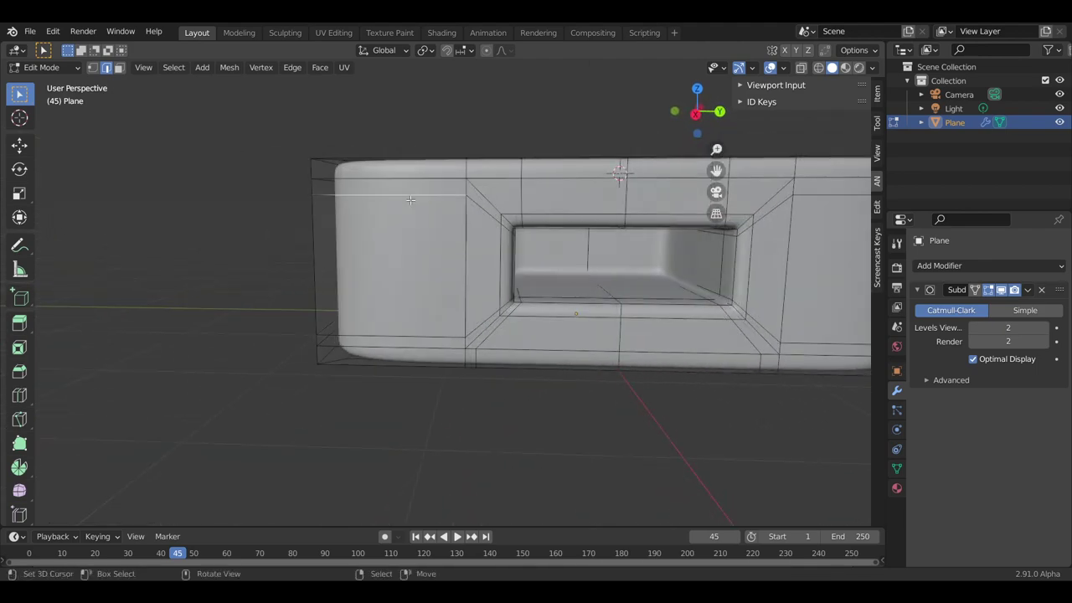
- Add a loop cut across the left front panel and slide it level with the opening's top edge
left_click(411, 199)
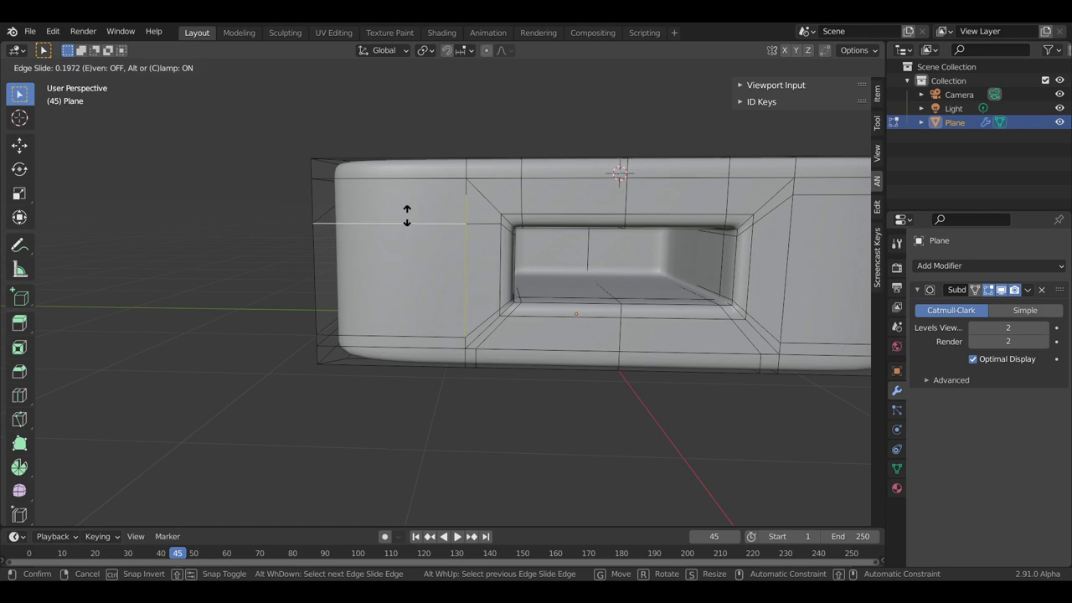
left_click(407, 215)
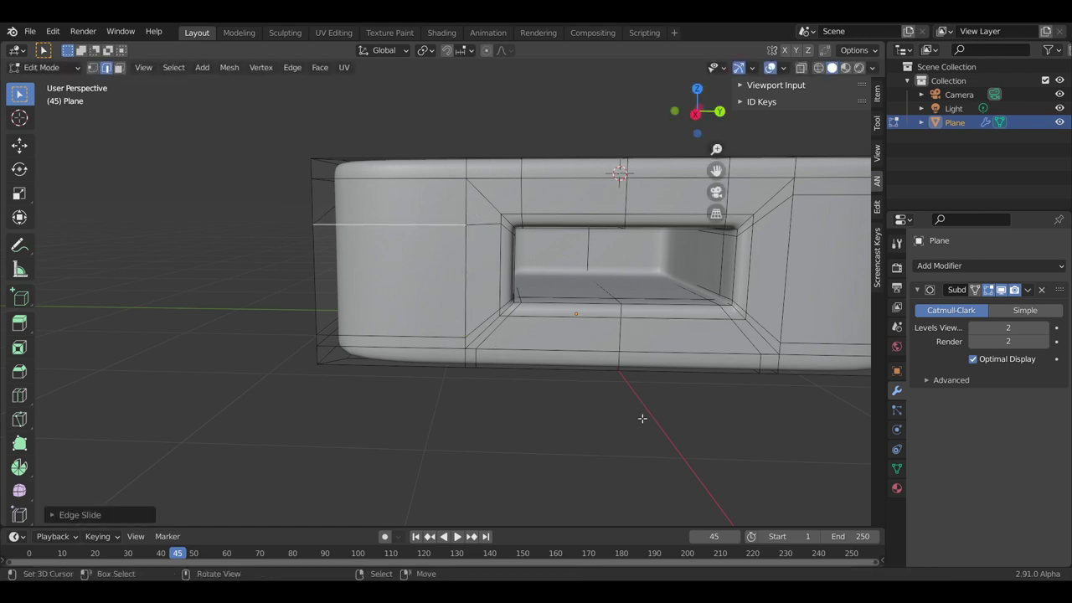
key("g")
key("g")
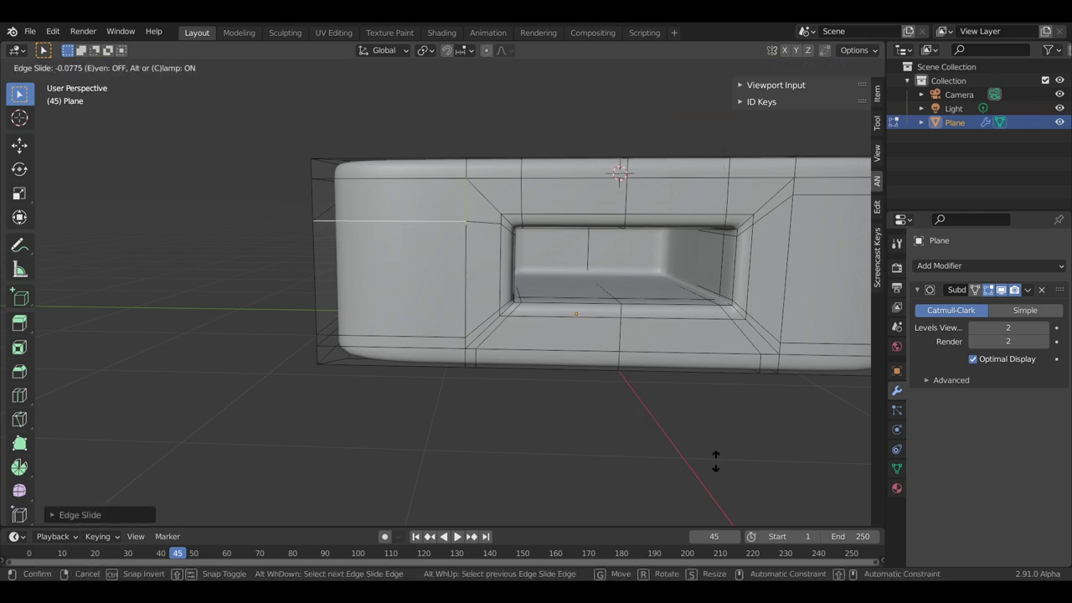
left_click(713, 462)
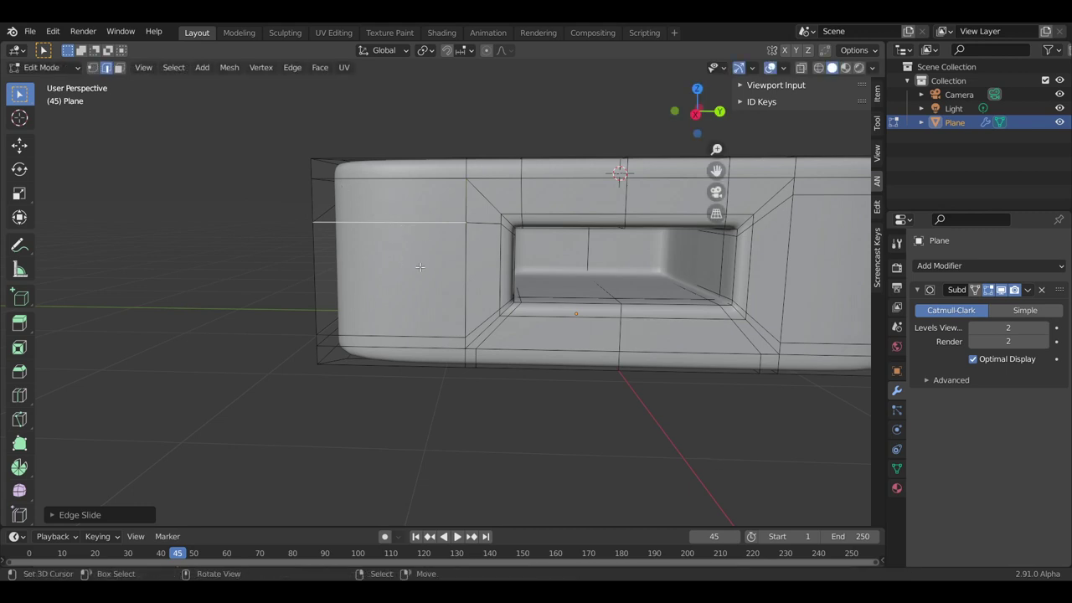
key("g")
key("g")
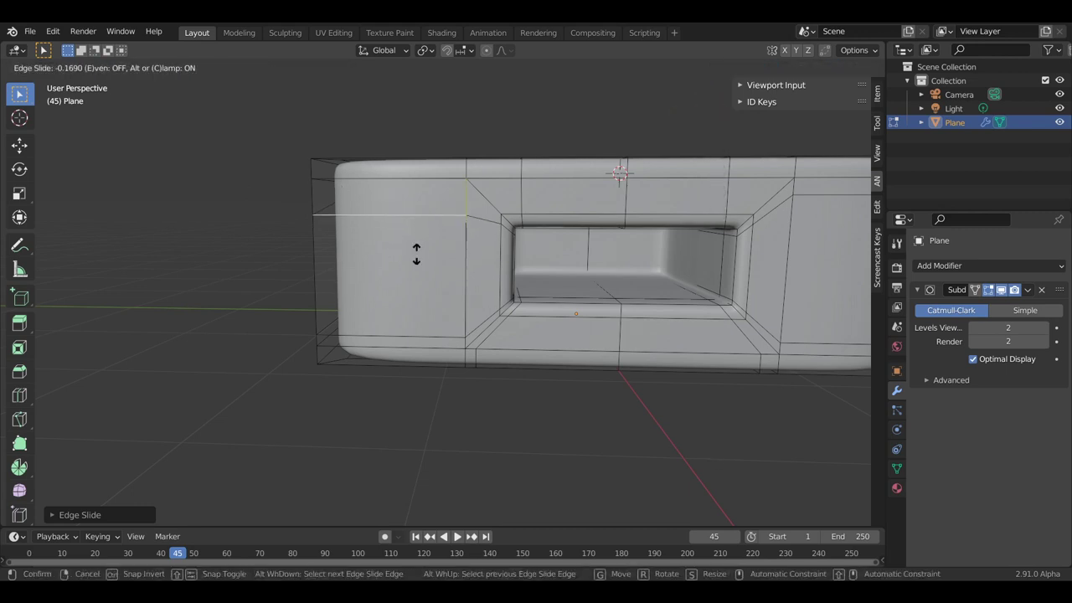
left_click(416, 222)
key("g")
key("g")
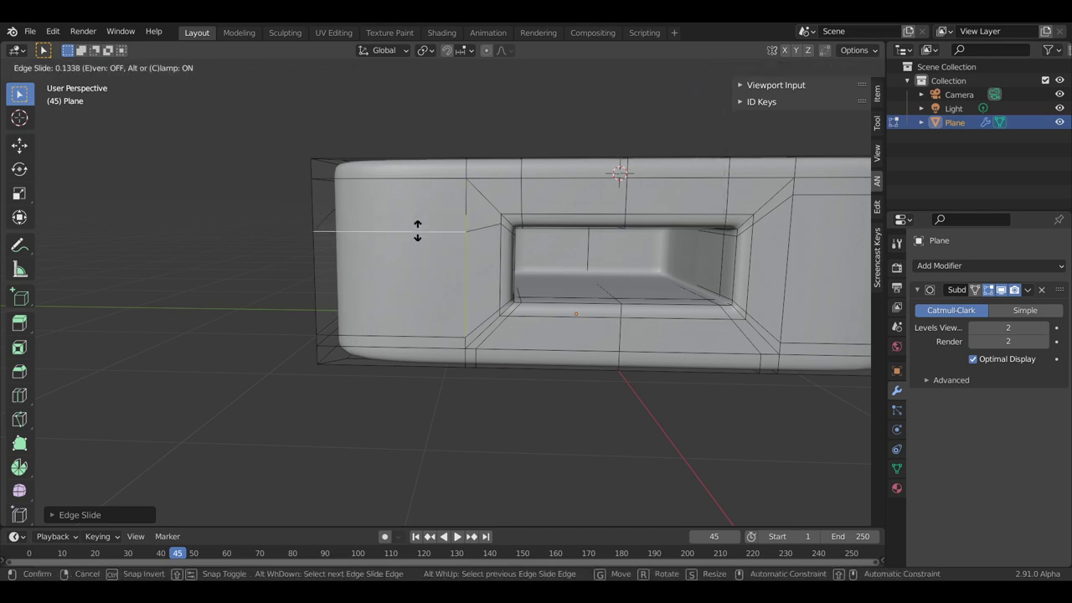
key("Escape")
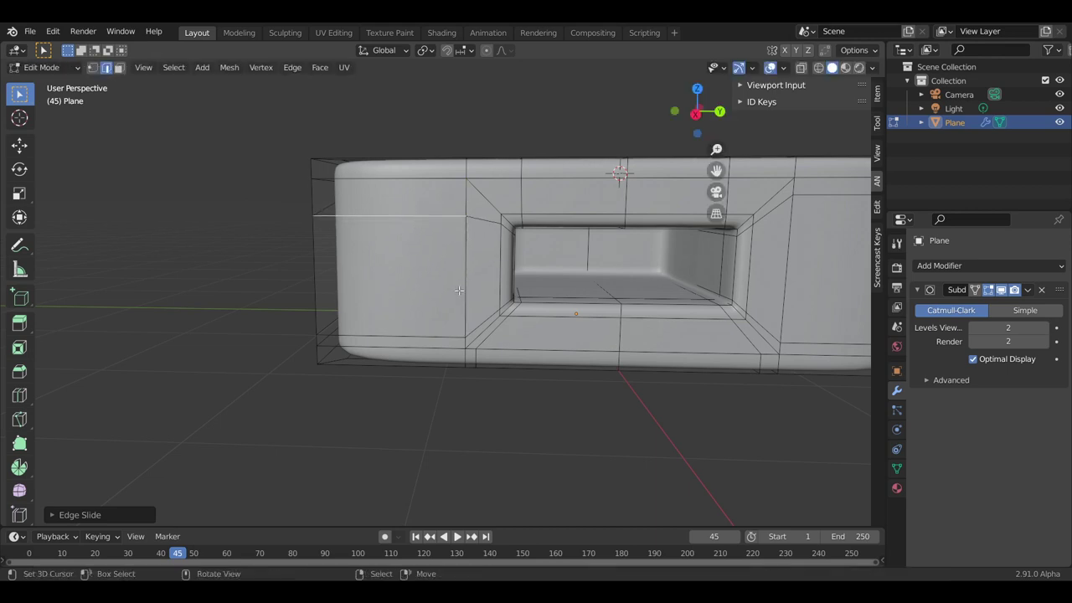
key("g")
key("g")
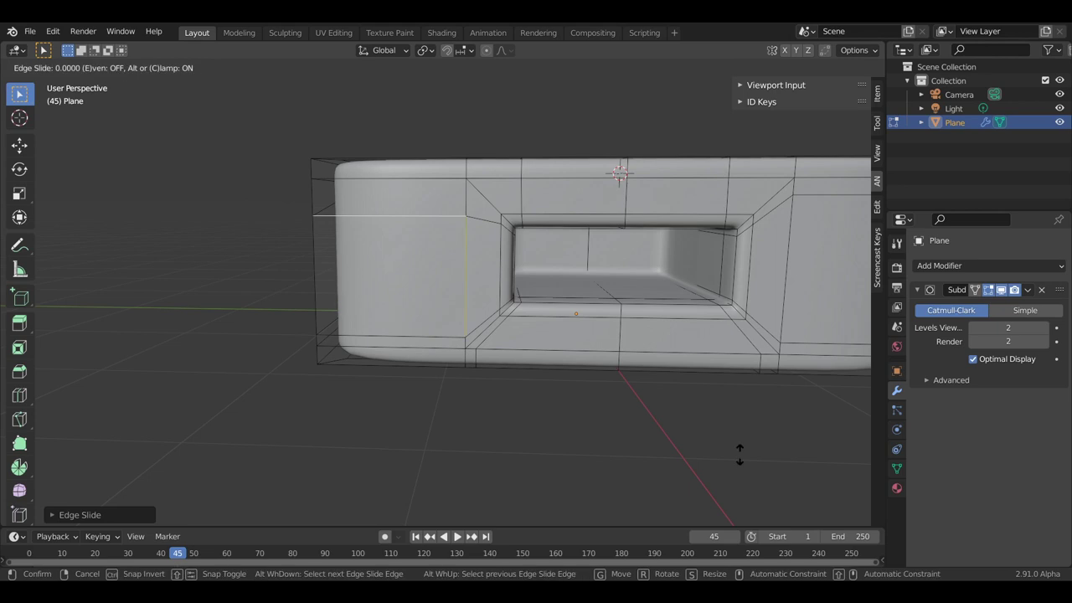
key("Escape")
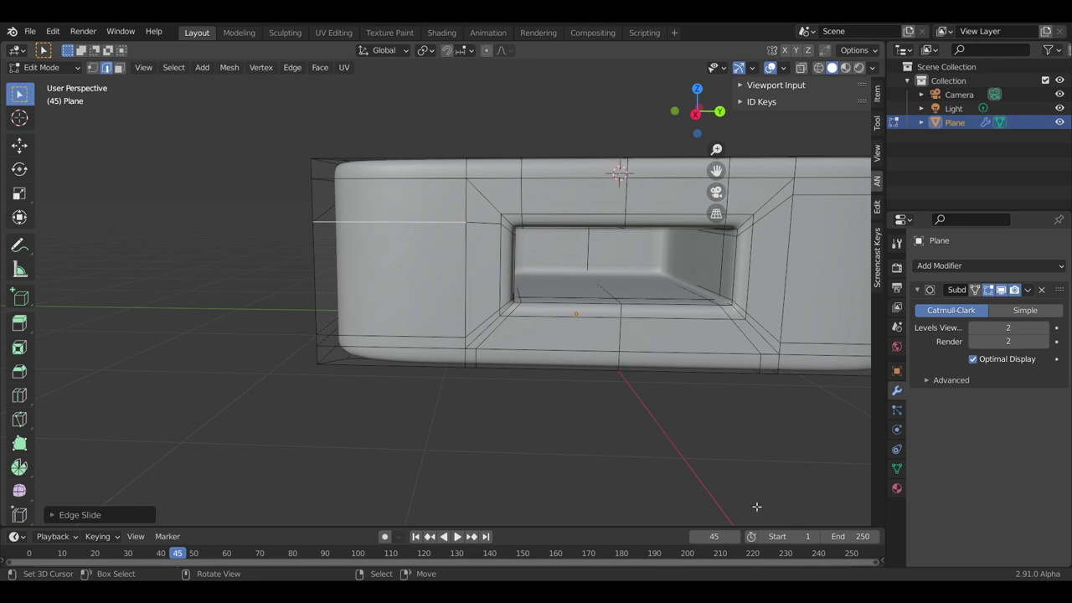
- Slide the left panel's lower edge up level with the opening's bottom edge
left_click(432, 337)
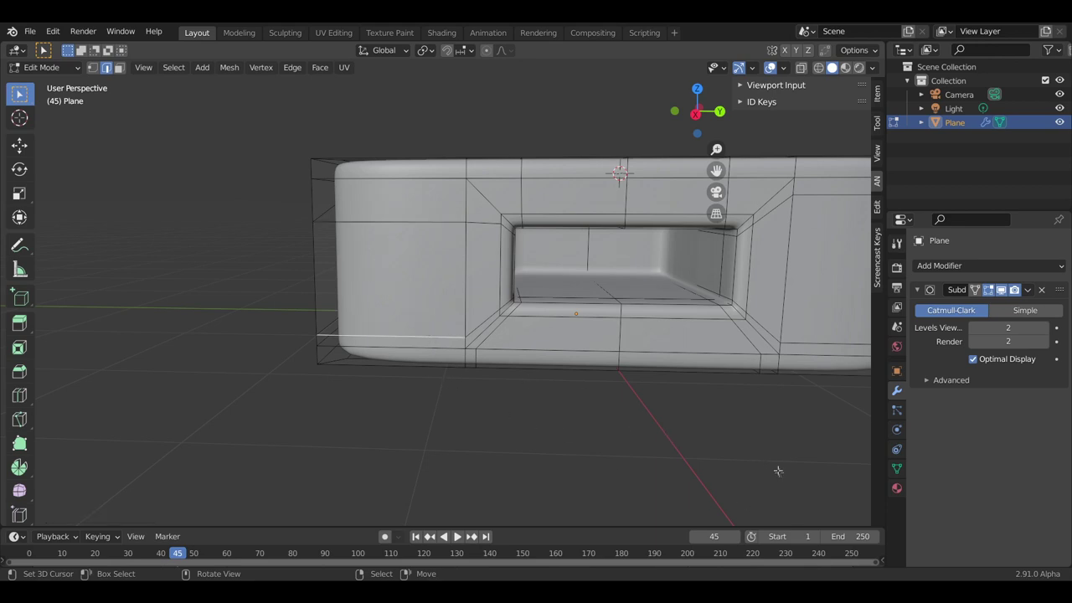
key("g")
key("g")
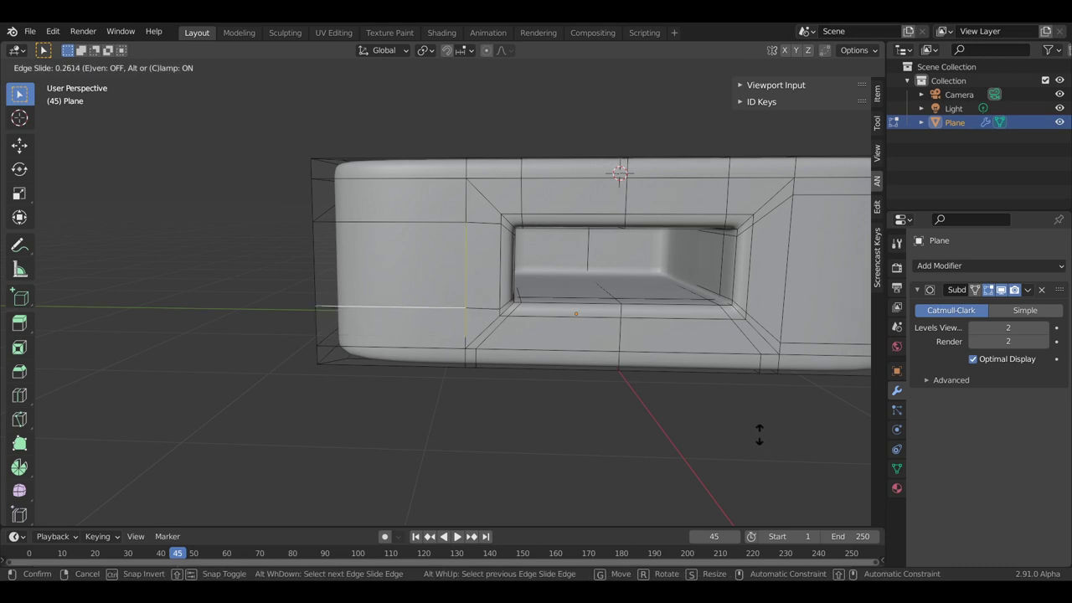
left_click(760, 434)
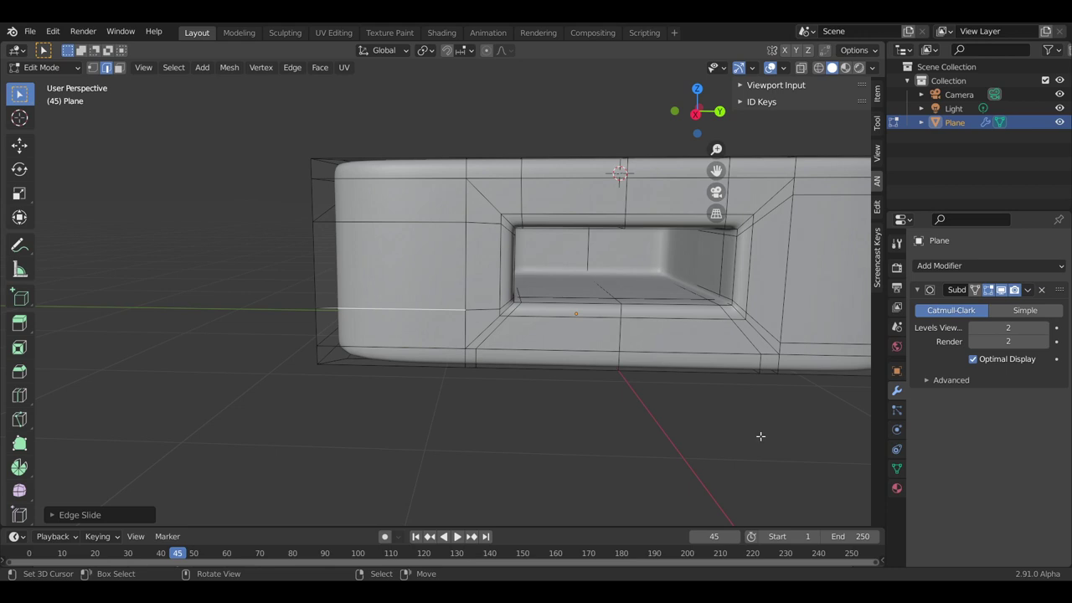
scroll(703, 410, "down", 3)
- Knife-cut from the left panel's edge vertices to its top-left and bottom-left corners
mouse_move(617, 371)
middle_mouse_down()
mouse_move(691, 332)
mouse_move(579, 286)
mouse_move(713, 194)
middle_mouse_up()
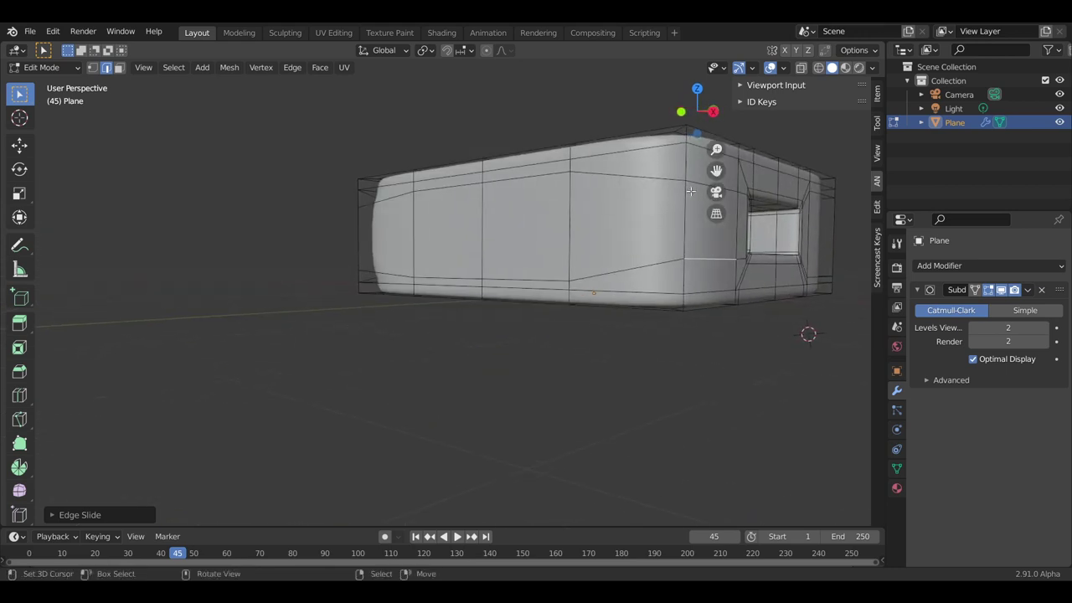
middle_click_drag(441, 185, 527, 246)
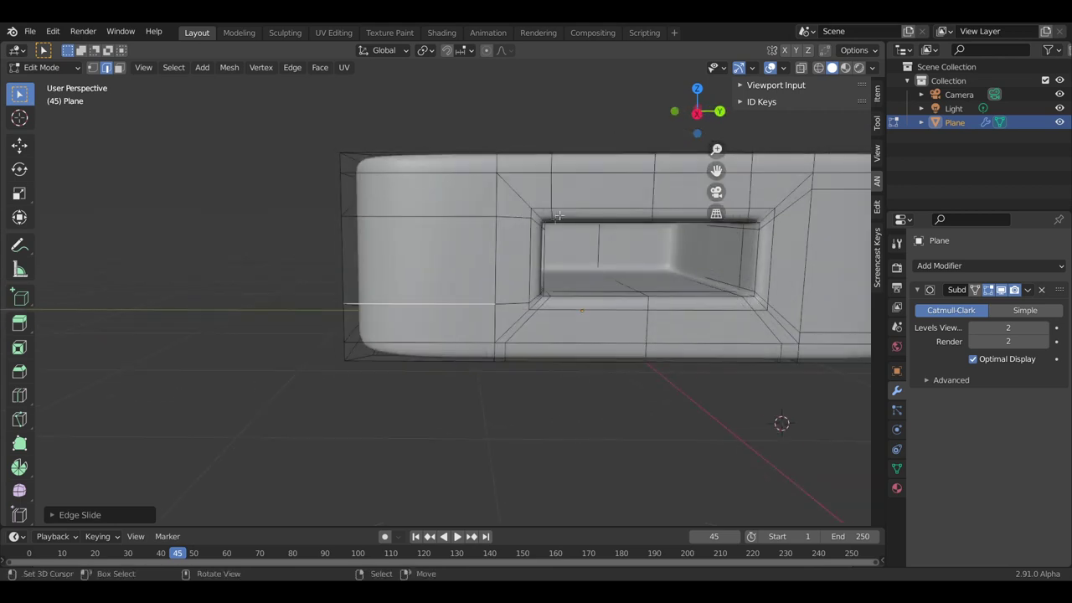
scroll(460, 263, "up", 3)
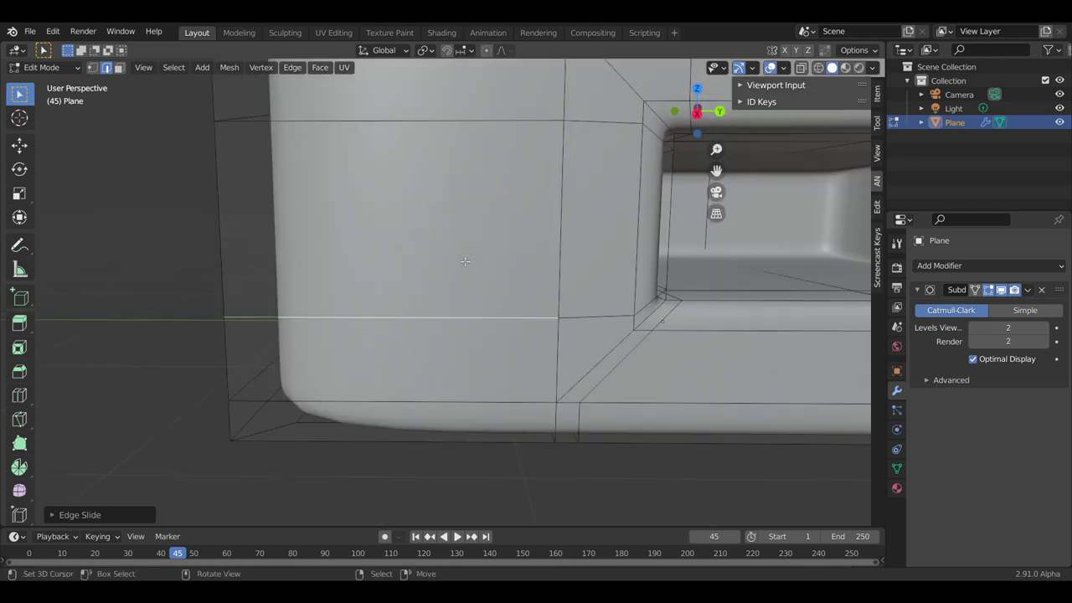
scroll(725, 268, "down", 4)
mouse_move(725, 267)
middle_mouse_down()
mouse_move(504, 259)
mouse_move(520, 264)
middle_mouse_up()
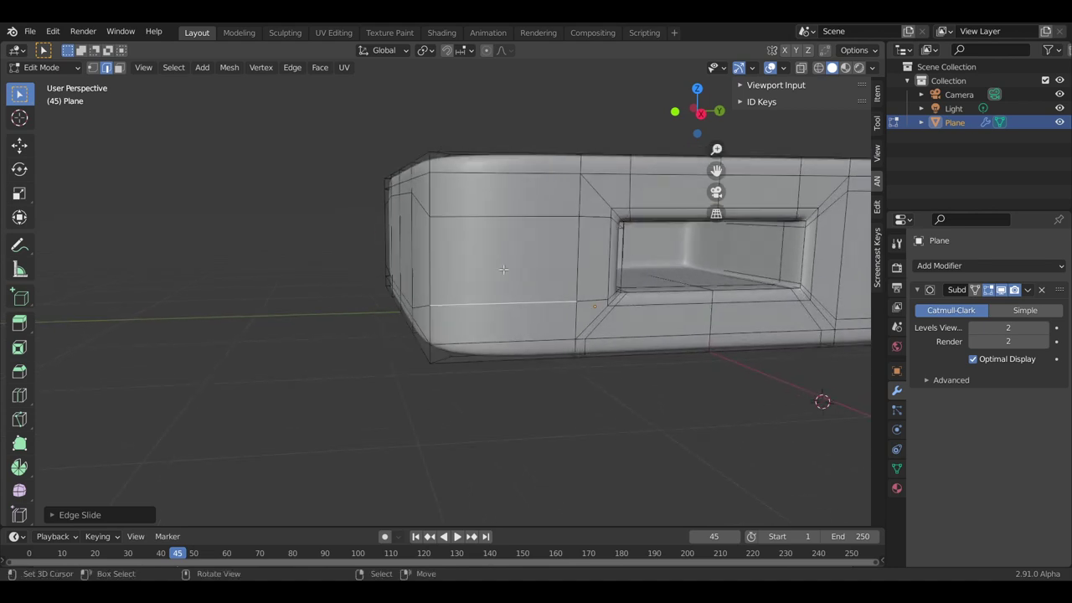
key("k")
left_click(579, 216)
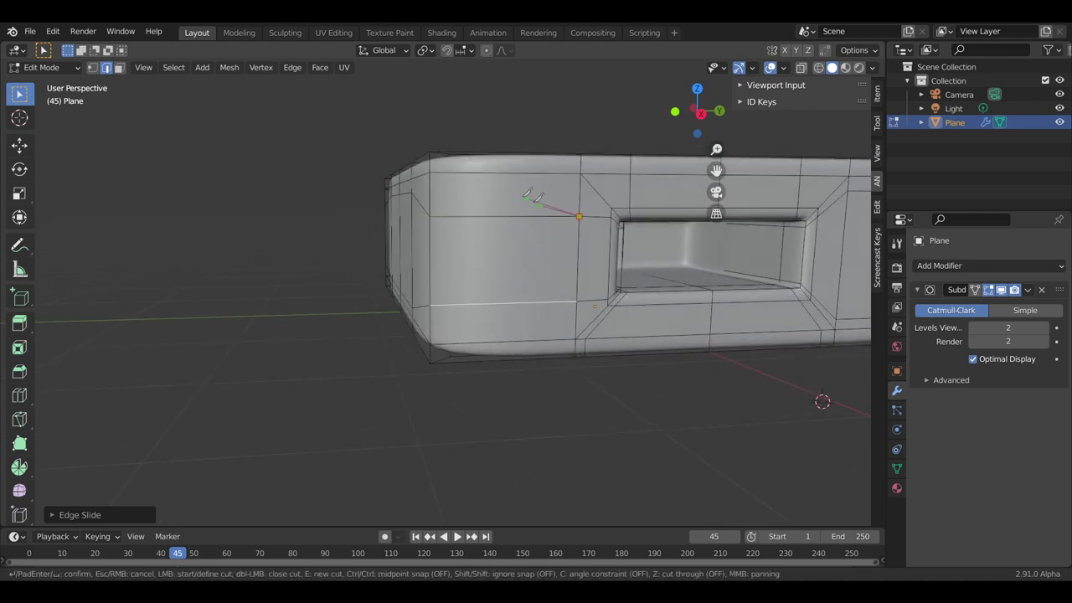
left_click(429, 172)
key("Return")
key("k")
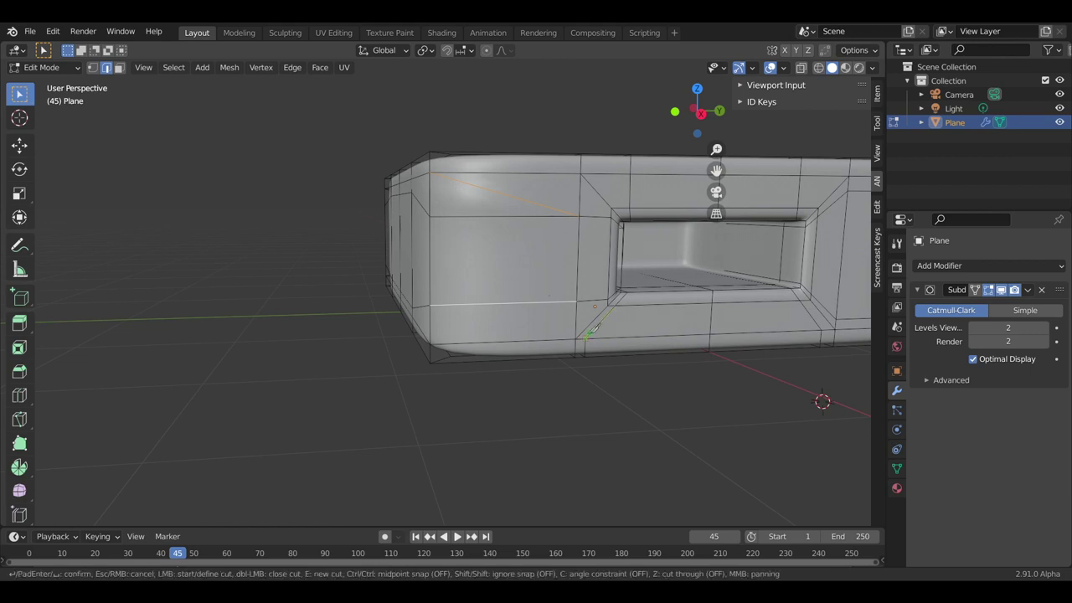
left_click(576, 300)
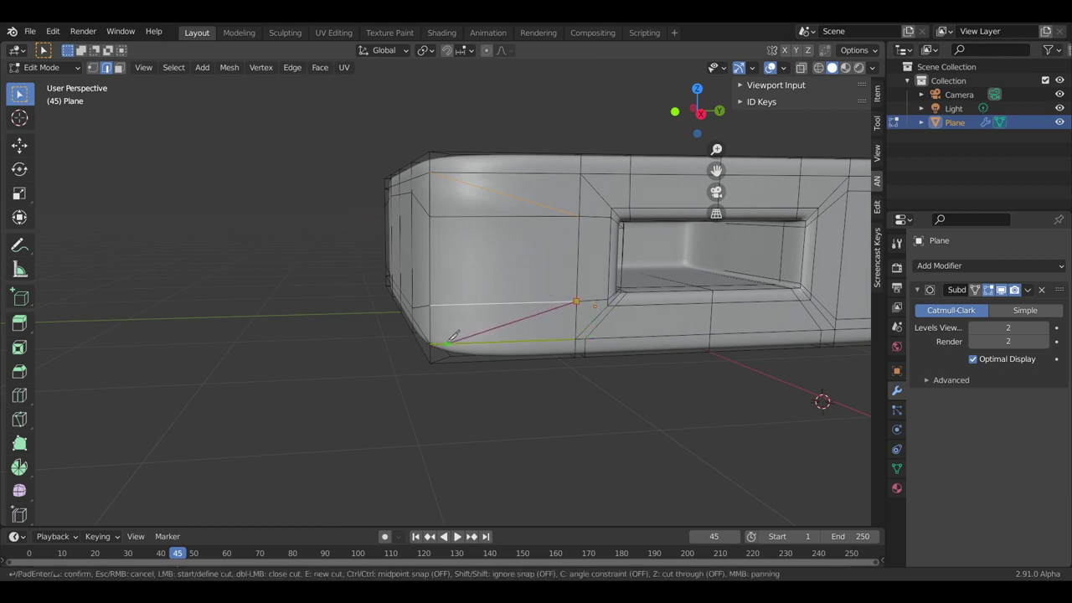
left_click(436, 336)
key("Return")
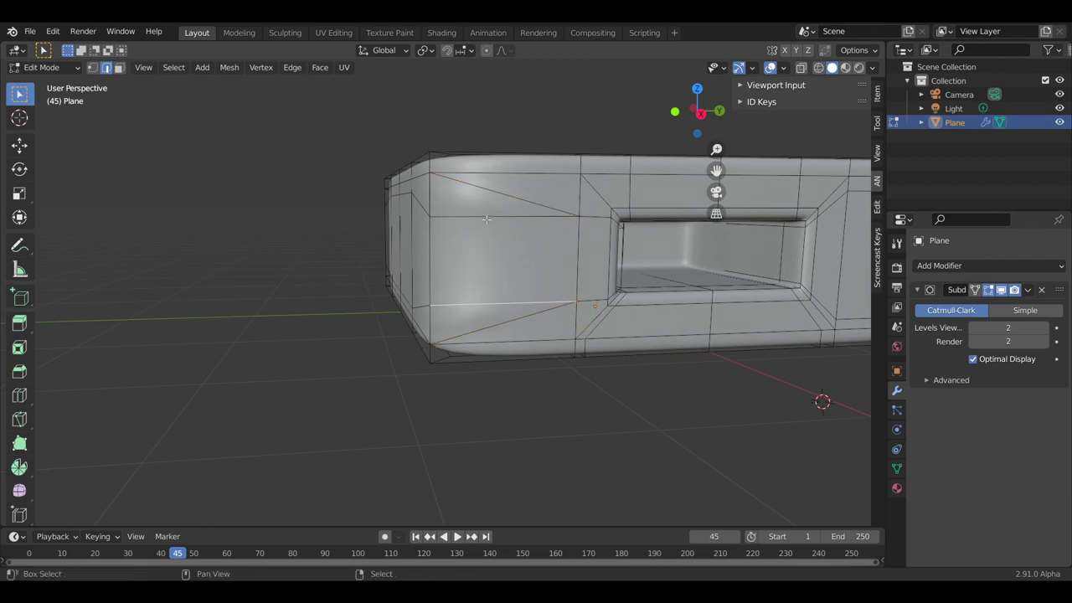
- Dissolve the horizontal edge and the next redundant edge beside the opening
left_click(486, 216, "shift")
key("x")
left_click(487, 221)
middle_click_drag(486, 221, 586, 251)
left_click(691, 225, "ctrl")
key("x")
left_click(696, 221)
- Dissolve the shortest edge path along the bottom of the front panel
middle_click_drag(696, 223, 461, 261)
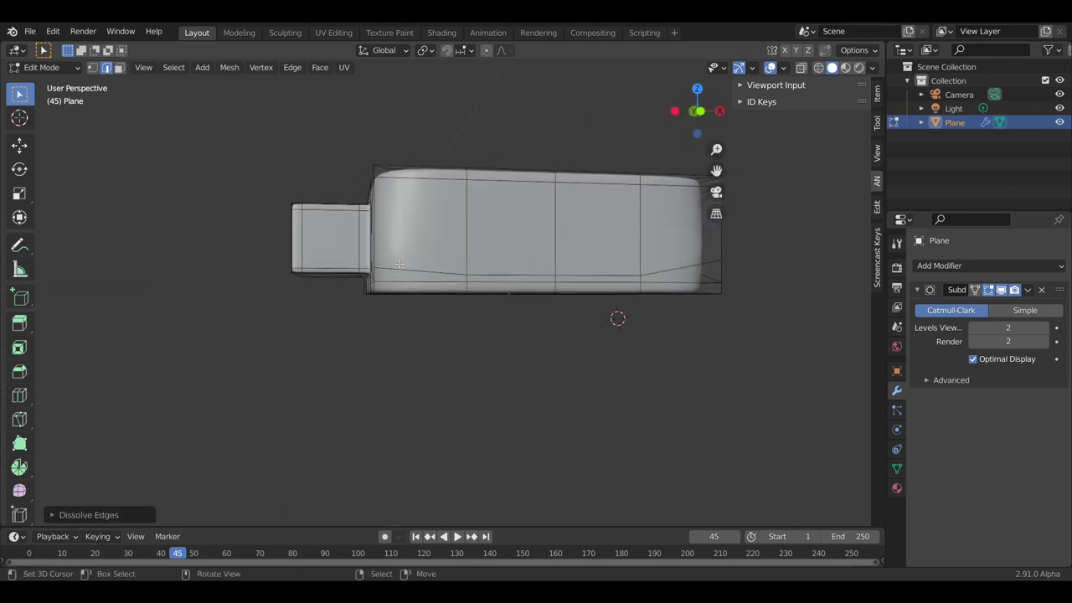
left_click(400, 269)
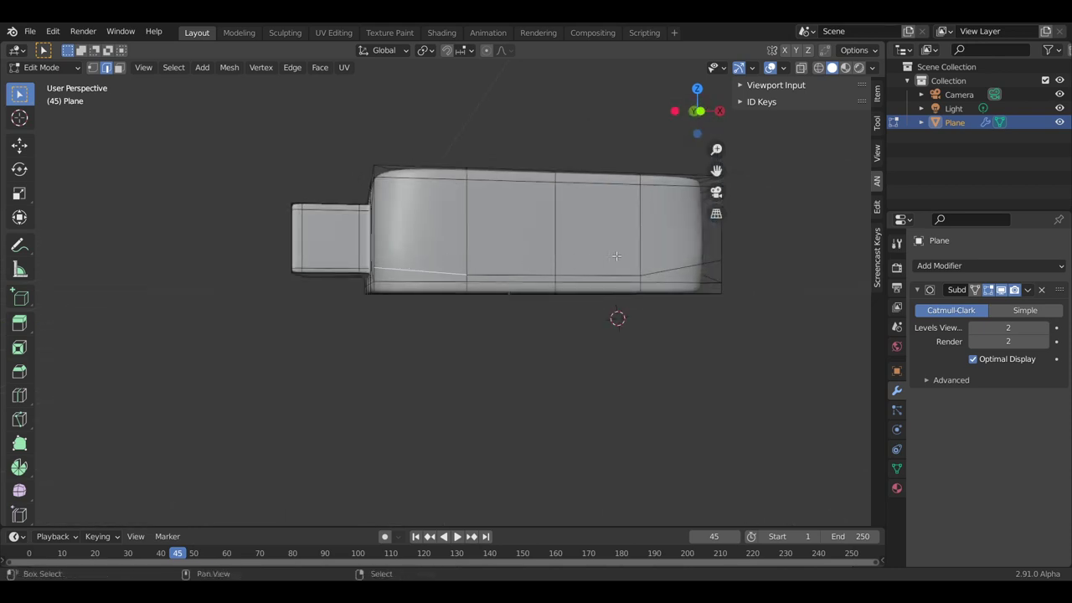
left_click(689, 262, "ctrl")
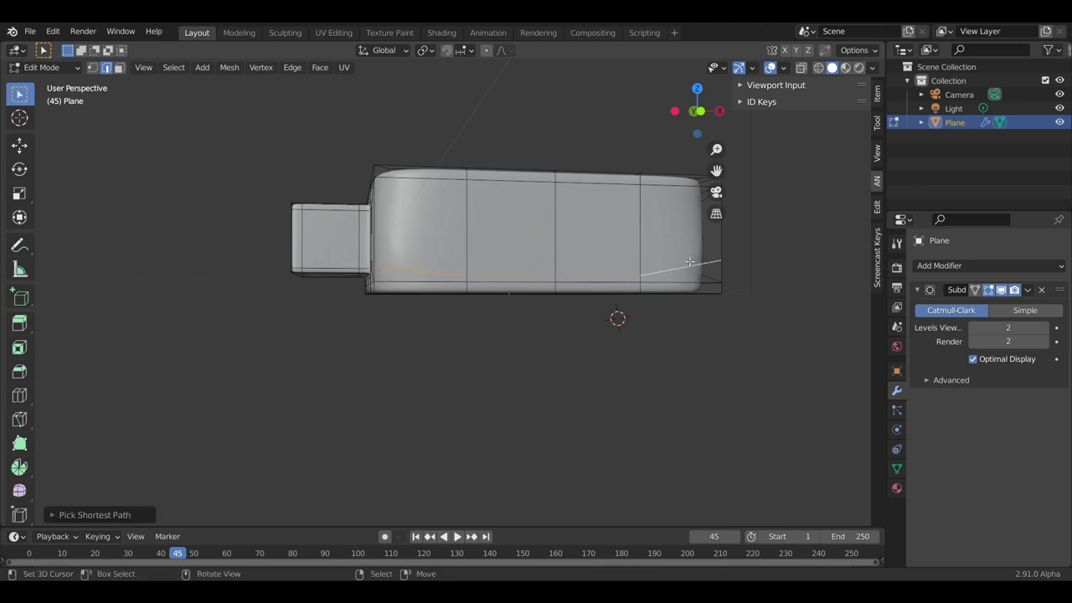
key("x")
left_click(689, 261)
mouse_move(689, 261)
middle_mouse_down()
mouse_move(538, 263)
mouse_move(479, 246)
mouse_move(560, 244)
middle_mouse_up()
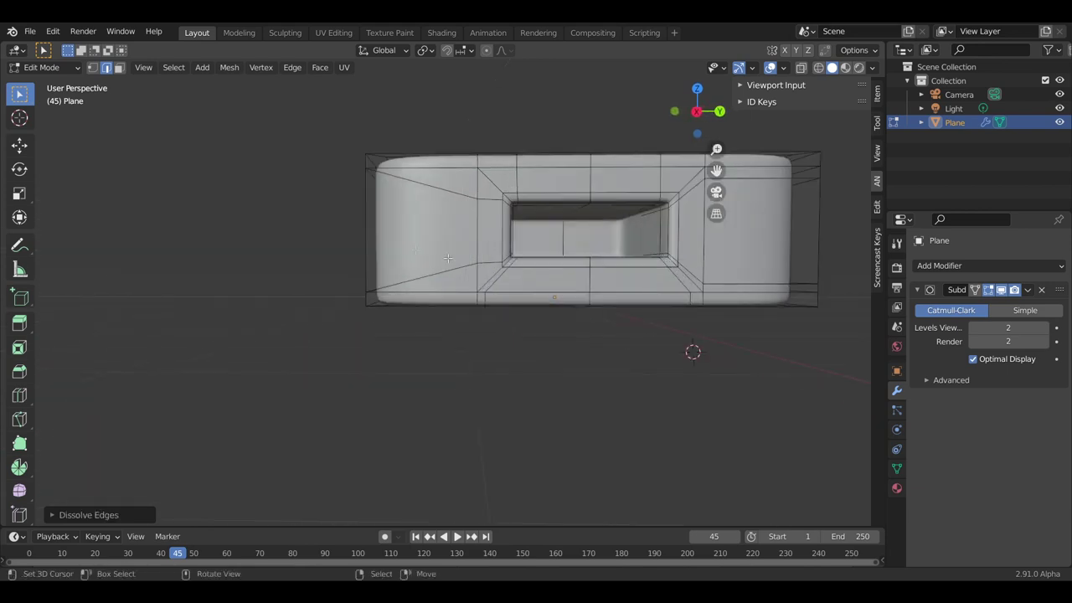
mouse_move(560, 243)
middle_mouse_down()
mouse_move(569, 257)
mouse_move(675, 240)
mouse_move(572, 227)
mouse_move(491, 186)
mouse_move(521, 263)
middle_mouse_up()
key("Tab")
key("Tab")
- Switch the viewport shading to a beige clay MatCap
scroll(544, 251, "up", 3)
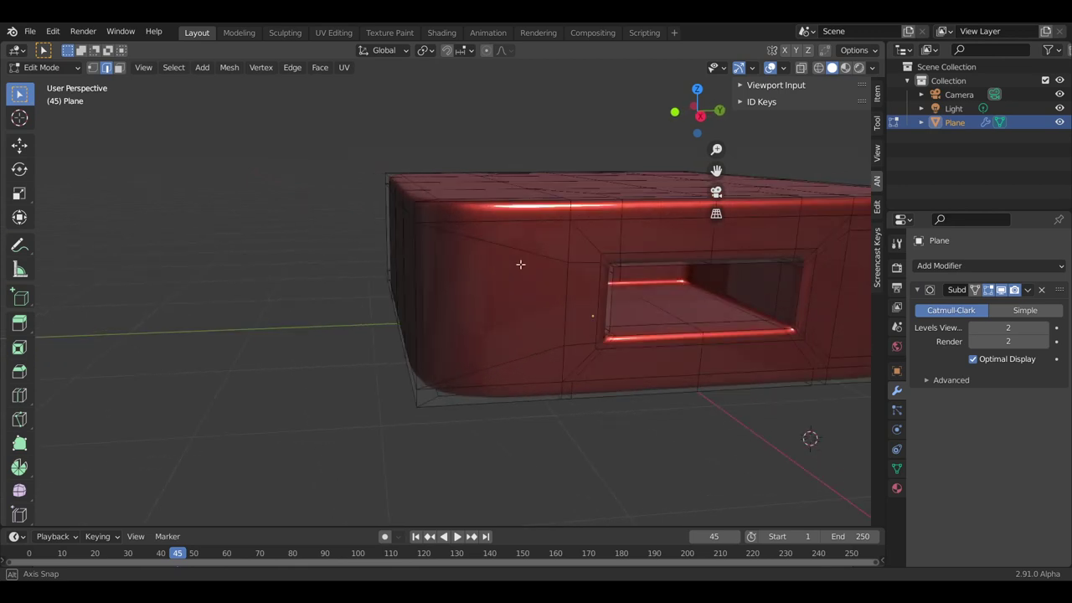
key("Tab")
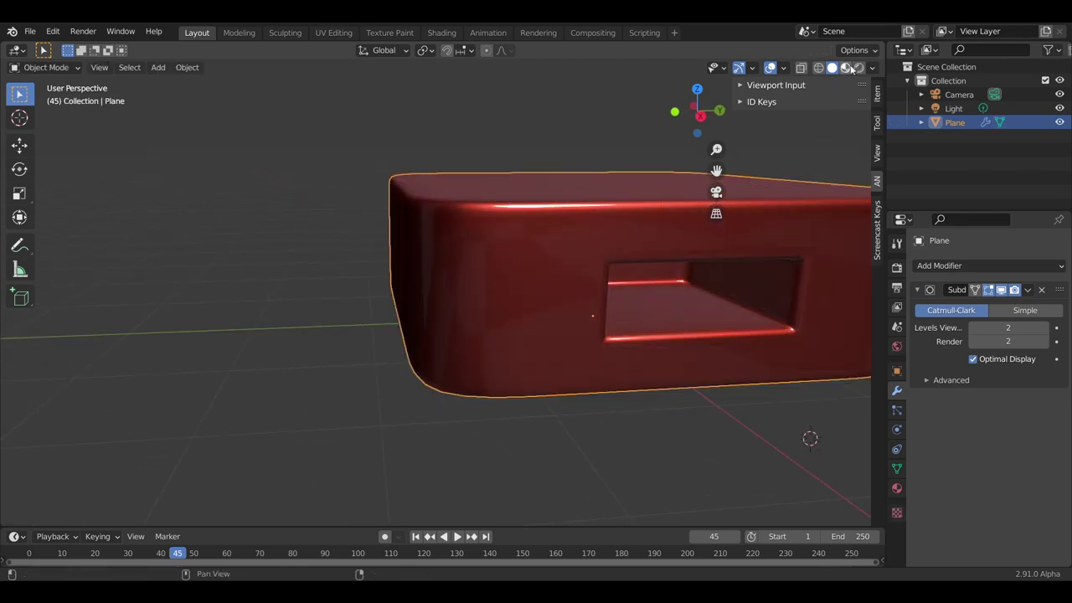
left_click(845, 68)
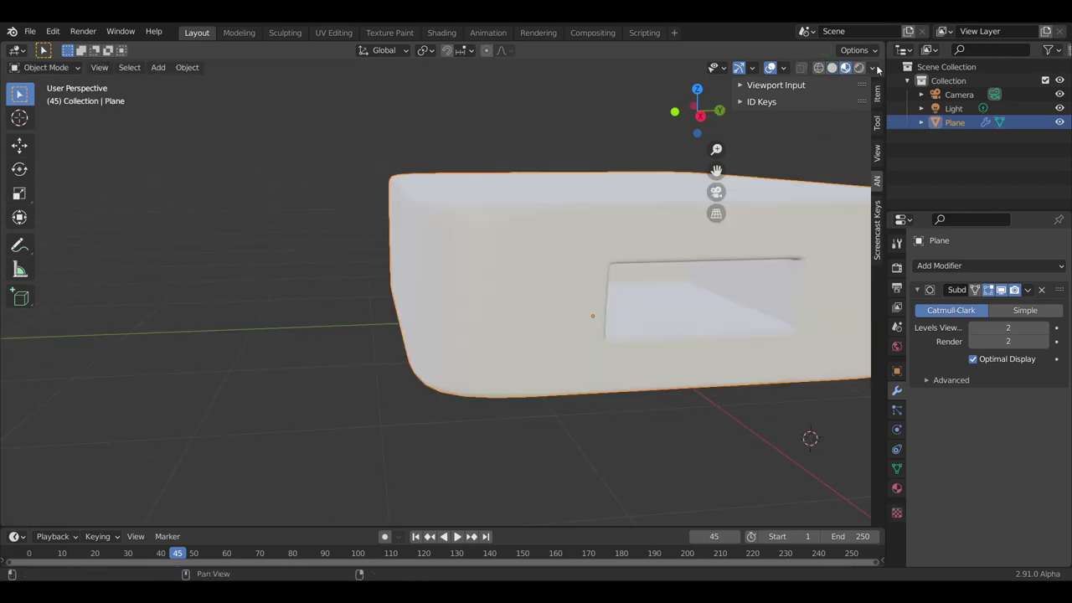
left_click(872, 68)
left_click(859, 68)
left_click(871, 68)
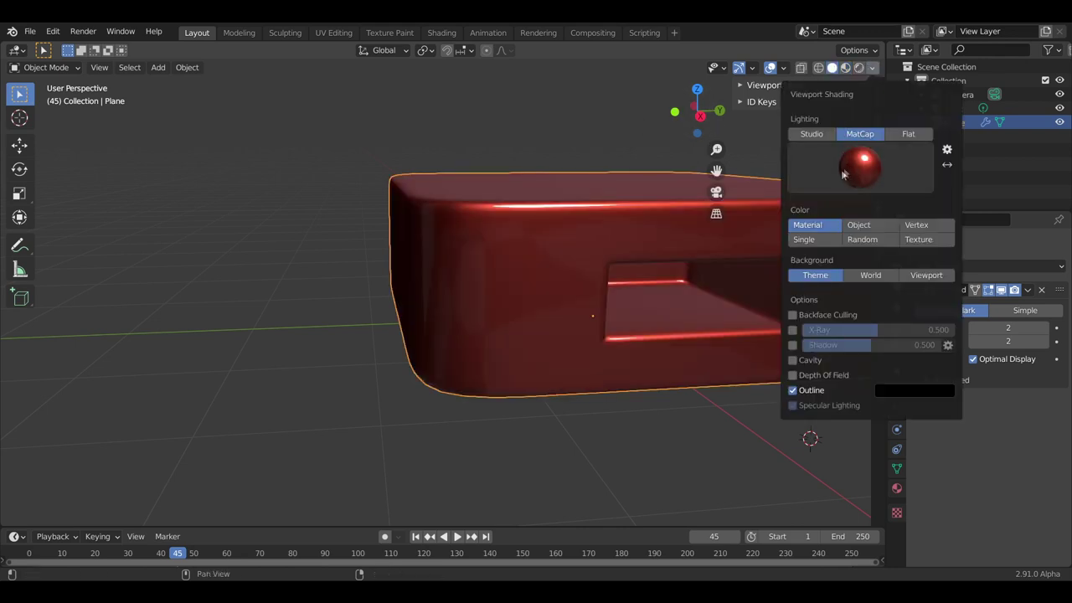
left_click(846, 173)
left_click(658, 214)
mouse_move(463, 326)
middle_mouse_down()
mouse_move(526, 304)
mouse_move(454, 268)
middle_mouse_up()
- Back in Edit Mode, dissolve the selected diagonal edges on the box's side
key("Tab")
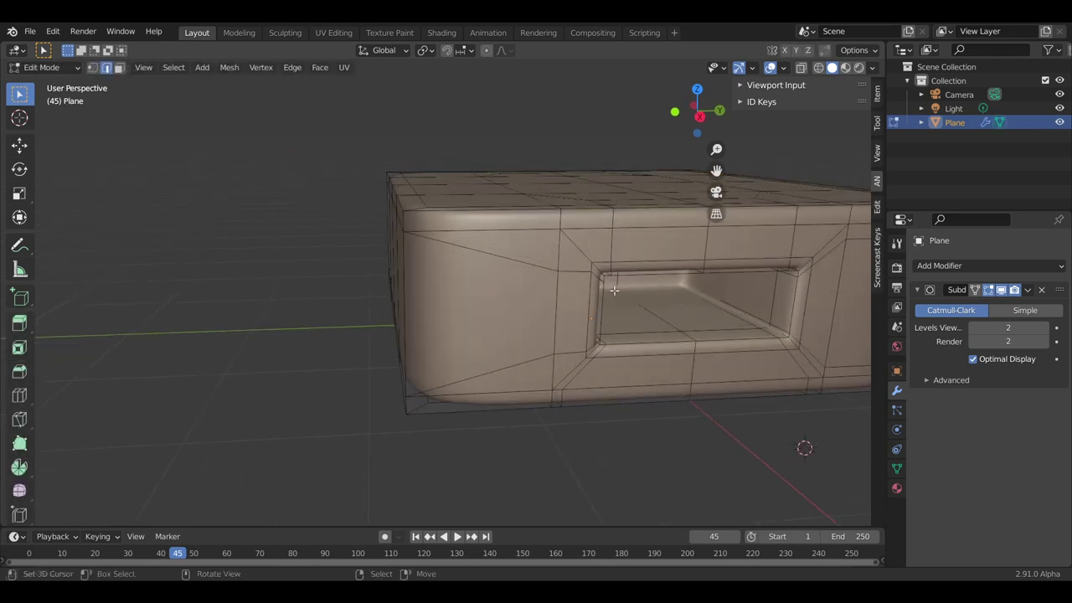
key("ctrl+x")
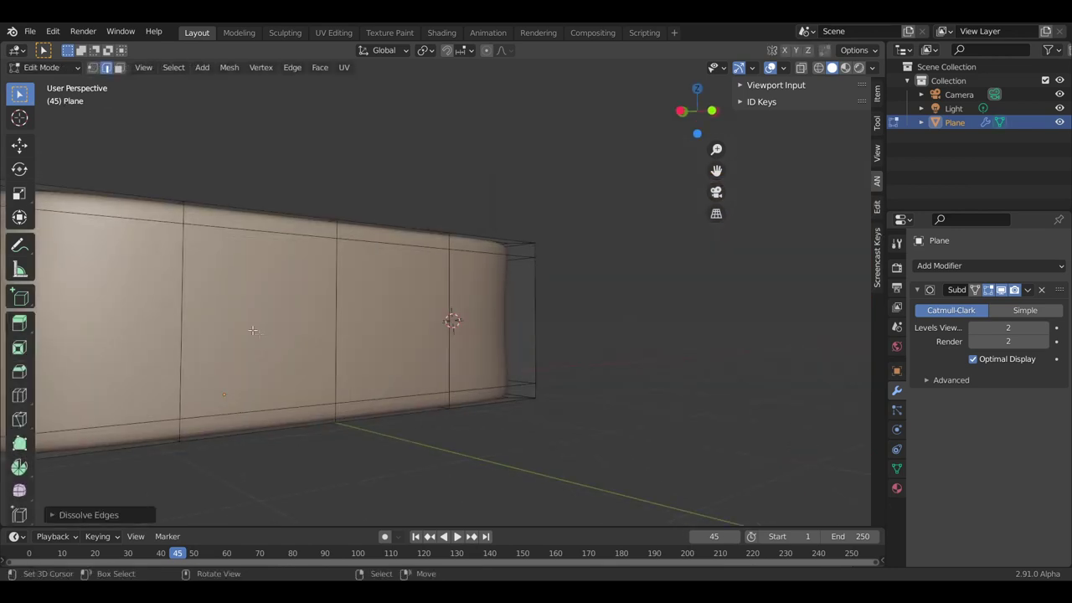
middle_click_drag(448, 267, 212, 333)
scroll(212, 332, "down", 3)
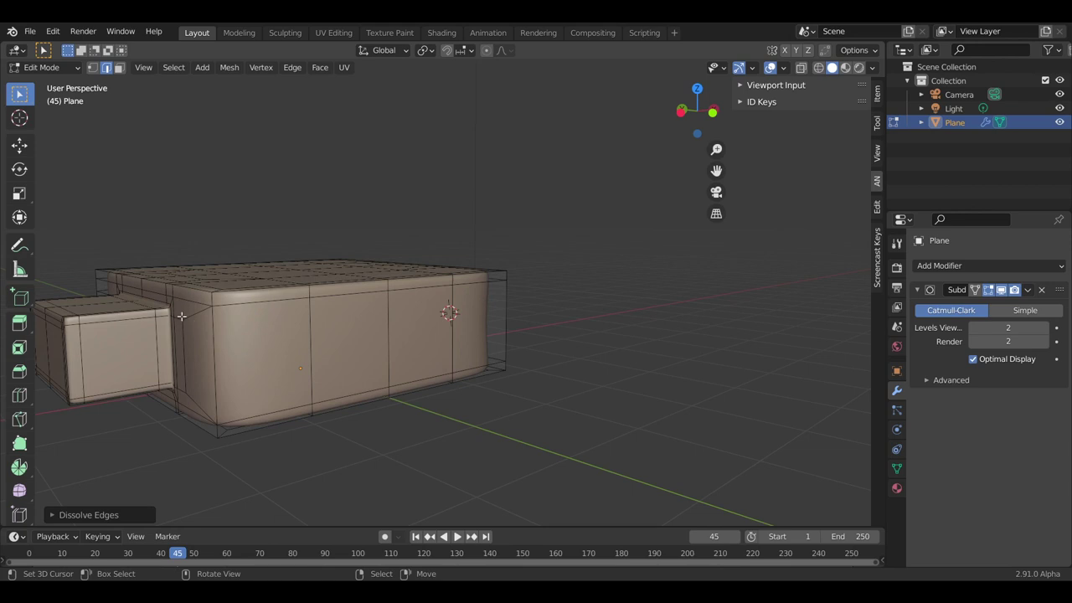
- Edge-slide the vertical loop beside the opening toward the rounded corner
middle_click_drag(440, 296, 496, 329)
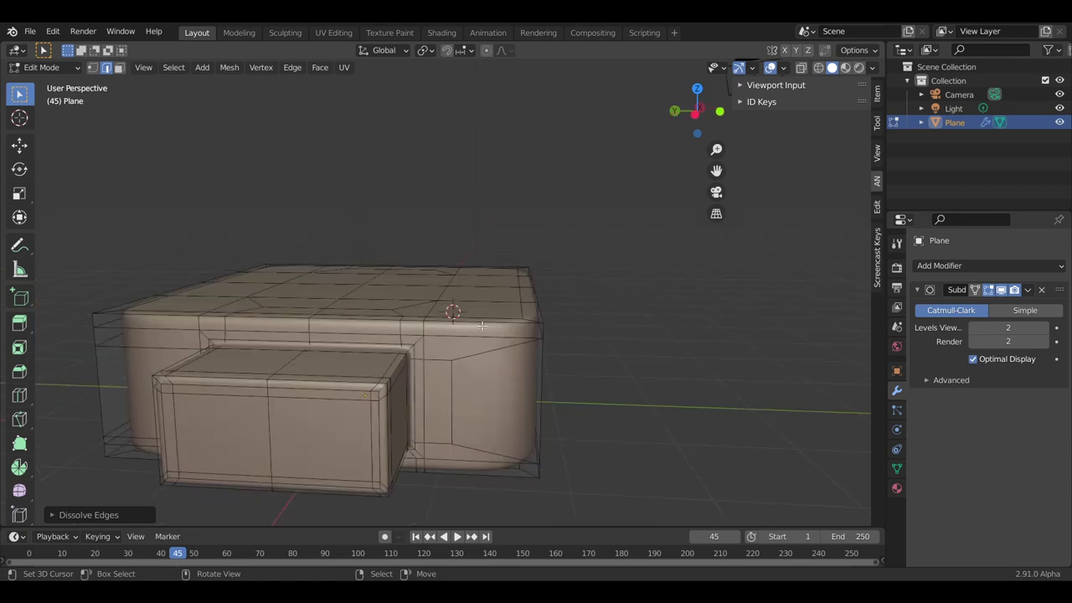
left_click(497, 330, "alt")
key("g")
key("g")
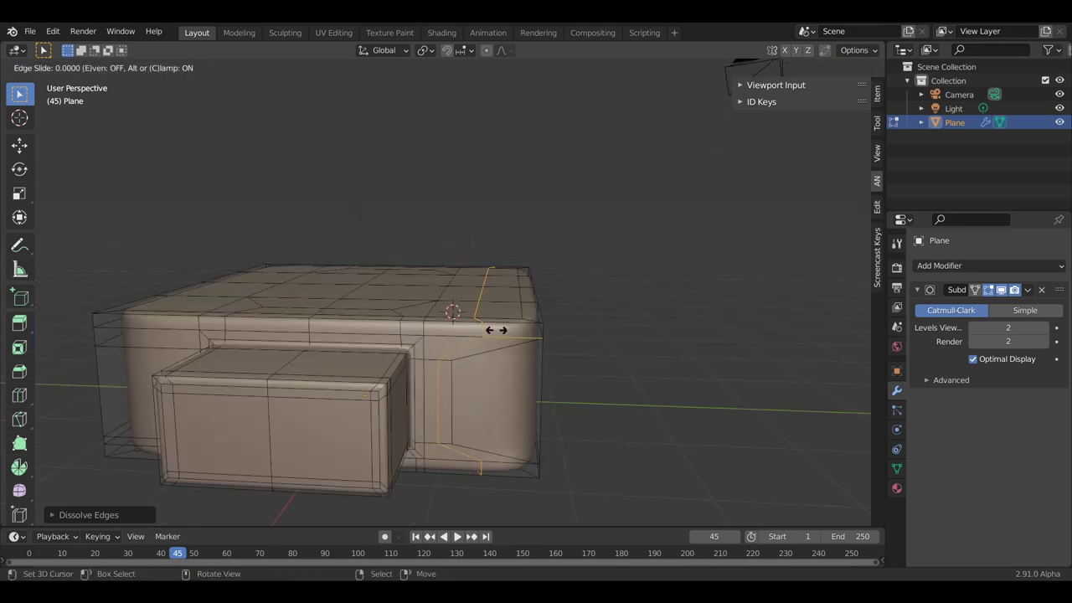
left_click(536, 330)
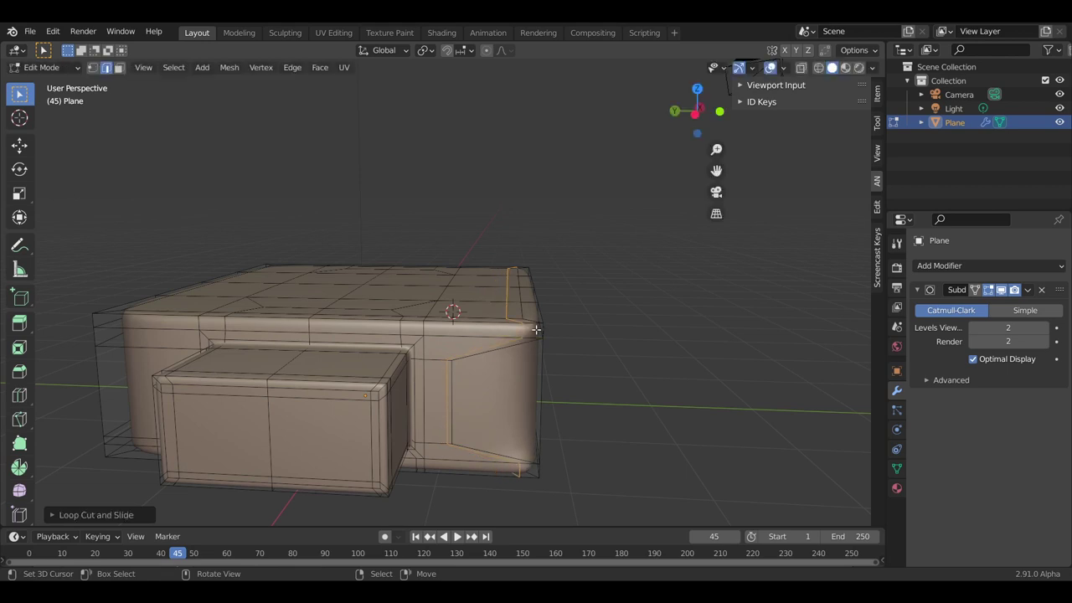
key("alt+a")
- In vertex select mode, select a path from a lower side vertex to the top edge
mouse_move(575, 371)
middle_mouse_down()
mouse_move(310, 336)
mouse_move(537, 340)
mouse_move(388, 306)
mouse_move(335, 310)
middle_mouse_up()
left_click(92, 67)
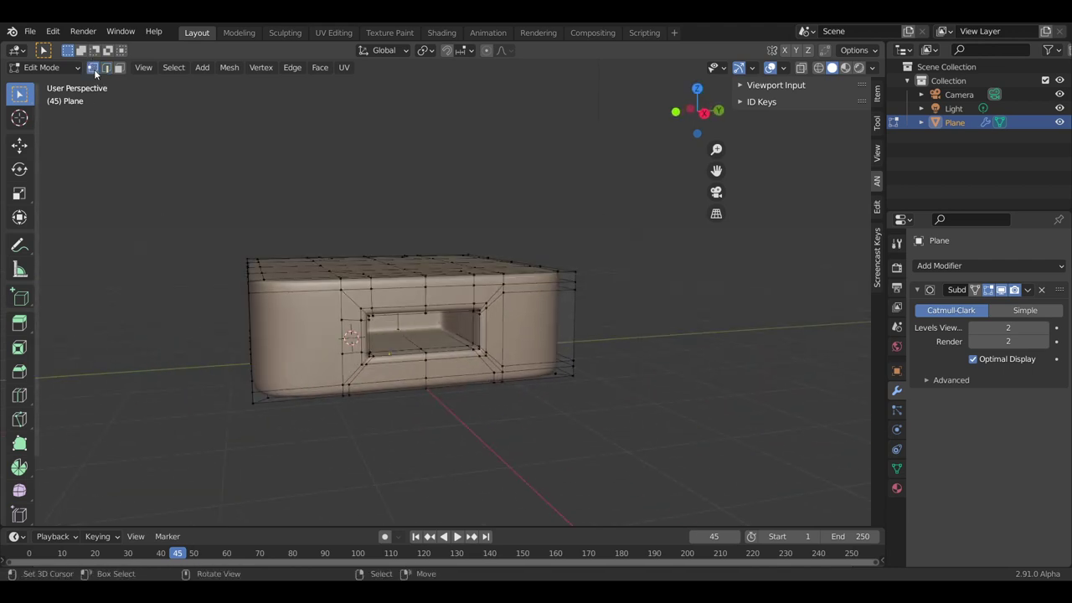
middle_click_drag(341, 319, 488, 317)
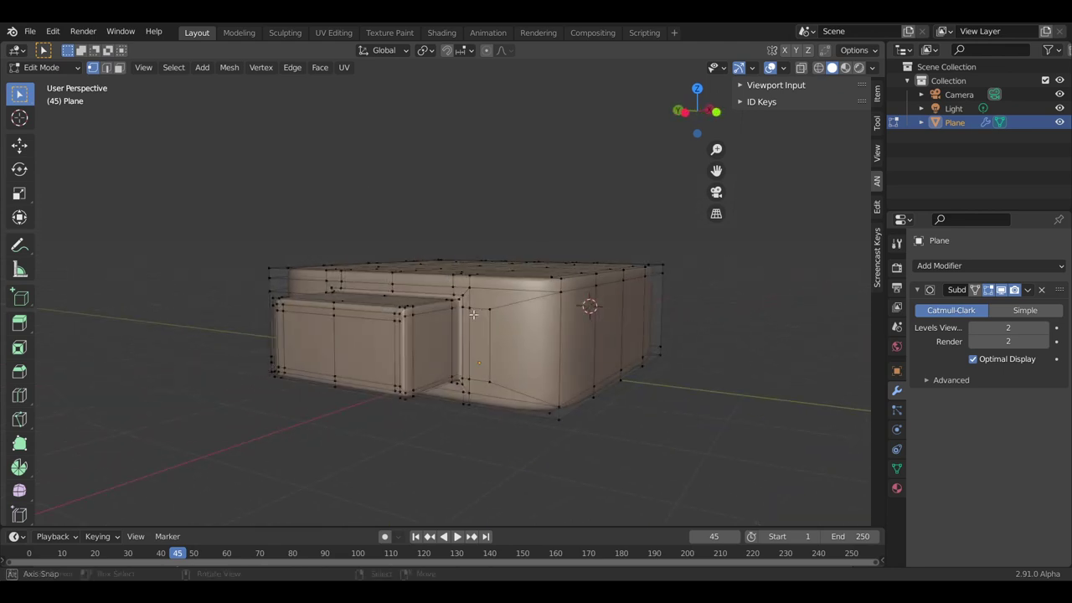
left_click(489, 311)
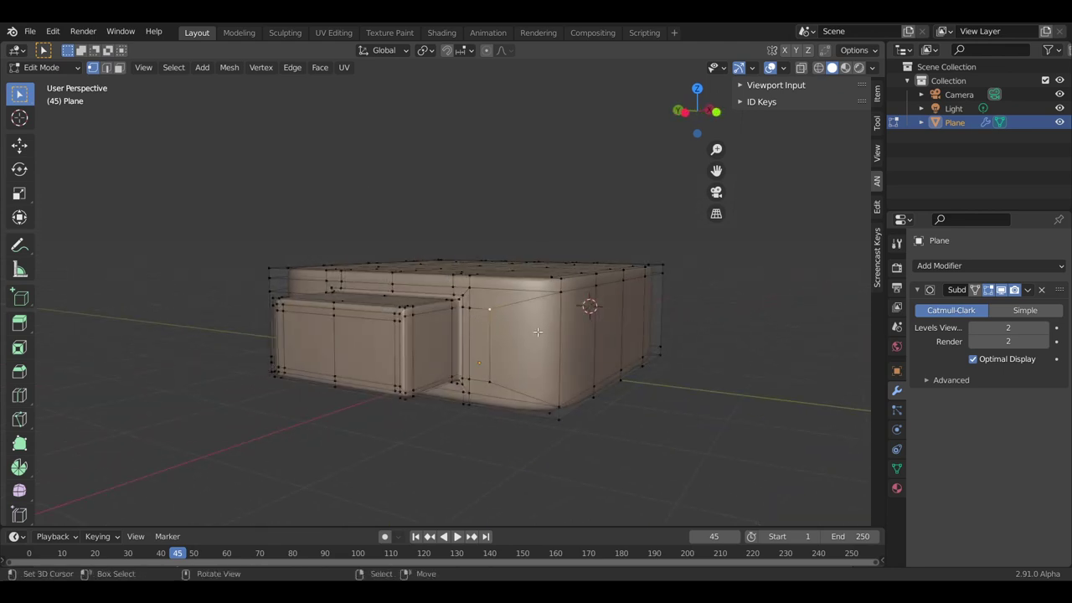
left_click(536, 331, "alt")
middle_click_drag(537, 331, 393, 299)
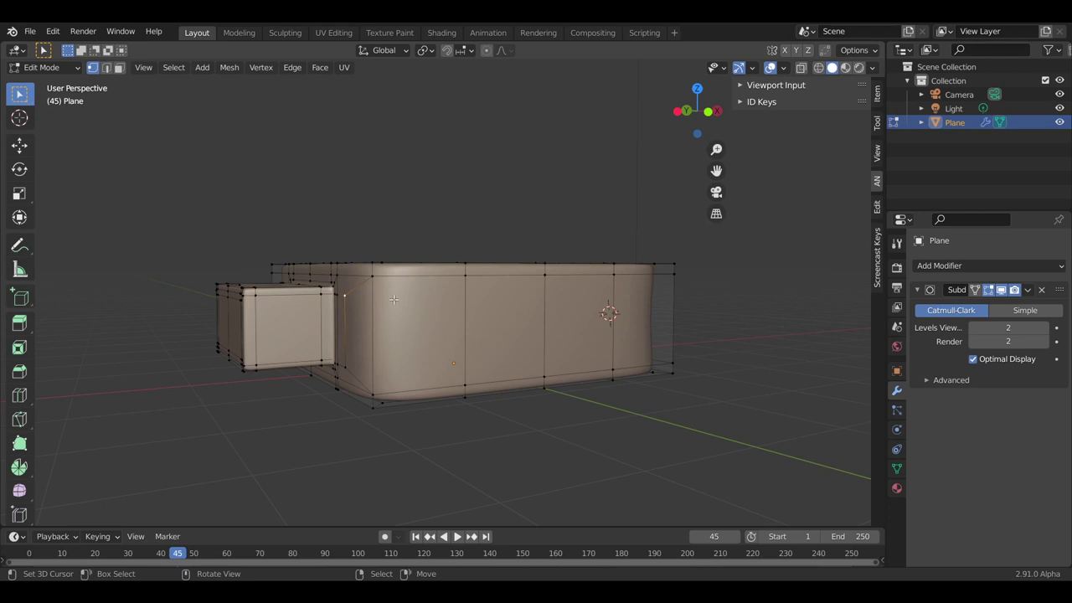
middle_click_drag(394, 299, 399, 329)
- Add a new loop cut across the body
key("ctrl+r")
left_click(398, 329)
left_click(399, 329)
middle_click_drag(398, 329, 433, 329)
key("KP_3")
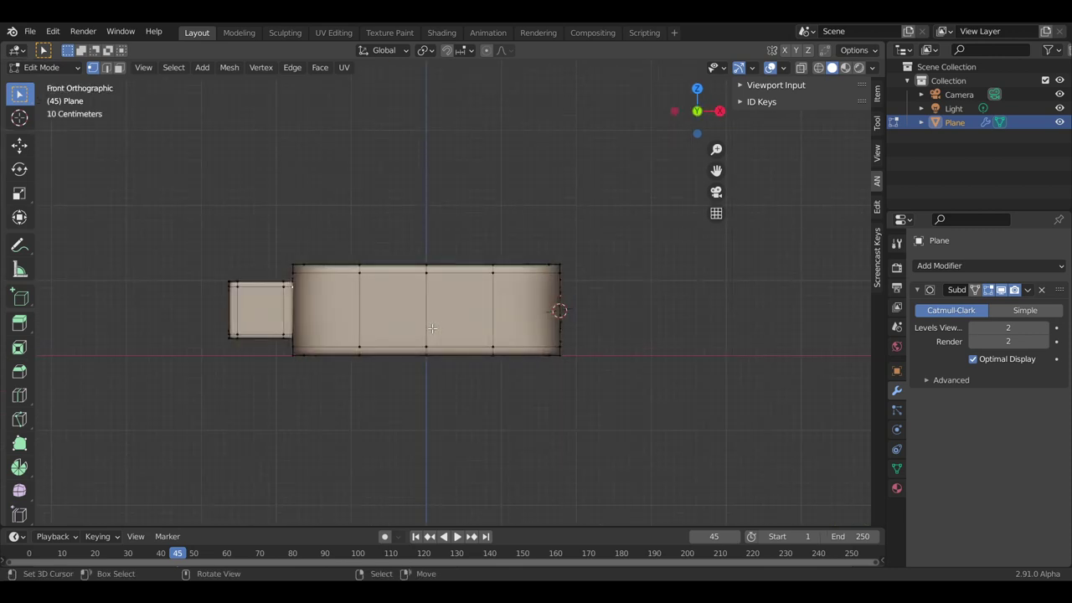
- Knife-cut a horizontal edge across the long side near the top, left to right
left_click(402, 327)
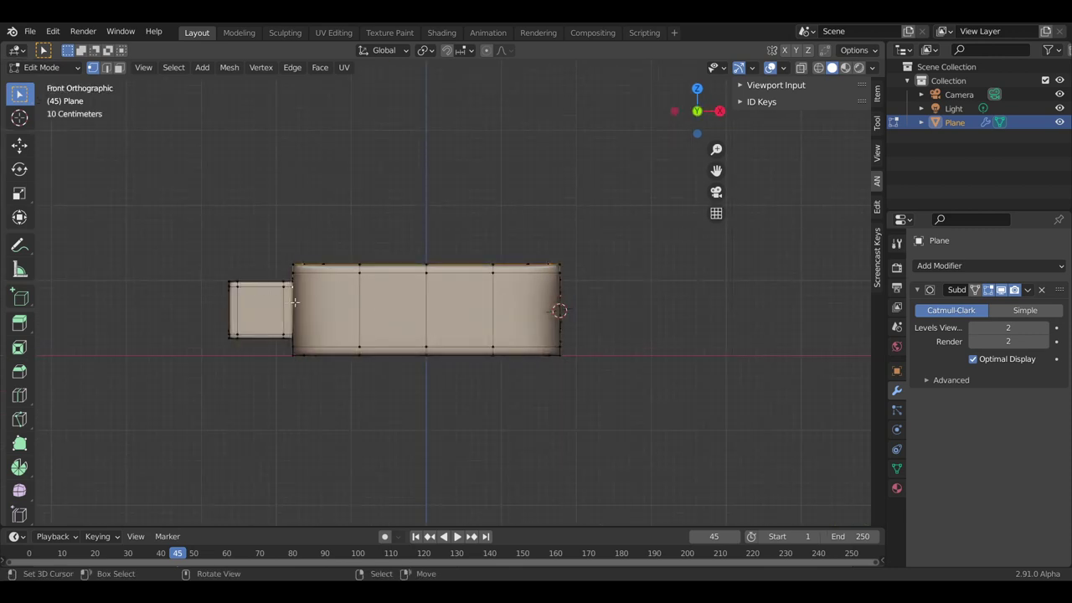
key("k")
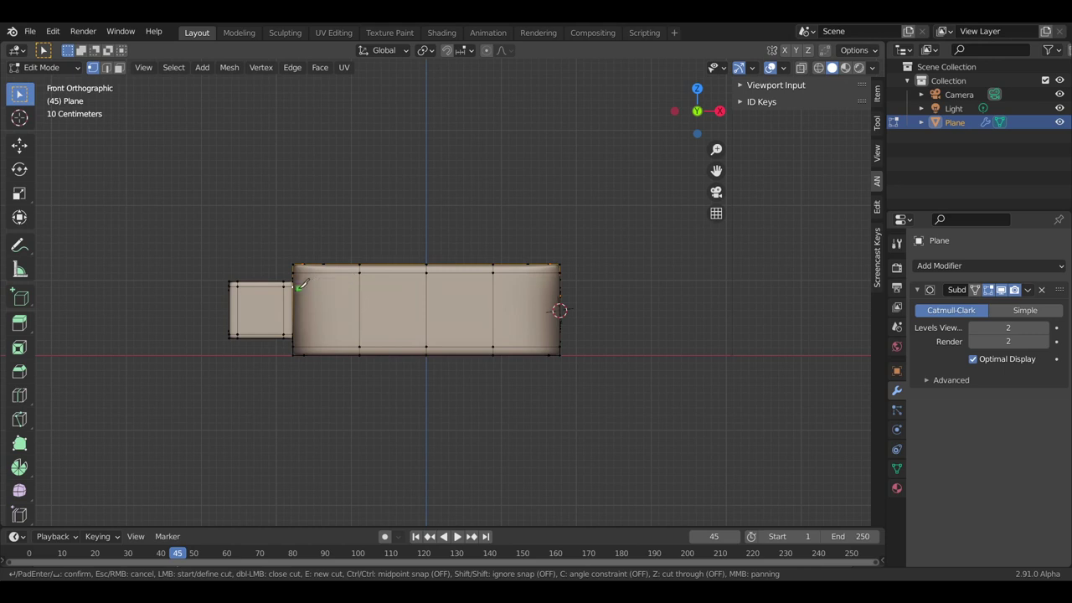
left_click(297, 287)
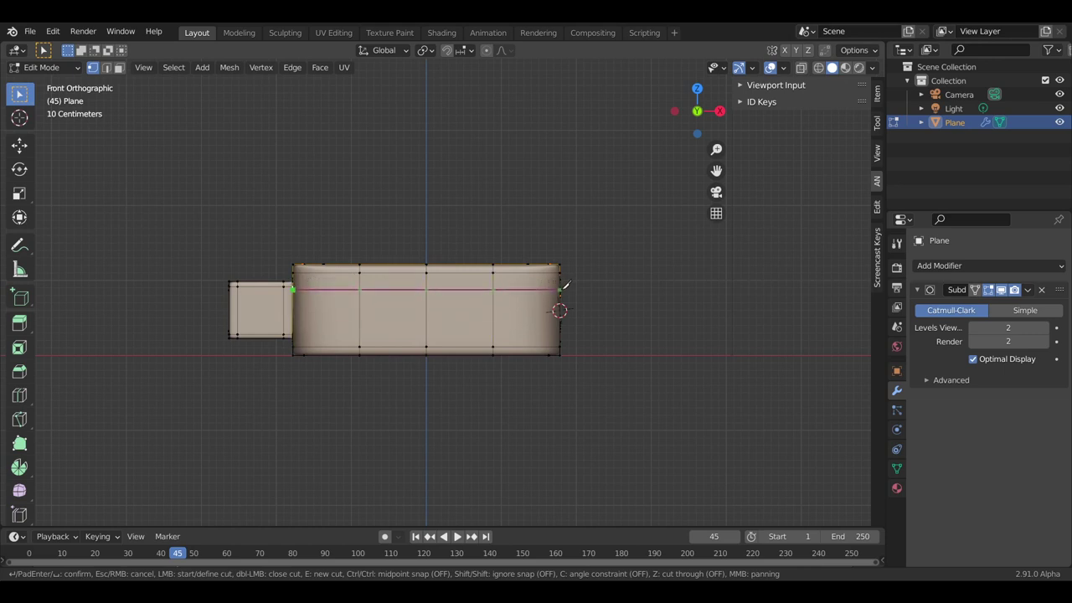
left_click(561, 289)
key("Return")
- Select along the side's horizontal edges and try a loop cut, then cancel it
middle_click_drag(567, 285, 497, 335)
left_click(475, 305)
left_click(475, 304, "shift")
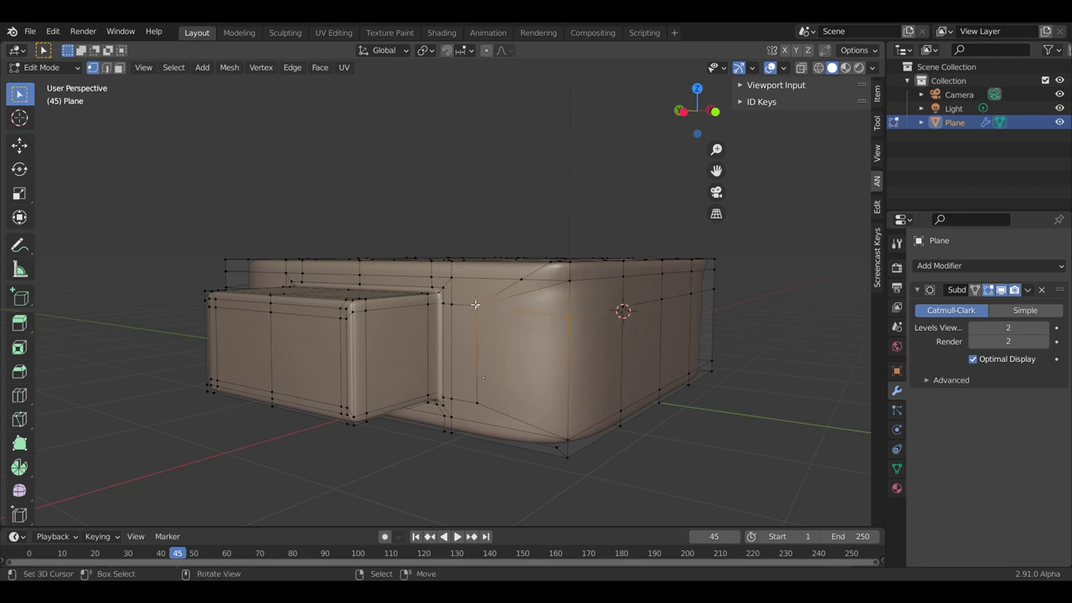
middle_click_drag(527, 334, 484, 321)
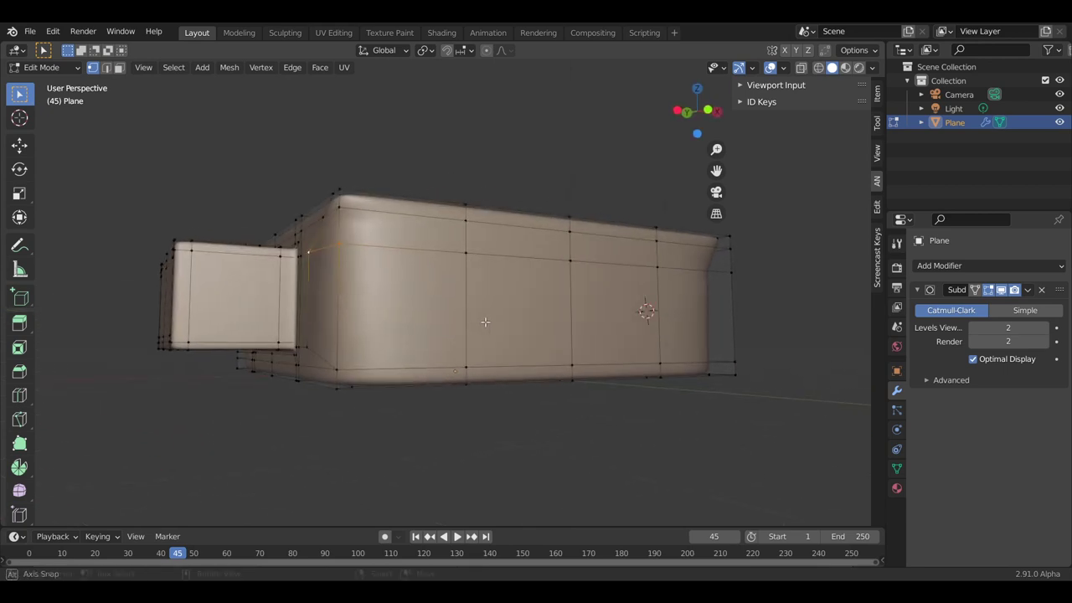
key("ctrl+r")
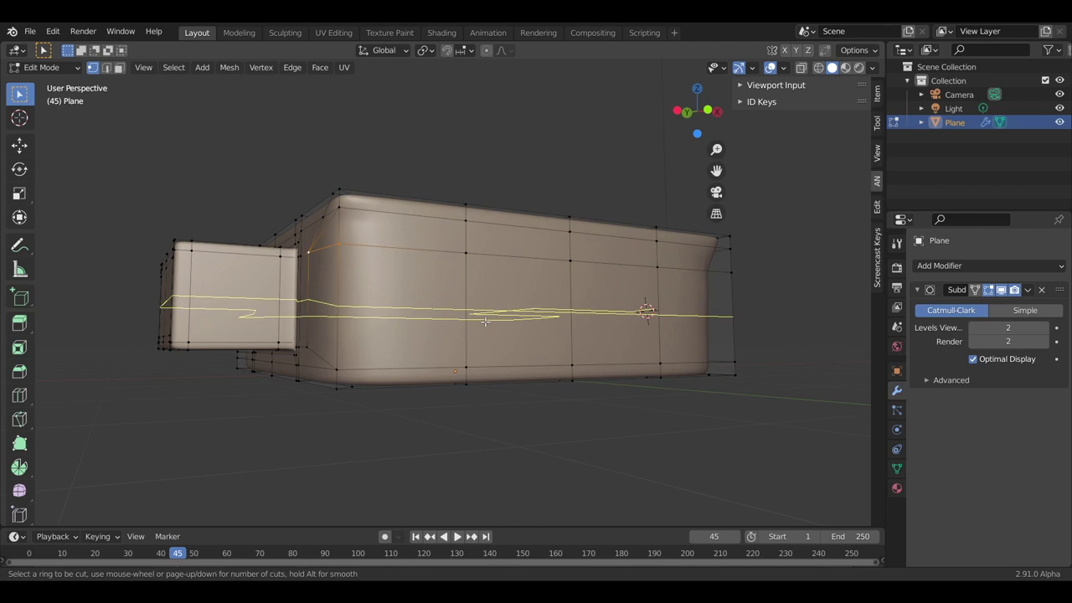
key("Escape")
- In Front Orthographic view, knife-cut a second horizontal edge near the bottom of the side
middle_click_drag(491, 329, 471, 324)
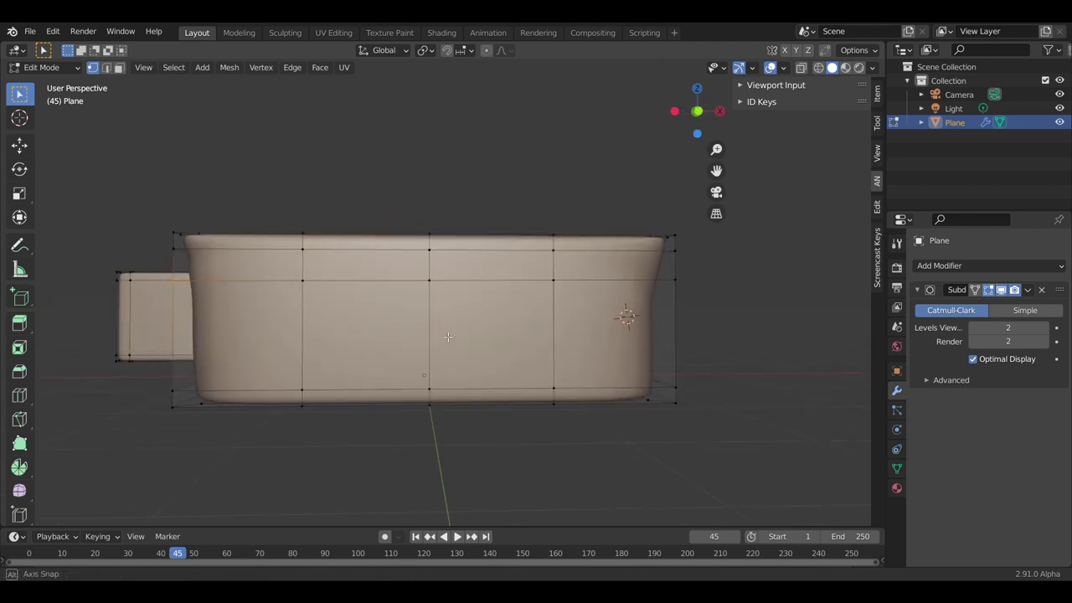
key("KP_7")
key("KP_1")
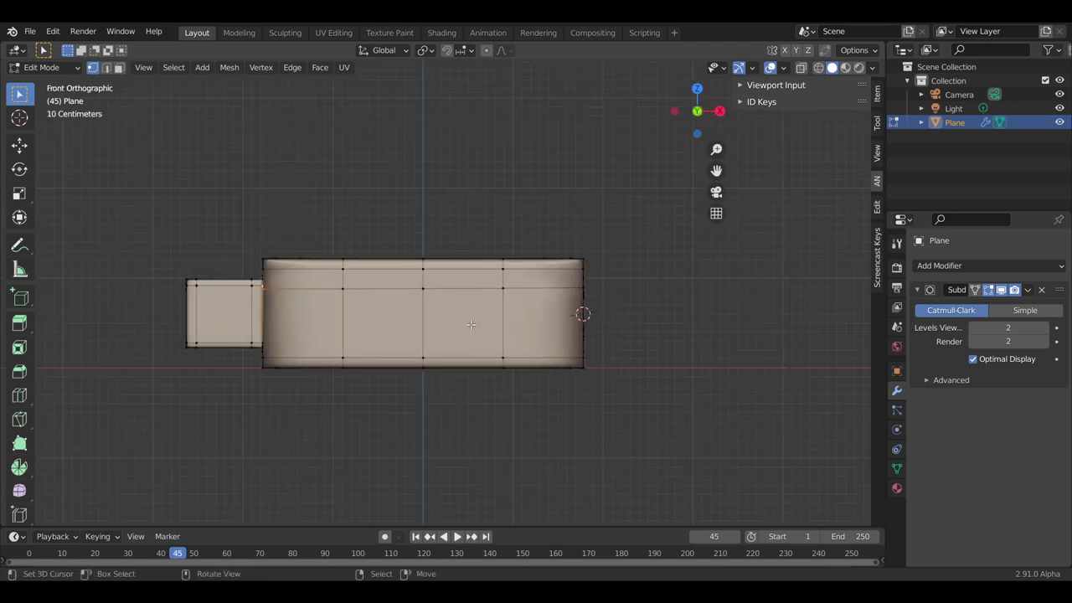
key("k")
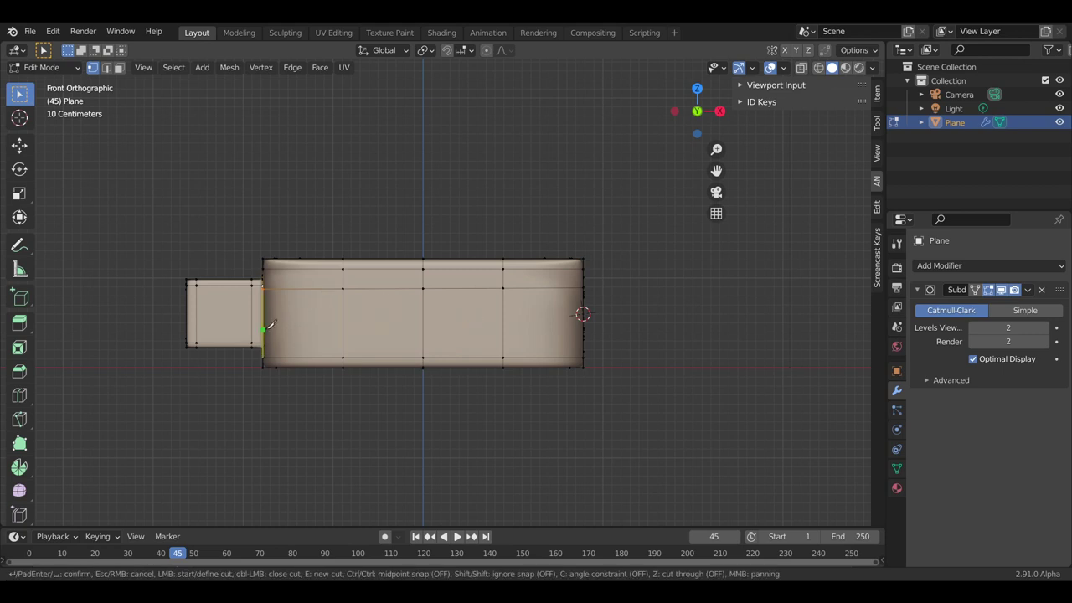
left_click(265, 339)
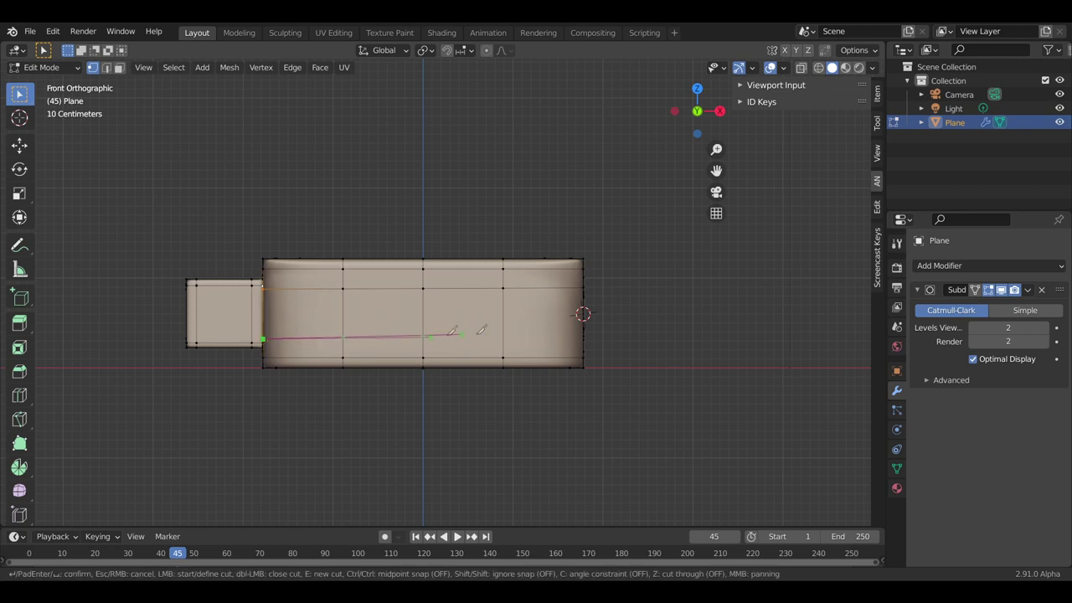
left_click(584, 337)
key("Return")
scroll(581, 313, "up", 1)
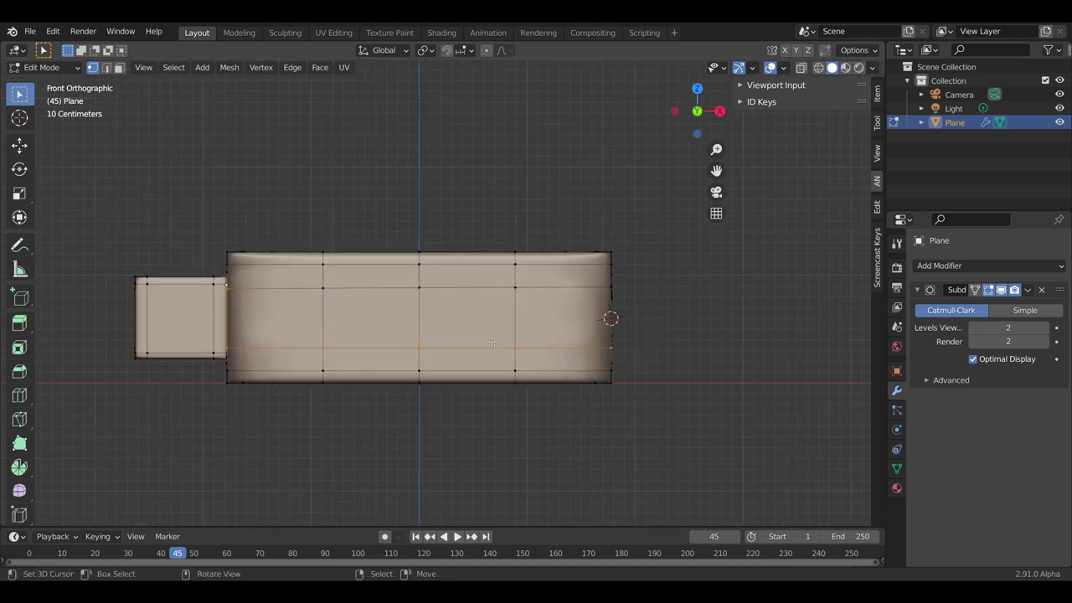
scroll(611, 318, "down", 2)
mouse_move(558, 310)
middle_mouse_down()
mouse_move(526, 345)
mouse_move(495, 281)
middle_mouse_up()
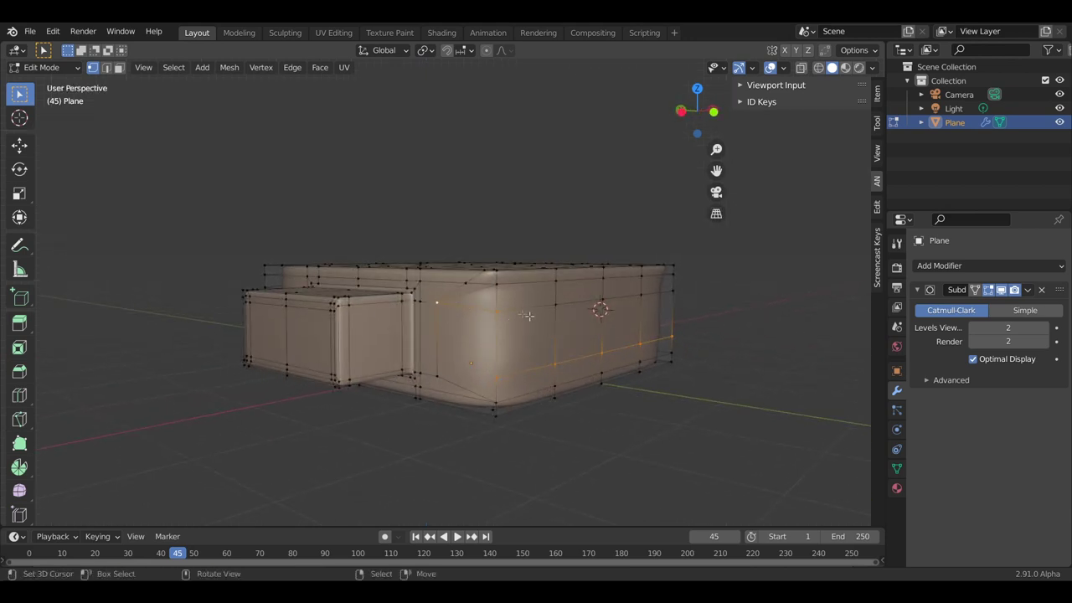
- Select a side vertex and an edge path, undoing and redoing the change
mouse_move(527, 315)
middle_mouse_down()
mouse_move(560, 318)
mouse_move(398, 269)
mouse_move(409, 260)
mouse_move(375, 302)
middle_mouse_up()
left_click(315, 289)
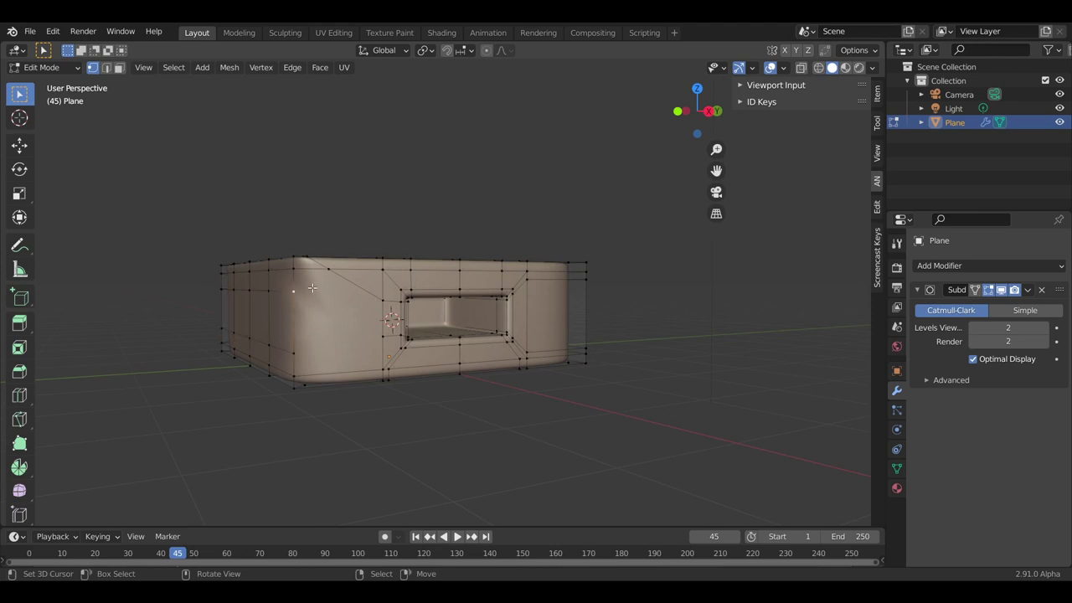
key("g")
left_click(377, 299)
left_click(378, 302, "ctrl")
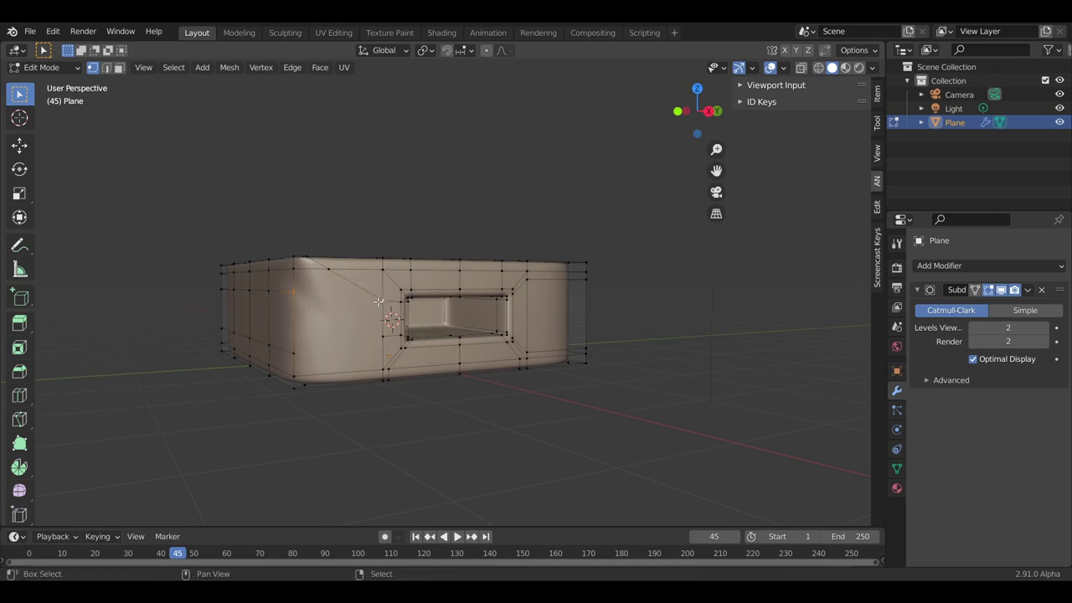
key("ctrl+z")
key("ctrl+z")
key("ctrl+z")
key("ctrl+shift+z")
- Dissolve a stray edge near the top corner and another on the far side
mouse_move(379, 339)
middle_mouse_down()
mouse_move(300, 371)
mouse_move(469, 253)
middle_mouse_up()
scroll(469, 253, "up", 3)
key("2")
left_click(529, 276)
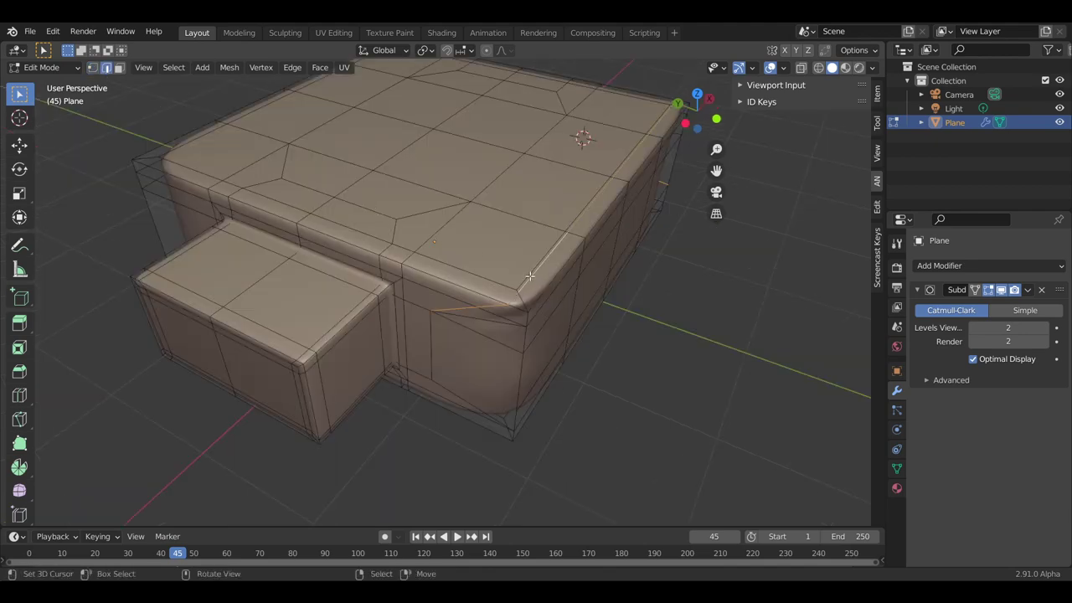
key("x")
left_click(529, 275)
mouse_move(529, 274)
middle_mouse_down()
mouse_move(505, 338)
mouse_move(419, 306)
middle_mouse_up()
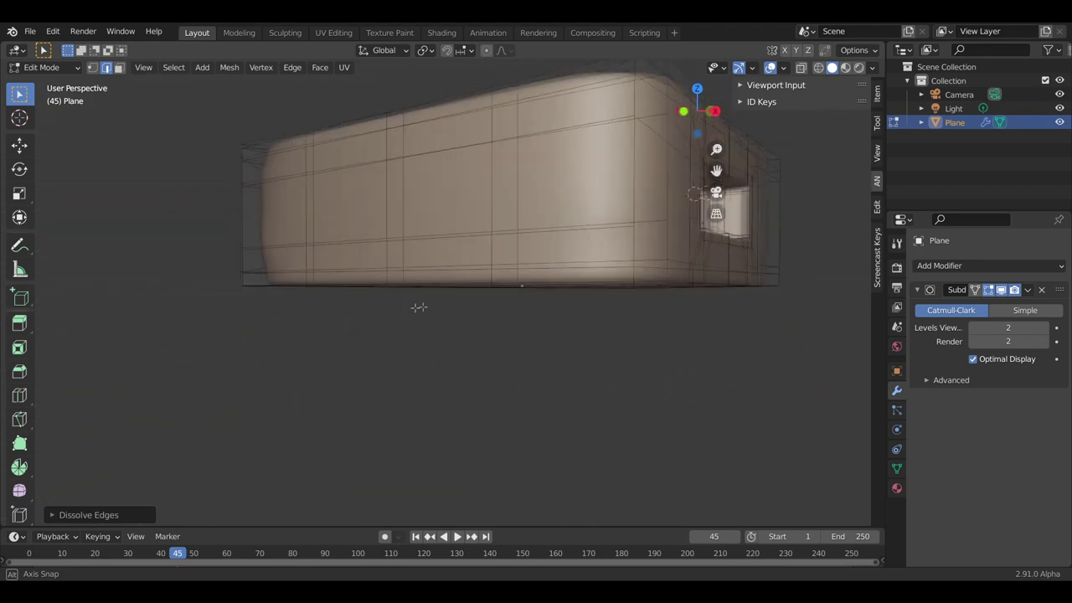
left_click(545, 170)
key("x")
left_click(544, 169)
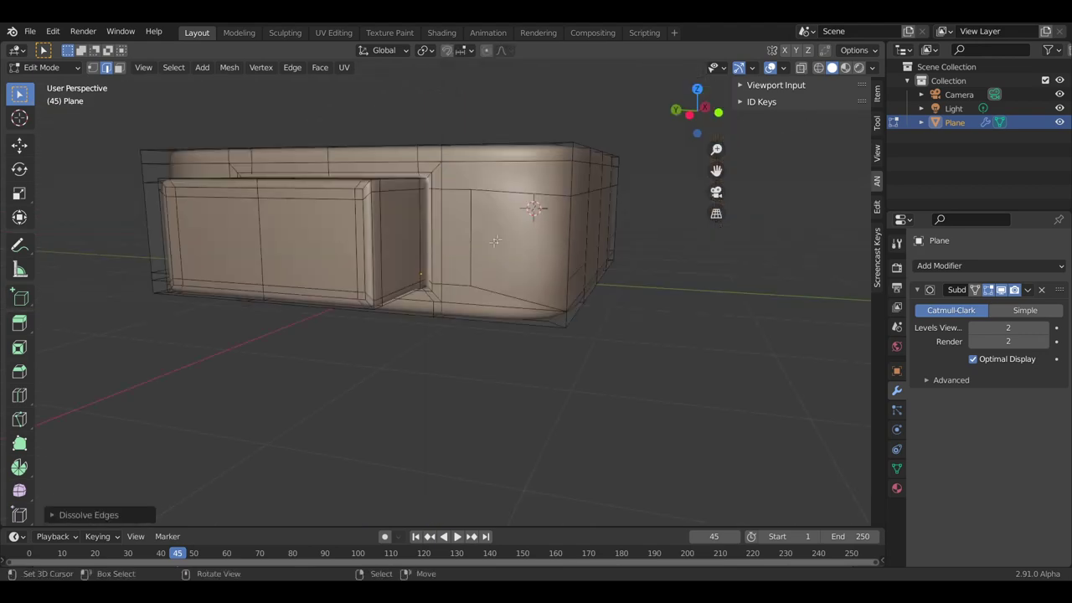
middle_click_drag(514, 264, 516, 242)
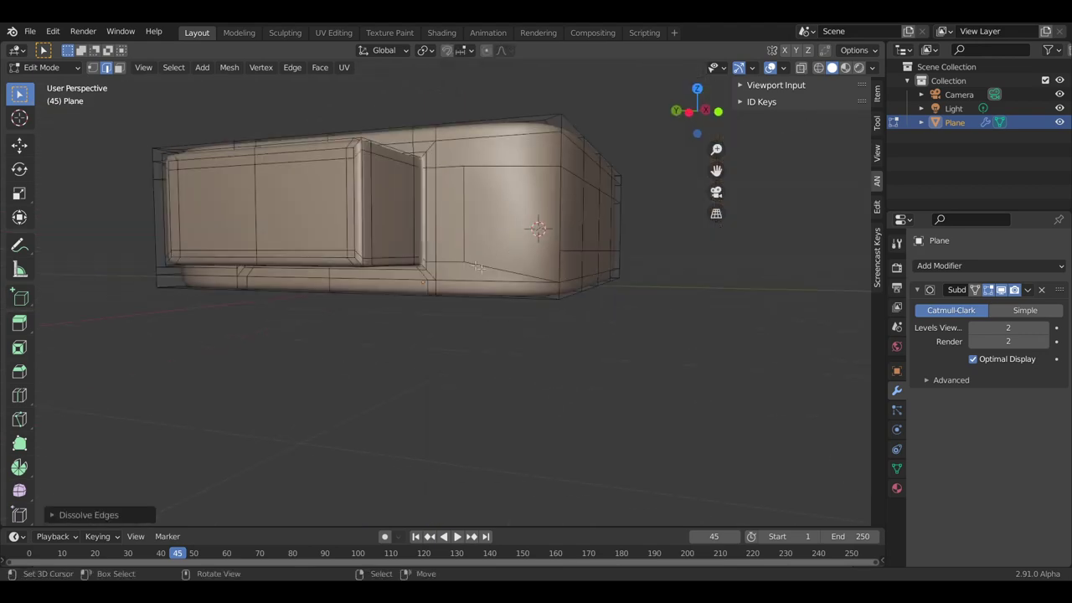
- Dissolve the diagonal edge between two vertices on the box's side
key("1")
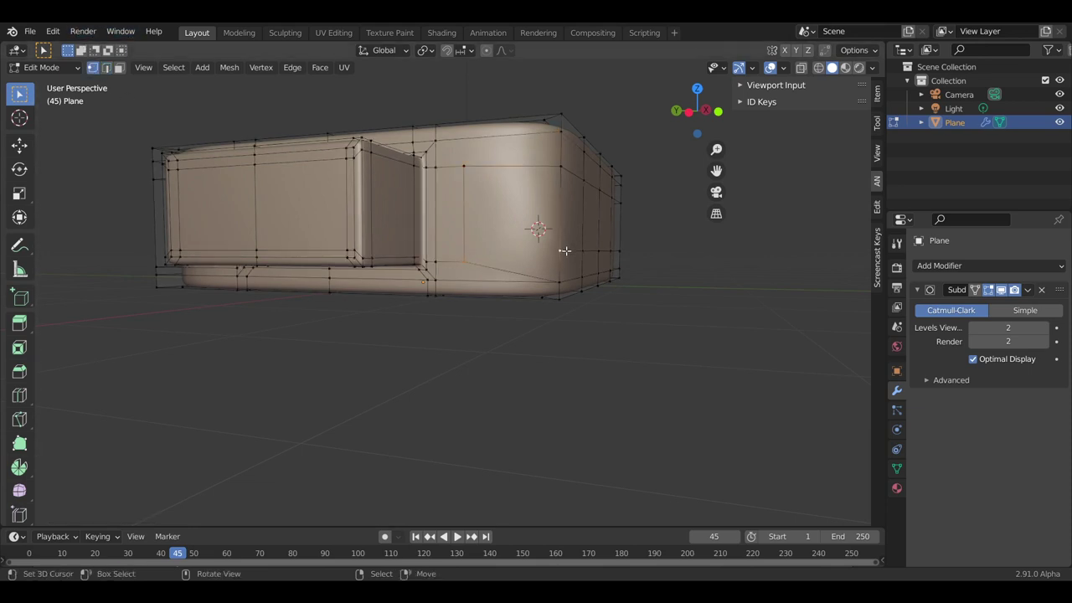
left_click(468, 256)
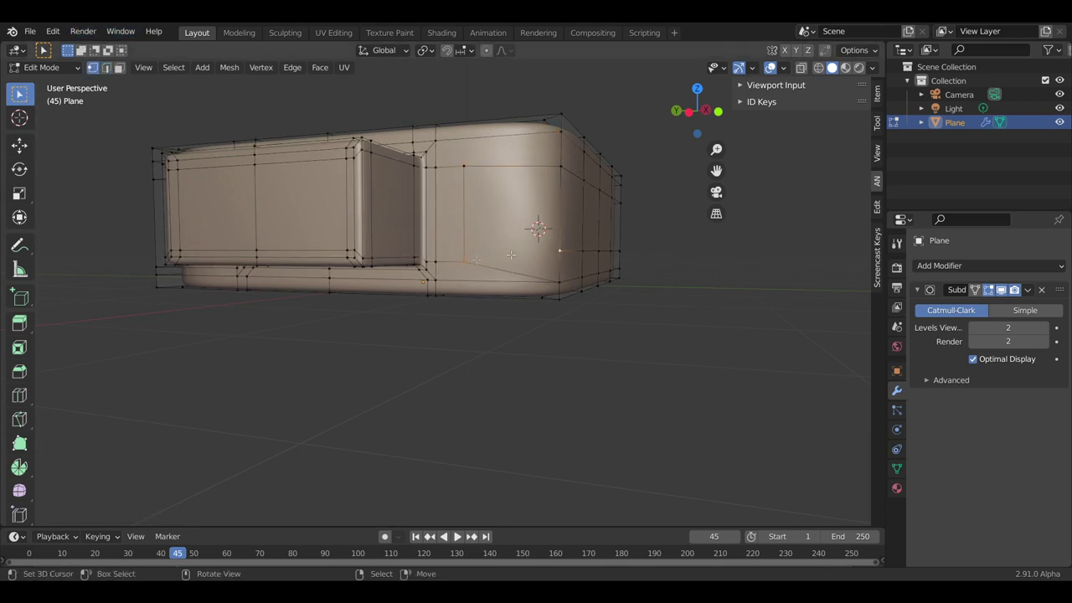
left_click(557, 250, "shift")
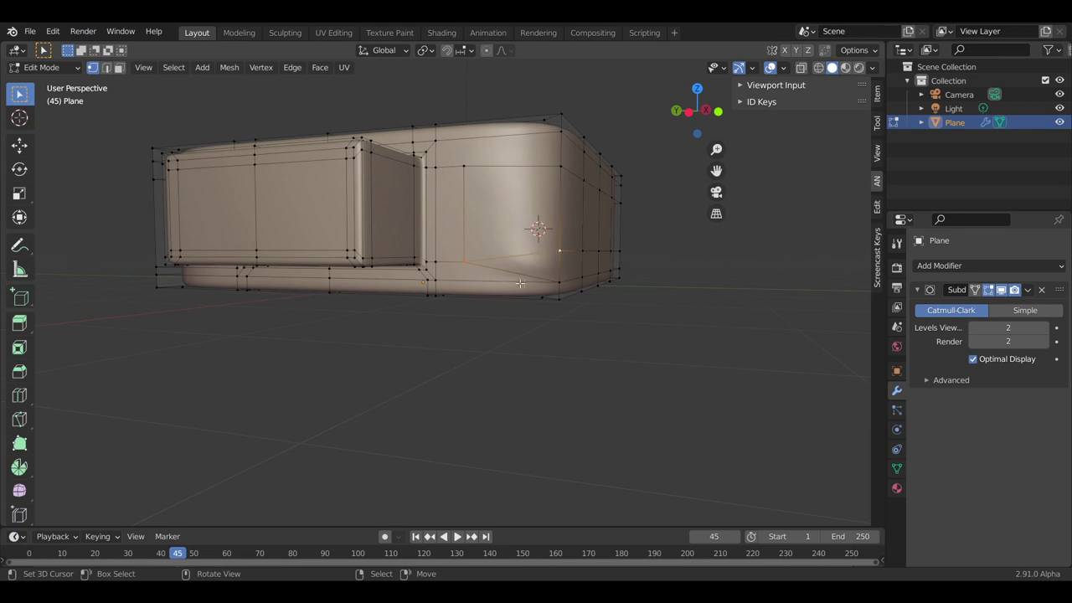
left_click(107, 67)
left_click(525, 266)
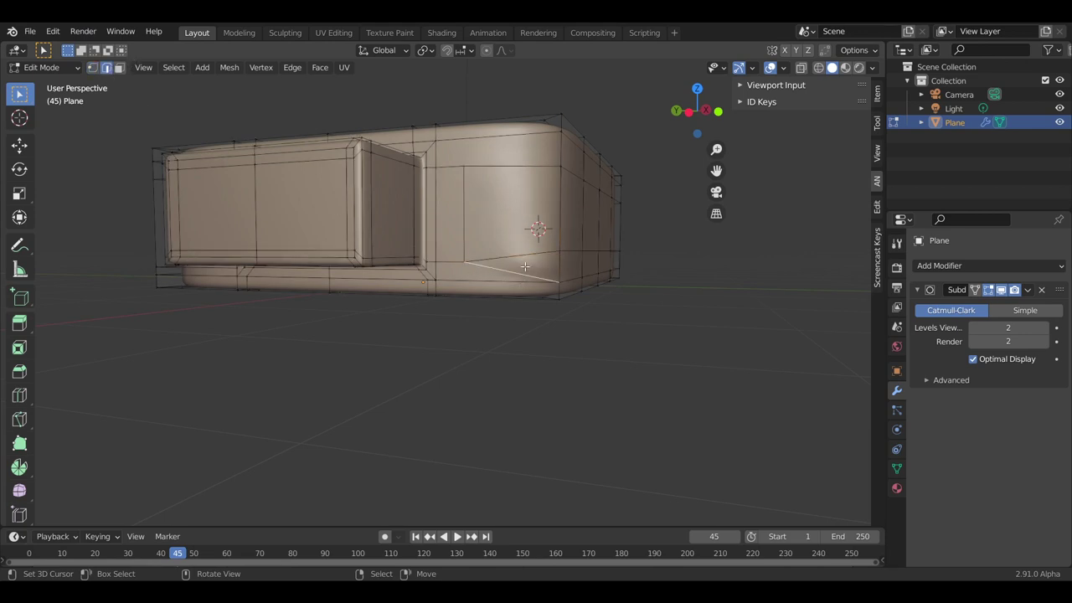
key("x")
left_click(524, 265)
- Start a knife cut on the side, cancel it, and return to Object Mode
mouse_move(524, 266)
middle_mouse_down()
mouse_move(487, 309)
mouse_move(430, 295)
middle_mouse_up()
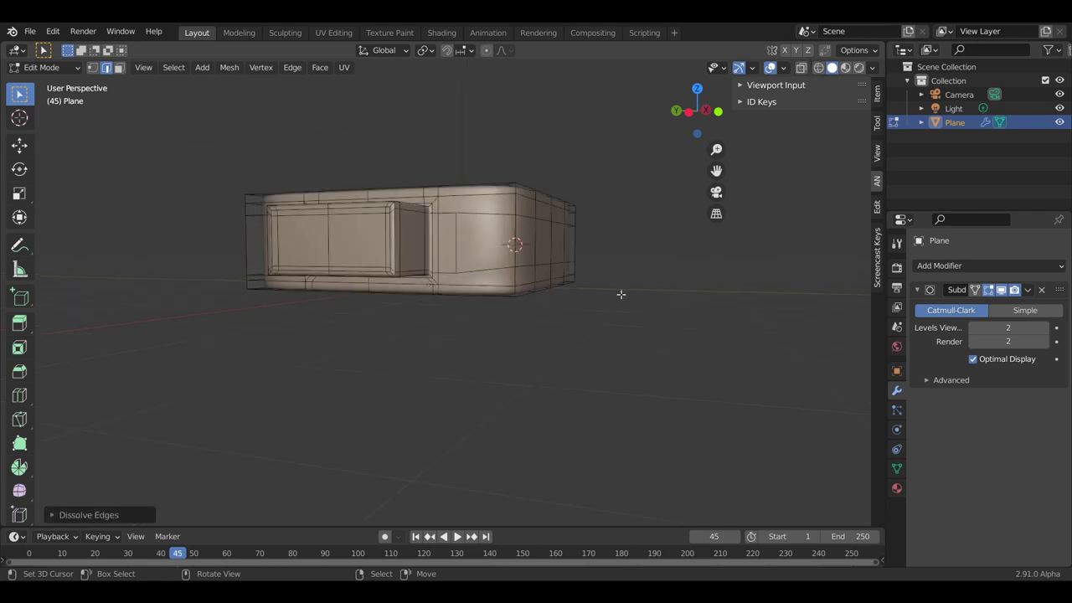
scroll(429, 296, "up", 1)
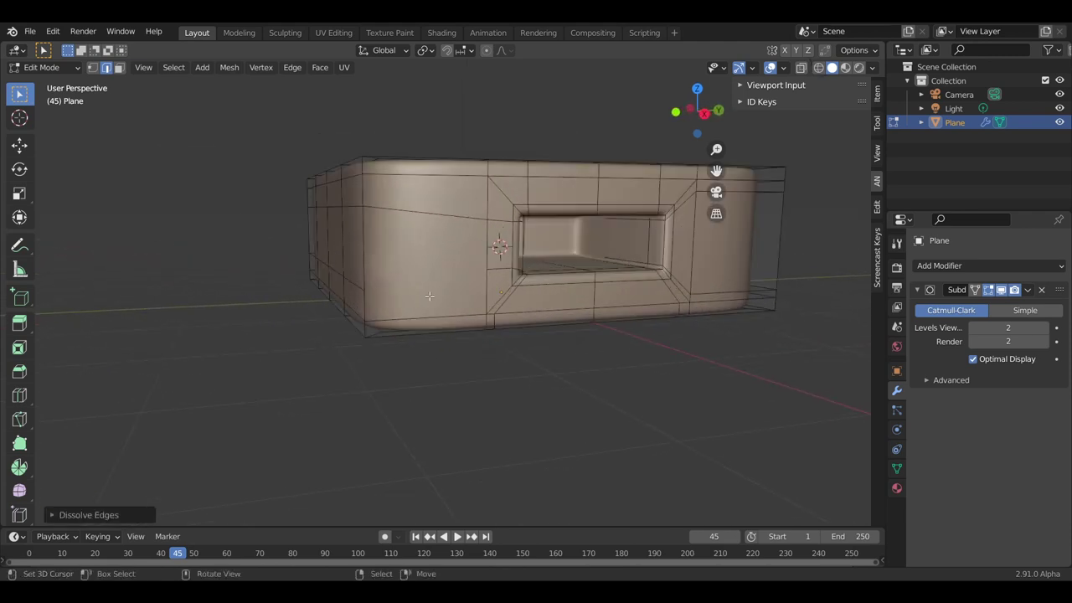
key("k")
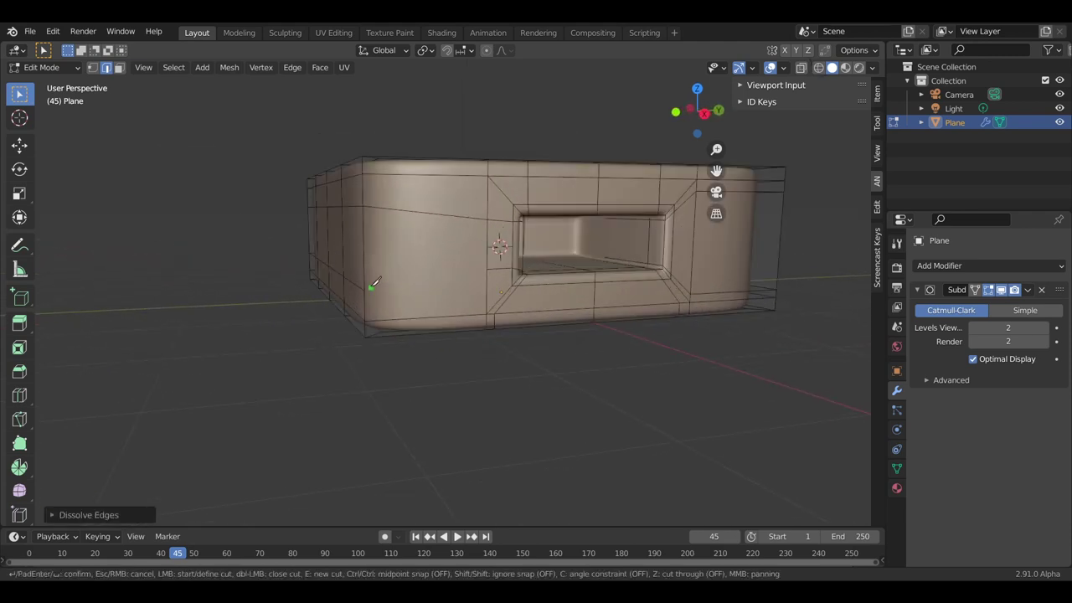
left_click(363, 291)
key("Return")
mouse_move(488, 266)
middle_mouse_down()
mouse_move(650, 326)
mouse_move(504, 297)
middle_mouse_up()
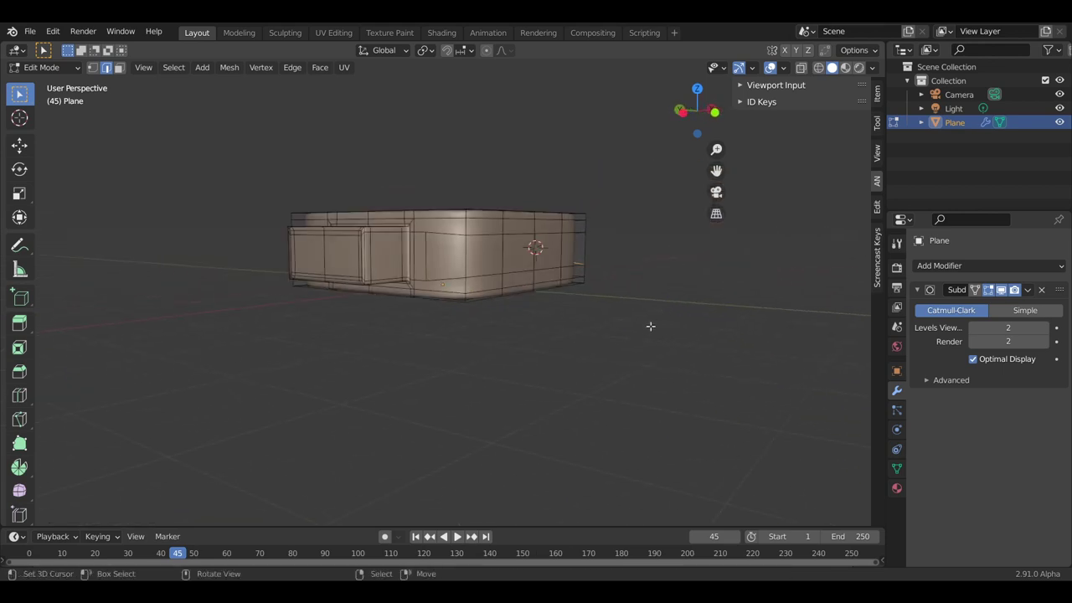
key("Tab")
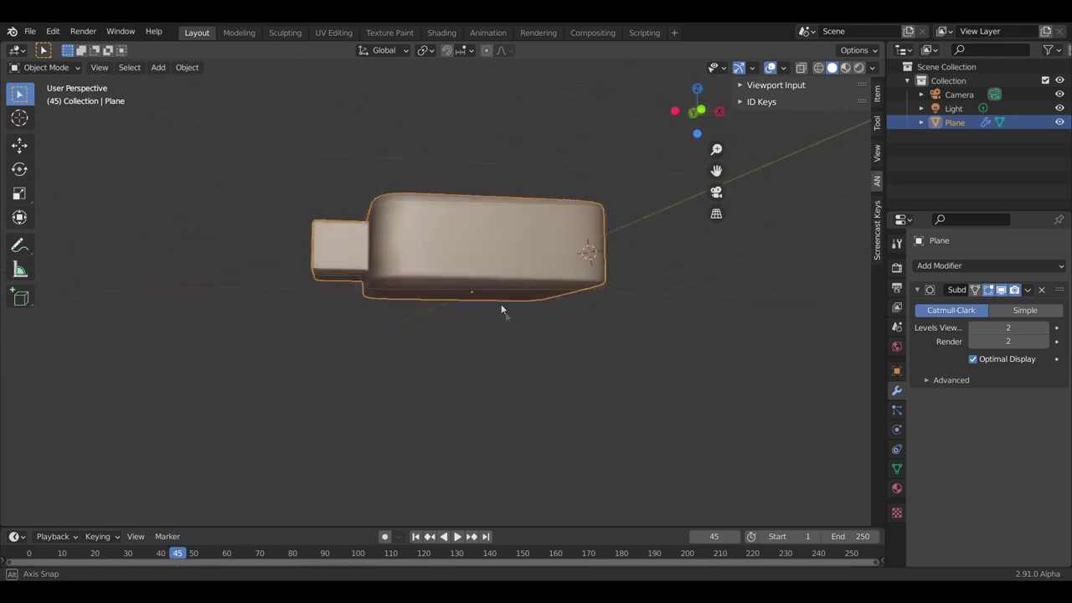
- Back in Edit Mode, dissolve a vertical edge on the box's side with Dissolve Edges
key("Tab")
middle_click_drag(539, 340, 515, 248)
left_click(490, 244)
key("x")
left_click(491, 247)
mouse_move(581, 268)
middle_mouse_down()
mouse_move(324, 266)
mouse_move(474, 255)
mouse_move(403, 262)
mouse_move(658, 263)
mouse_move(585, 300)
middle_mouse_up()
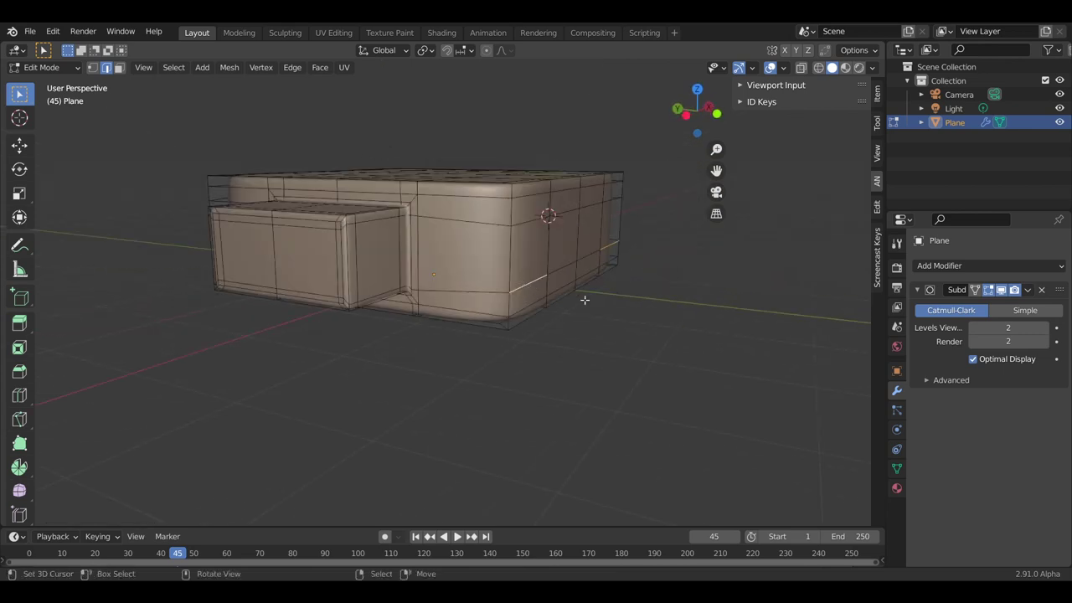
- Add the neighbouring side edge and edge-slide the selection to a new position
left_click(606, 253, "shift")
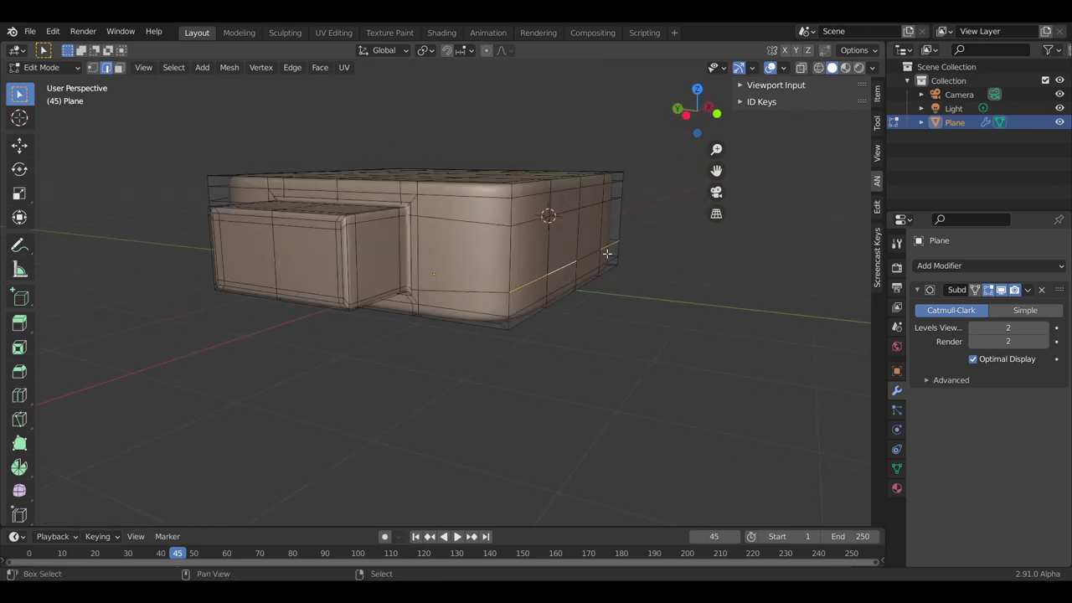
key("g")
key("g")
left_click(611, 314)
middle_click_drag(611, 314, 404, 302)
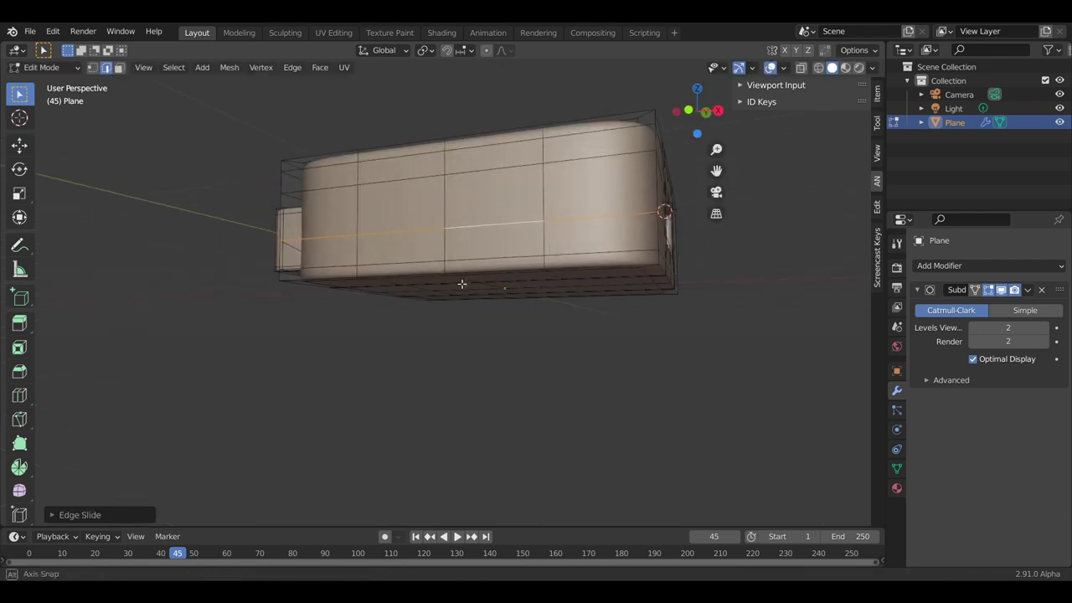
- Select an edge path across the box's long side and slide it to a new height
mouse_move(418, 220)
middle_mouse_down()
mouse_move(532, 254)
mouse_move(390, 249)
middle_mouse_up()
left_click(491, 250, "ctrl")
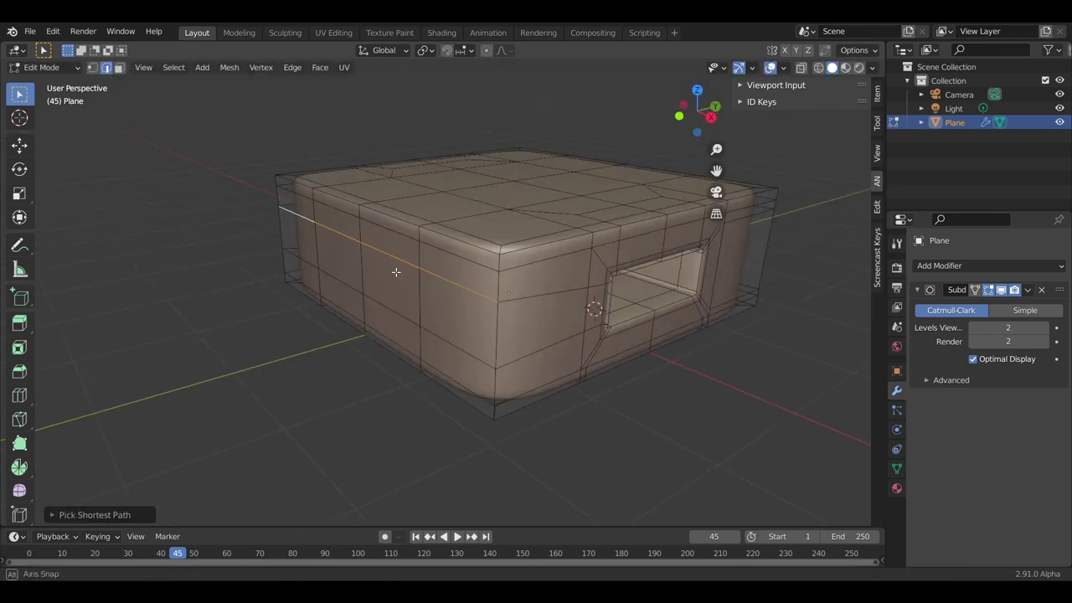
key("g")
key("g")
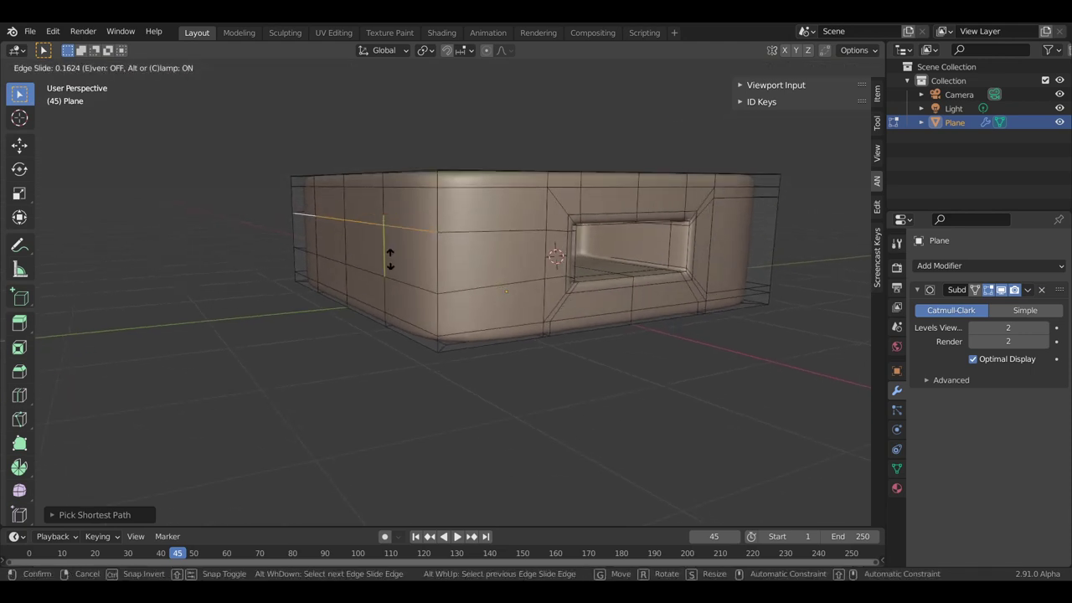
left_click(389, 259)
- Inspect the box shape in Object Mode from several angles, then return to Edit Mode
key("Tab")
mouse_move(389, 260)
middle_mouse_down()
mouse_move(530, 222)
mouse_move(462, 236)
mouse_move(482, 230)
middle_mouse_up()
mouse_move(391, 233)
middle_mouse_down()
mouse_move(617, 259)
mouse_move(646, 242)
mouse_move(426, 259)
mouse_move(473, 286)
middle_mouse_up()
key("Tab")
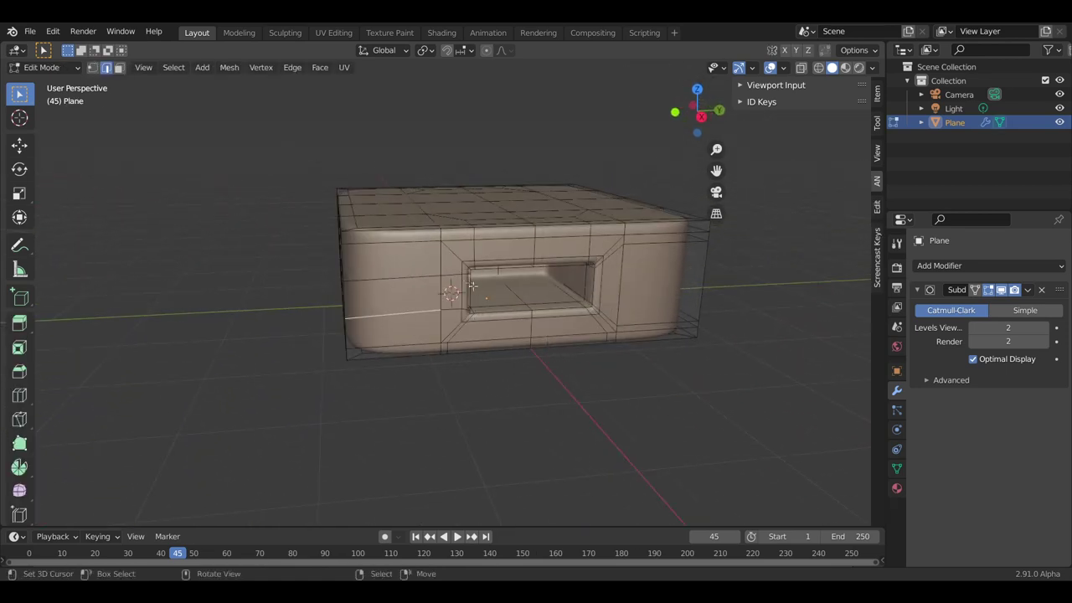
mouse_move(340, 269)
middle_mouse_down()
mouse_move(480, 326)
mouse_move(460, 329)
middle_mouse_up()
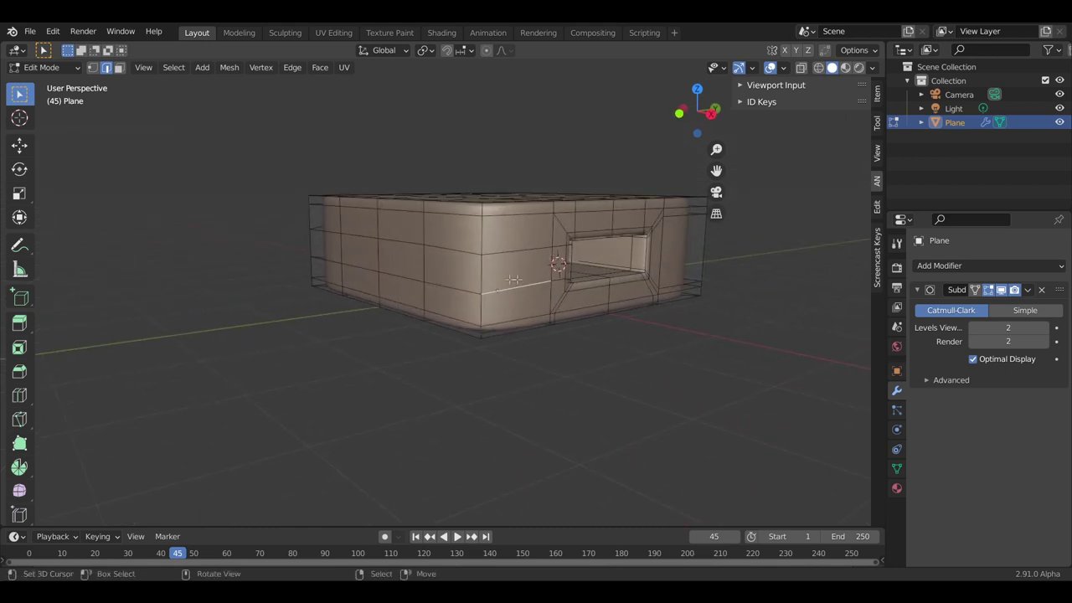
middle_click_drag(425, 263, 646, 259)
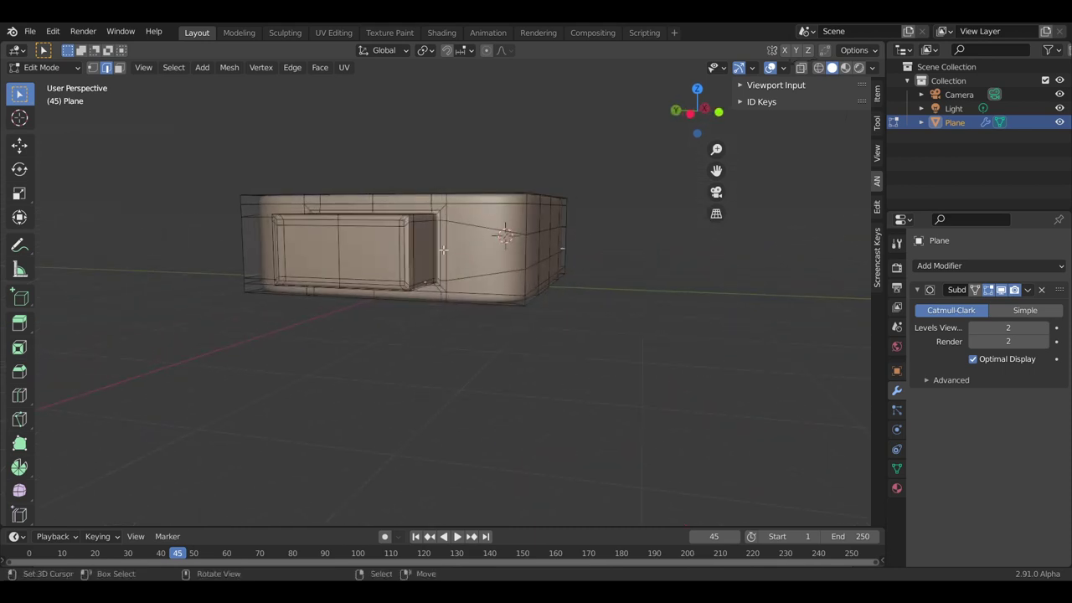
- Preview a loop cut around the box, cancel it, and view the inset front opening
key("ctrl+r")
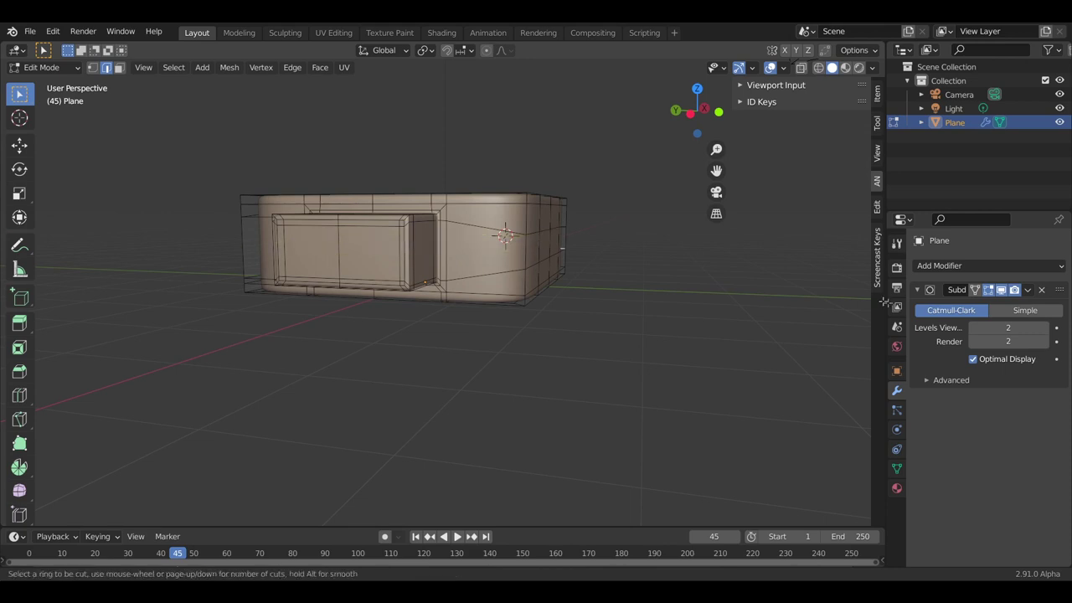
mouse_move(608, 304)
middle_mouse_down()
mouse_move(527, 311)
mouse_move(467, 186)
middle_mouse_up()
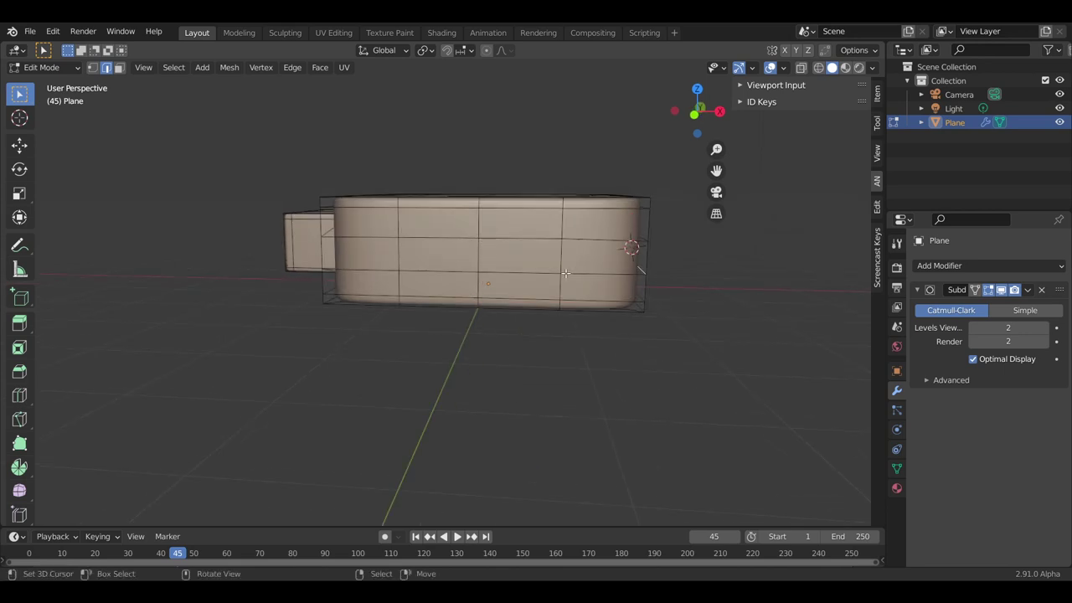
middle_click_drag(565, 273, 500, 249)
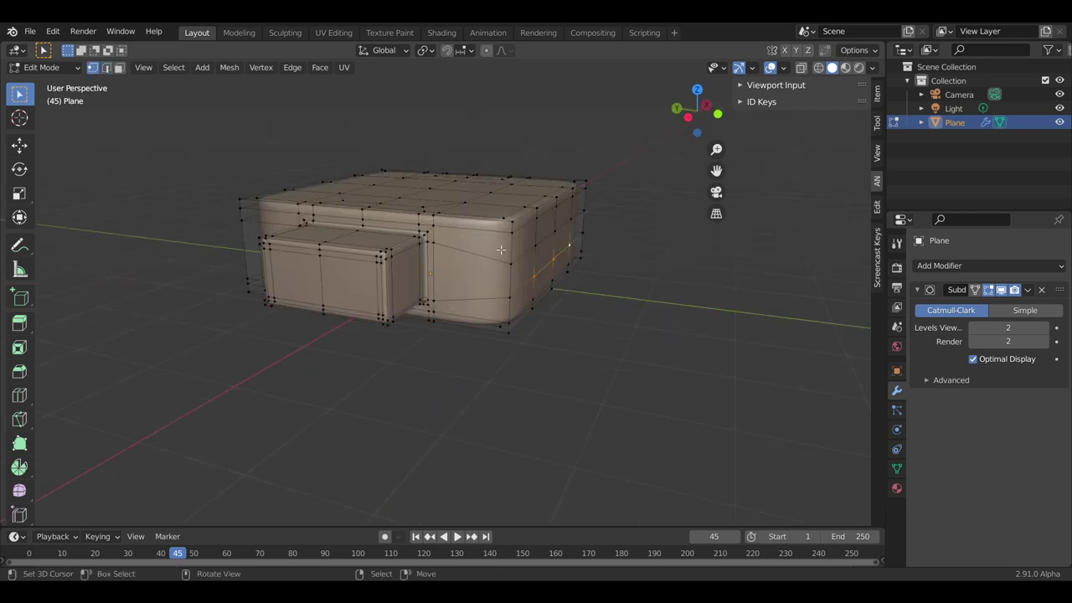
scroll(497, 263, "up", 2)
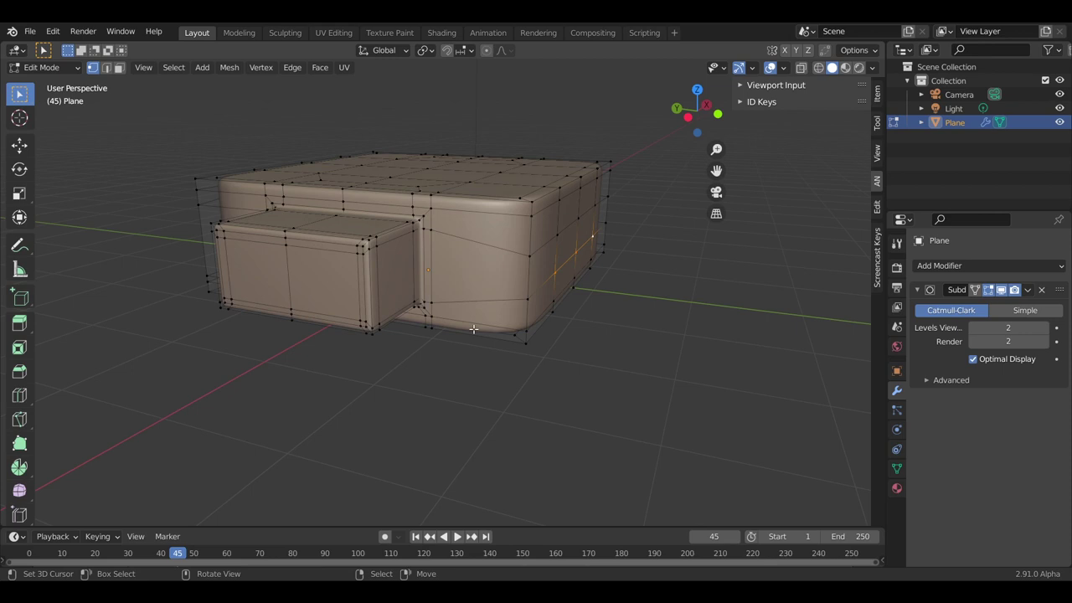
middle_click_drag(474, 329, 497, 290)
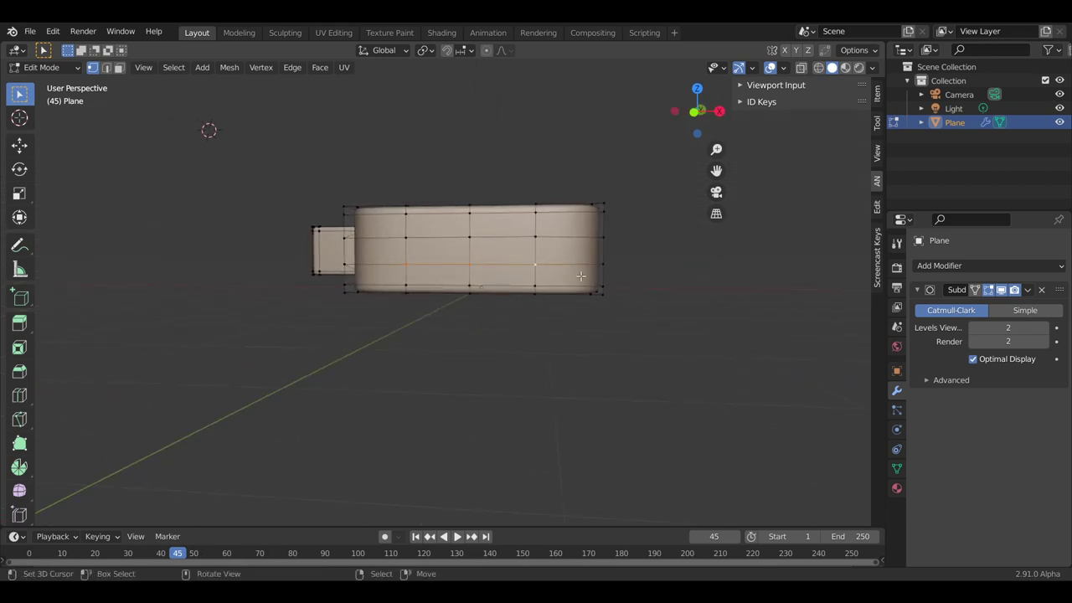
middle_click_drag(572, 283, 446, 268)
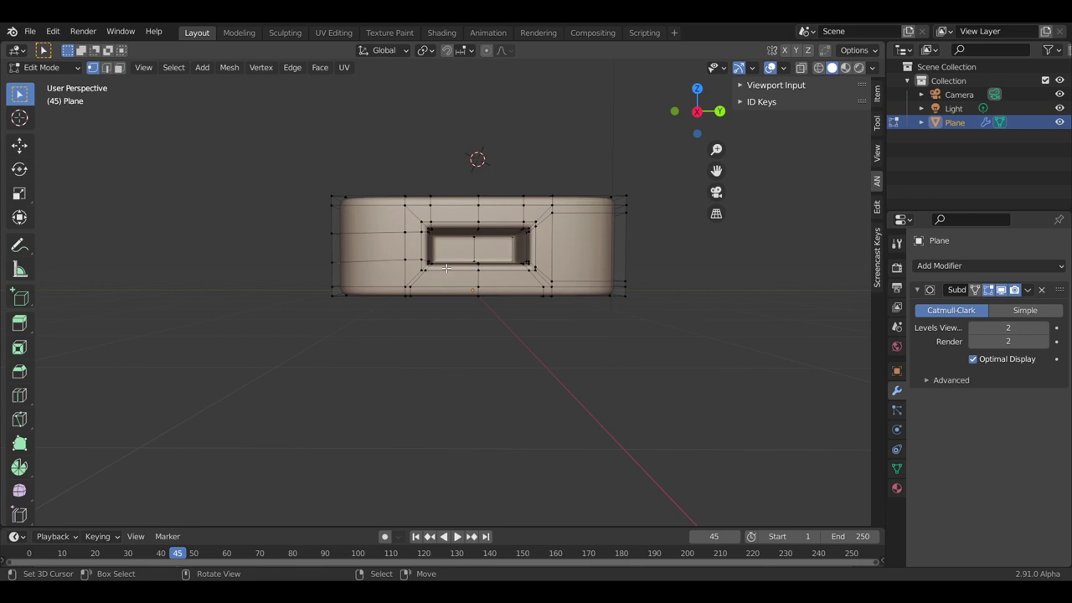